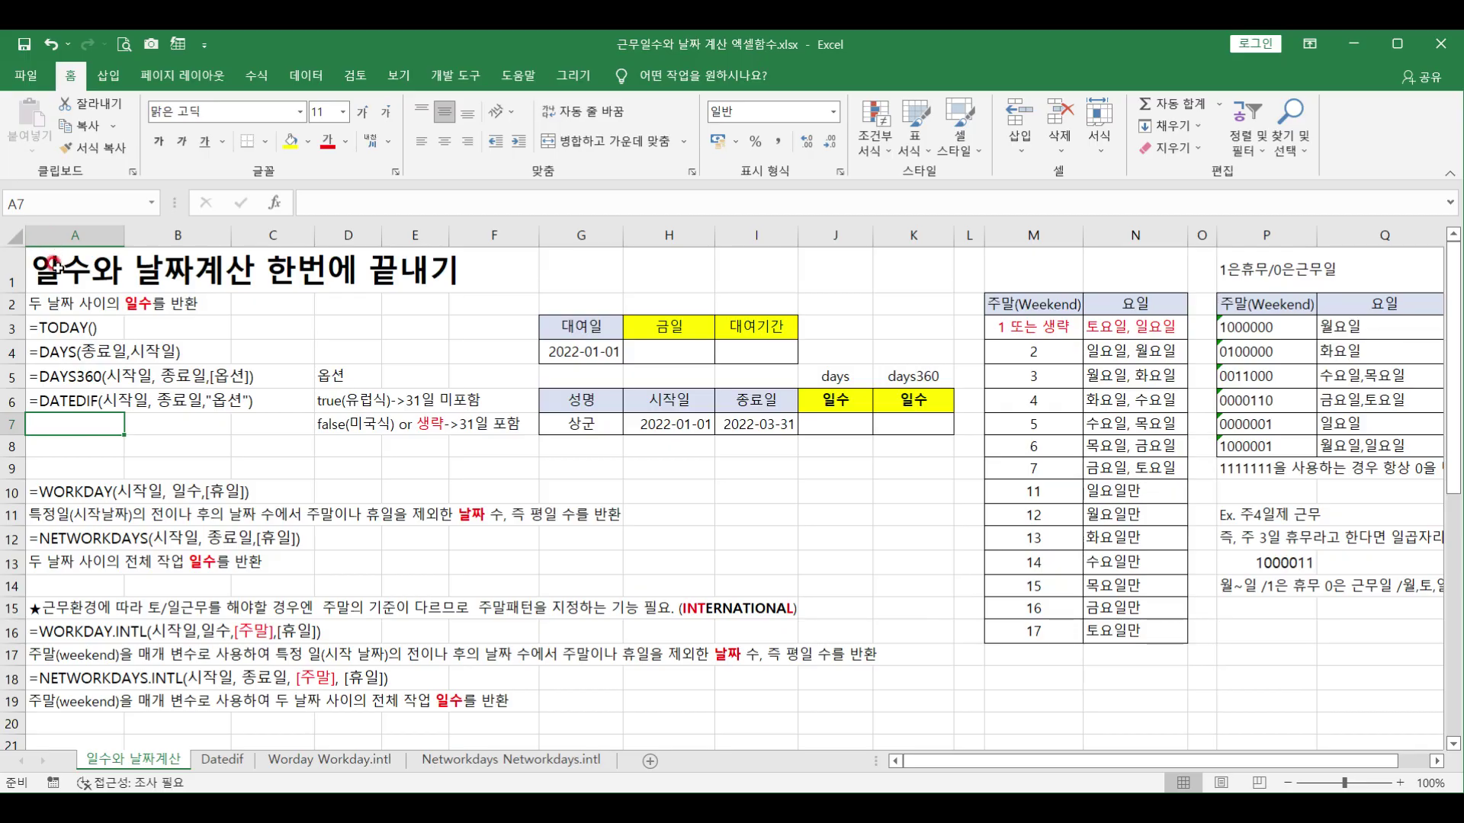
Review the list of day-count and workday function syntaxes in column A, from TODAY to NETWORKDAYS.INTL.
click(53, 265)
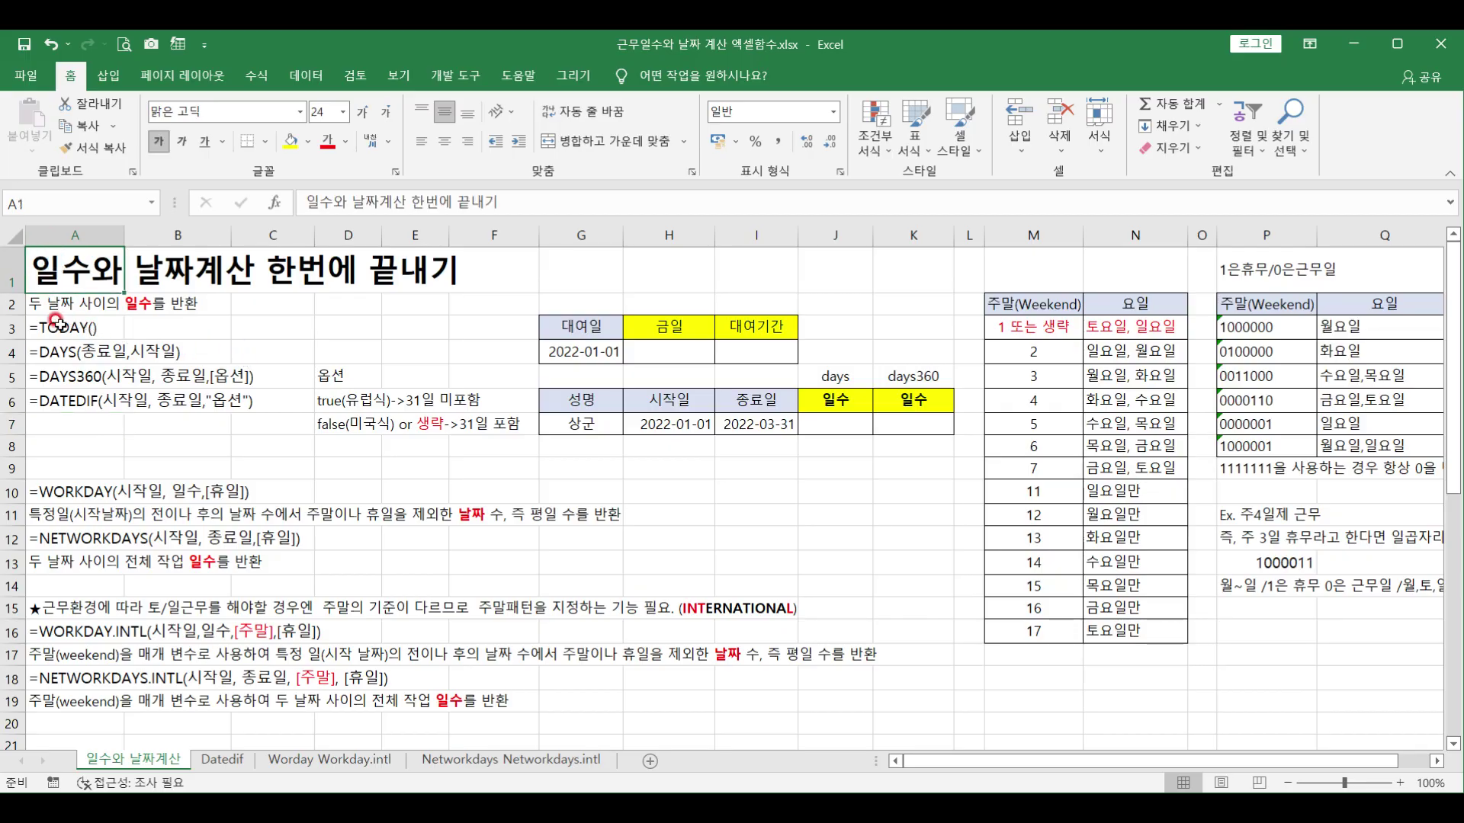
click(74, 403)
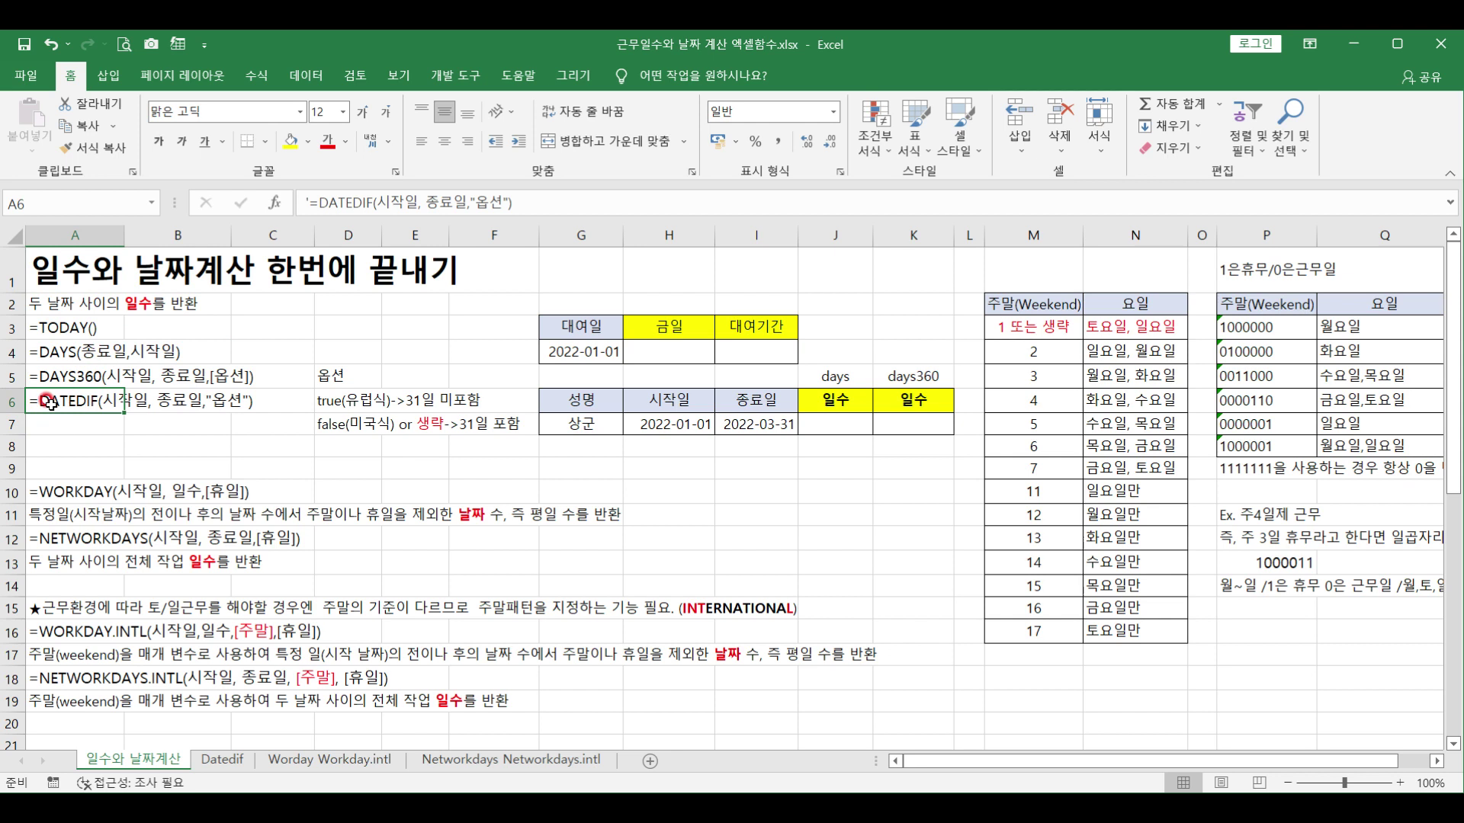
click(58, 492)
click(50, 536)
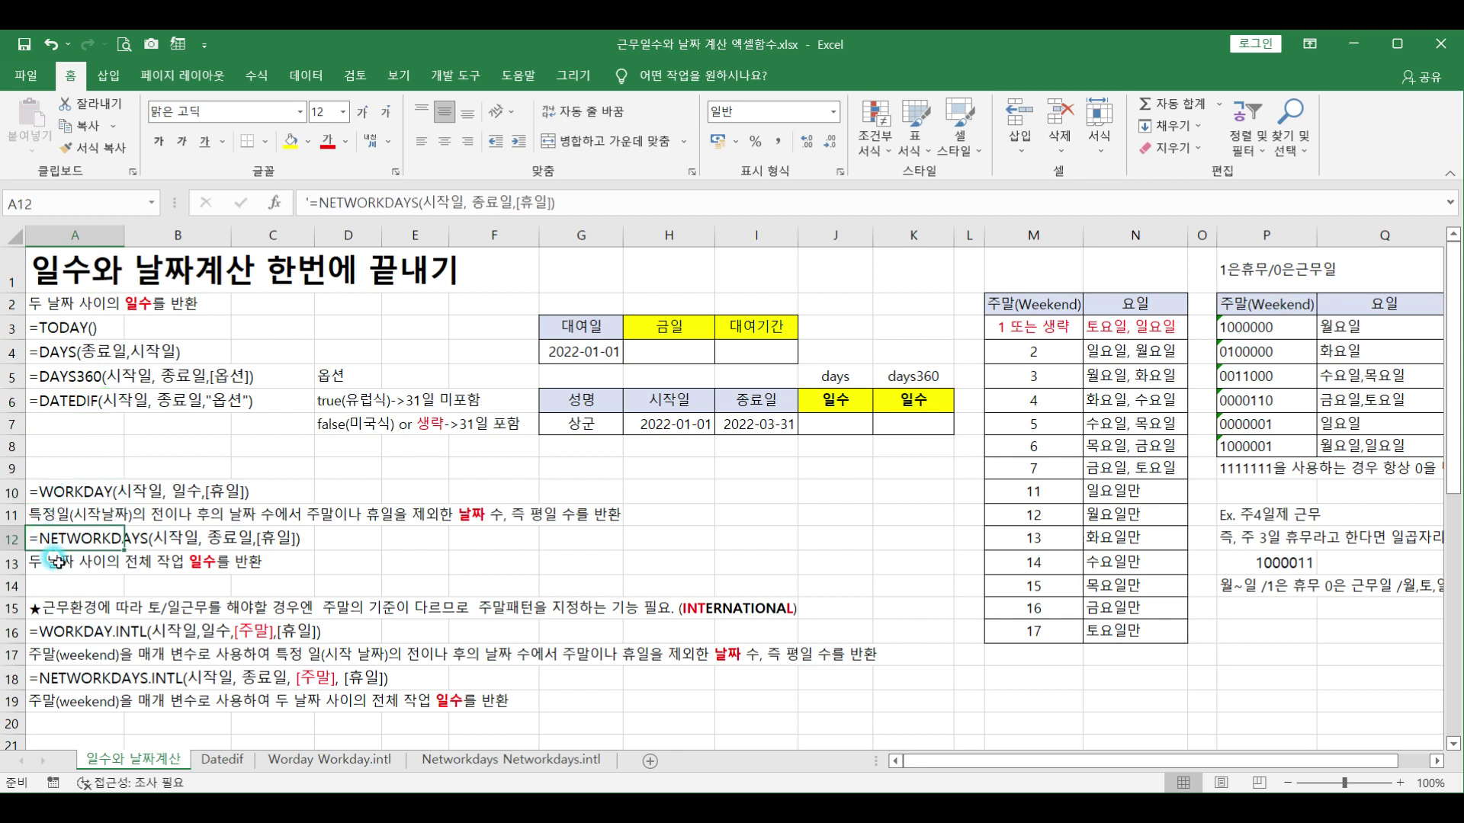
click(48, 635)
click(49, 681)
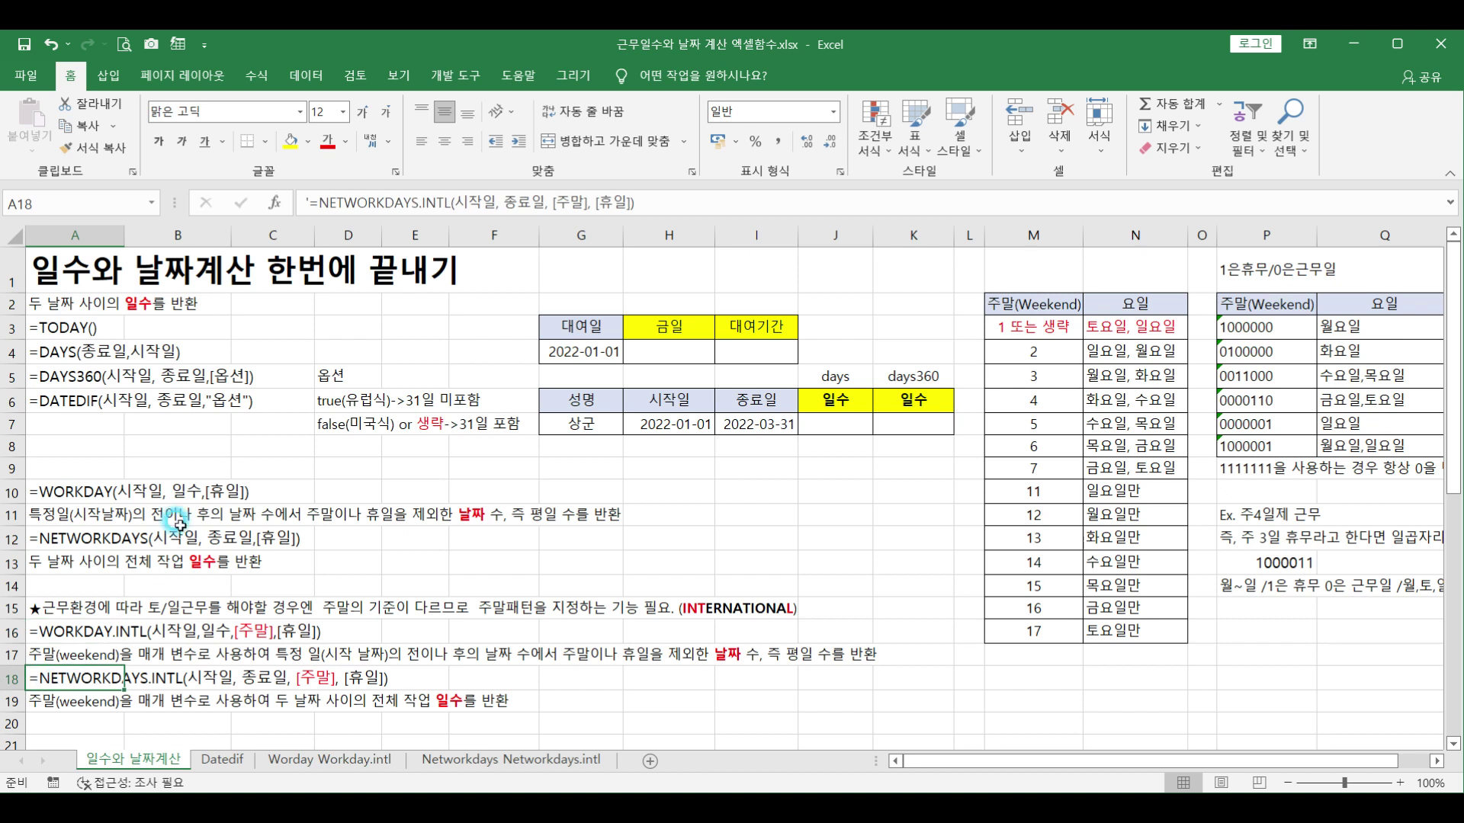
drag(58, 492, 52, 670)
click(87, 425)
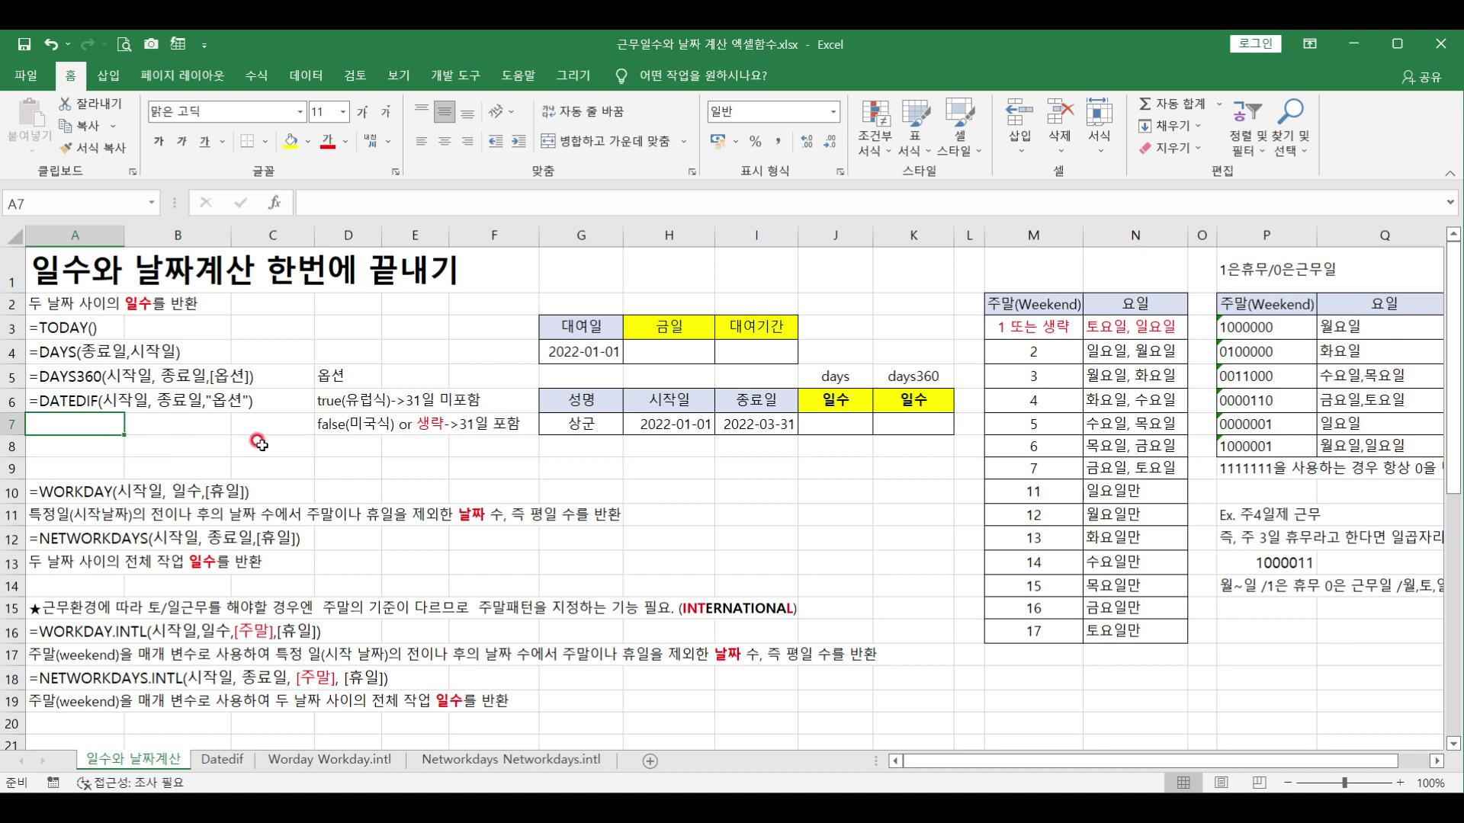
Enter =TODAY() in cell H4, under the 금일 header of the rental table.
click(58, 326)
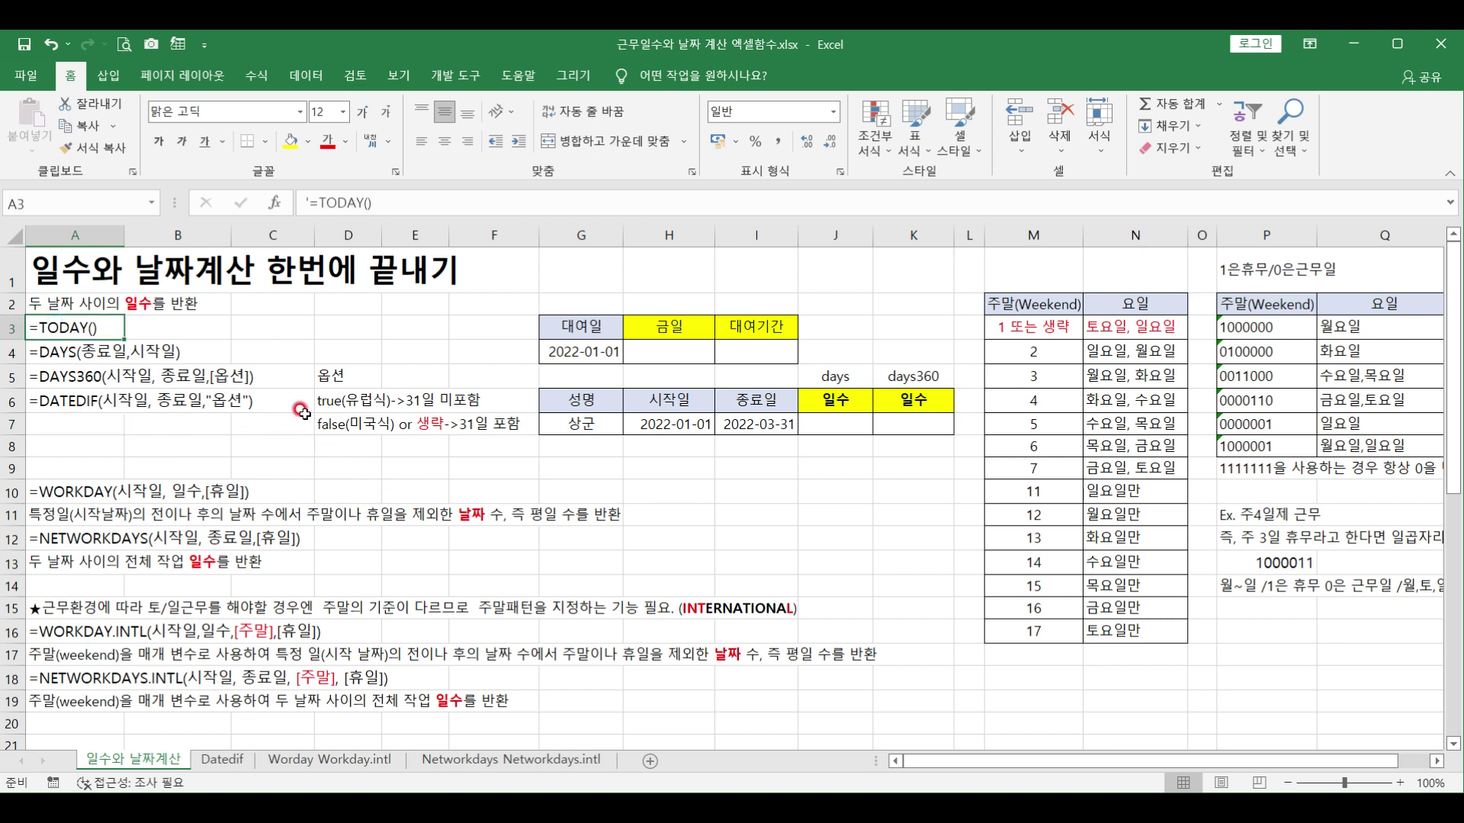
click(584, 355)
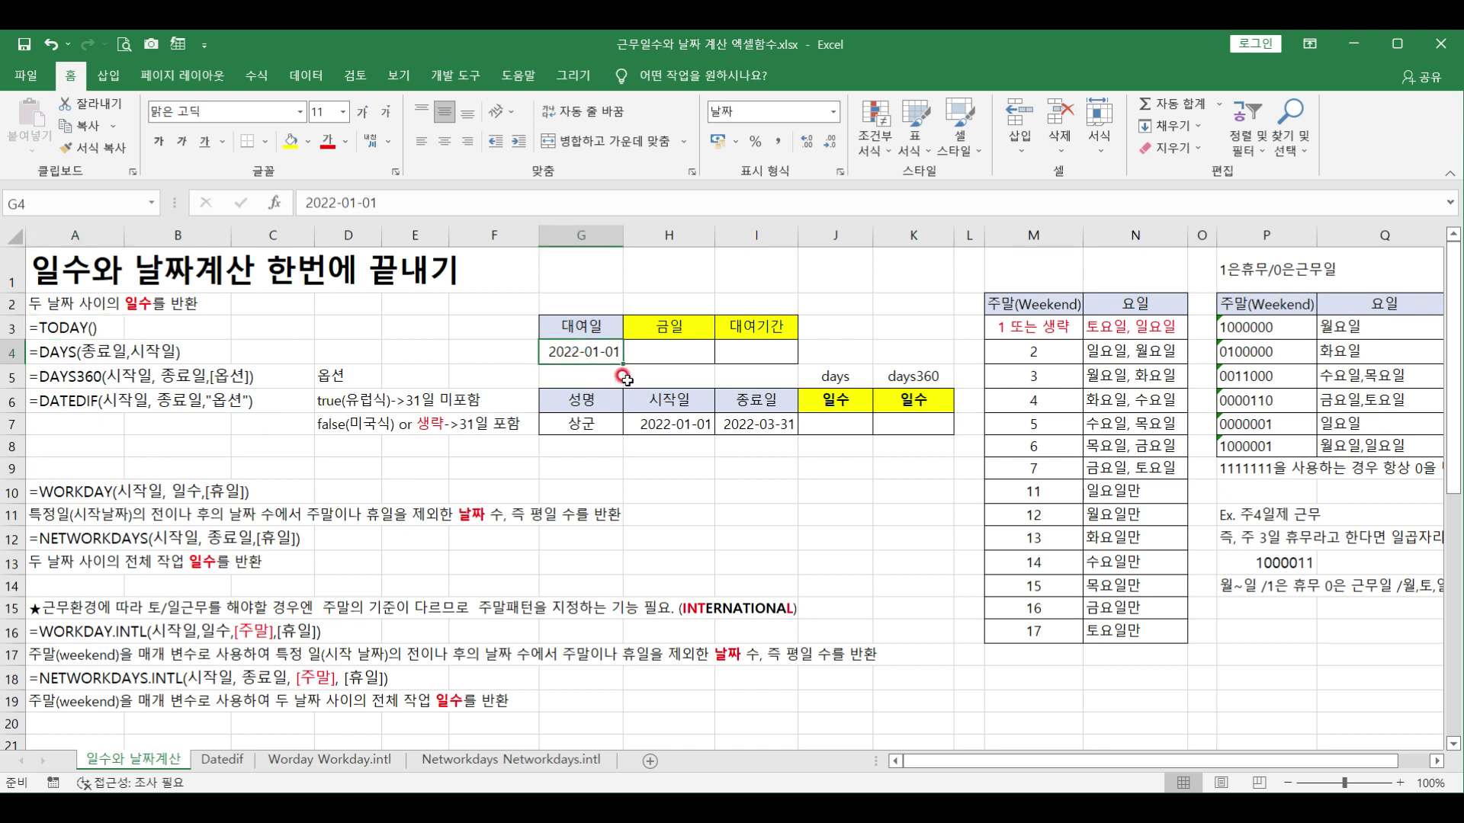
click(650, 353)
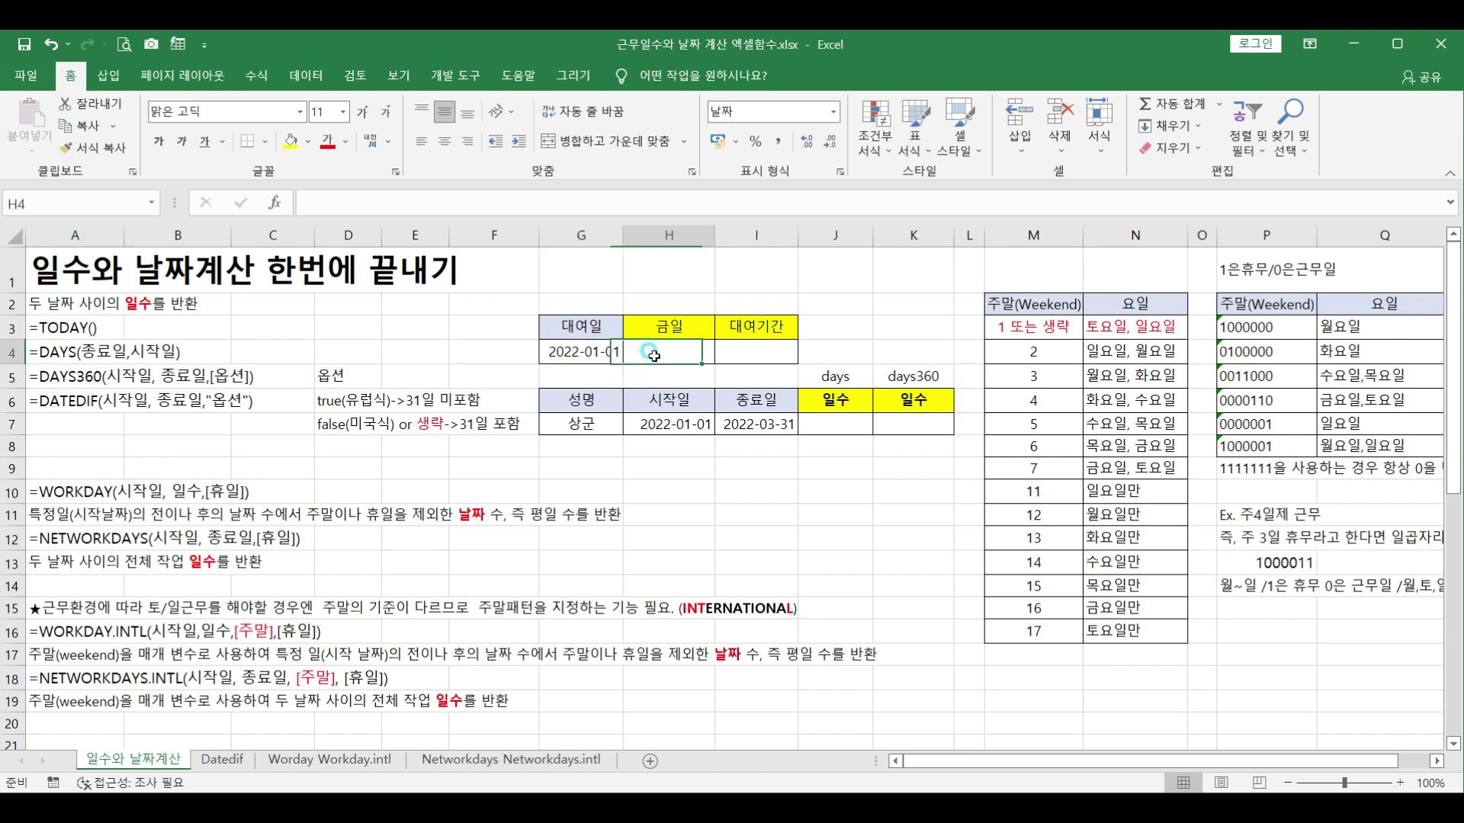
click(779, 349)
click(664, 345)
text(=to)
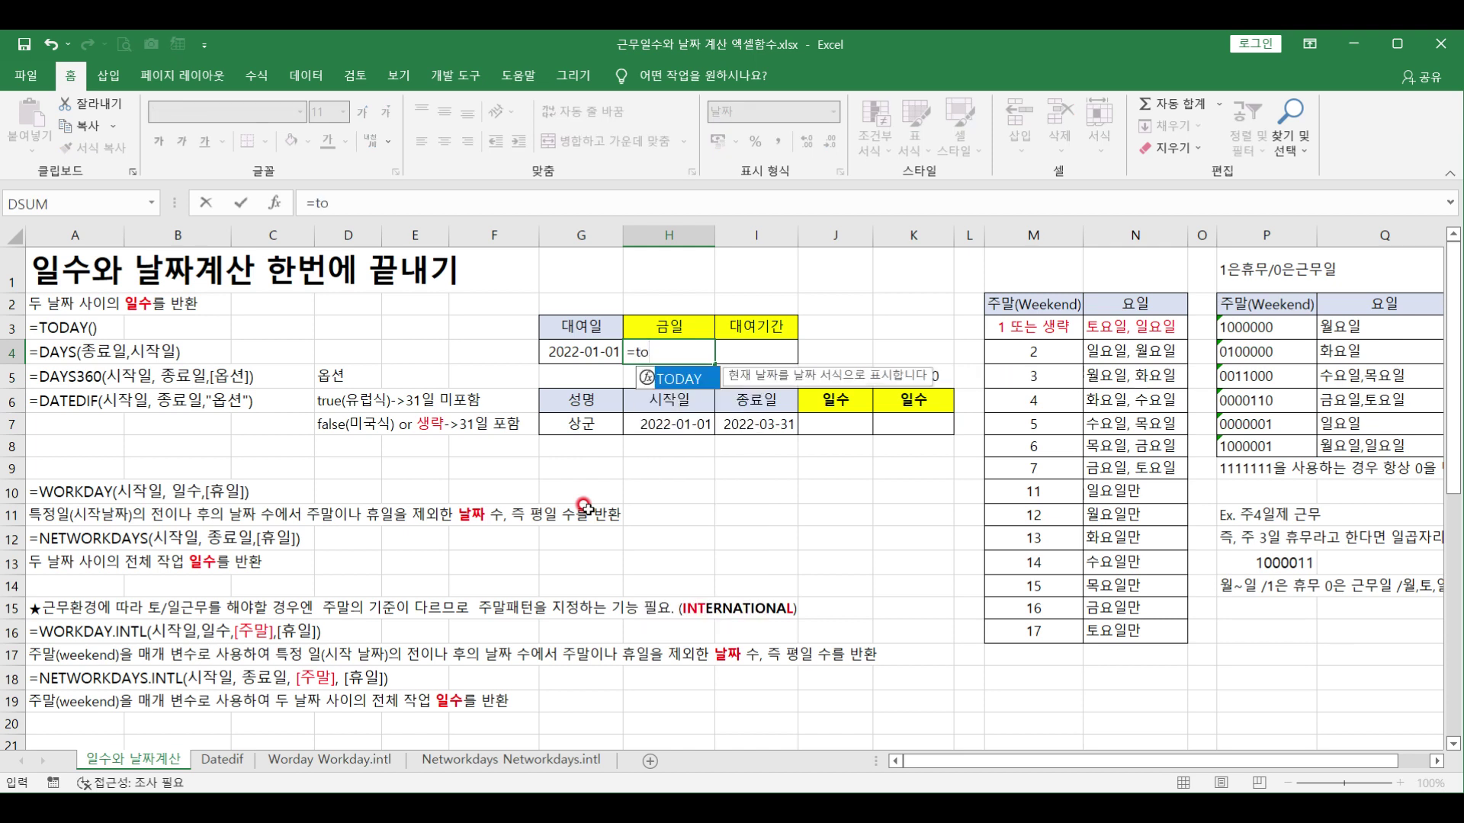
double_click(682, 380)
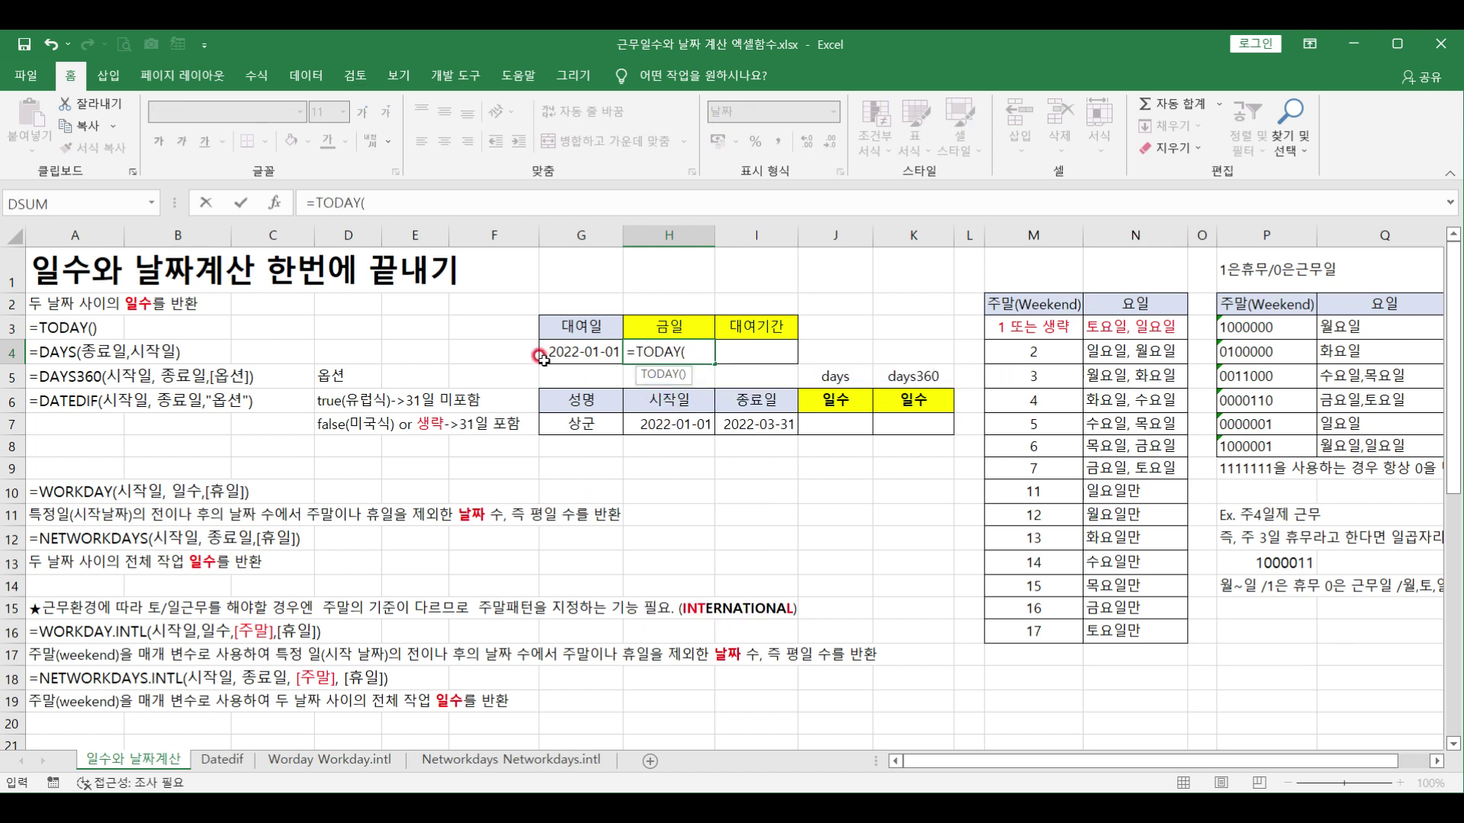
text())
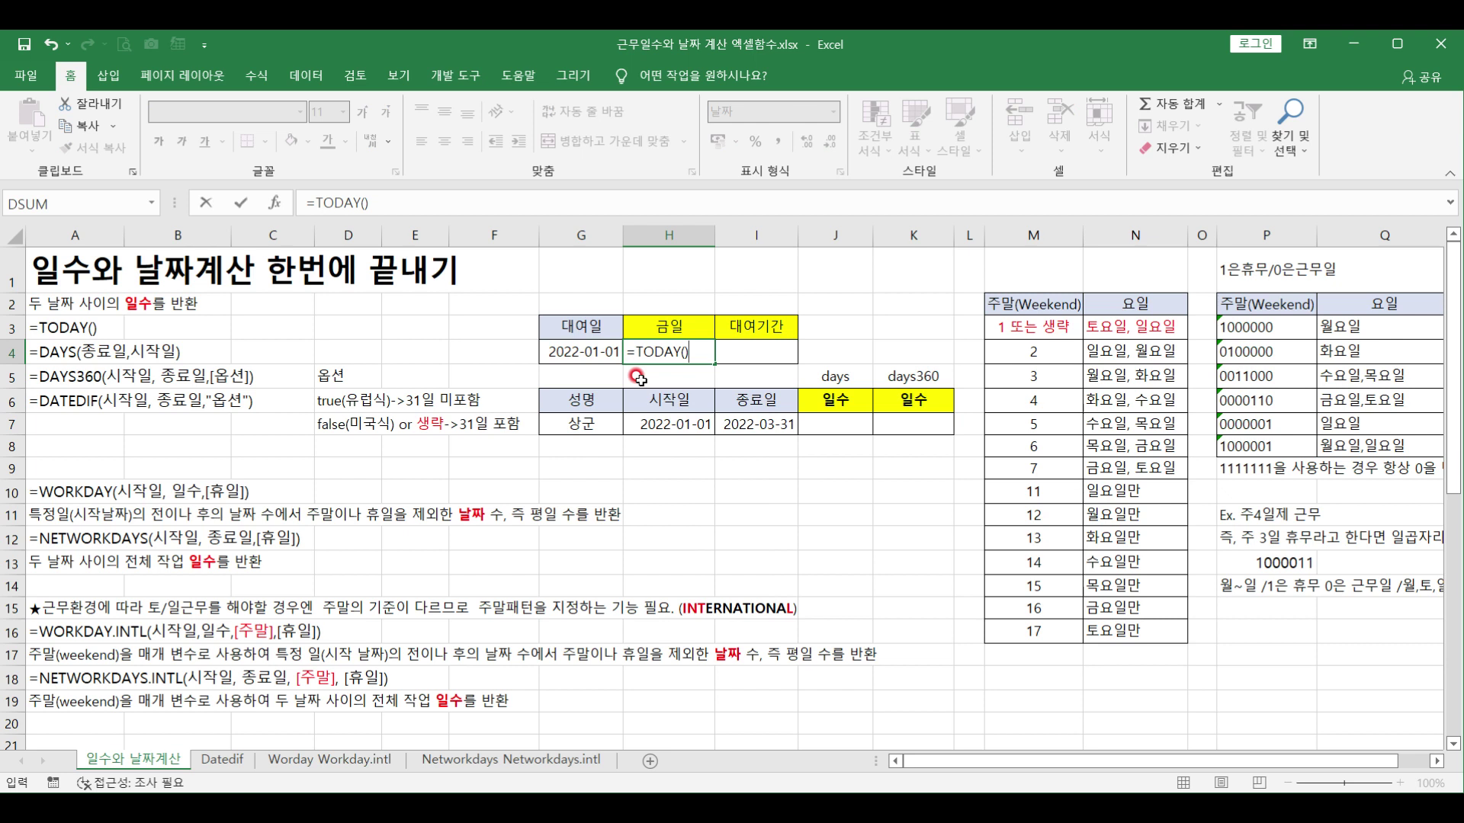
key(Return)
click(644, 352)
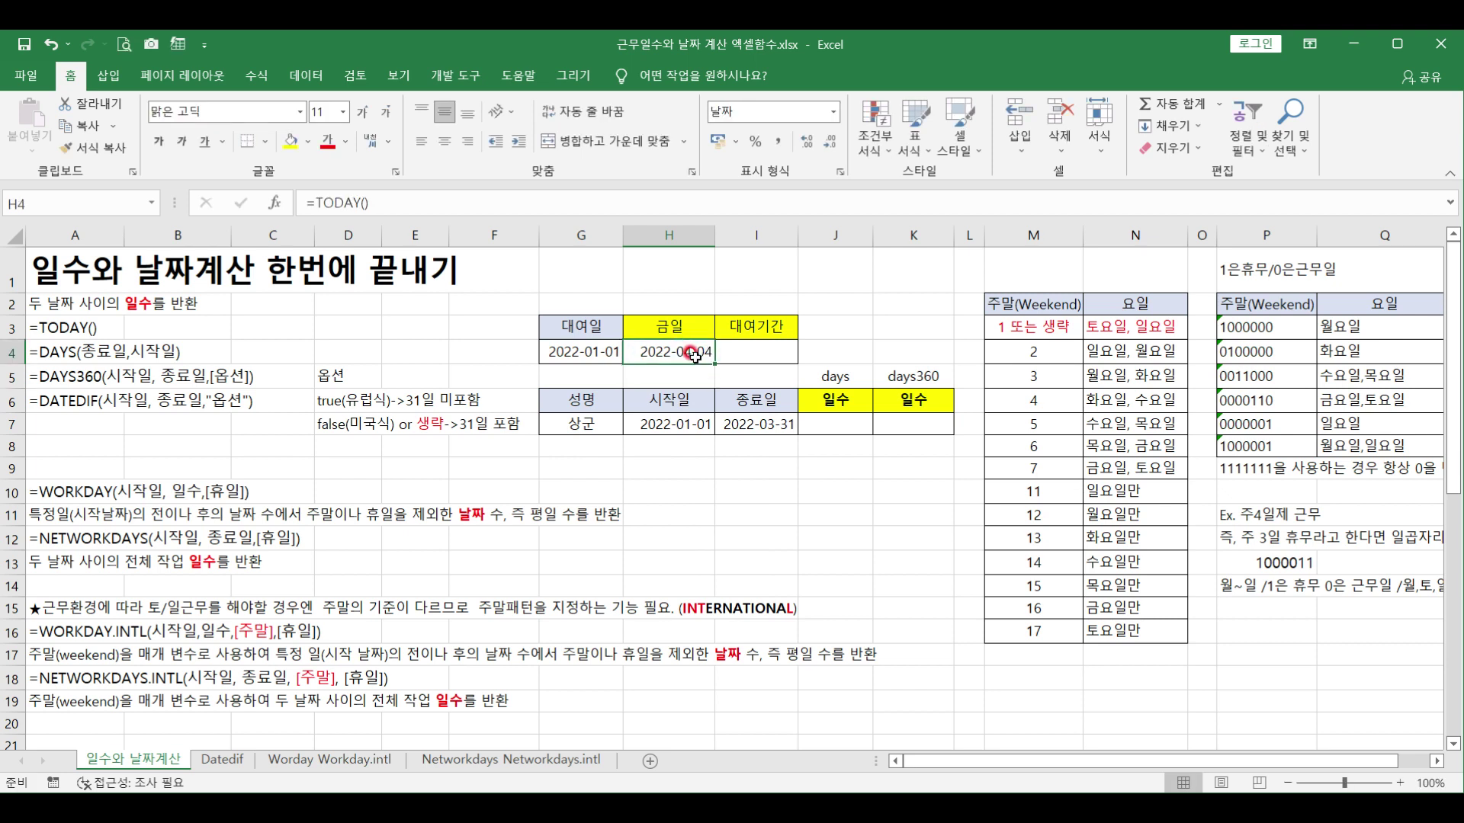
Calculate the rental period (대여기간) in I4 by subtracting the rental date from today's date with =H4-G4.
click(728, 352)
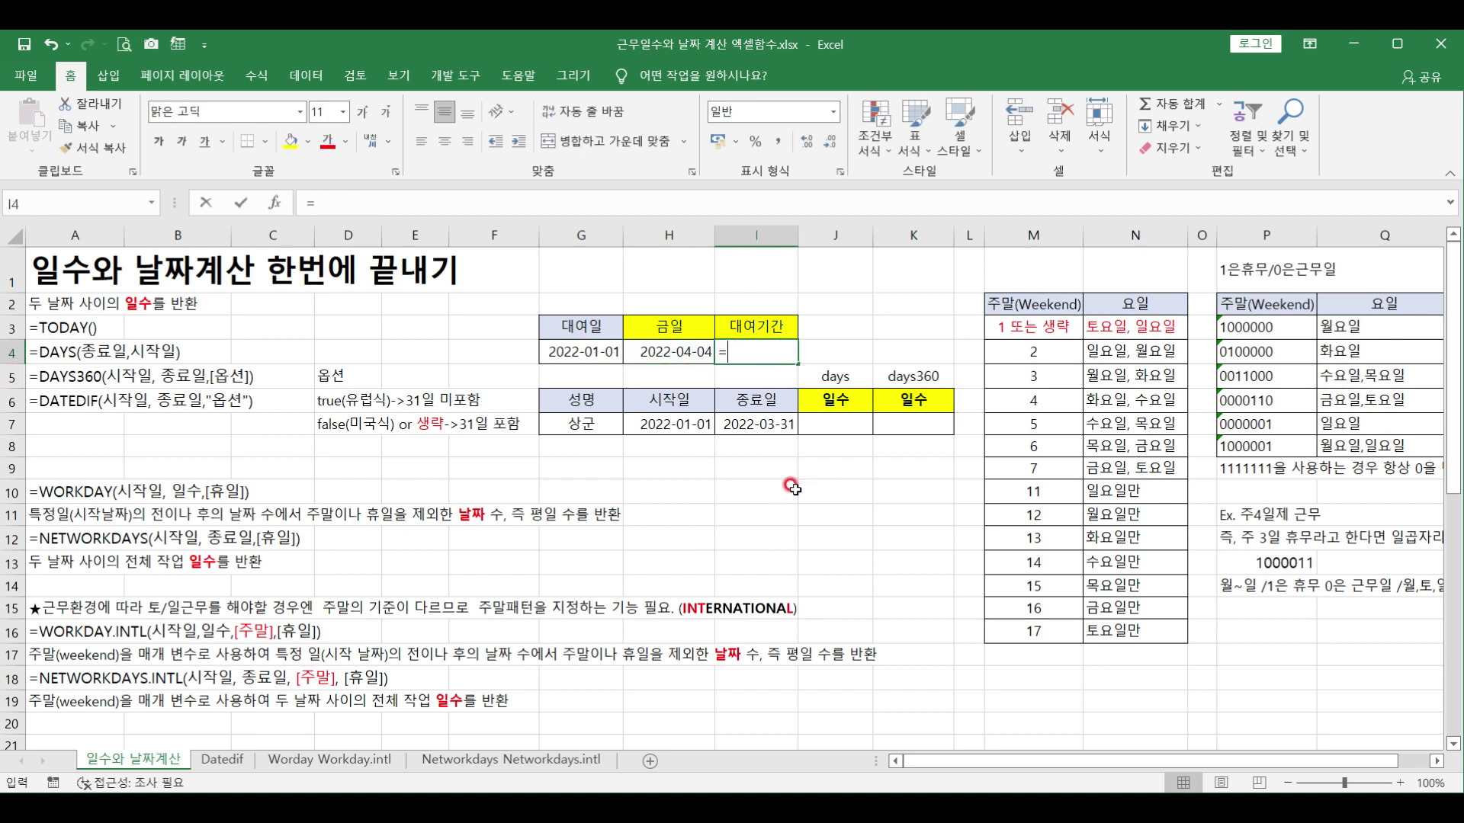
text(=)
key(Left)
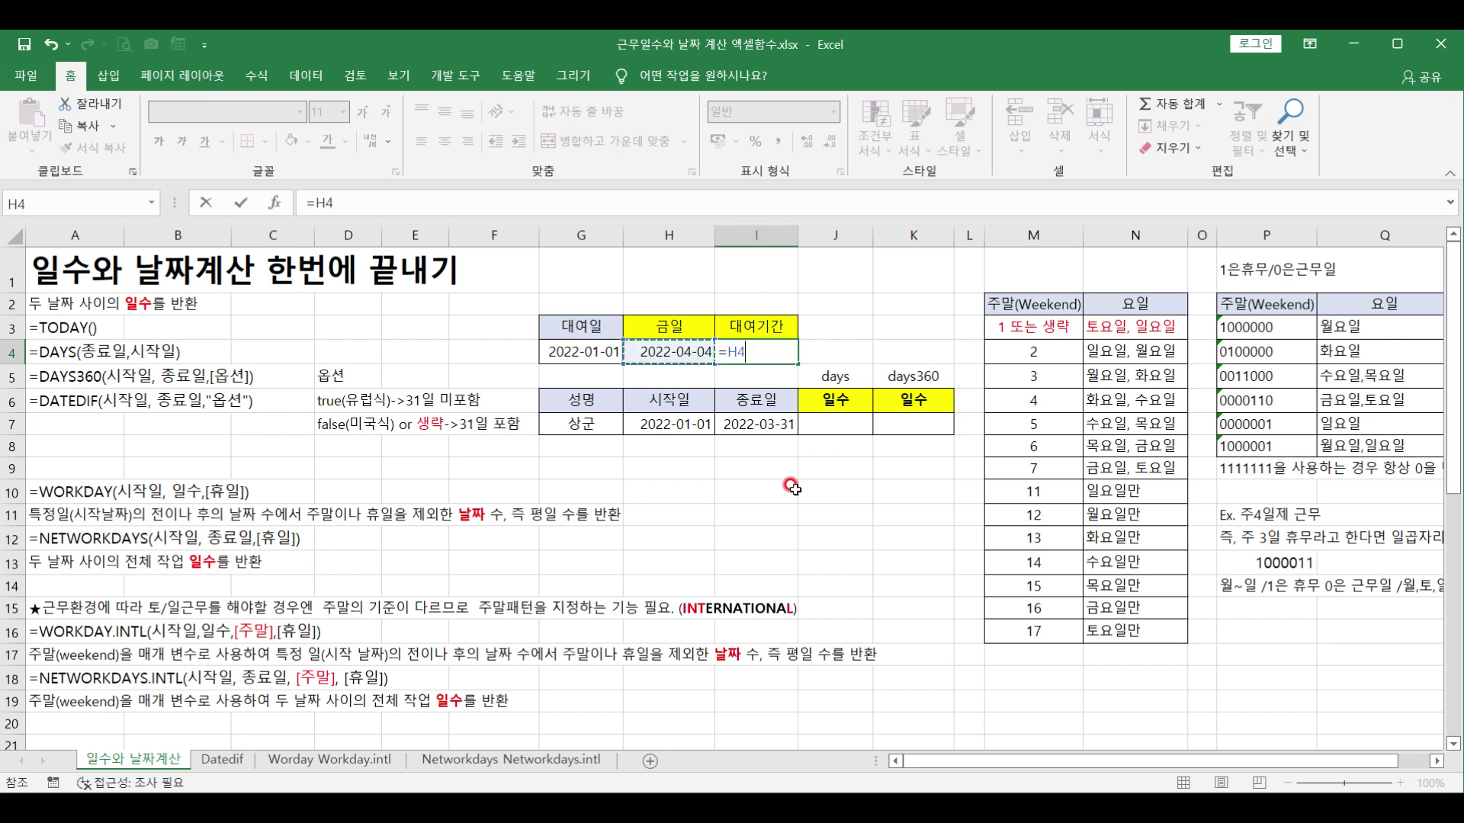
text(-)
key(Left)
key(Left)
key(Left)
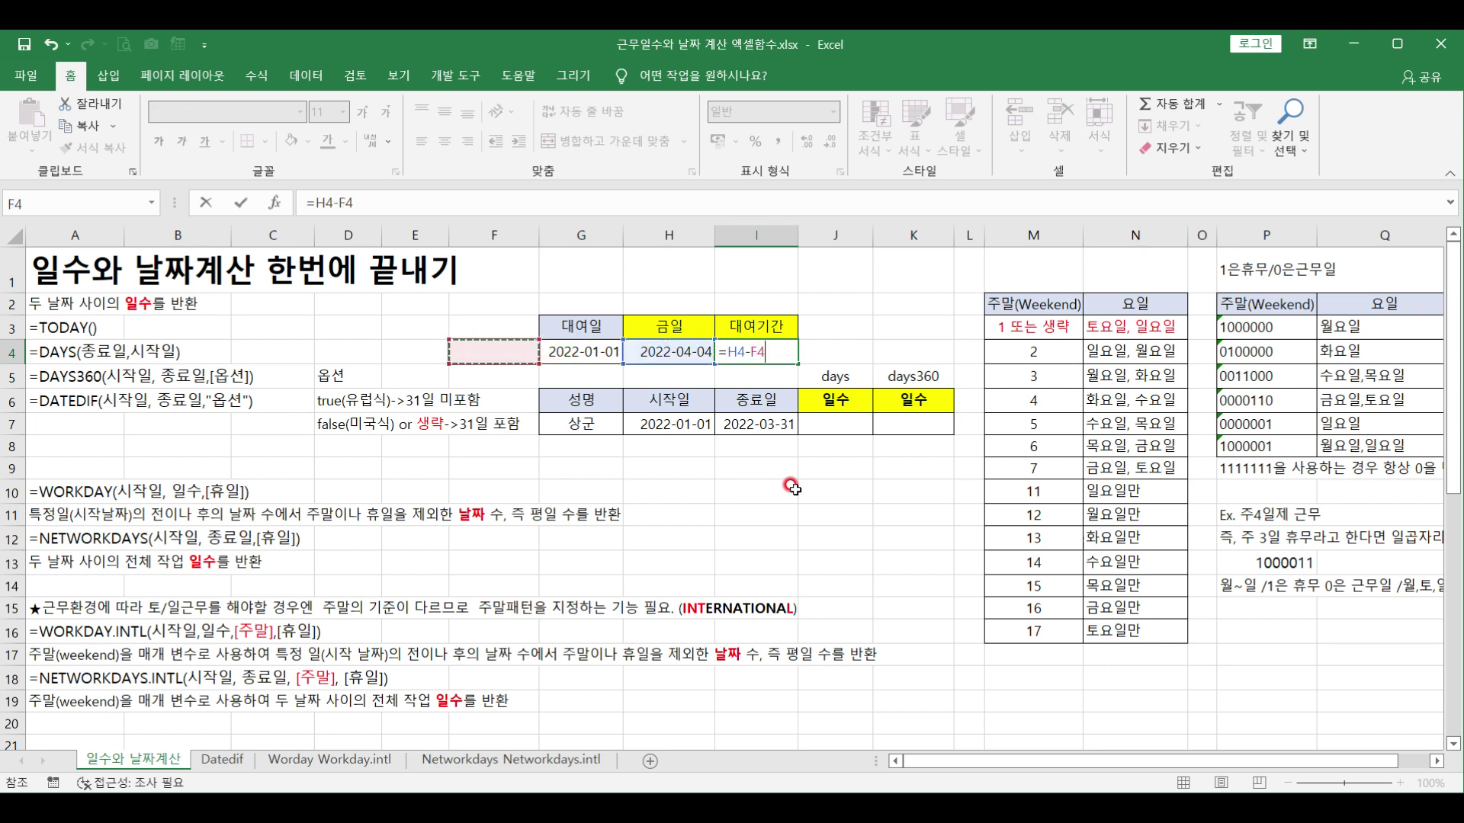
key(Right)
key(Return)
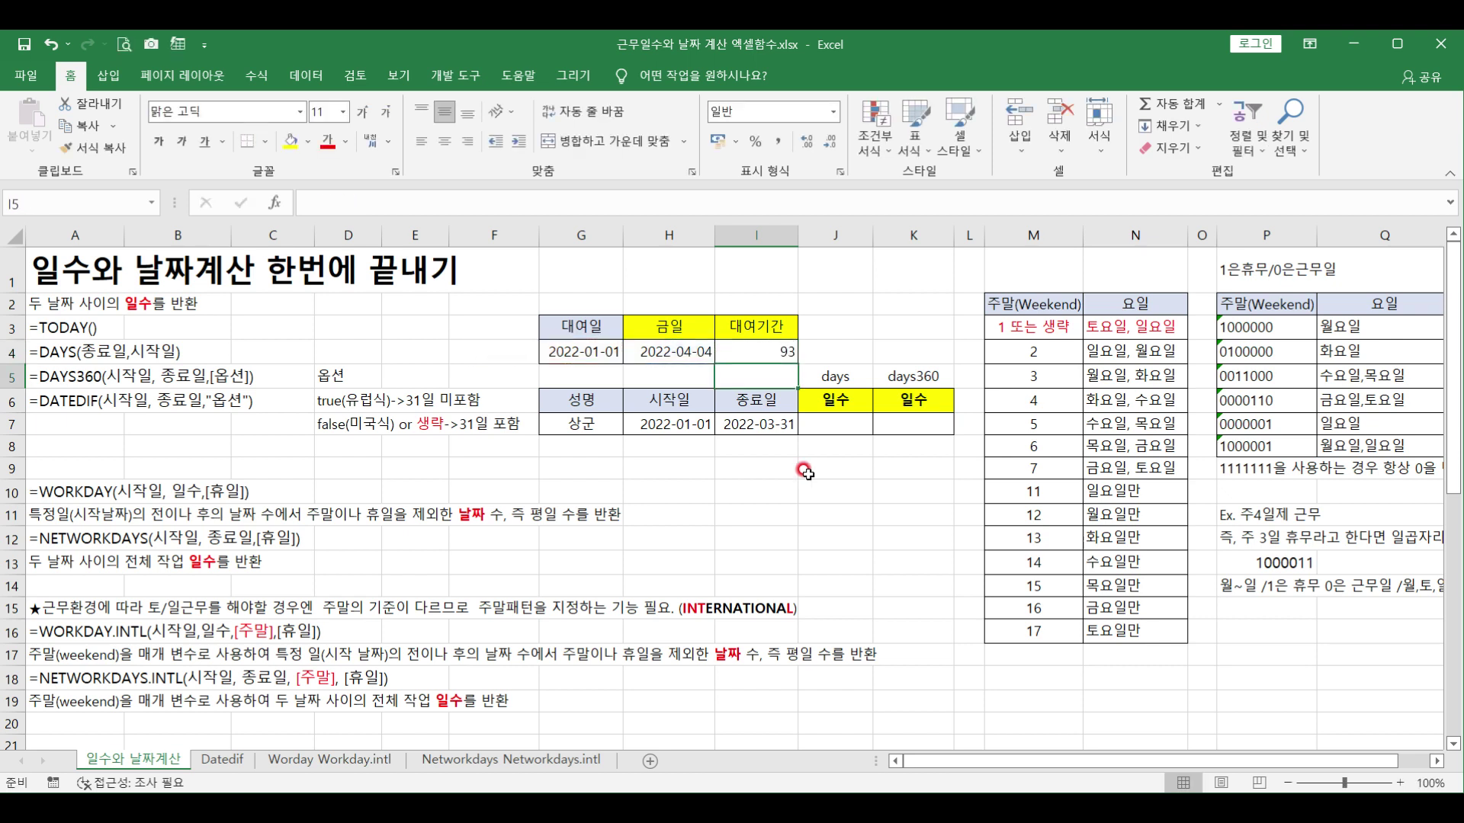
click(784, 355)
Enter =DAYS(I7,H7) in J7, under the days heading, to count the days between the start and end dates.
click(80, 349)
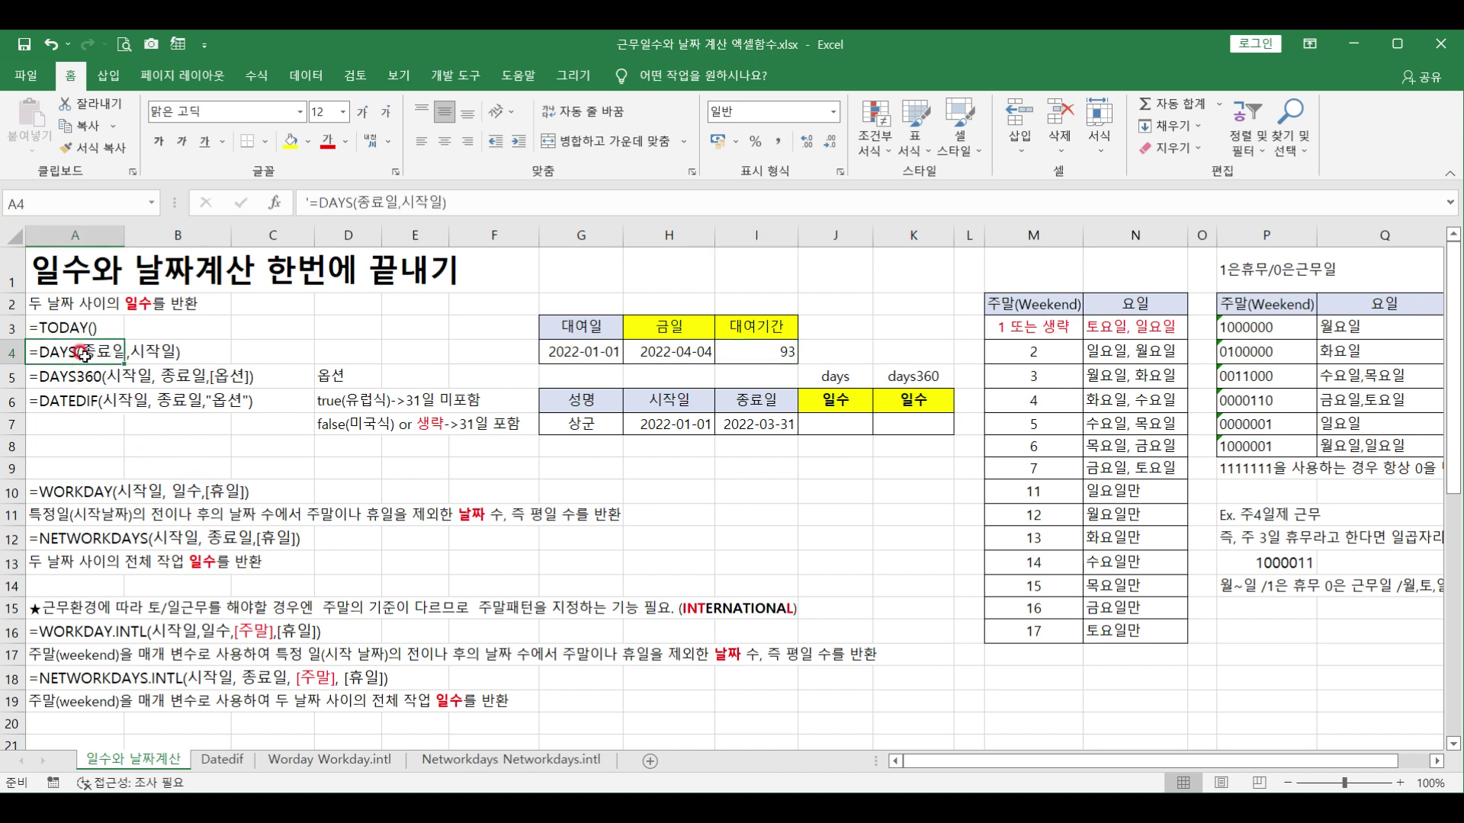
click(812, 431)
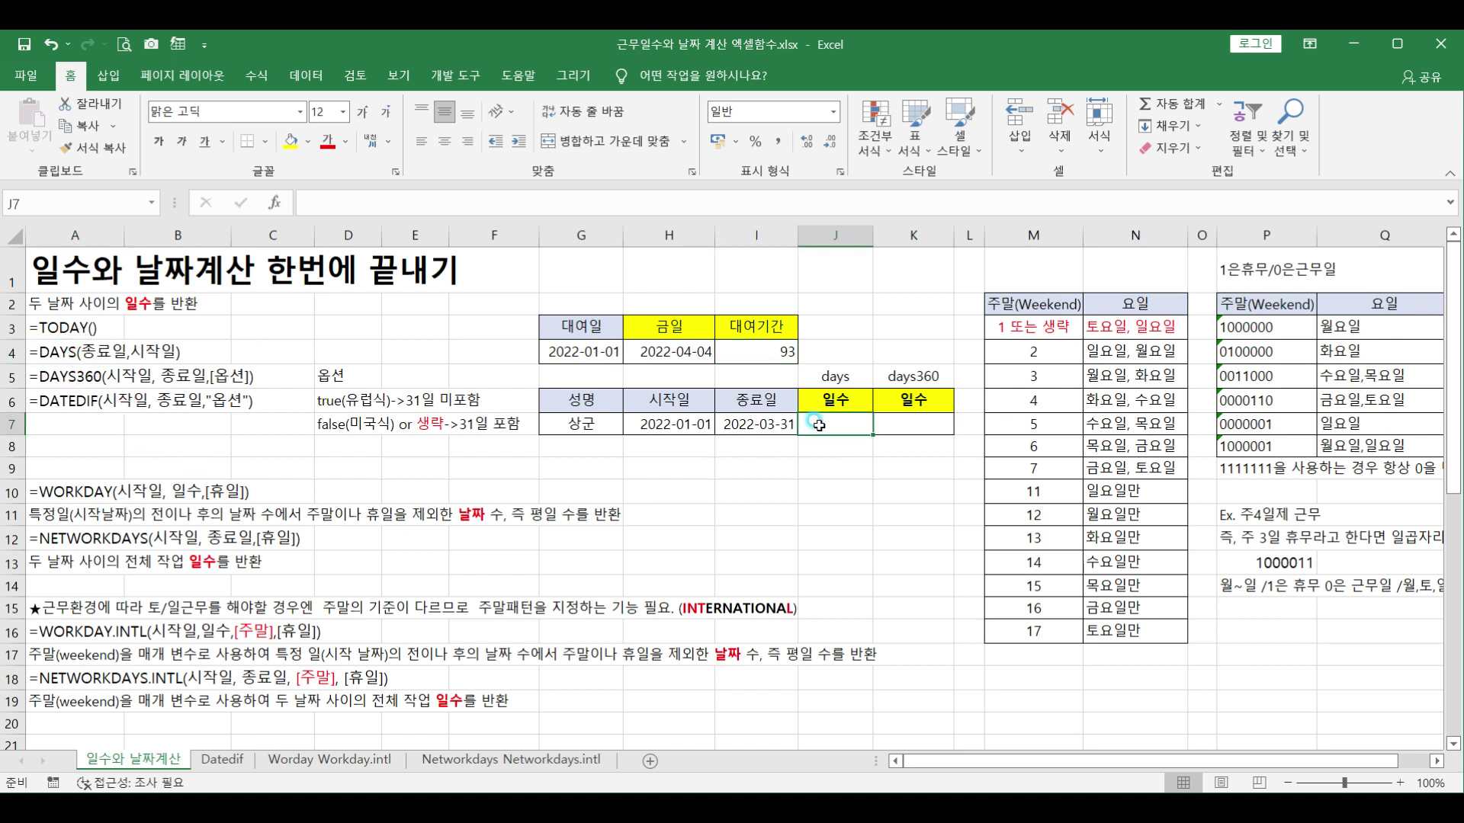
text(=)
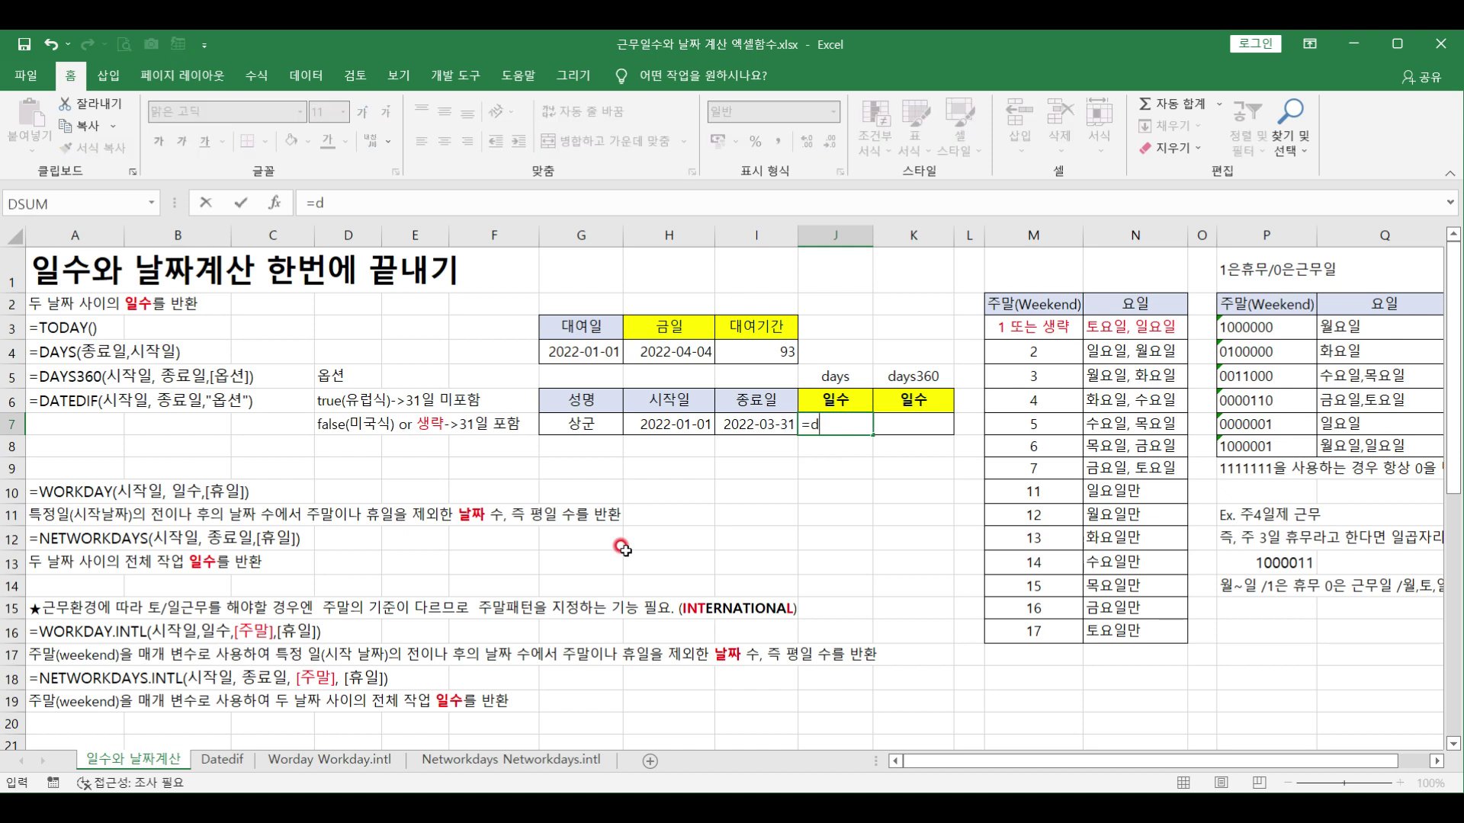
text(da)
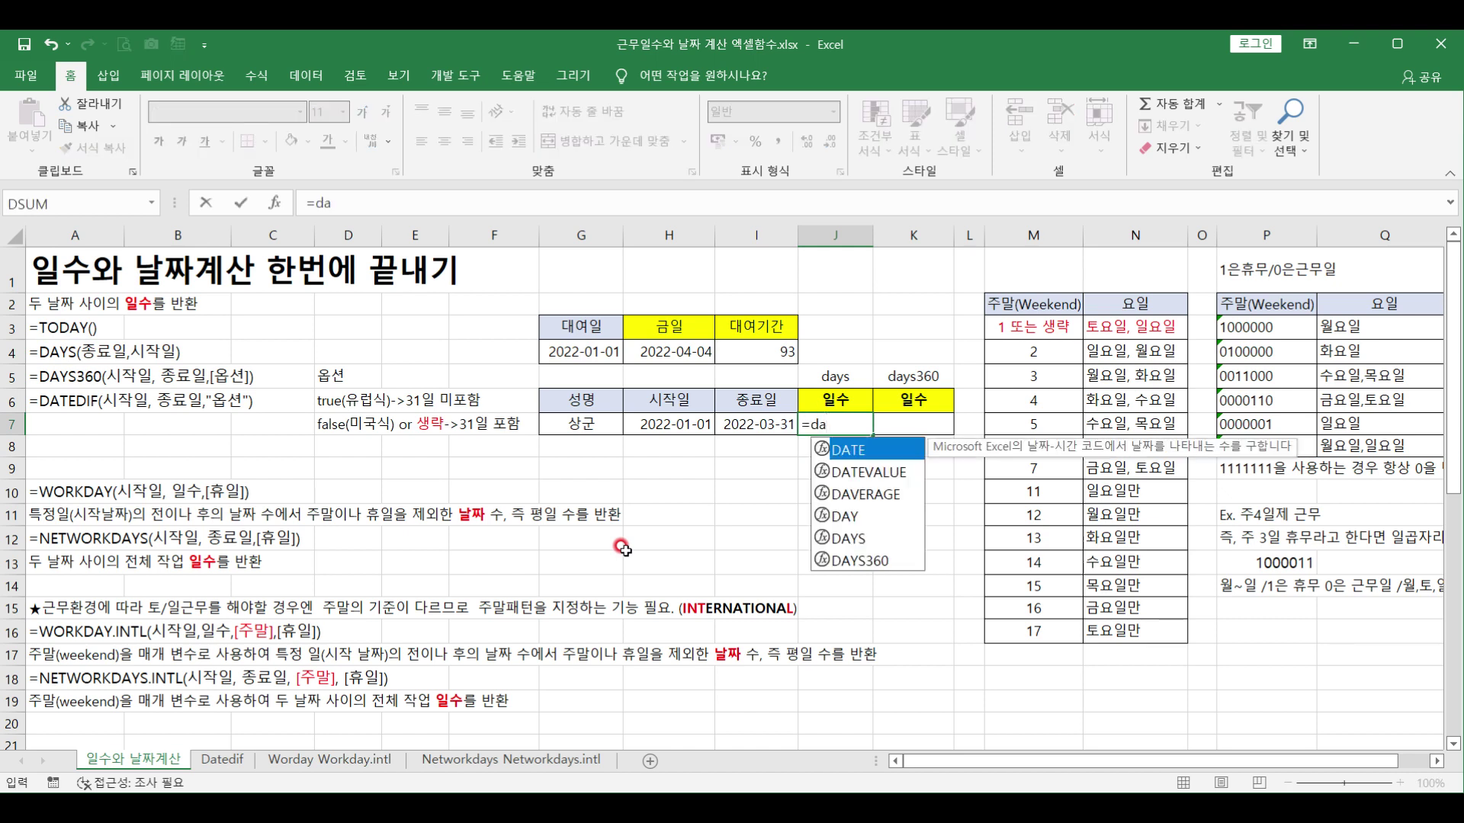
click(857, 539)
double_click(858, 539)
click(743, 424)
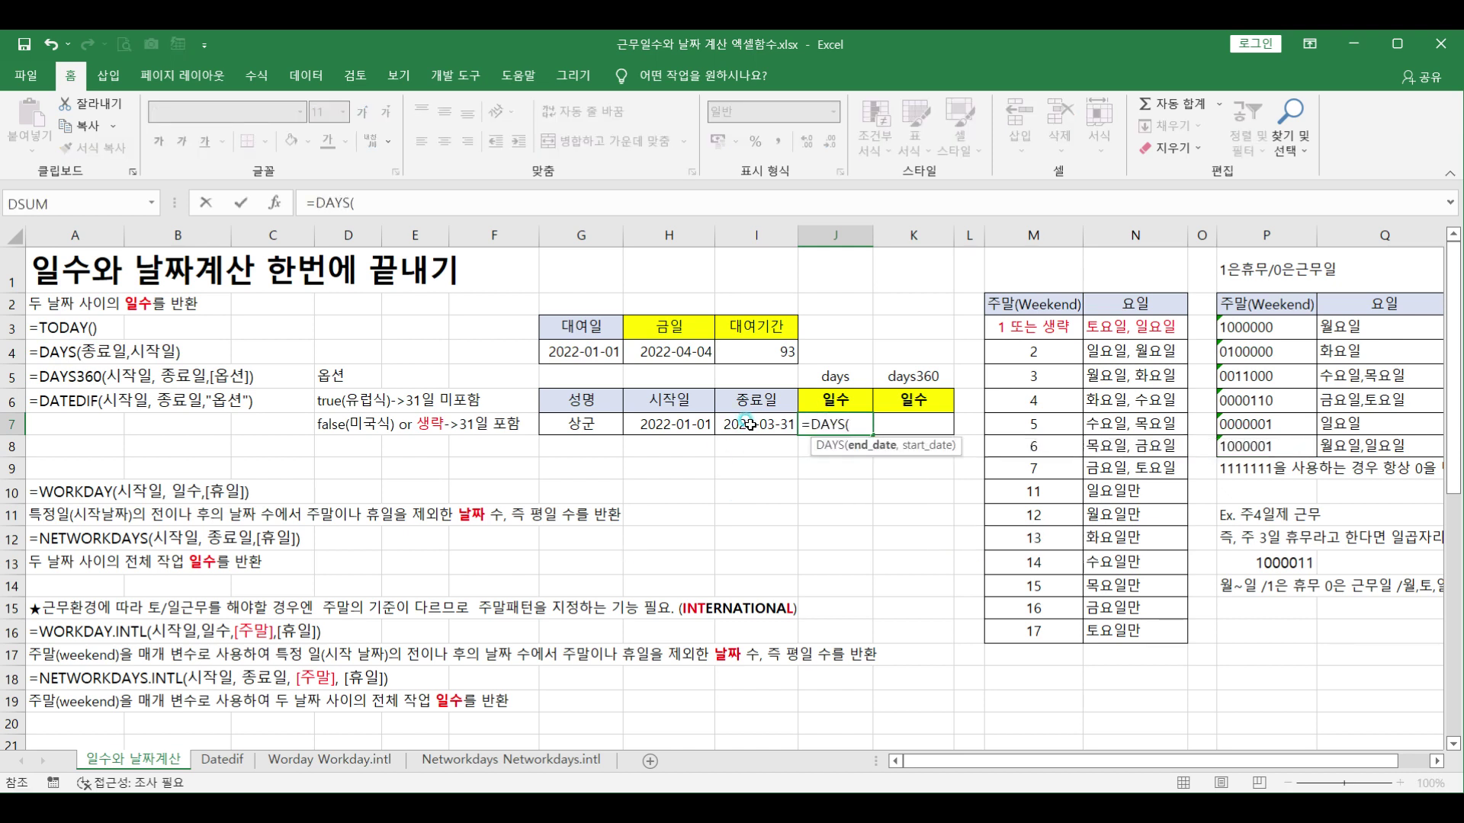
text(,)
click(669, 425)
text())
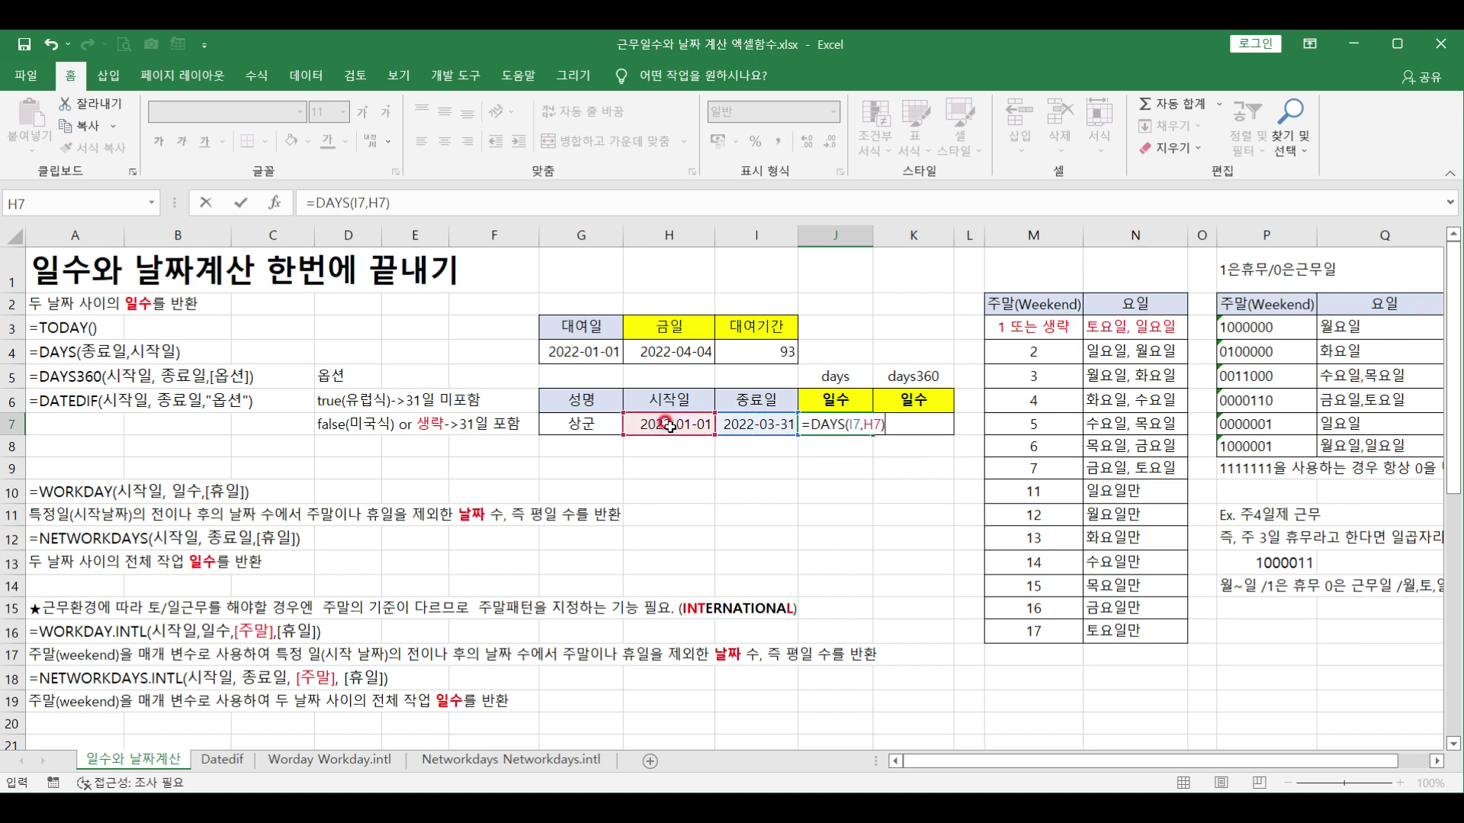
key(Return)
click(832, 424)
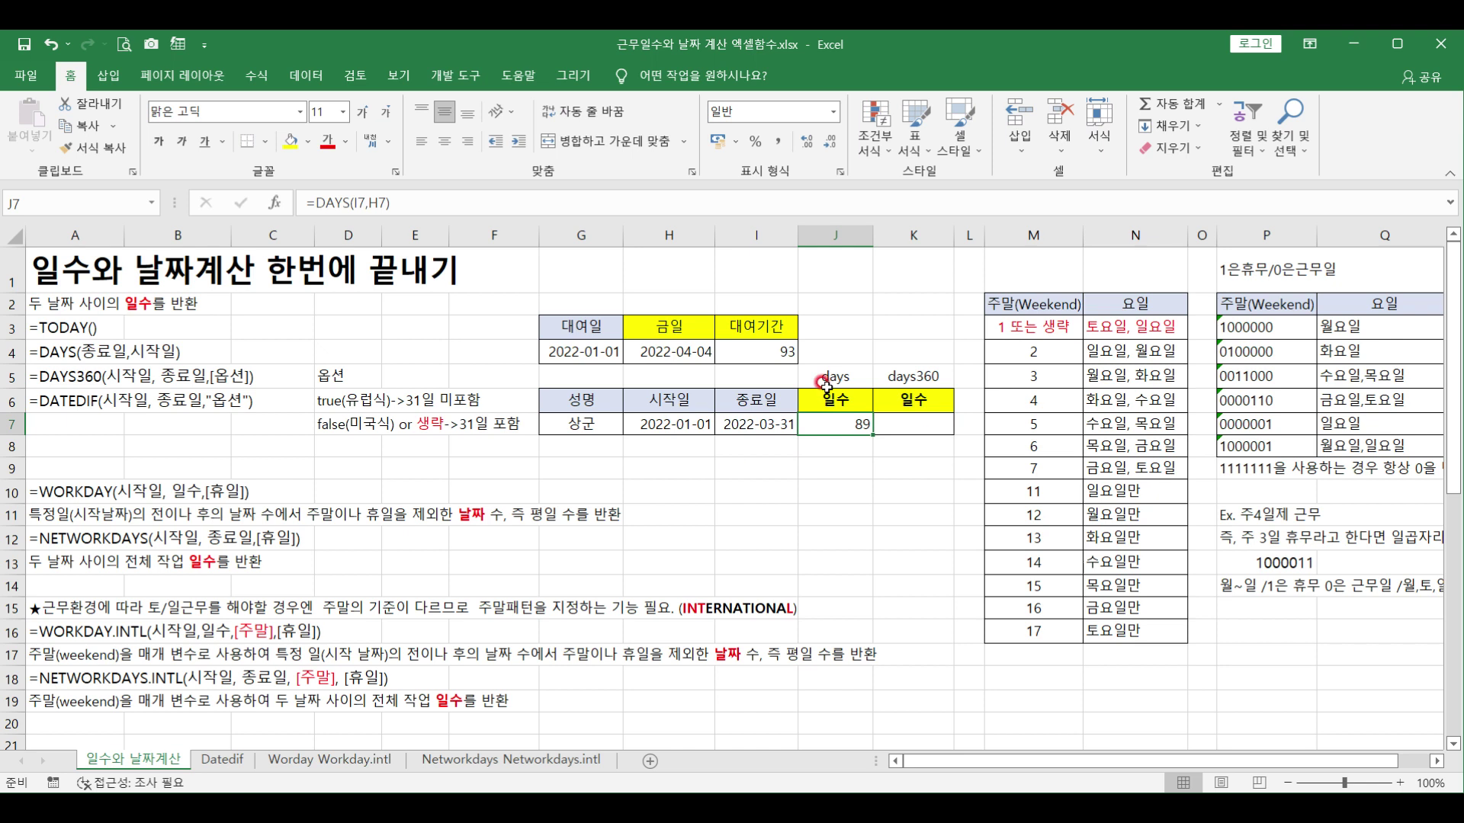
Examine the DAYS360 syntax in A5 and the notes on its true (European) and false (US) options in D5:D7.
click(50, 384)
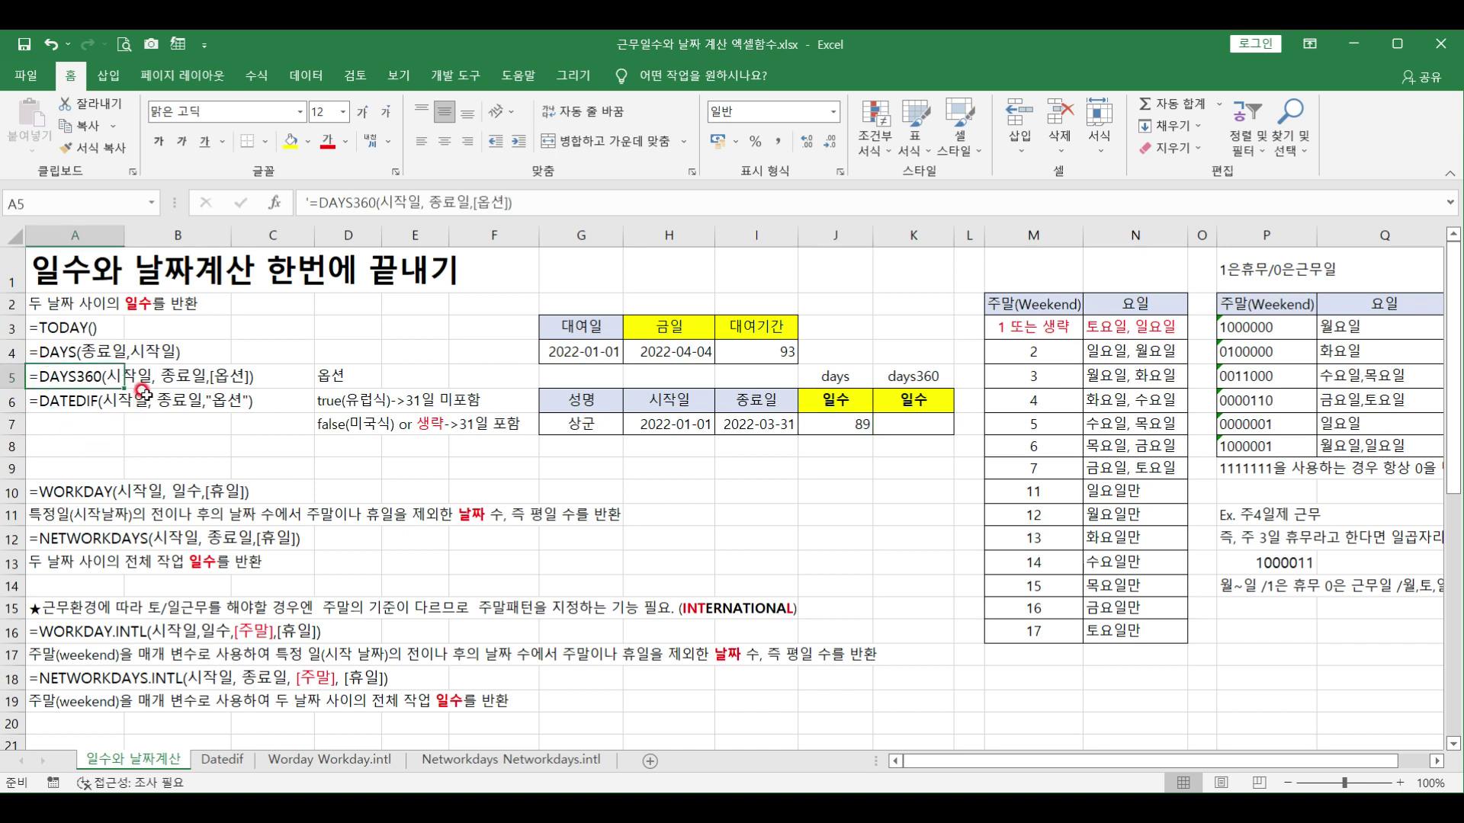
click(349, 373)
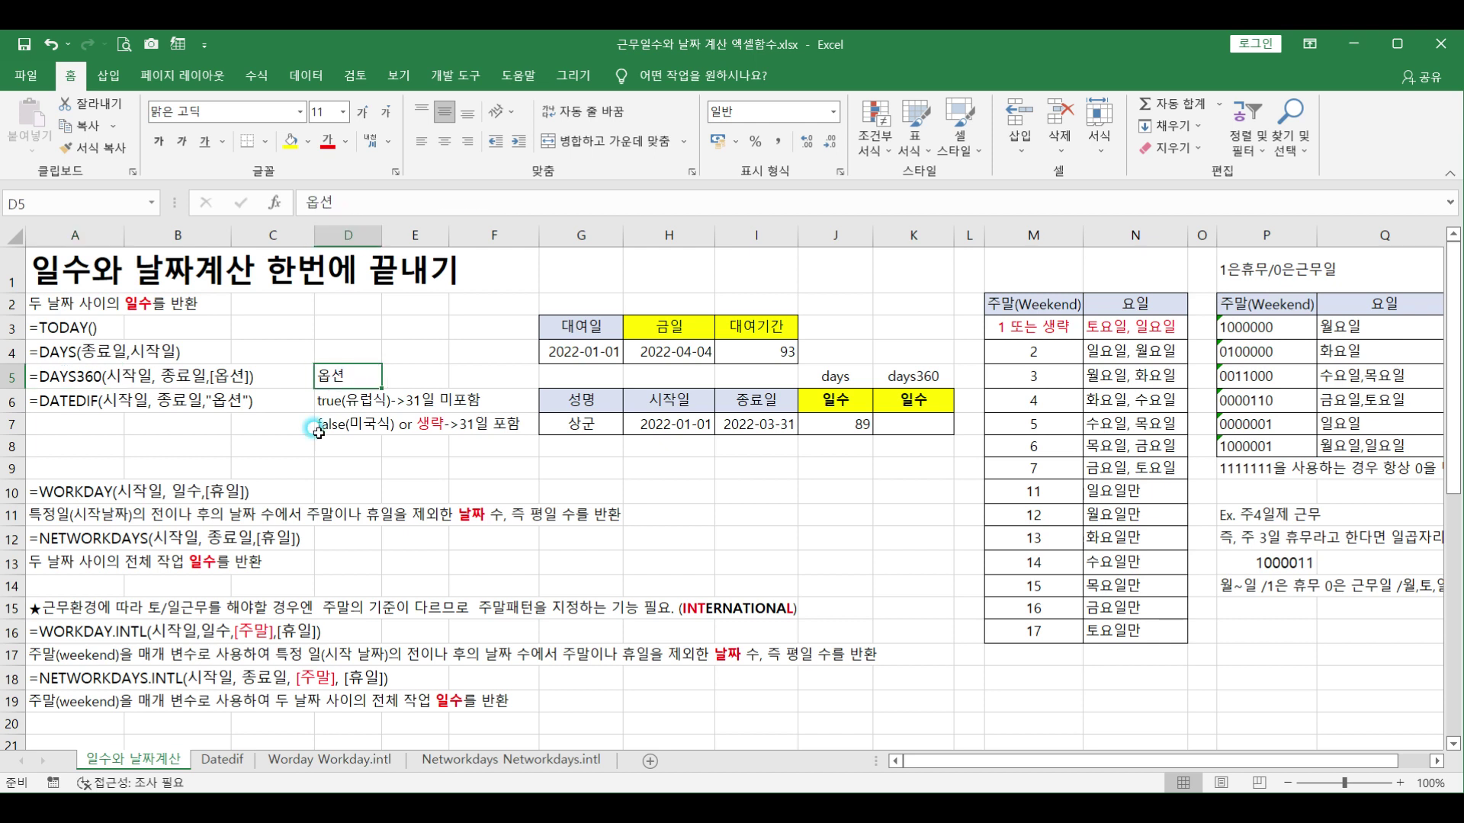
click(328, 403)
click(326, 426)
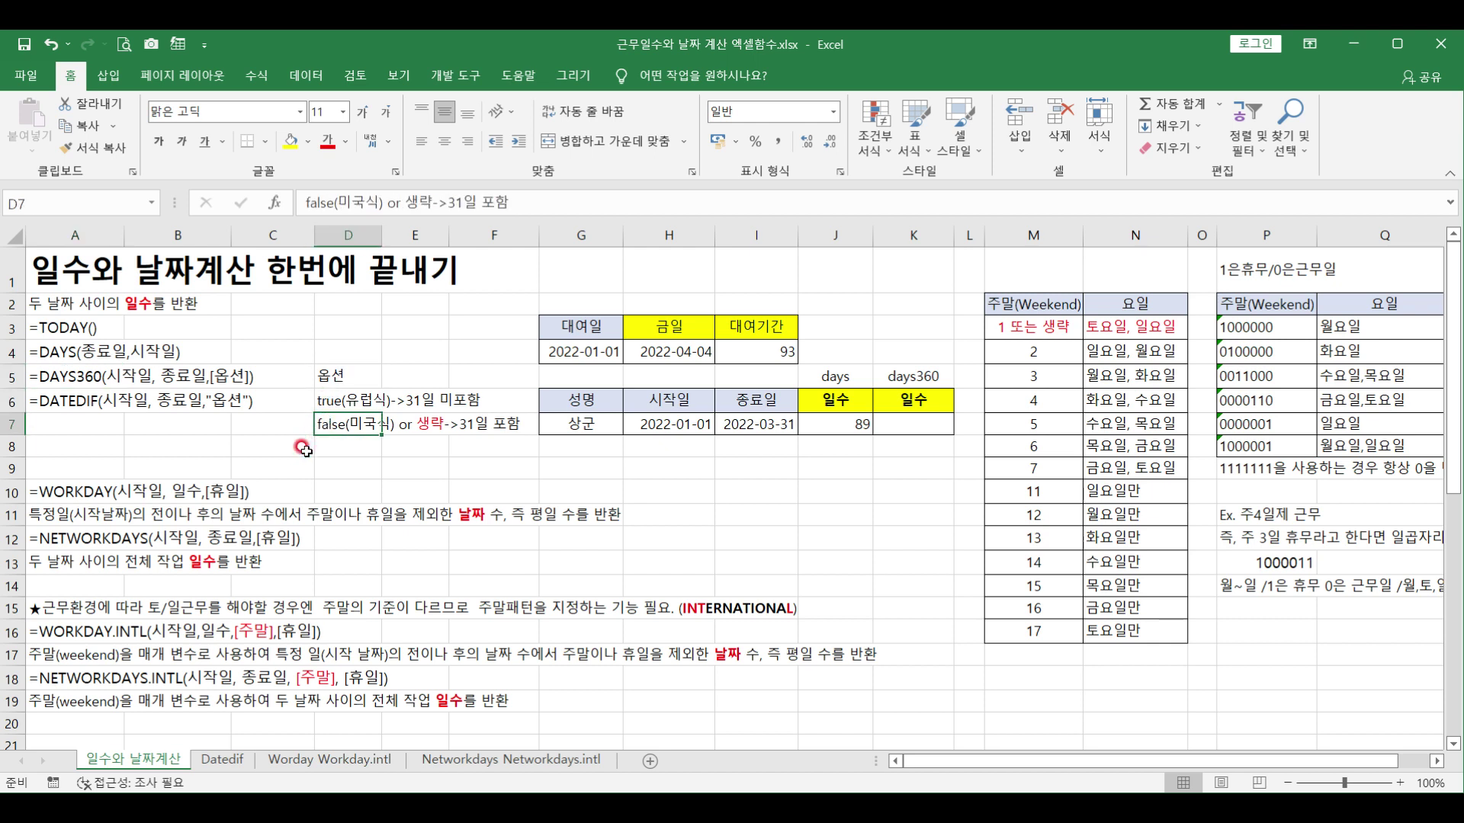
click(327, 392)
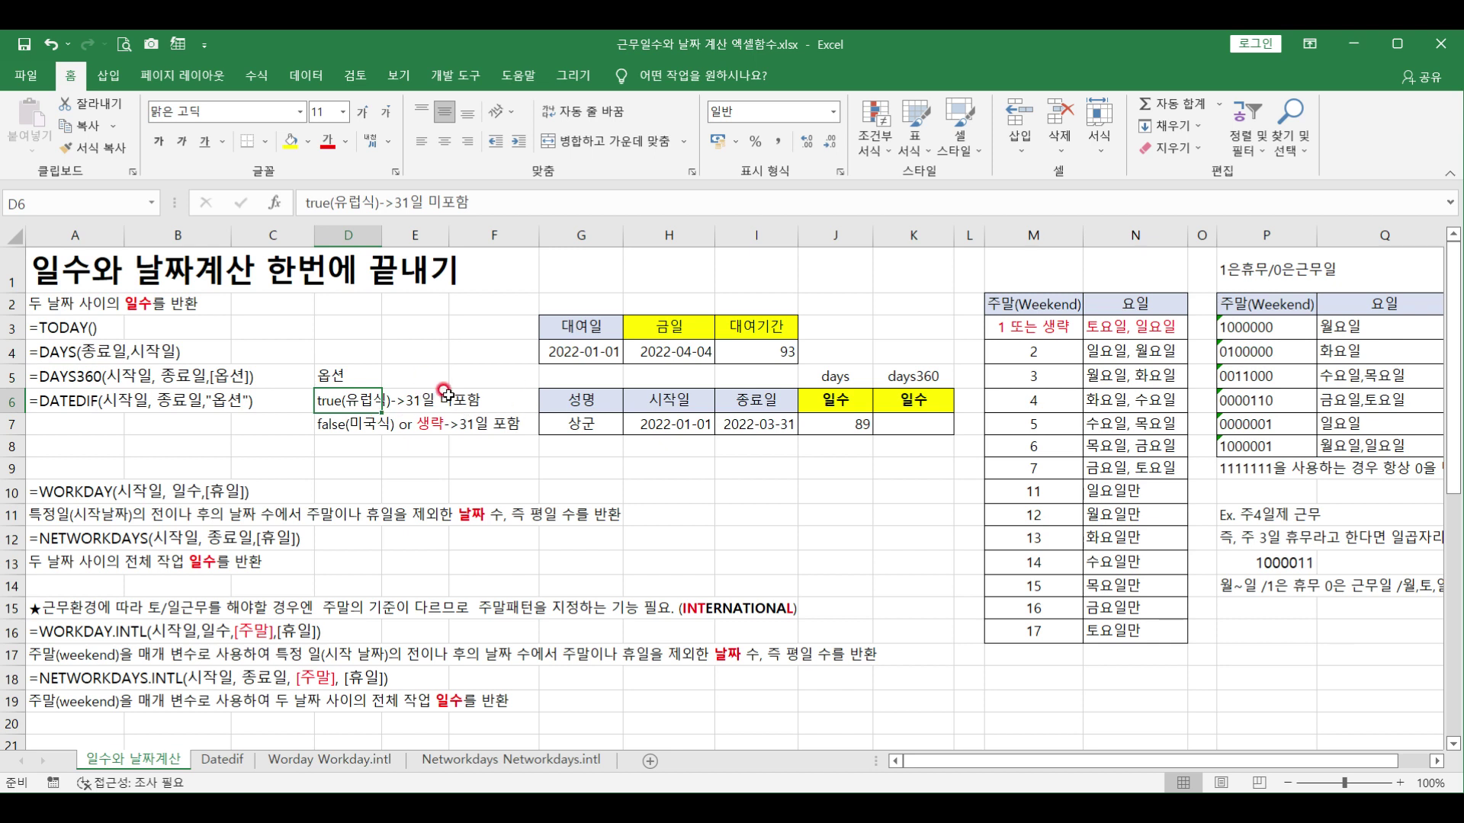
click(351, 422)
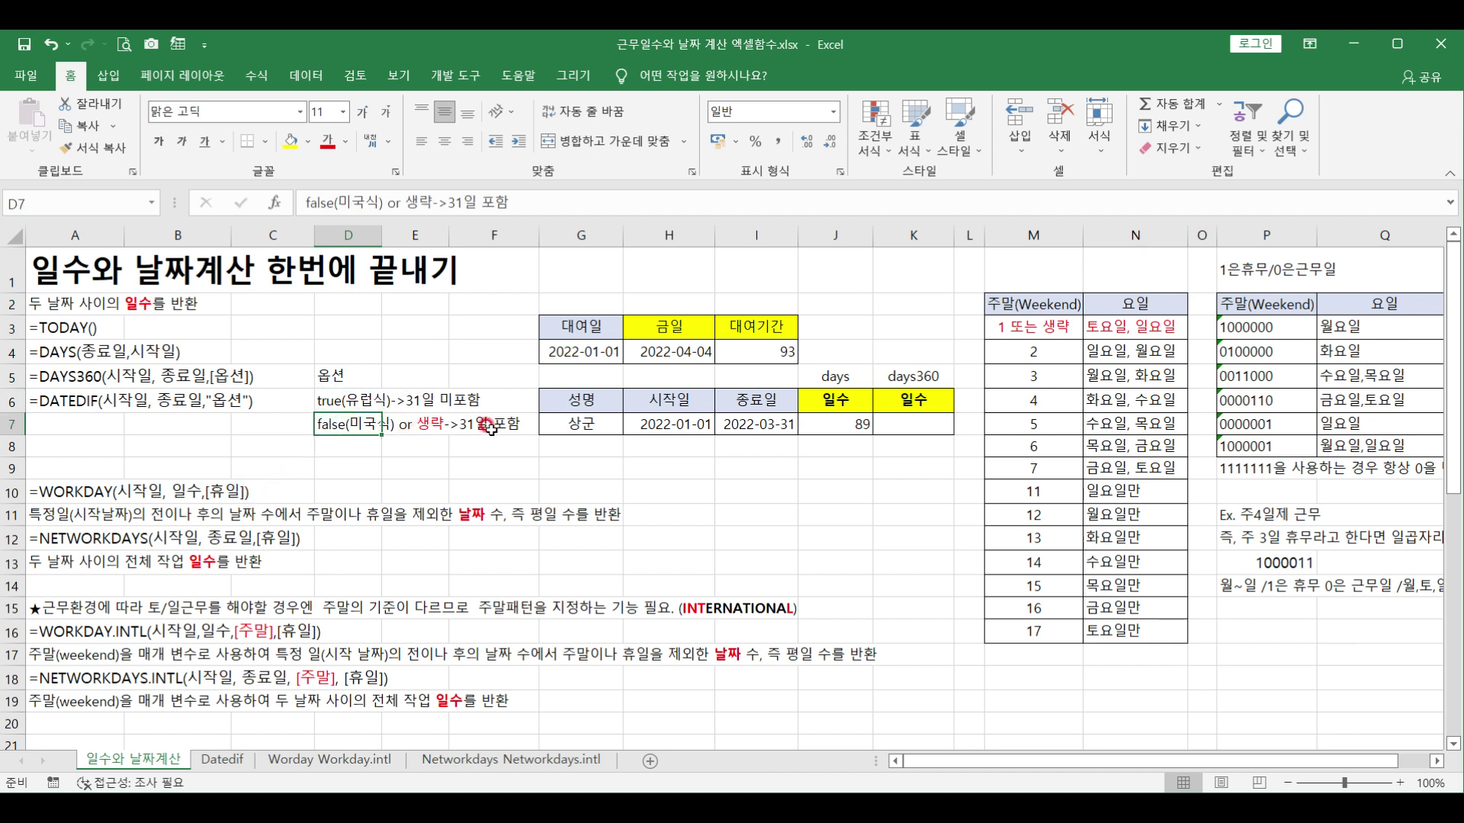
Enter =DAYS360(H7,I7,TRUE) in K7, under the days360 heading, using the European method.
click(916, 416)
text(=)
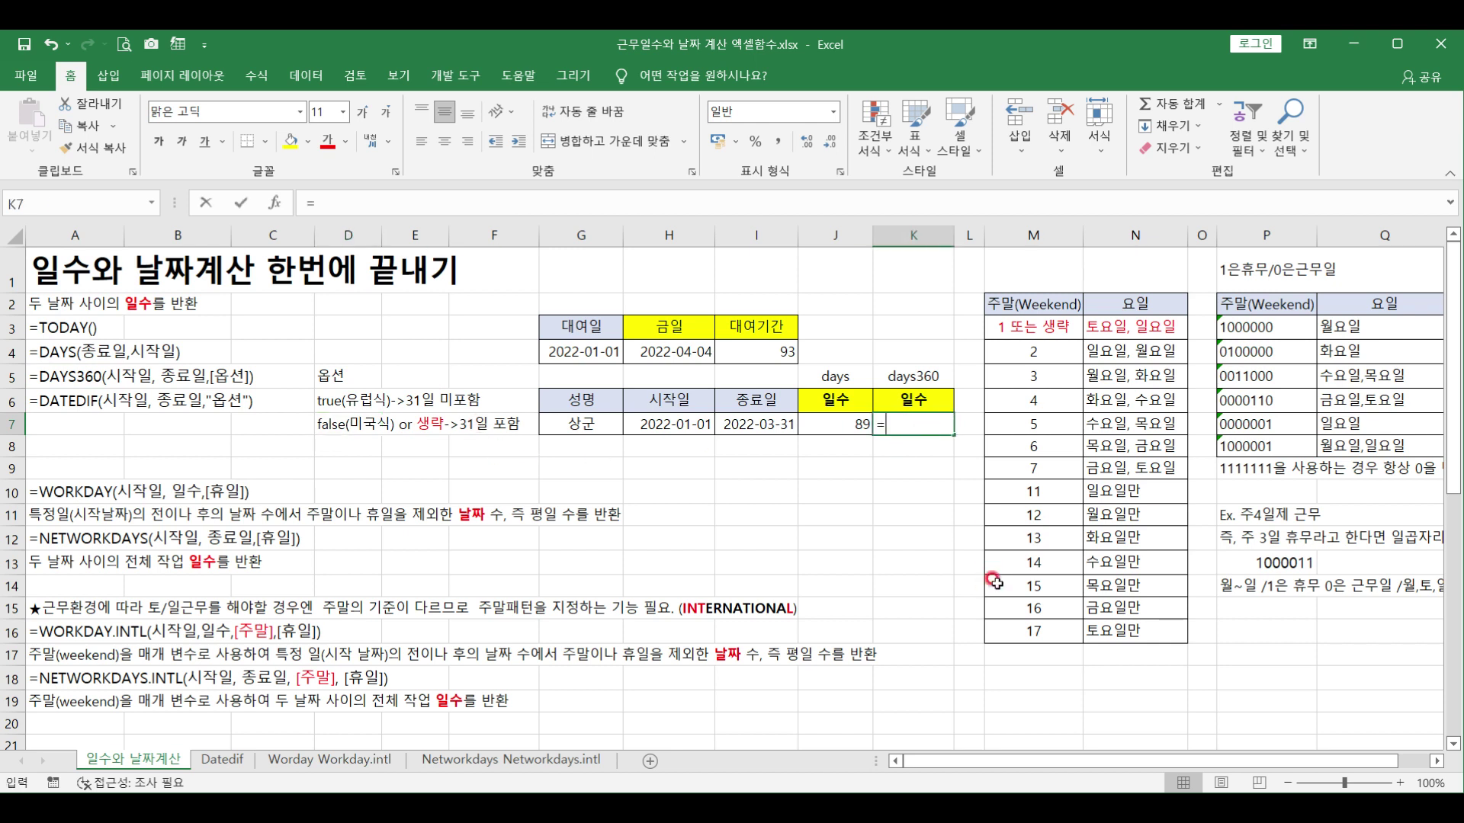
text(day)
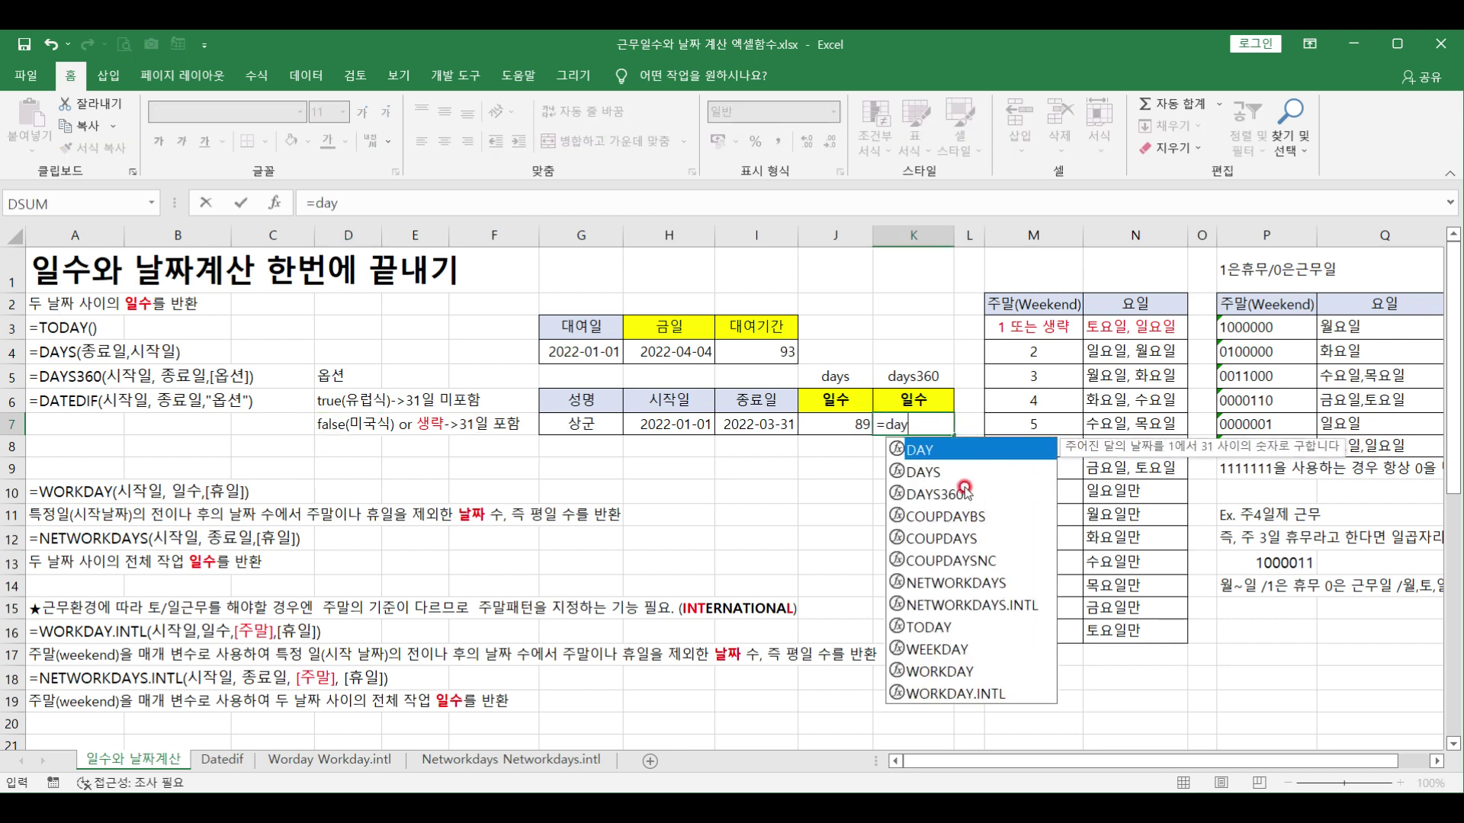
double_click(967, 488)
click(699, 433)
text(,)
click(758, 418)
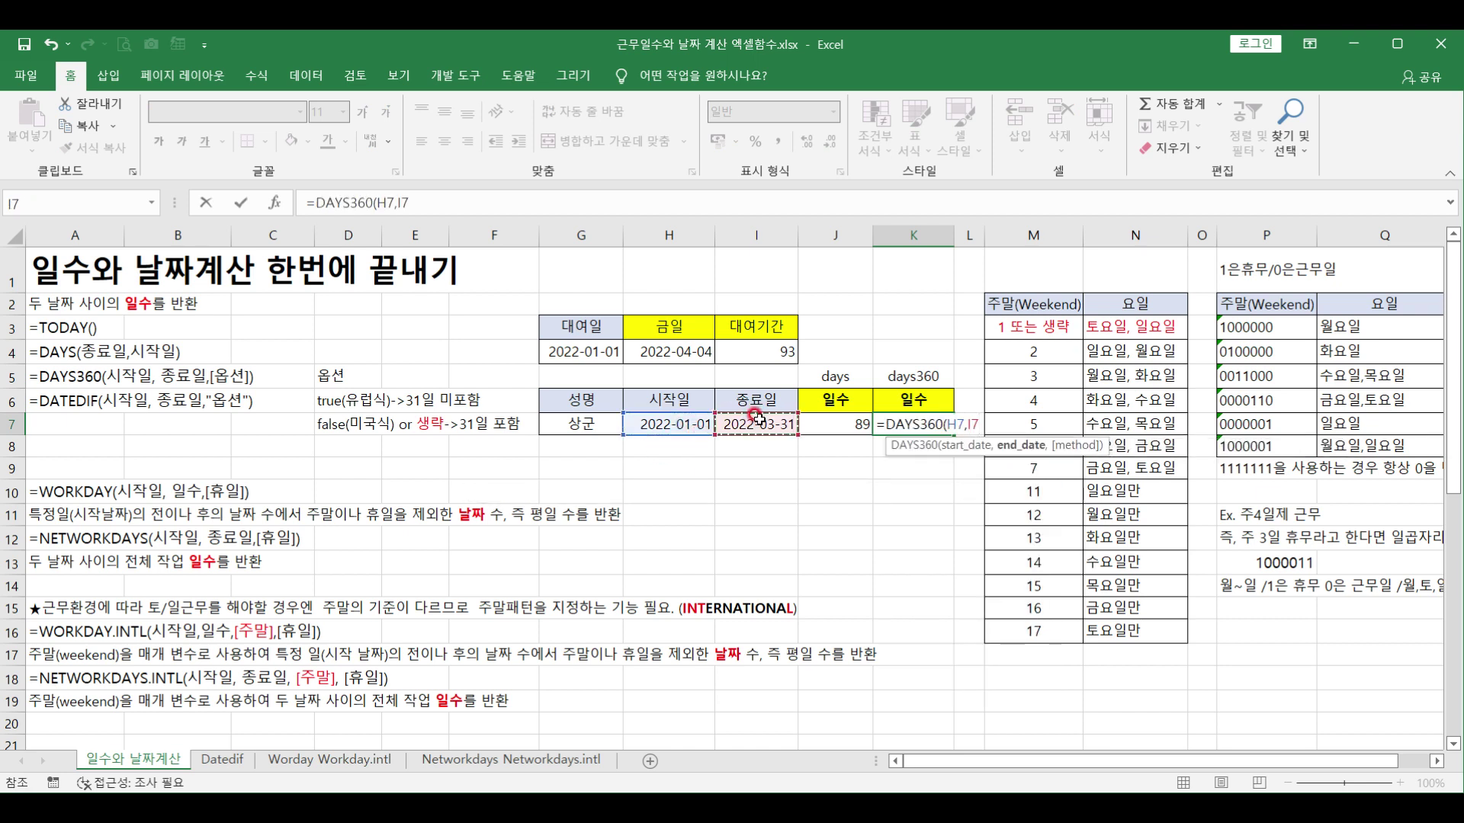
text(,)
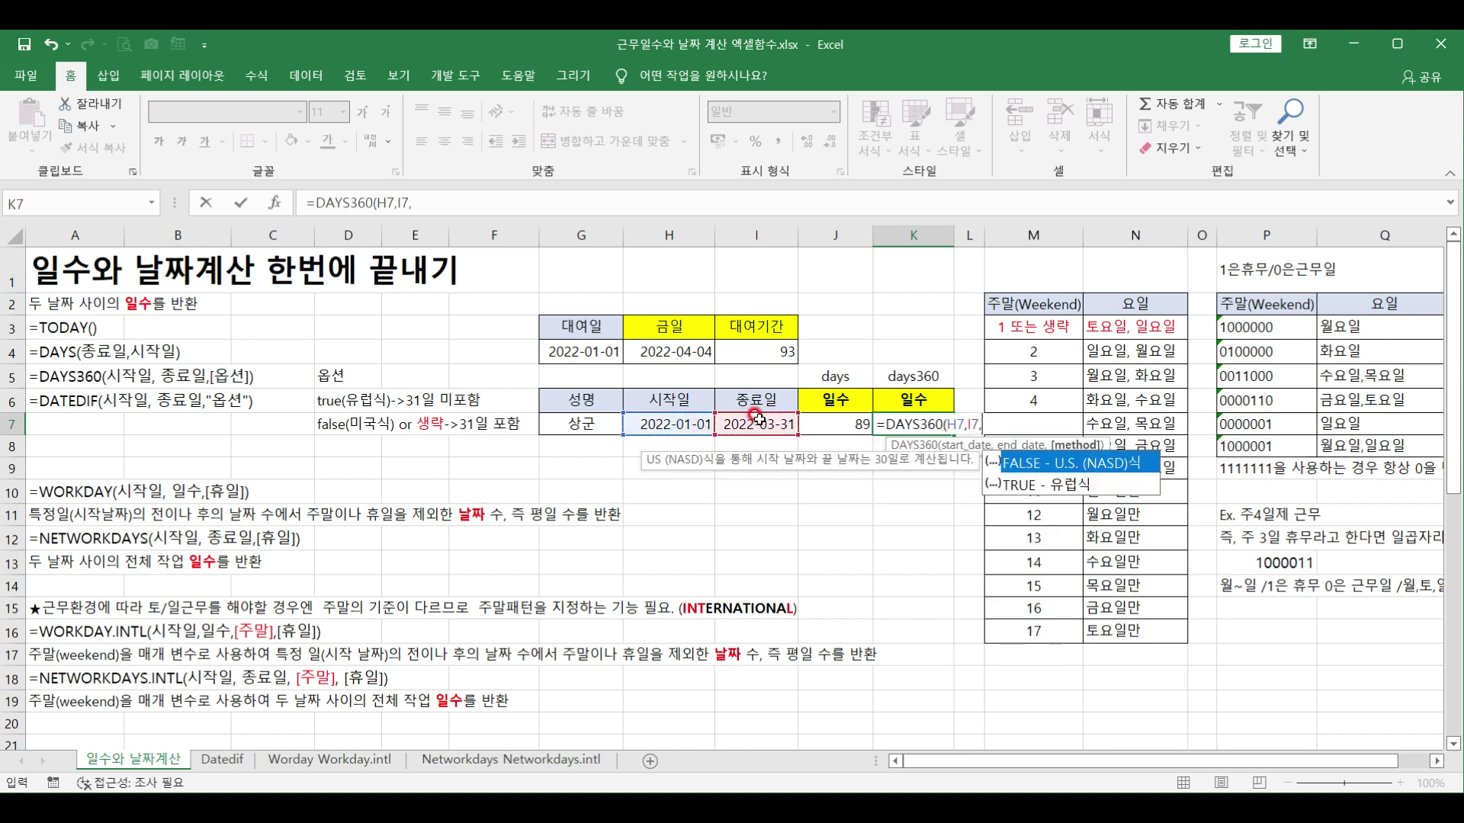
double_click(1041, 485)
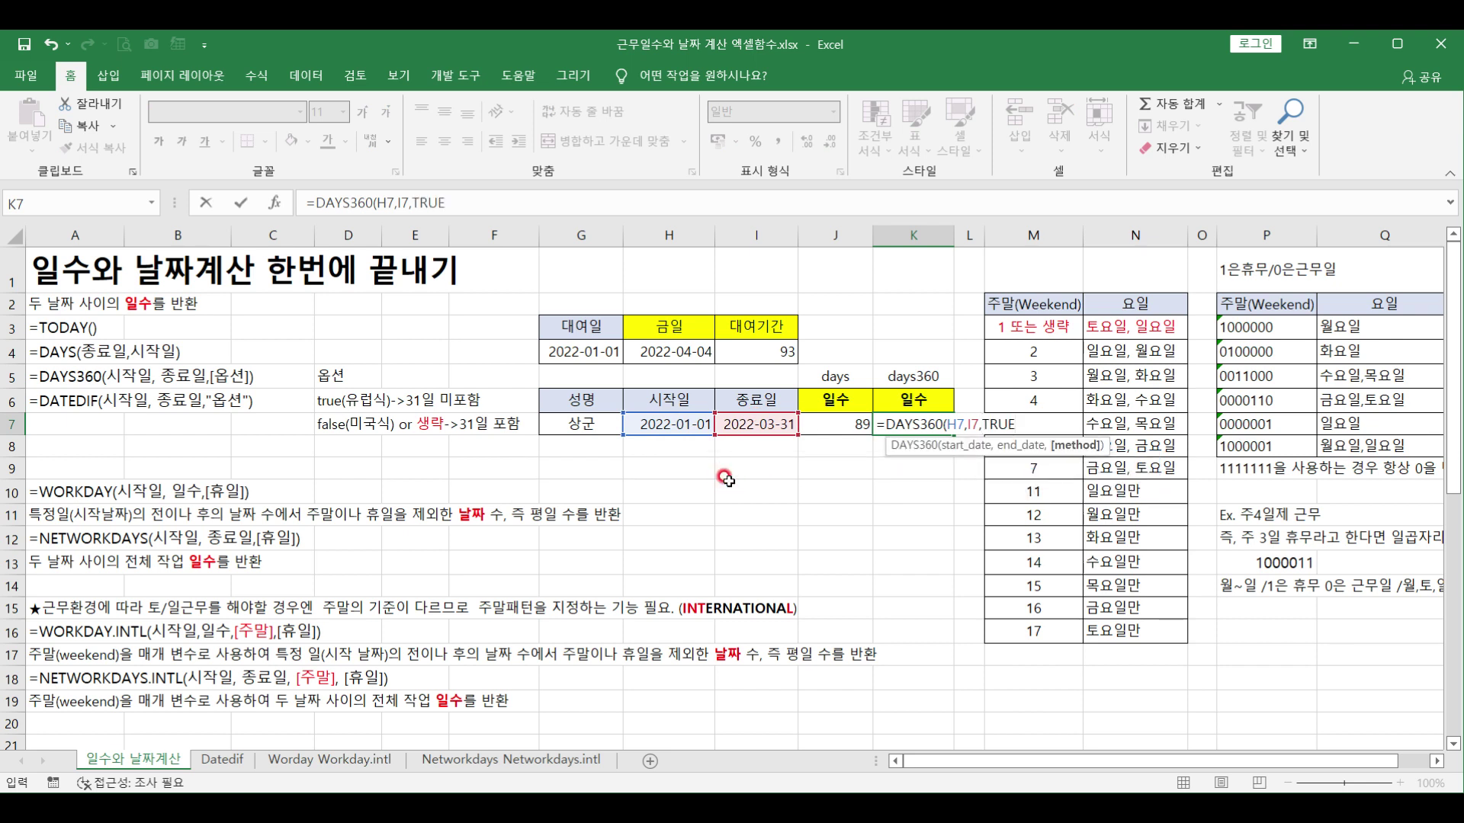
text())
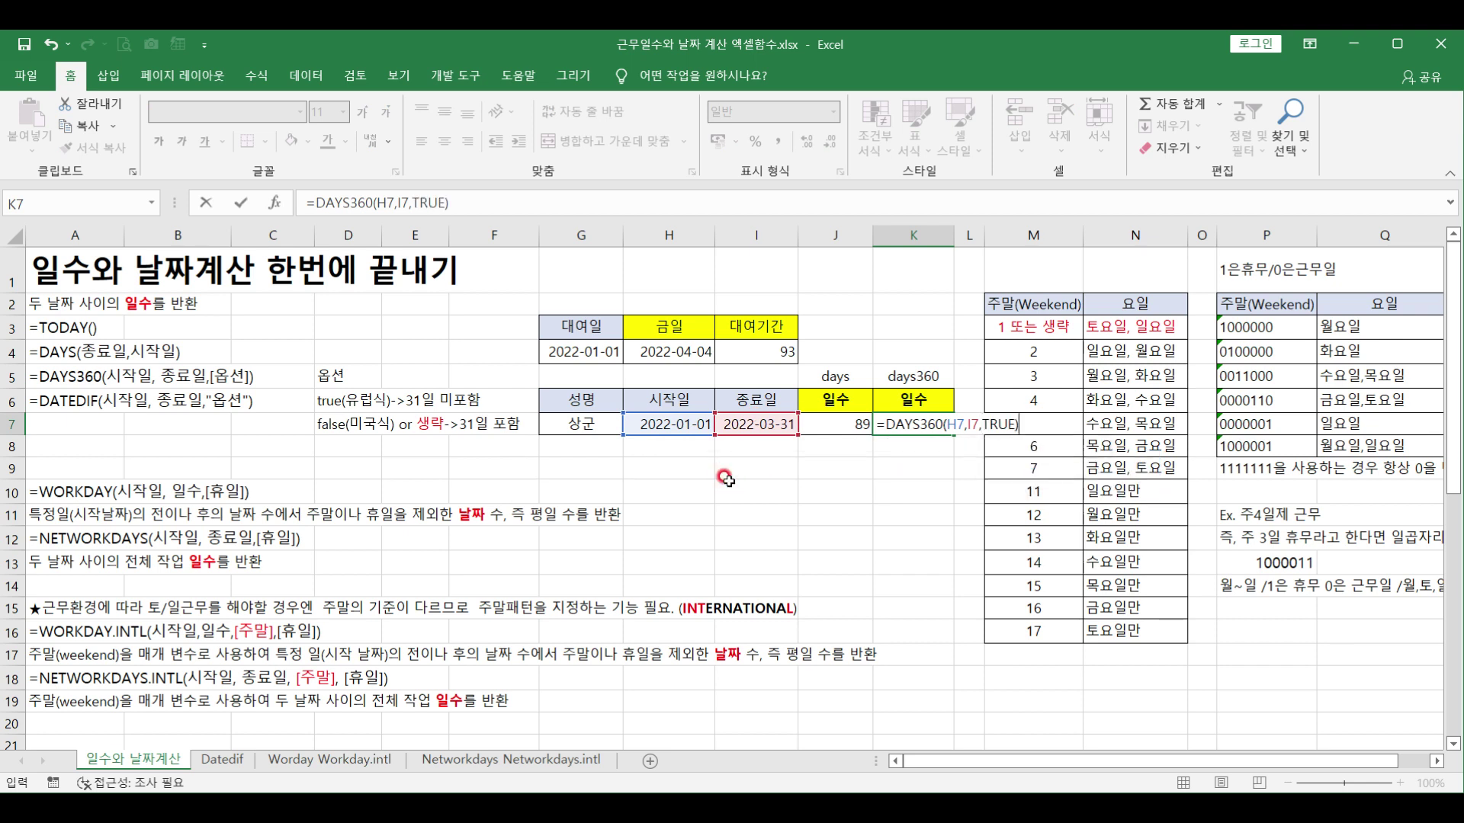
key(Return)
click(911, 425)
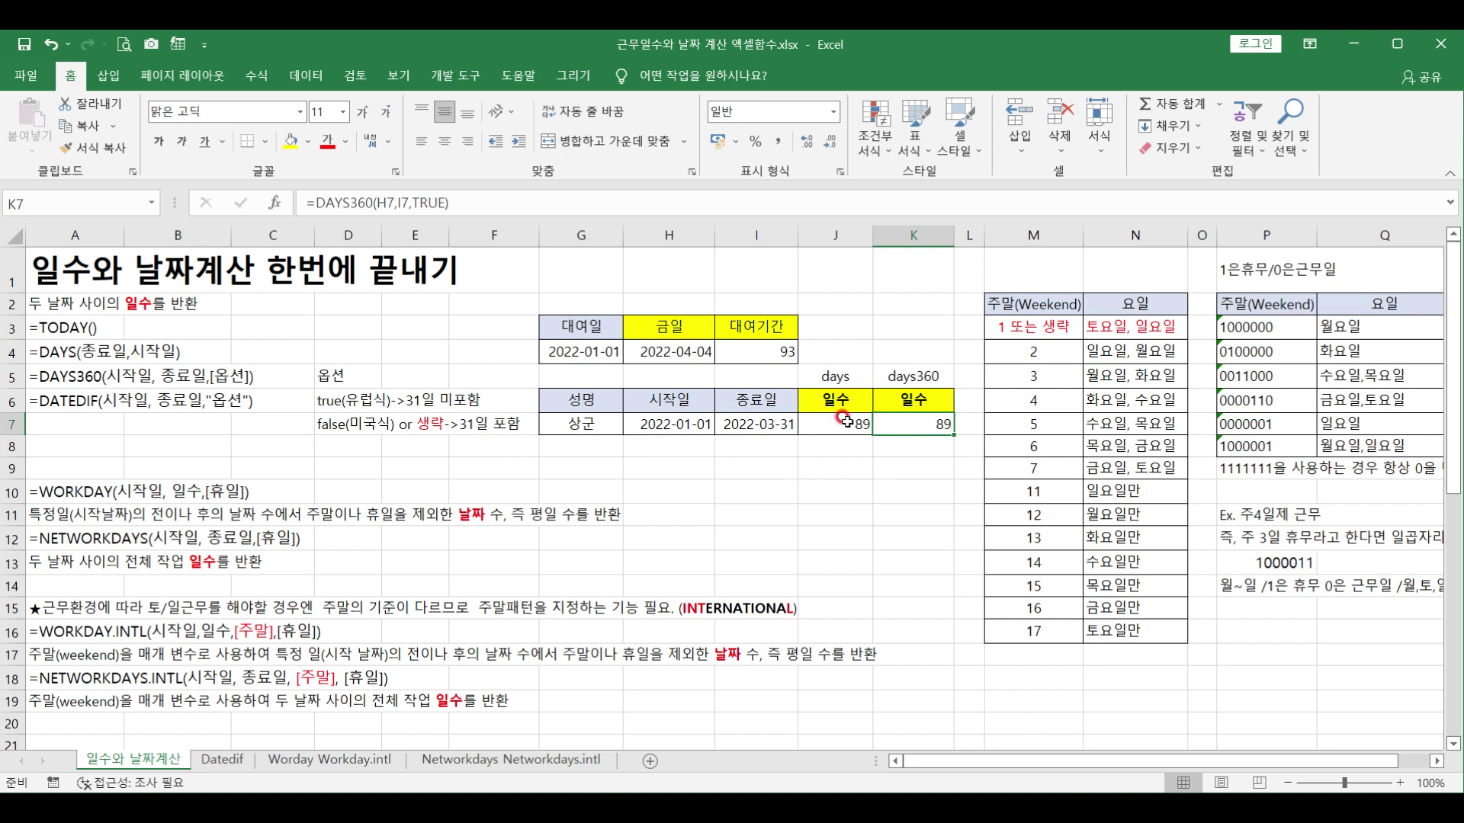
Remove the TRUE argument from the DAYS360 formula in K7, leaving =DAYS360(H7,I7) so it uses the default US method.
click(448, 202)
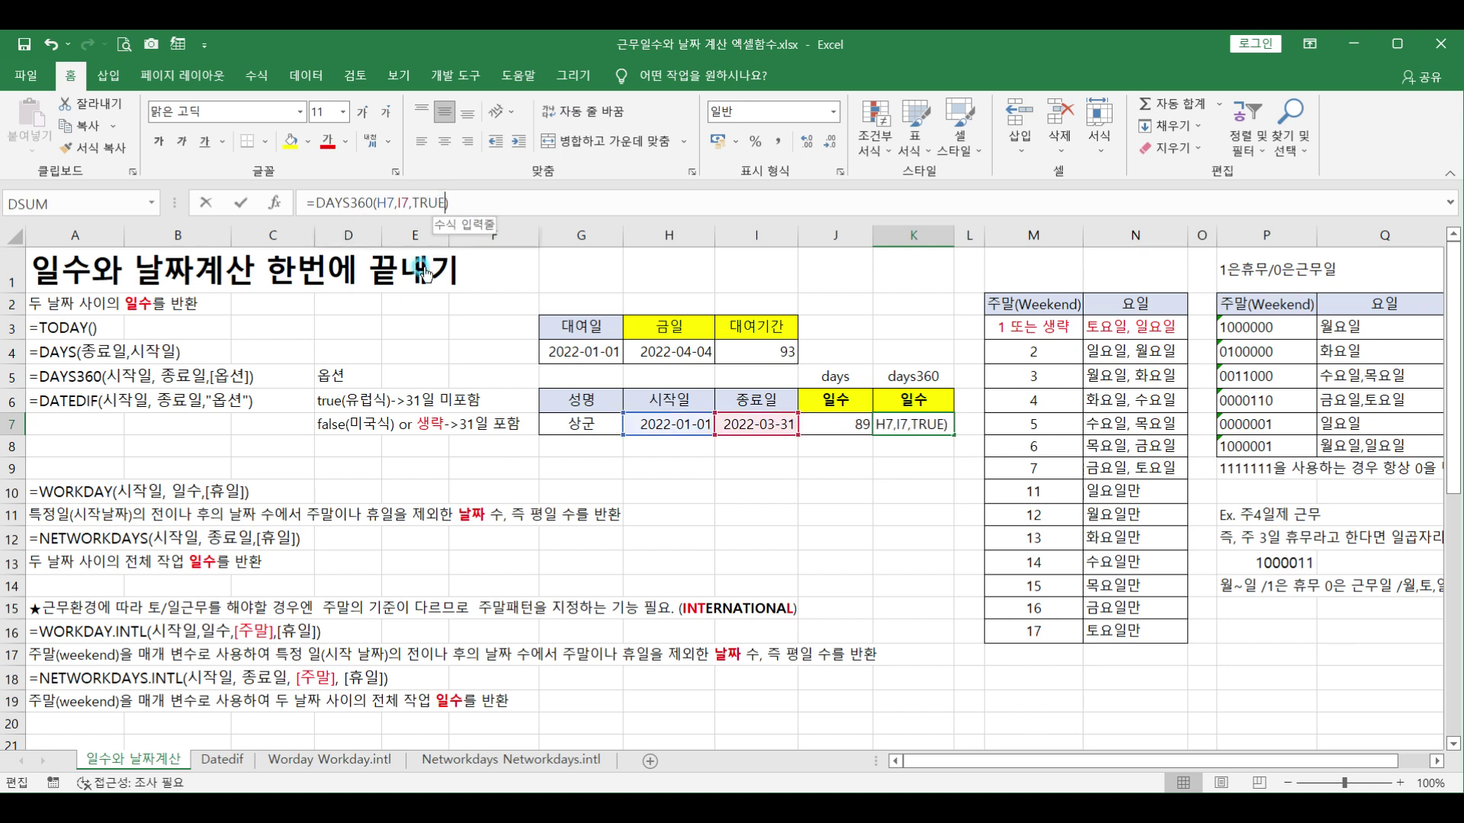
key(Left)
key(BackSpace)
key(BackSpace)
key(BackSpace)
key(BackSpace)
key(BackSpace)
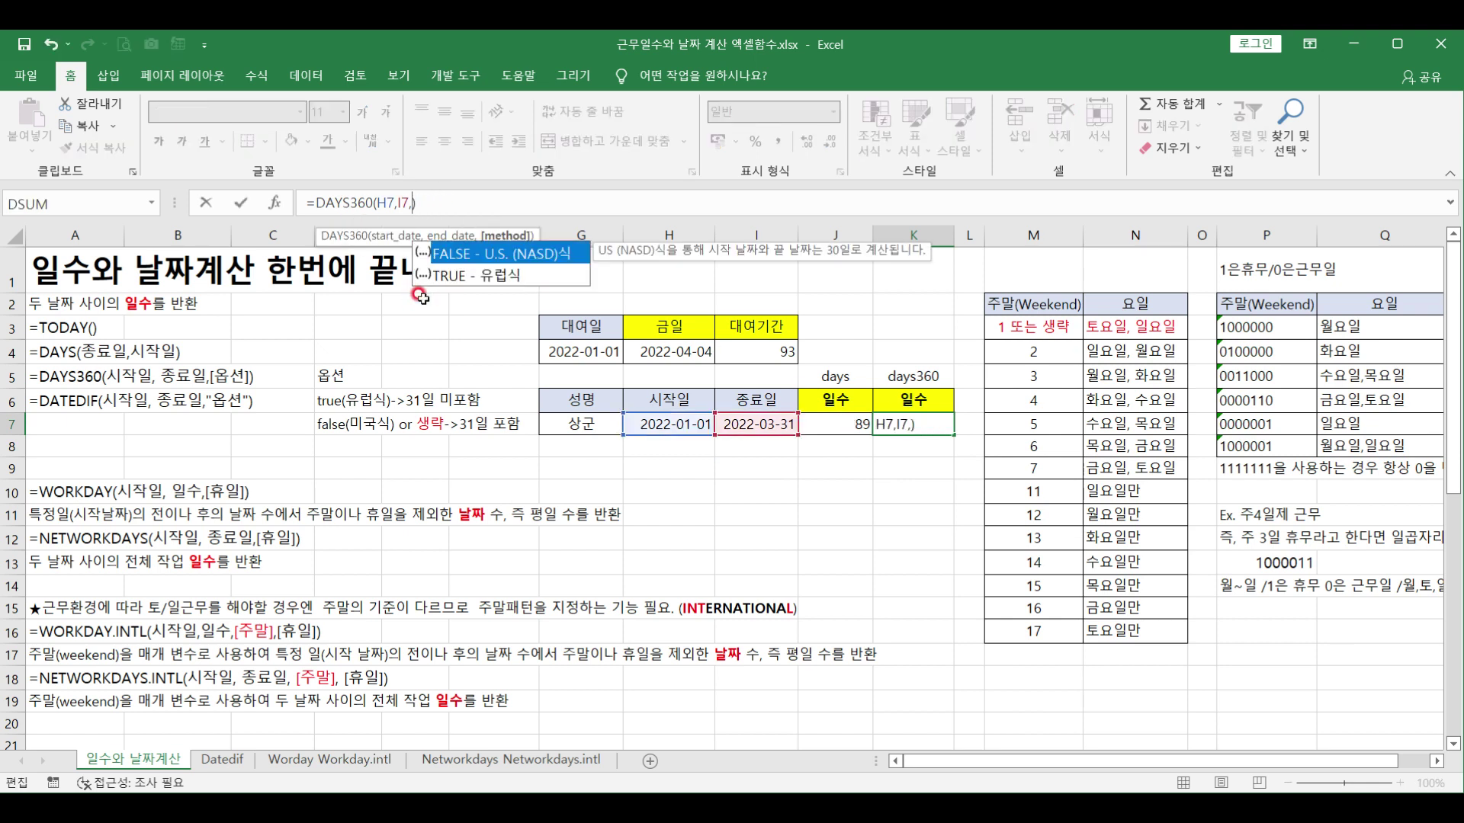
key(Return)
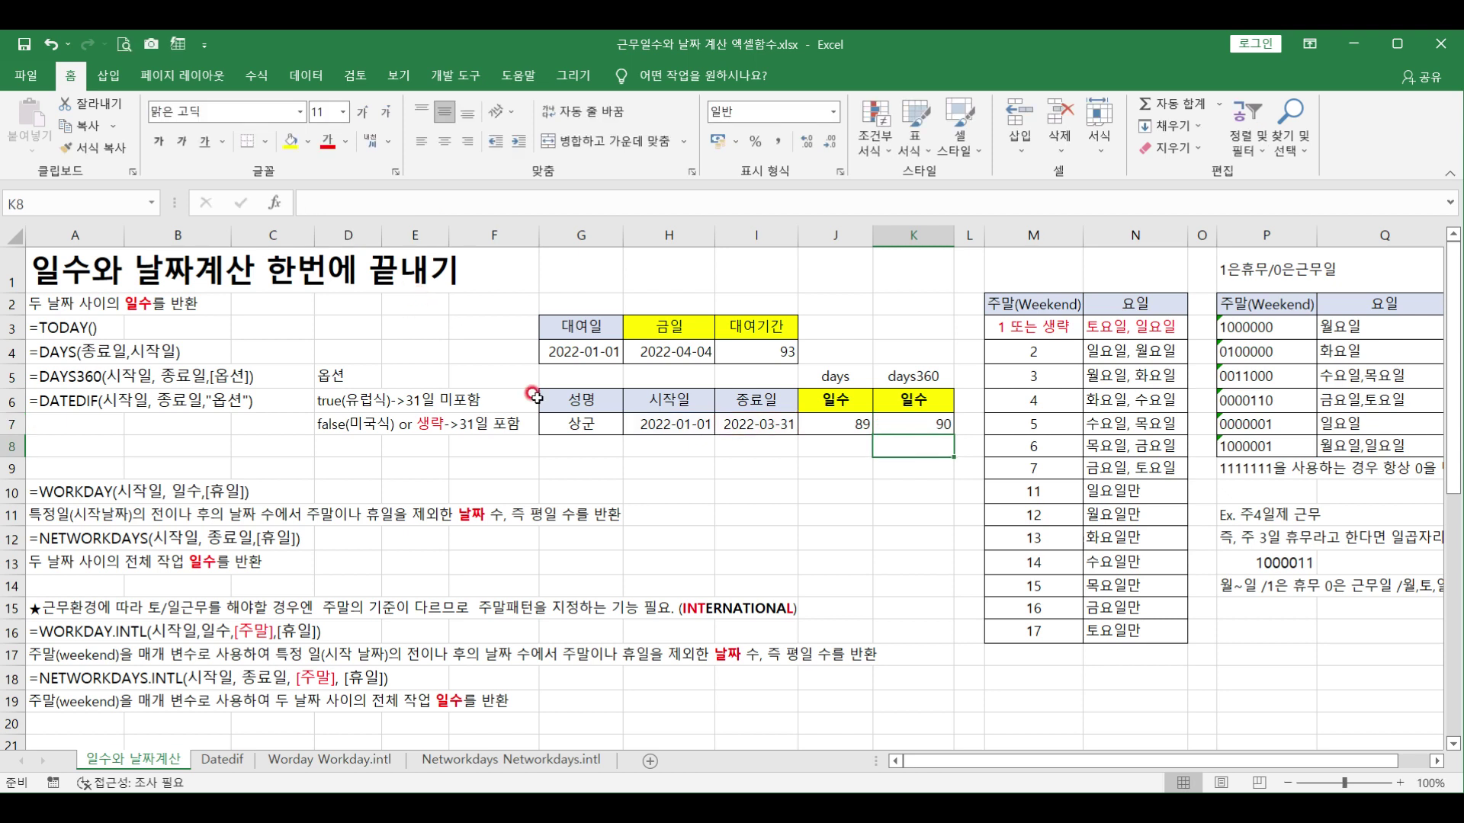
click(922, 415)
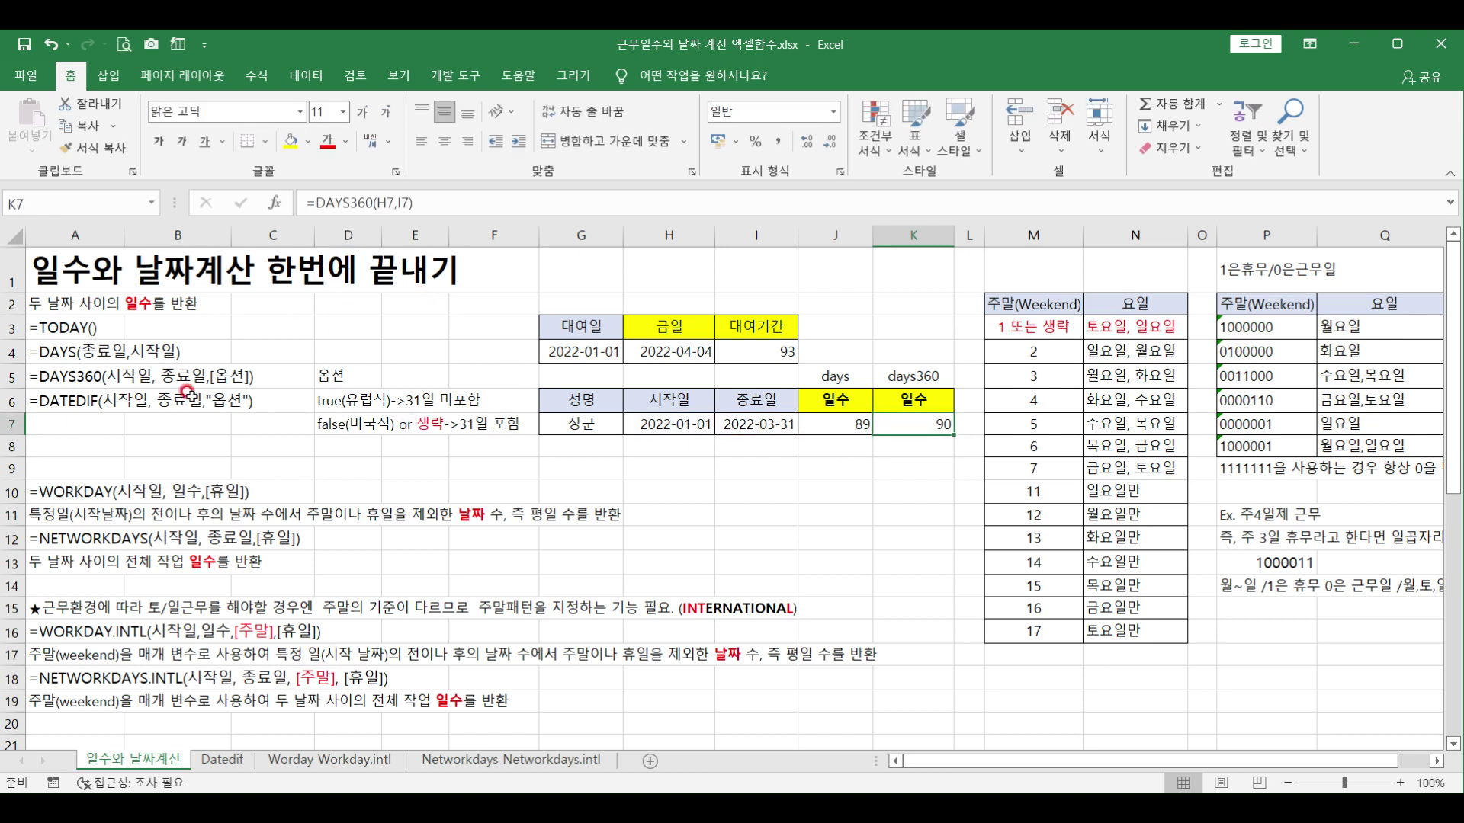
Go to the Datedif sheet and examine the meanings of the DATEDIF options Y, M, D, MD, YM and YD in A5:B10.
click(51, 399)
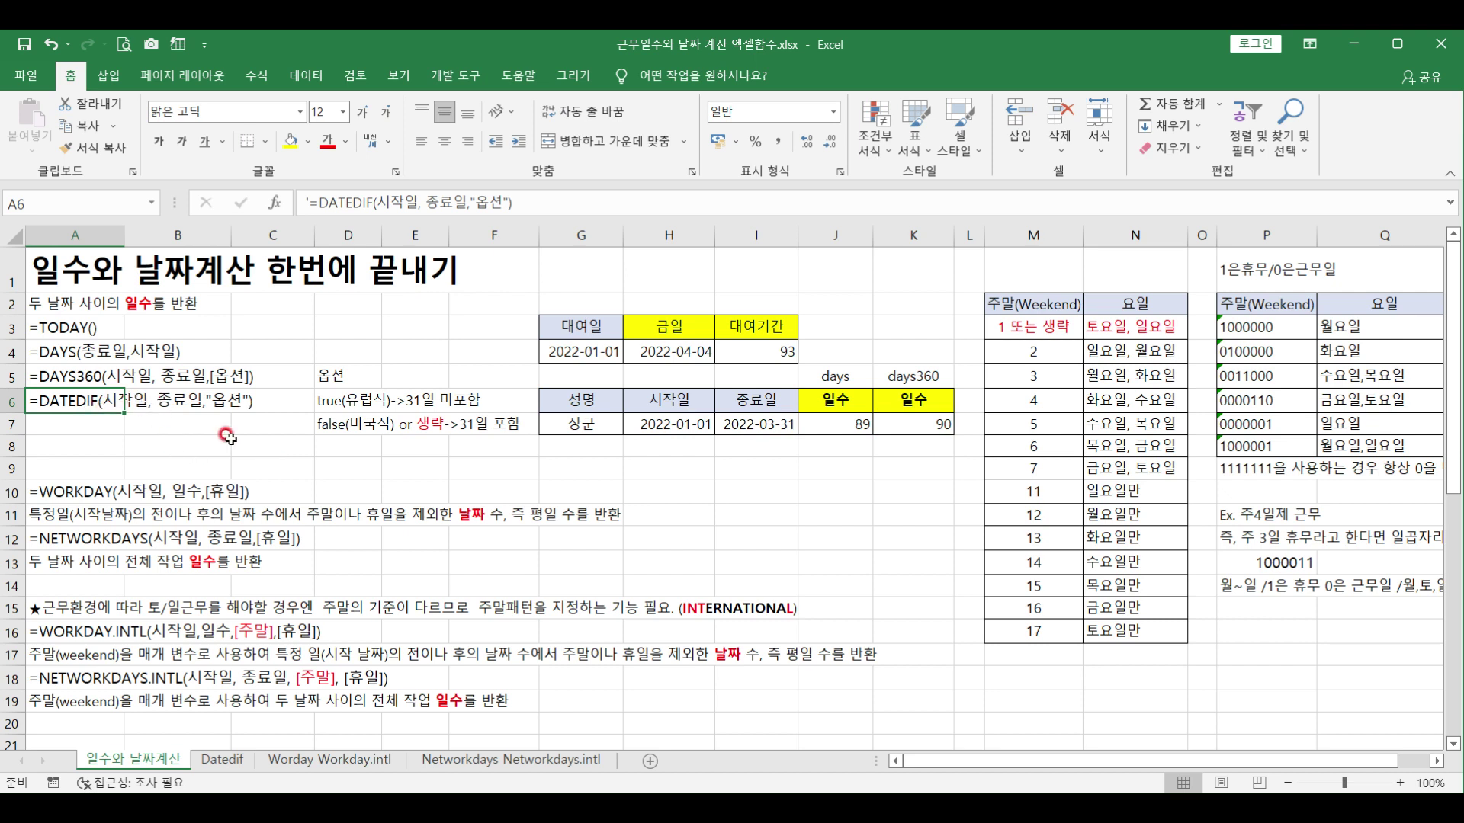
click(220, 760)
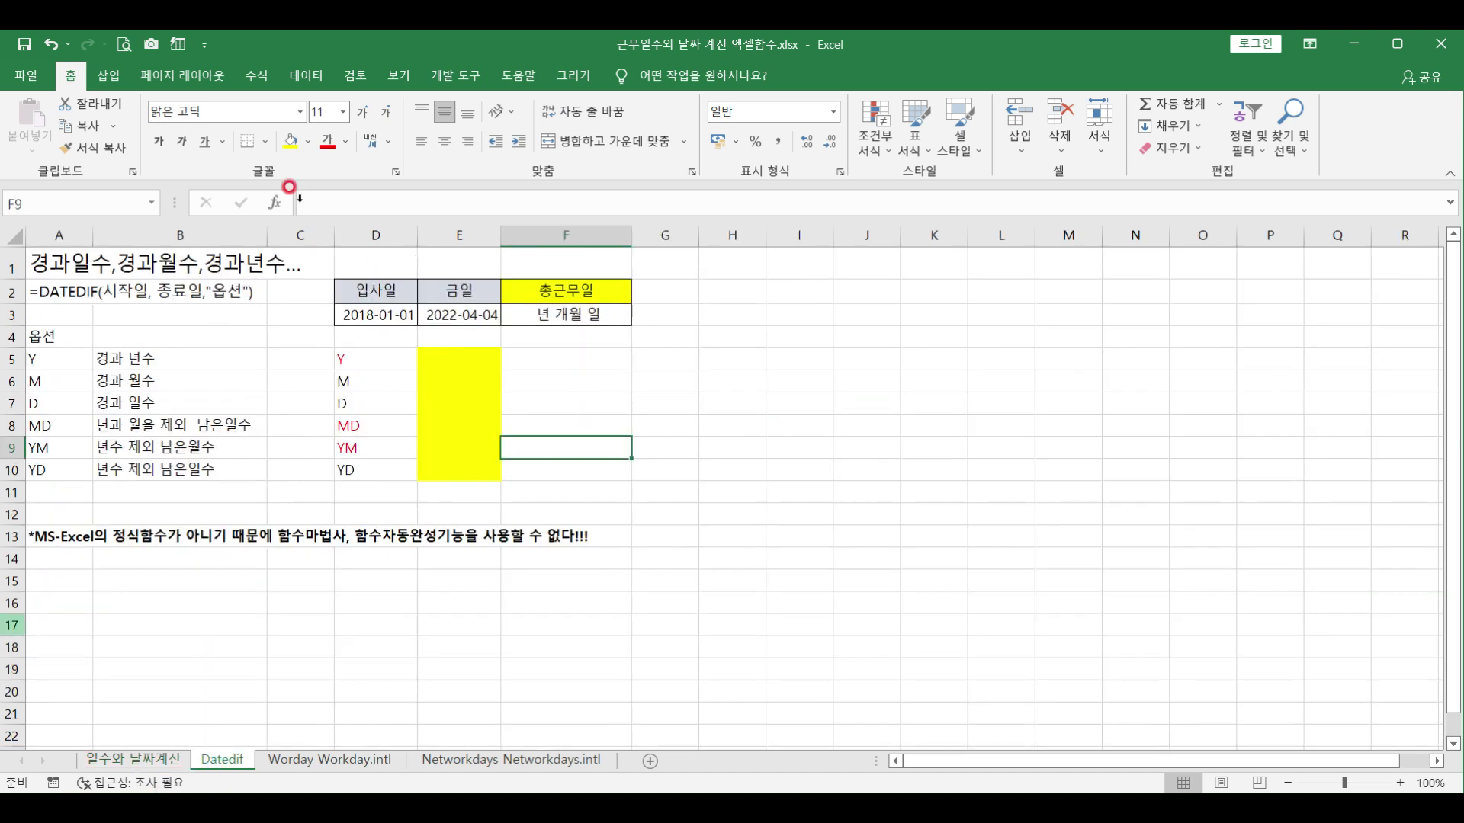
click(61, 263)
drag(131, 354, 55, 470)
click(111, 425)
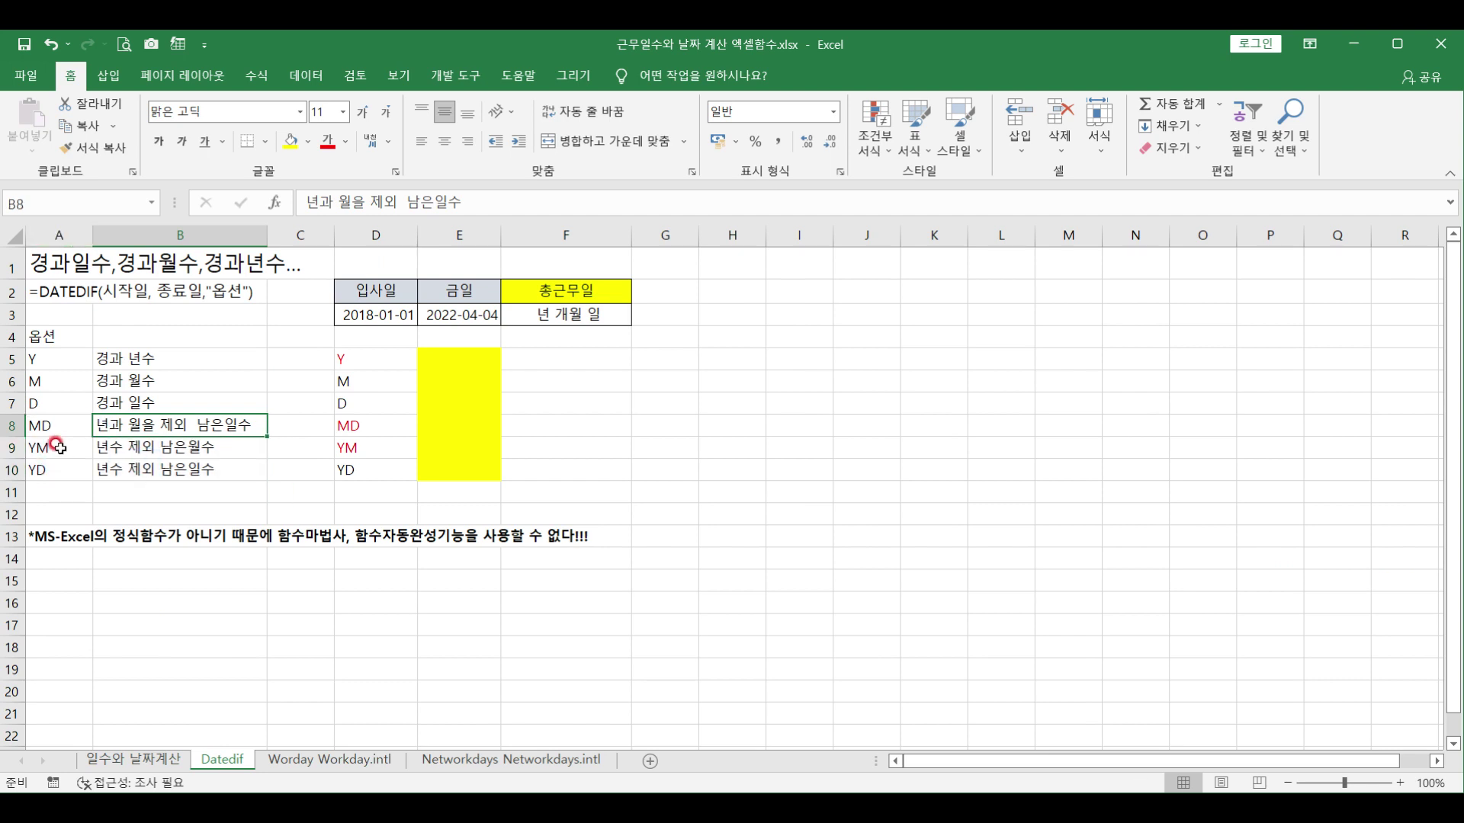
click(106, 429)
drag(107, 429, 243, 438)
click(129, 448)
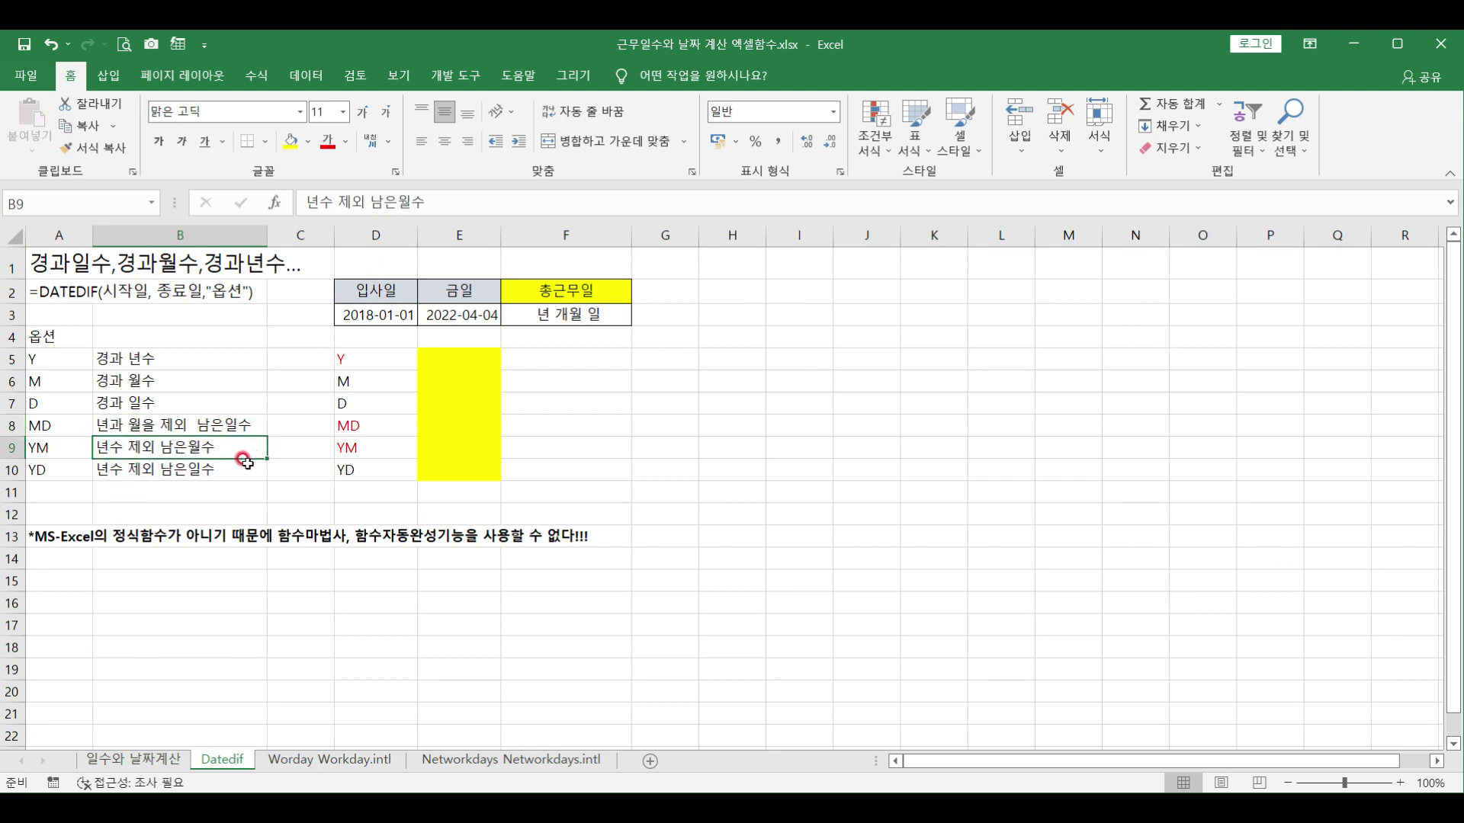
click(47, 472)
click(122, 473)
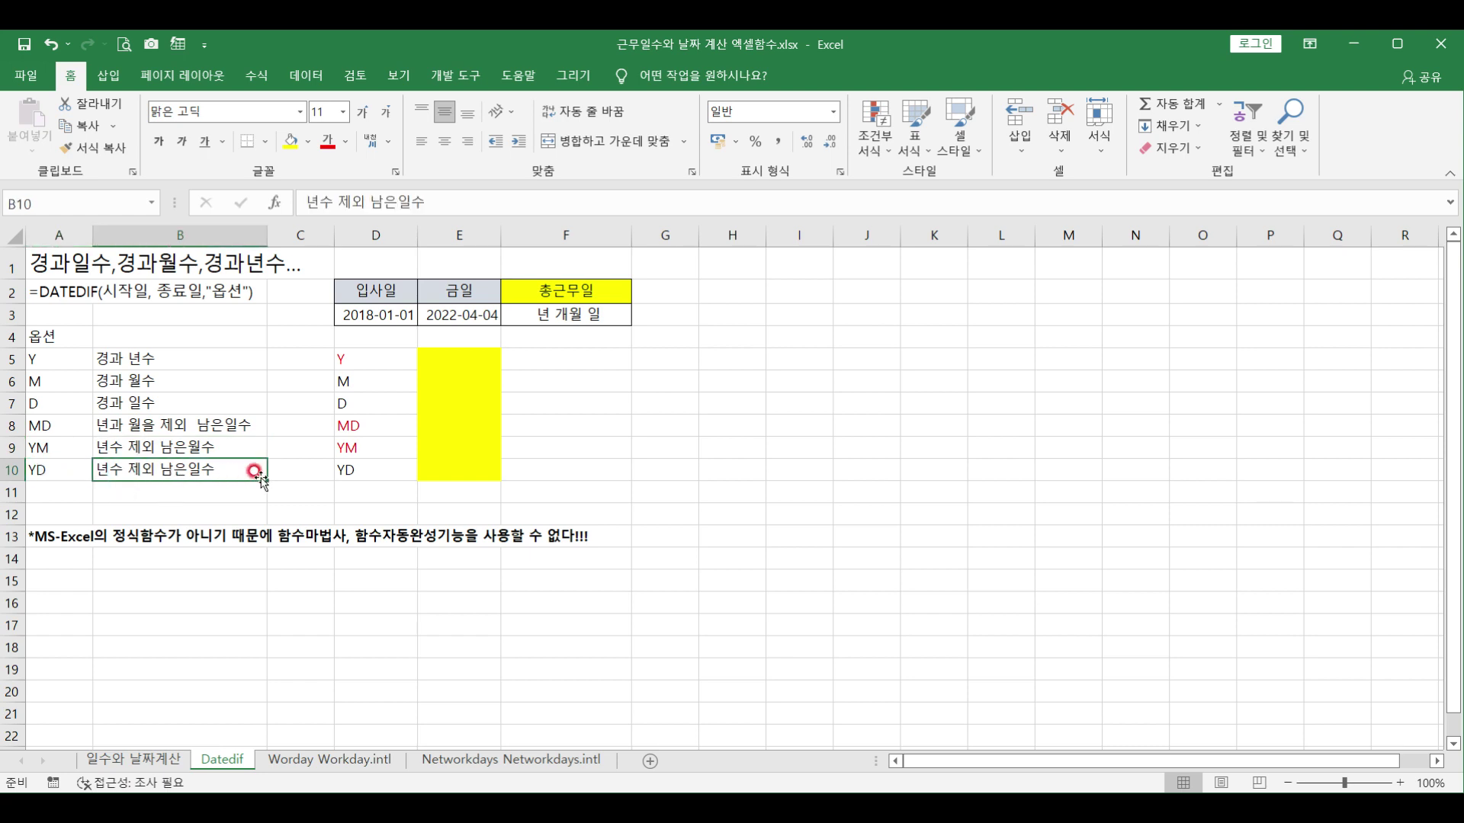
Enter =DATEDIF($D$3,$E$3,D5) in E5 with absolute date references and fill it down to E10.
click(437, 358)
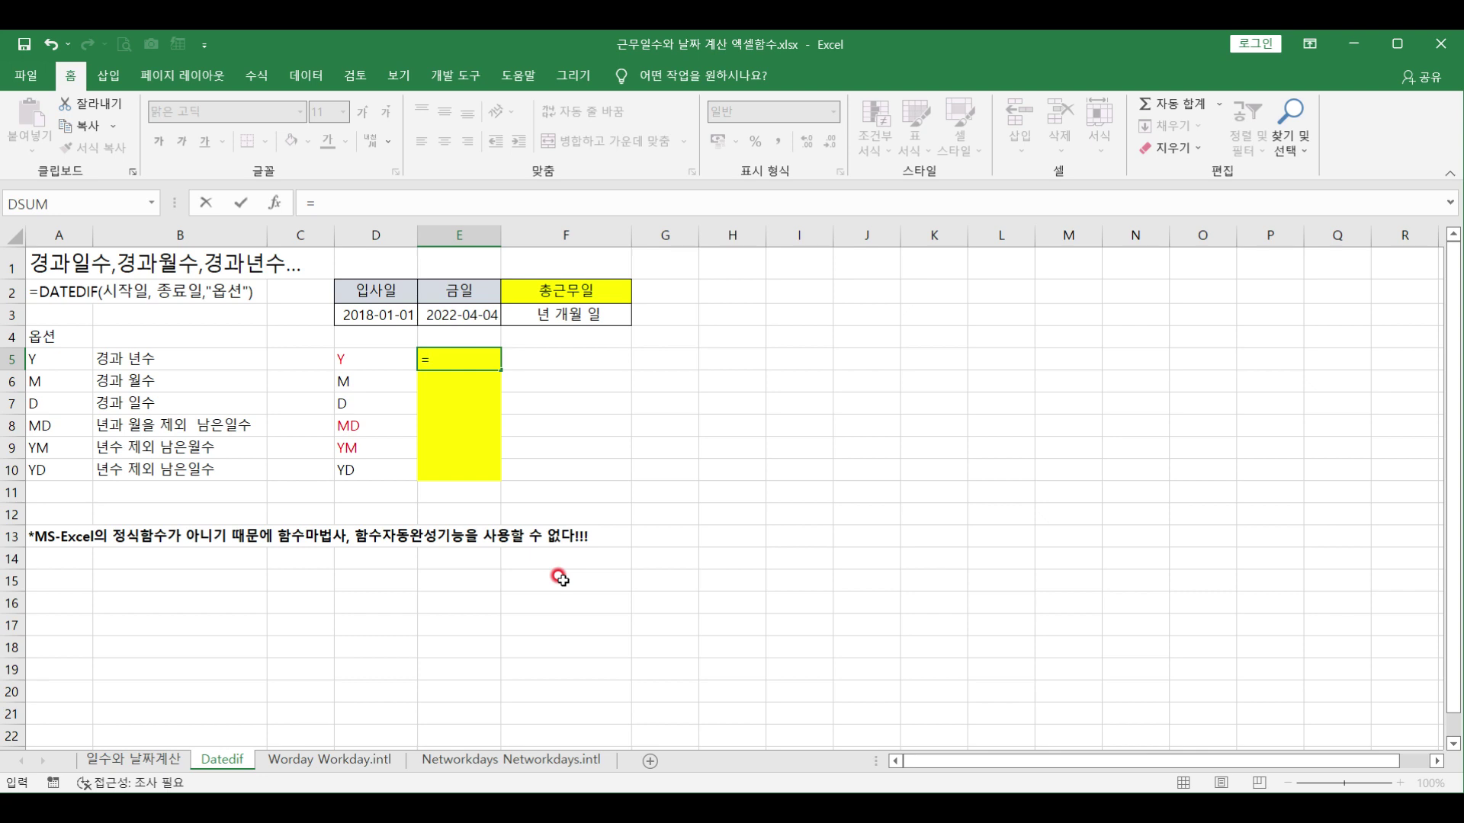
text(d)
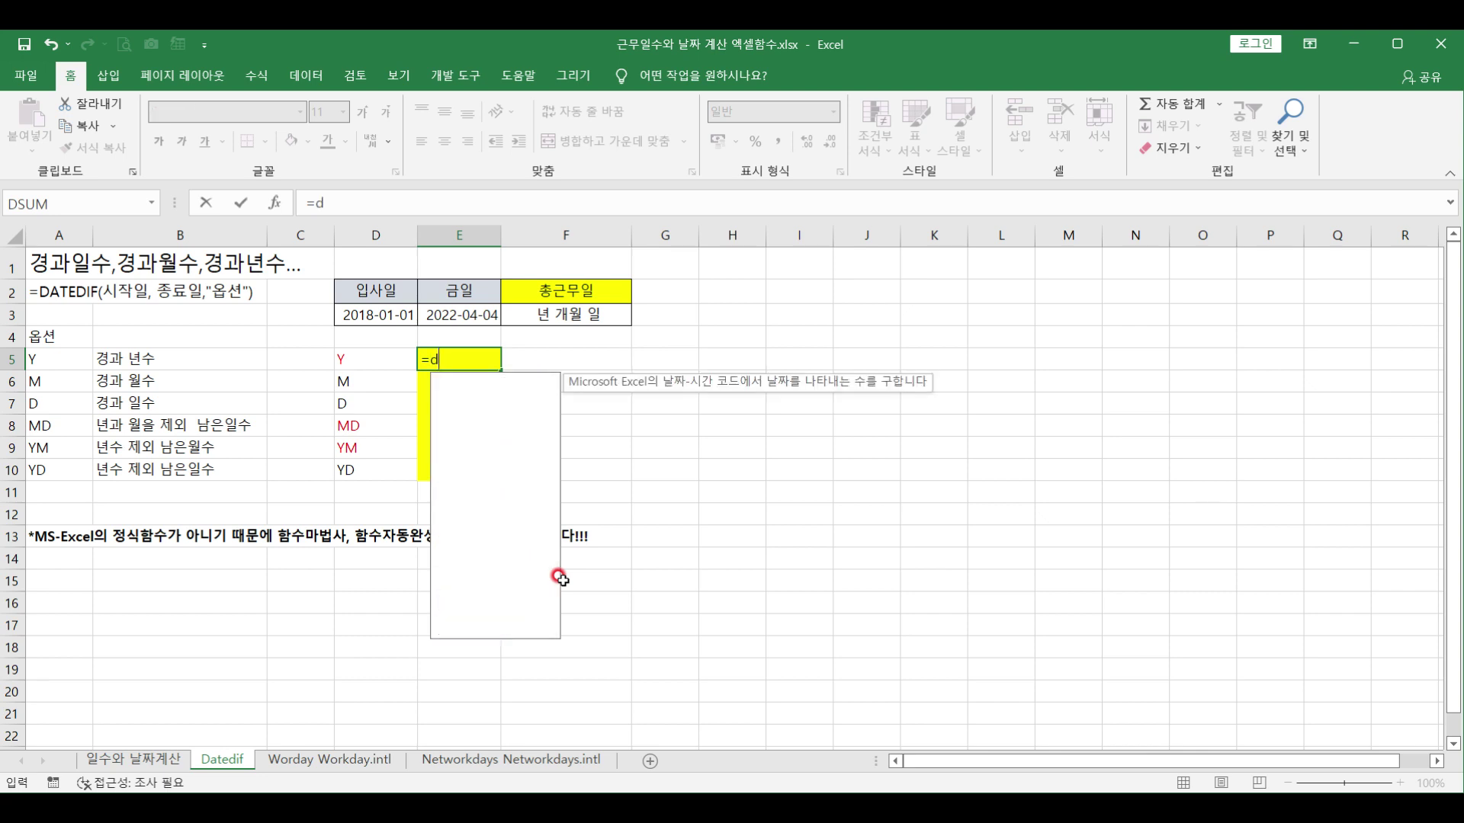
text(qaate)
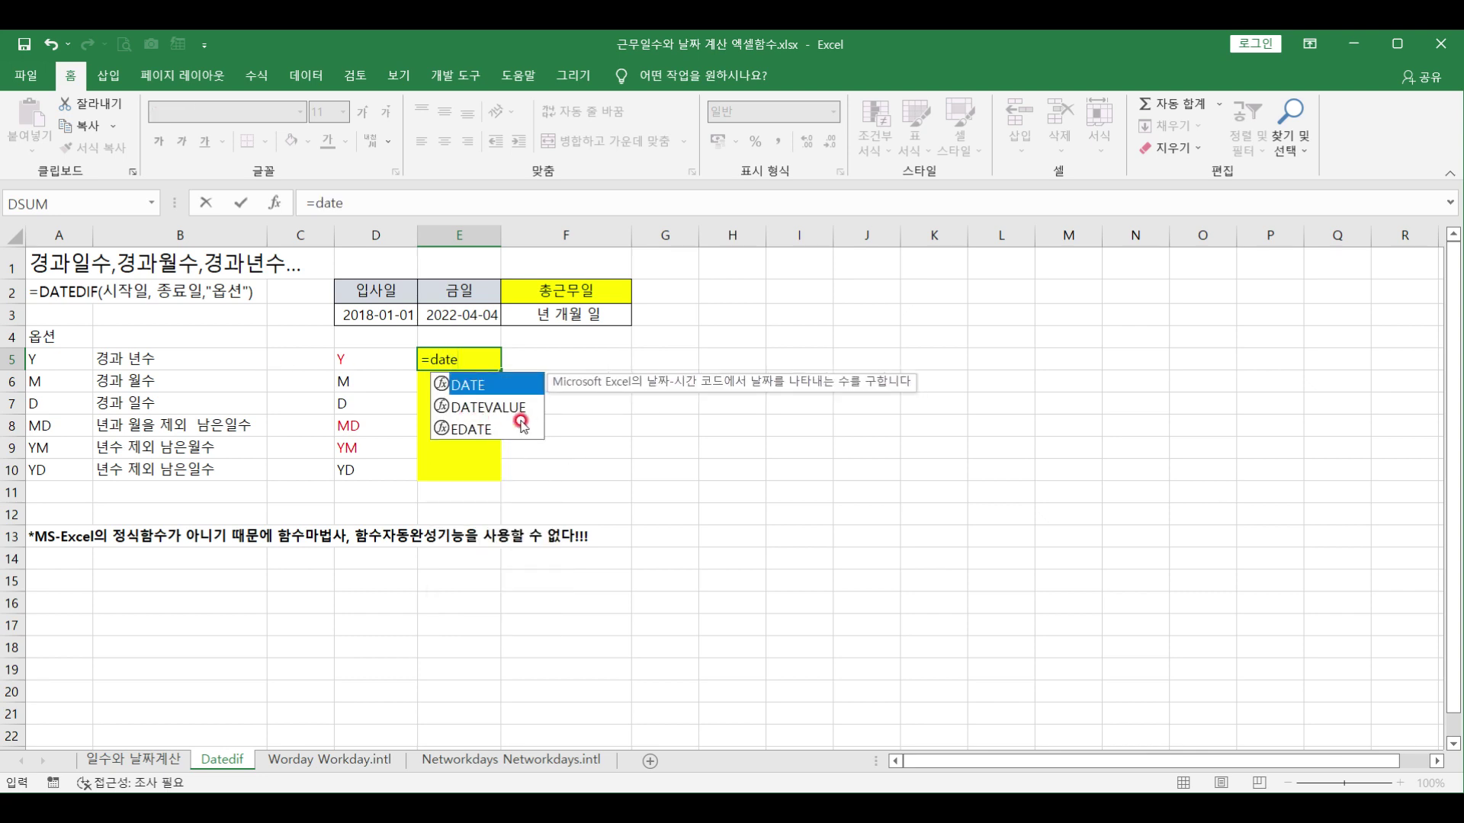
text(di)
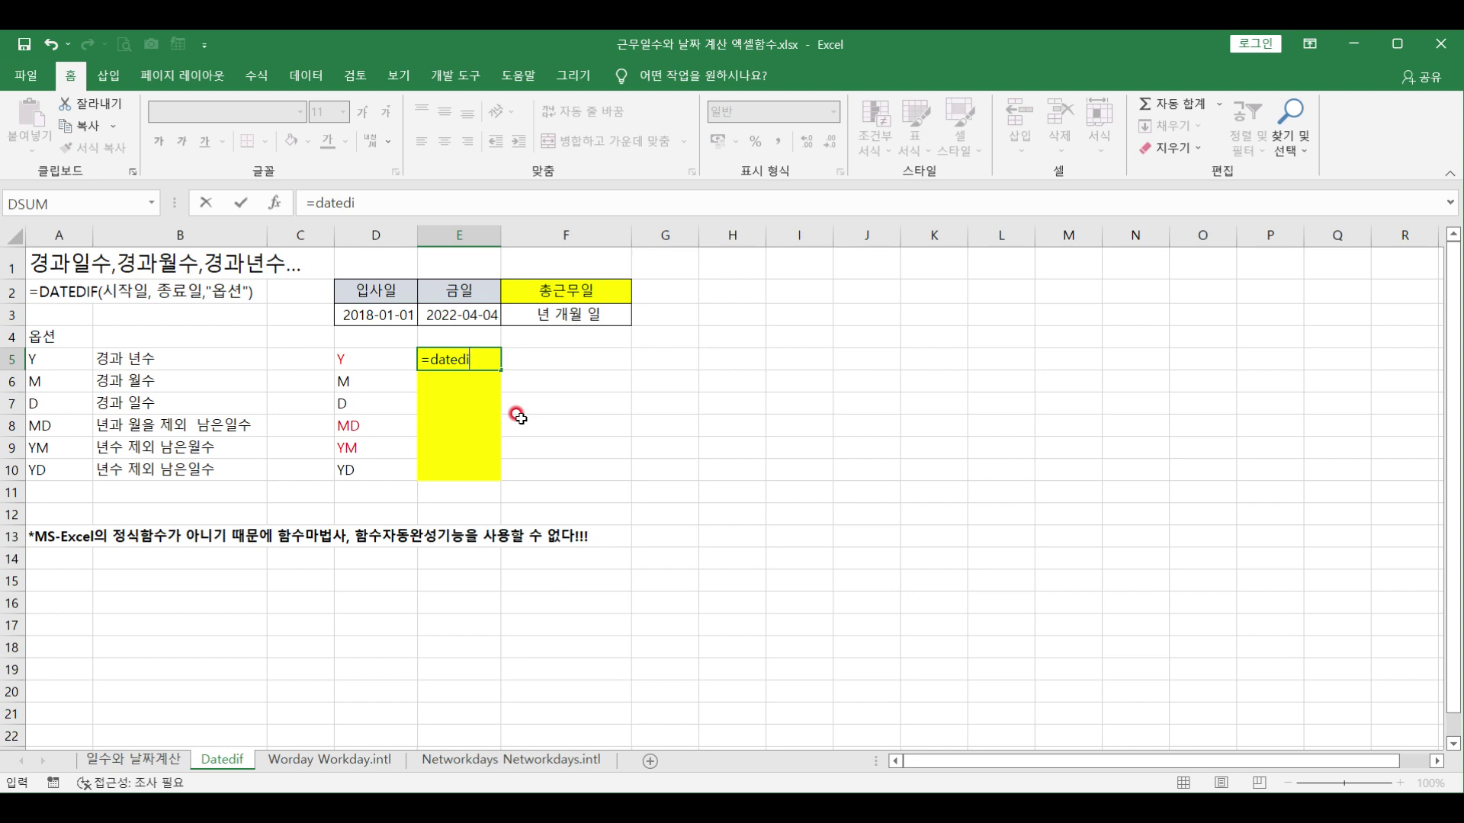
text(f()
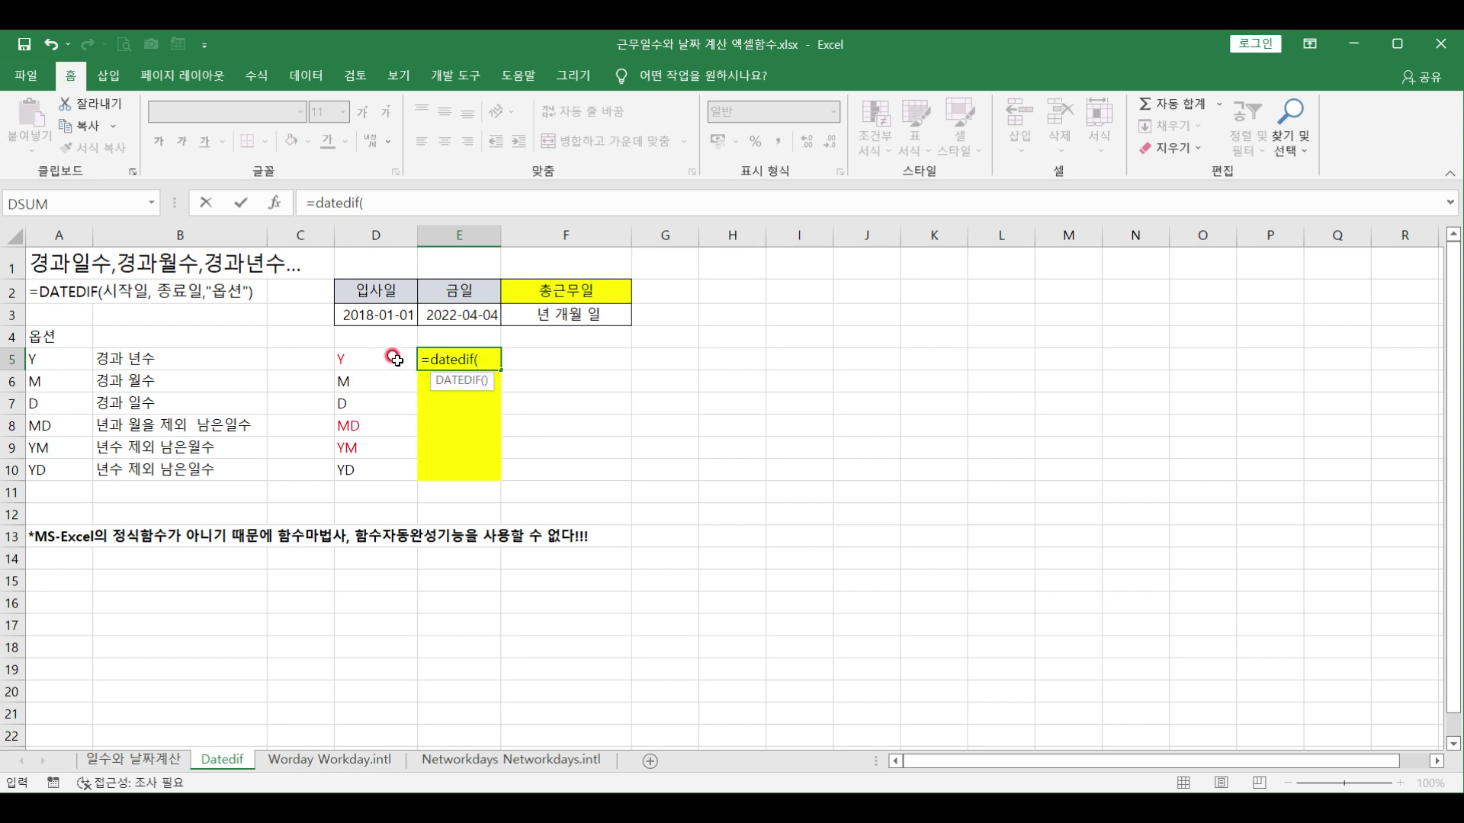
click(381, 315)
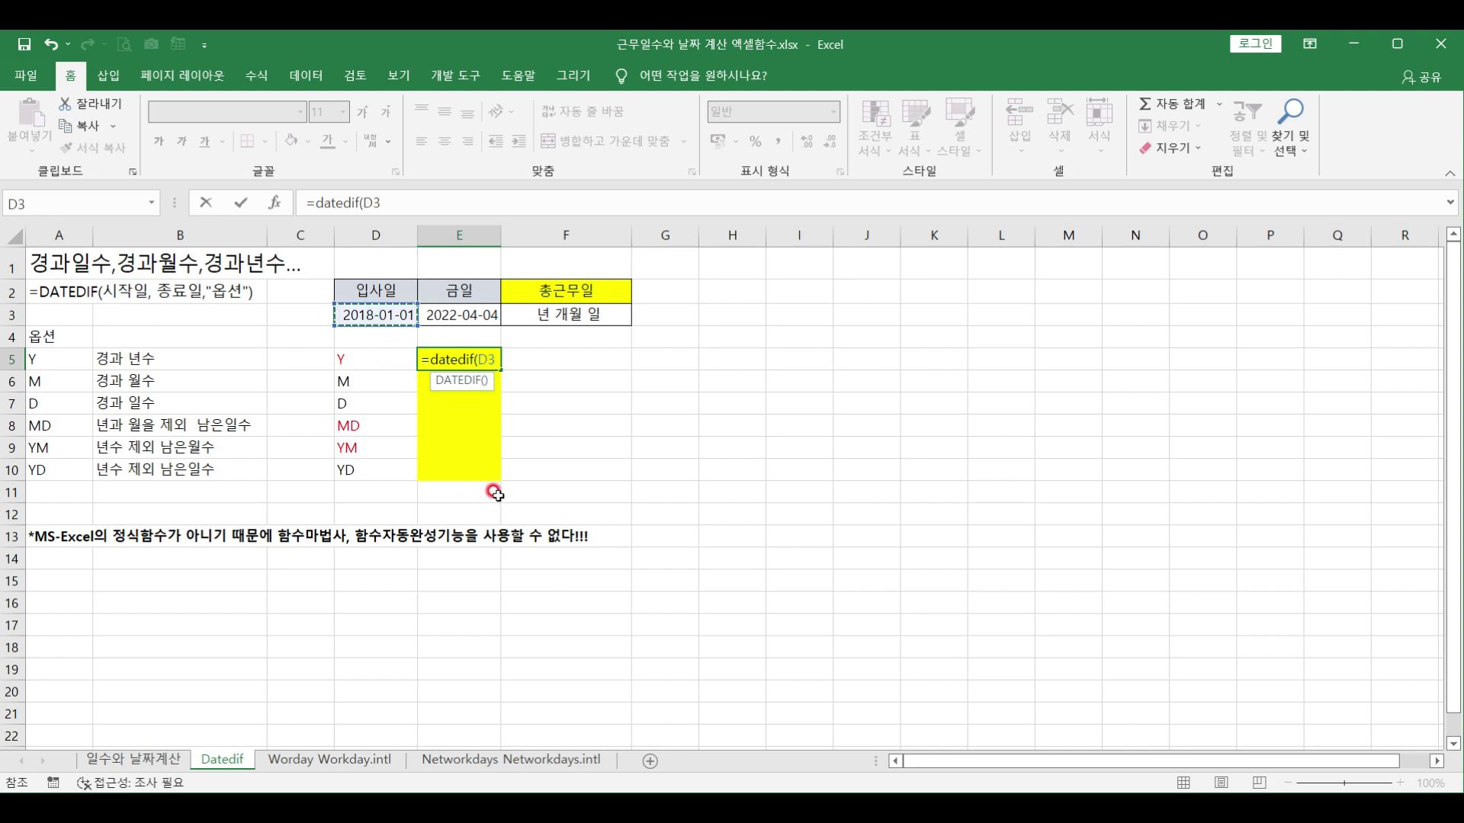
key(F4)
text(,)
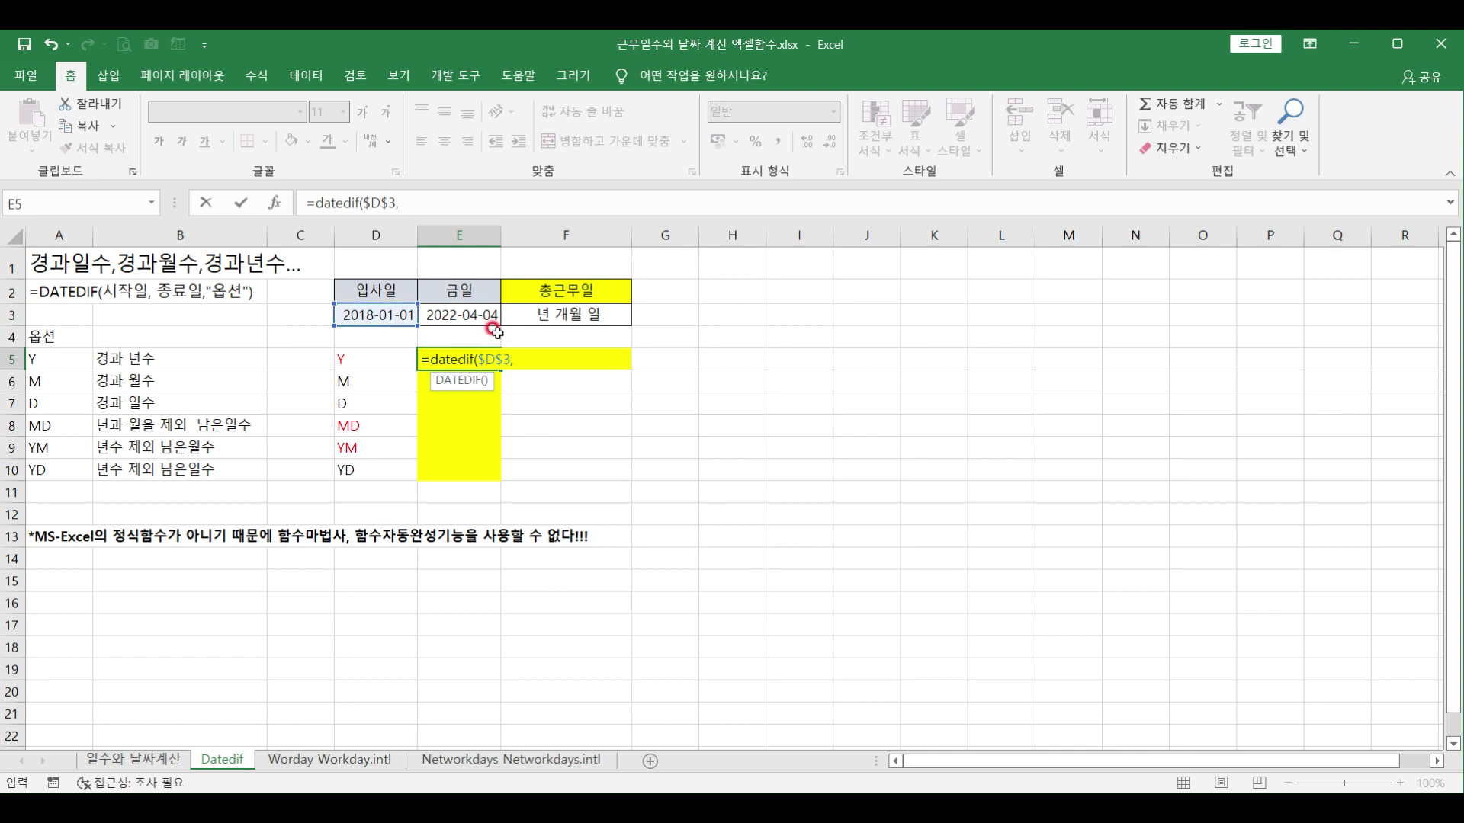
click(464, 313)
key(F4)
text(,)
click(355, 365)
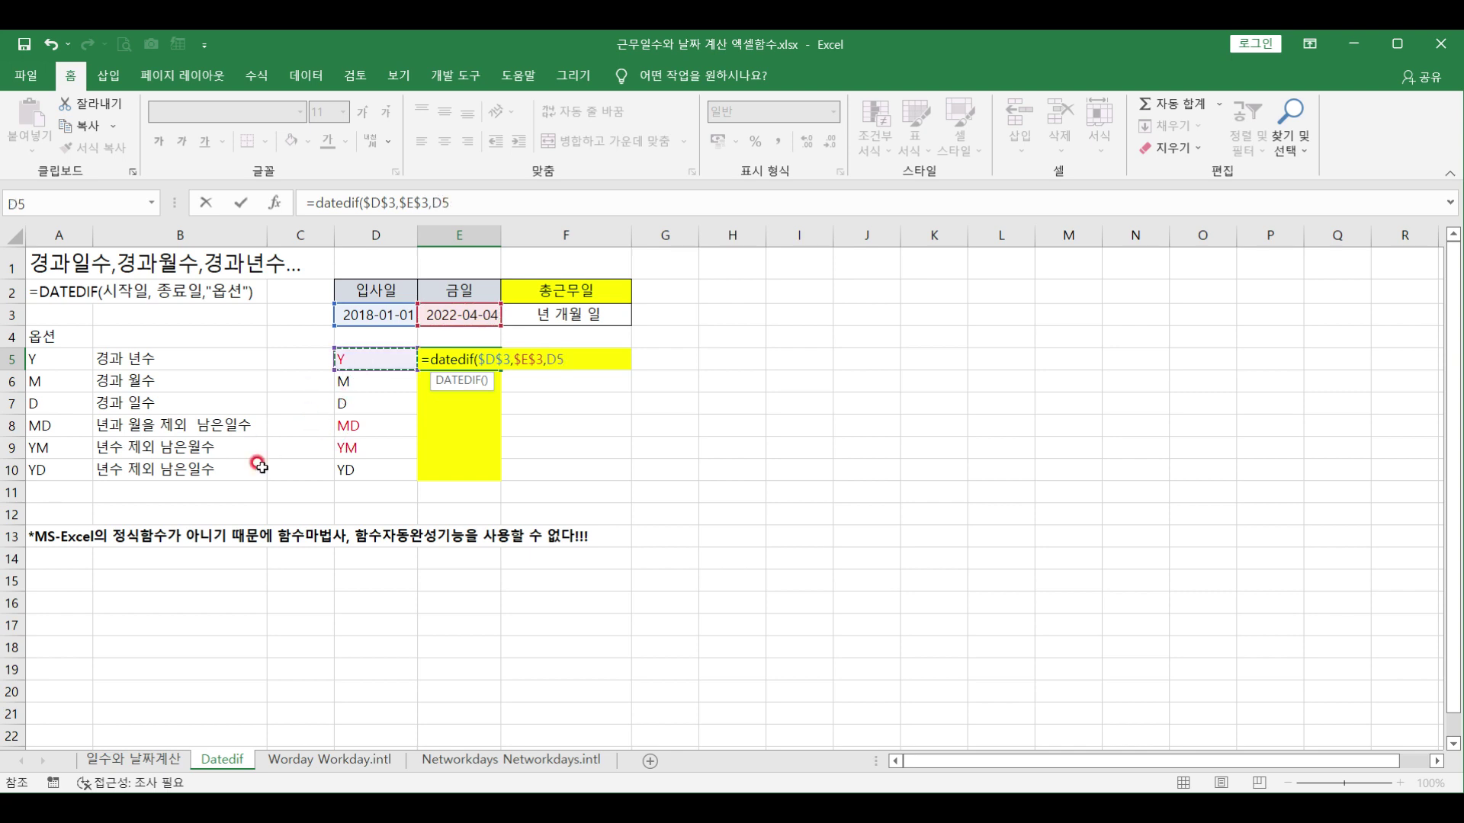
text())
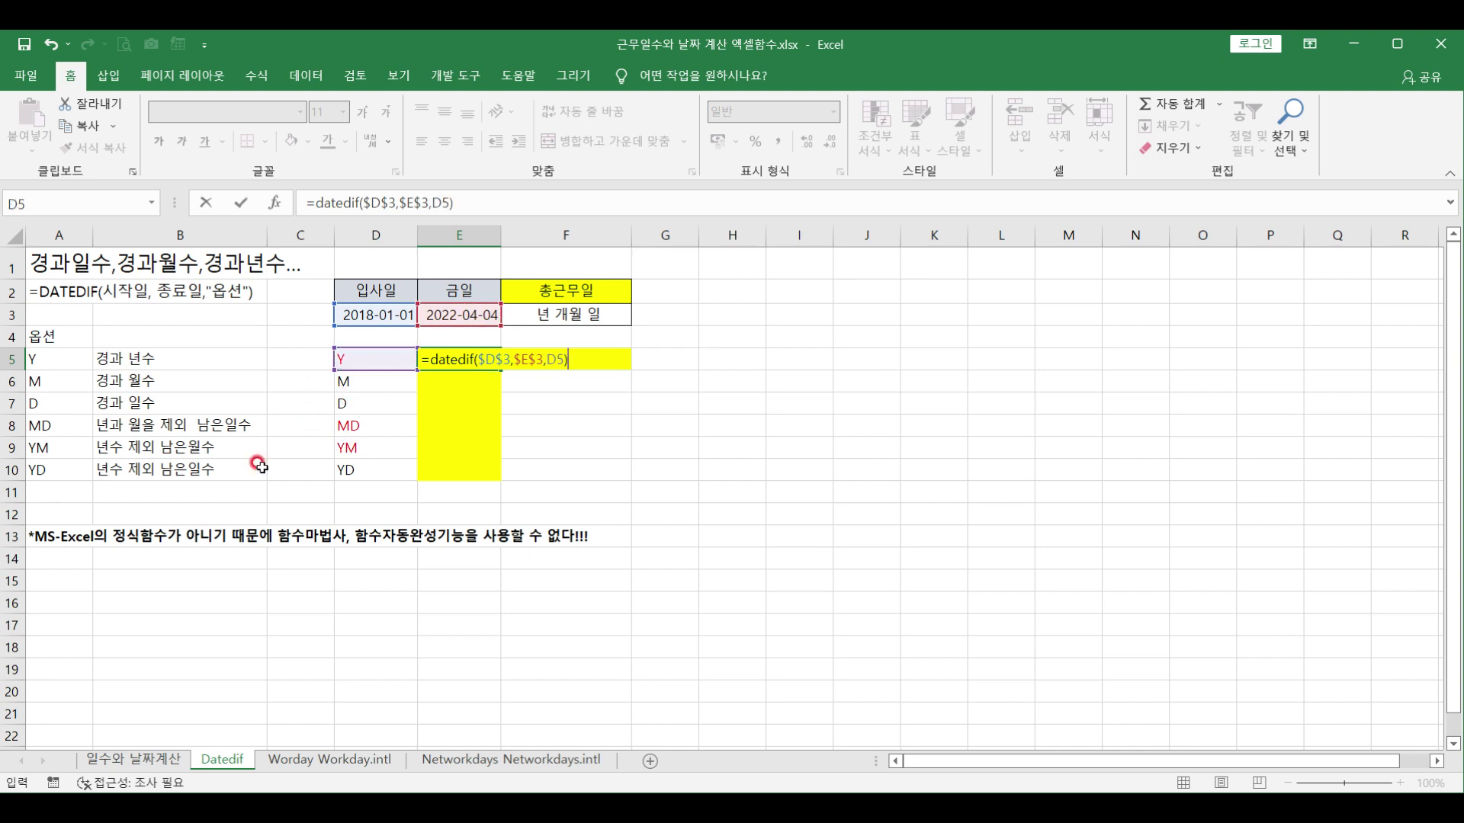
key(Return)
click(447, 352)
drag(500, 372, 499, 474)
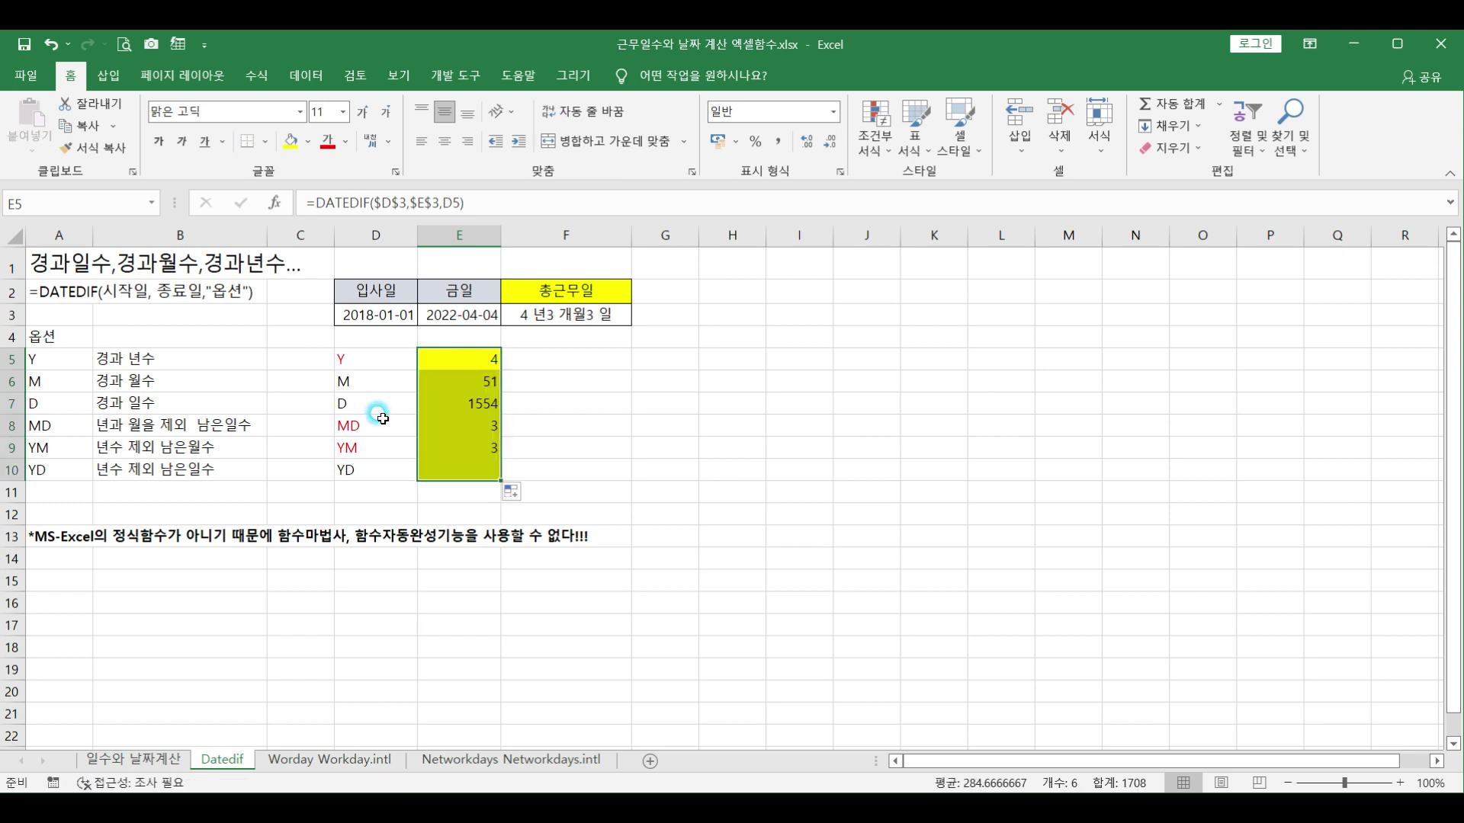
Examine how the total service (총근무일) formula in F3 joins the Y, YM and MD results, checking it against the option descriptions.
click(563, 315)
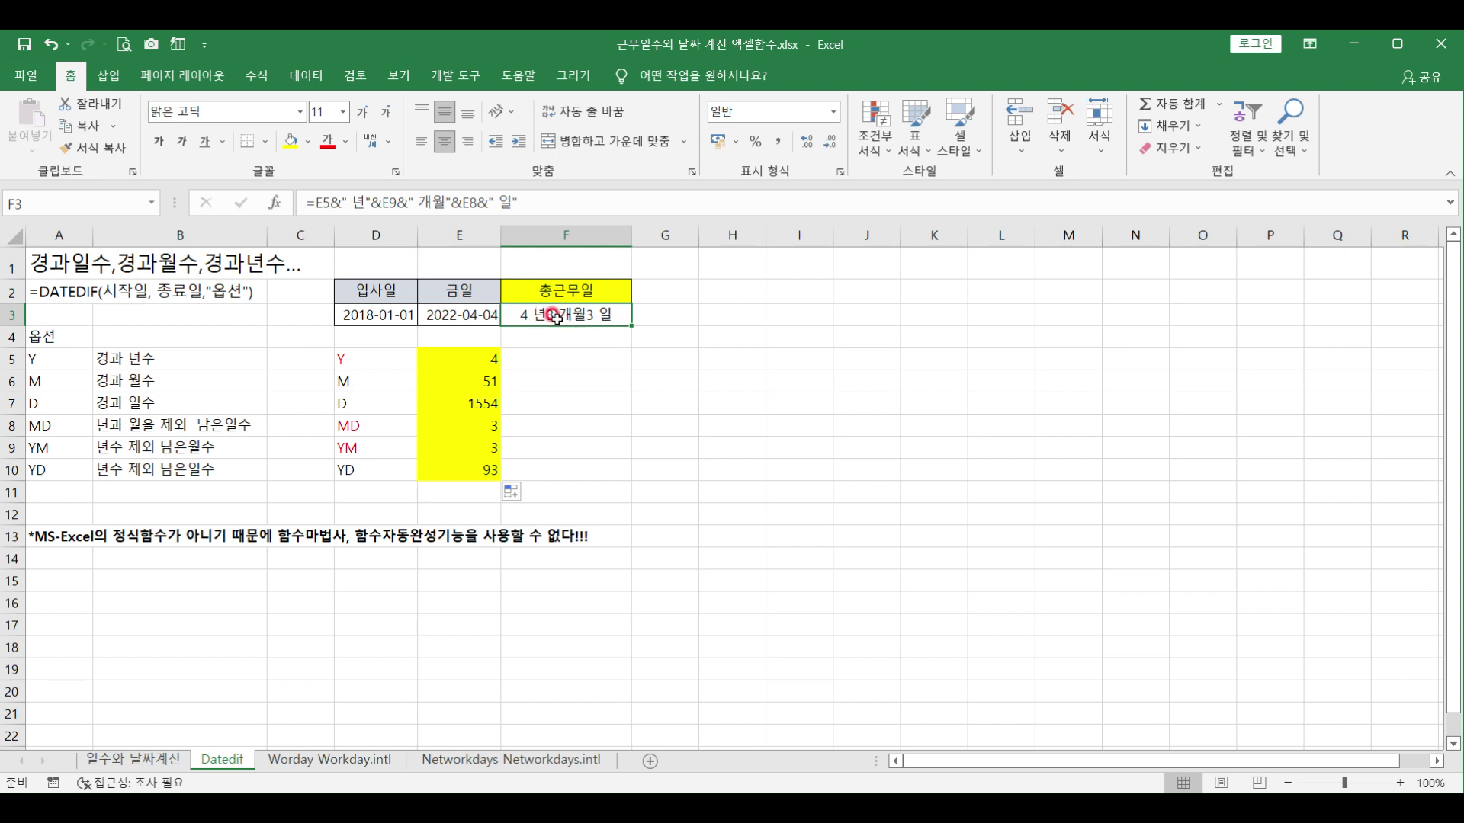
click(439, 203)
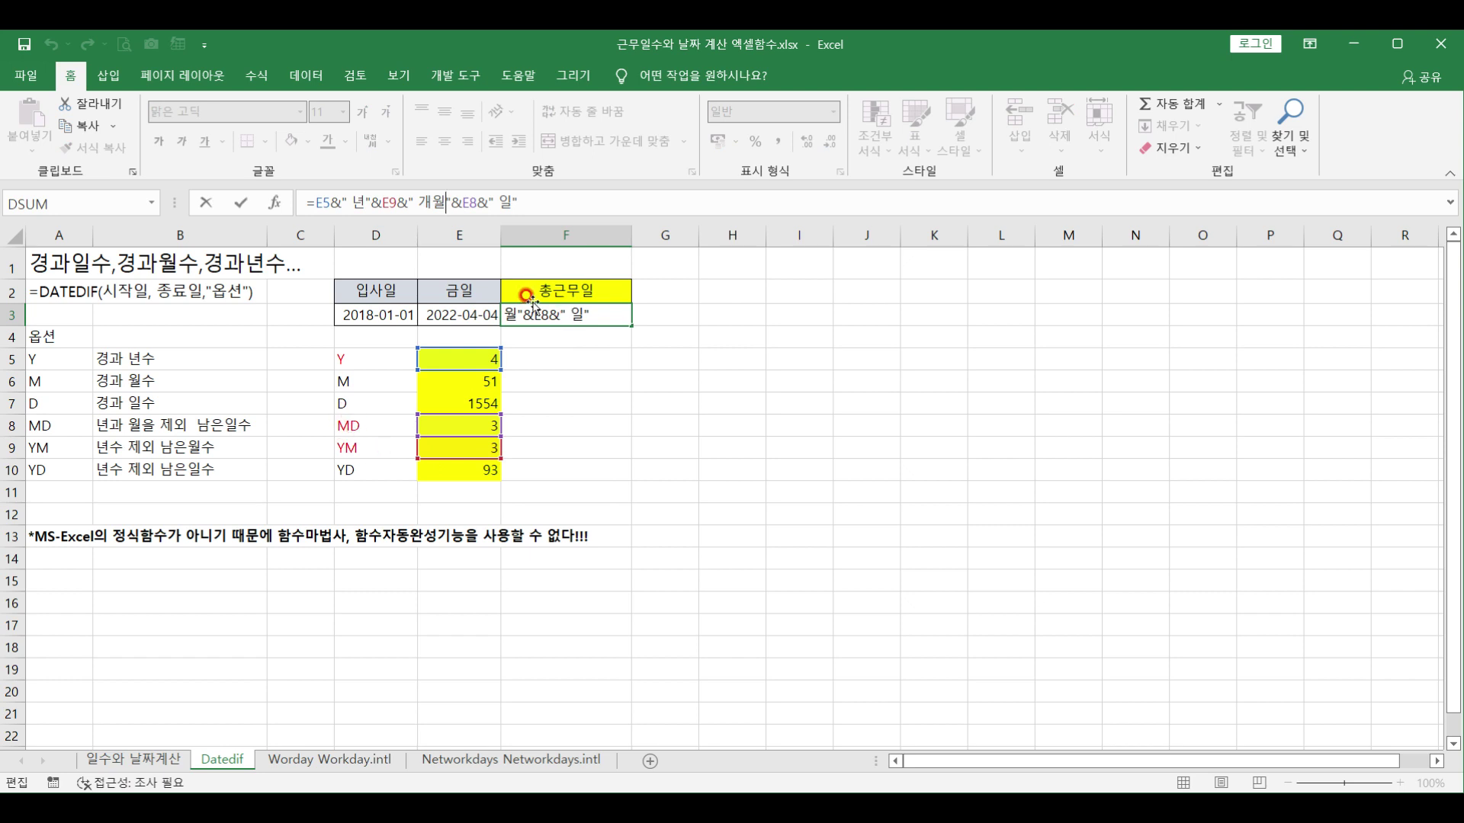
key(ctrl+Return)
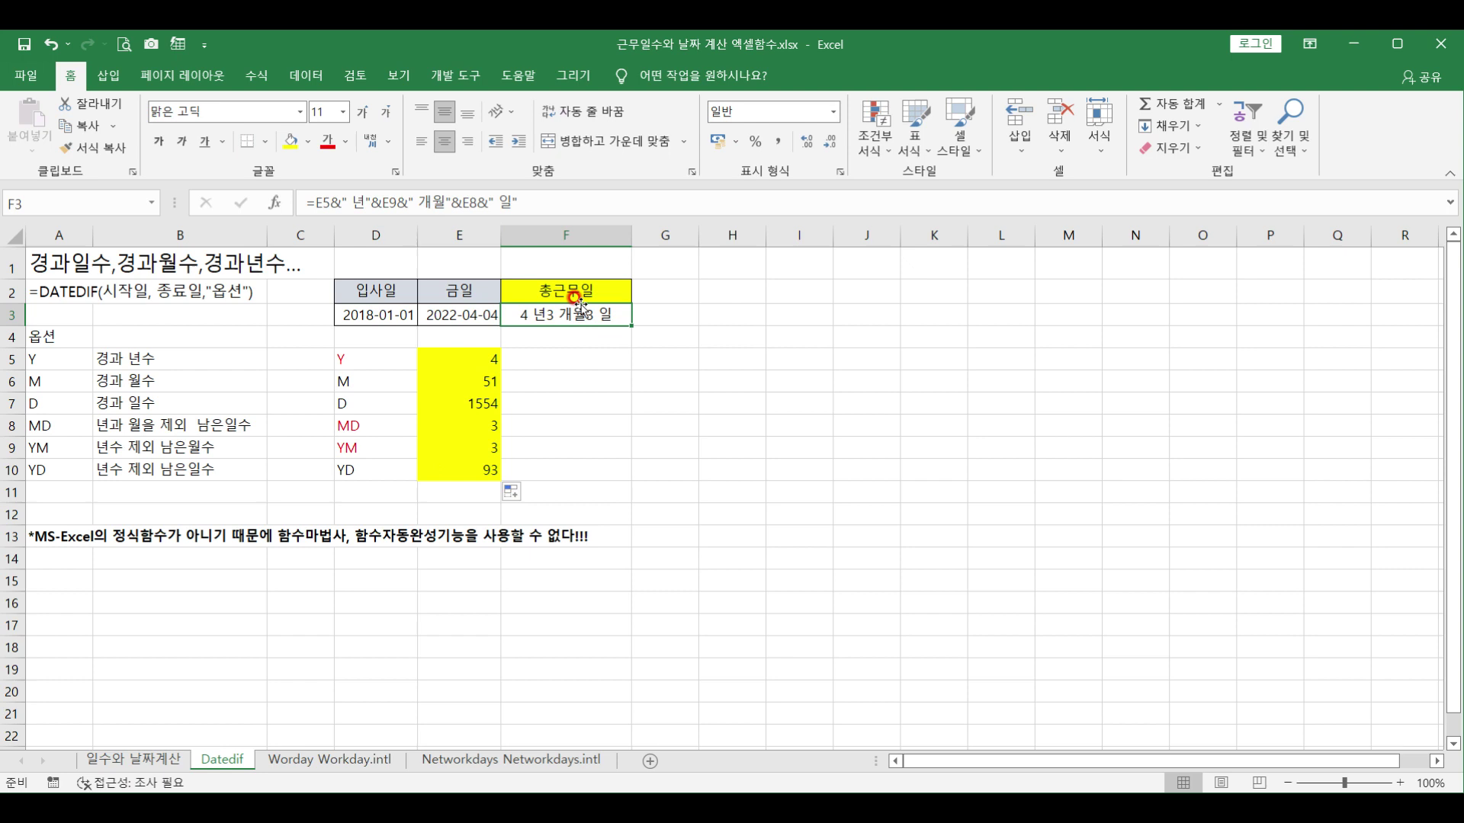
click(141, 450)
click(147, 418)
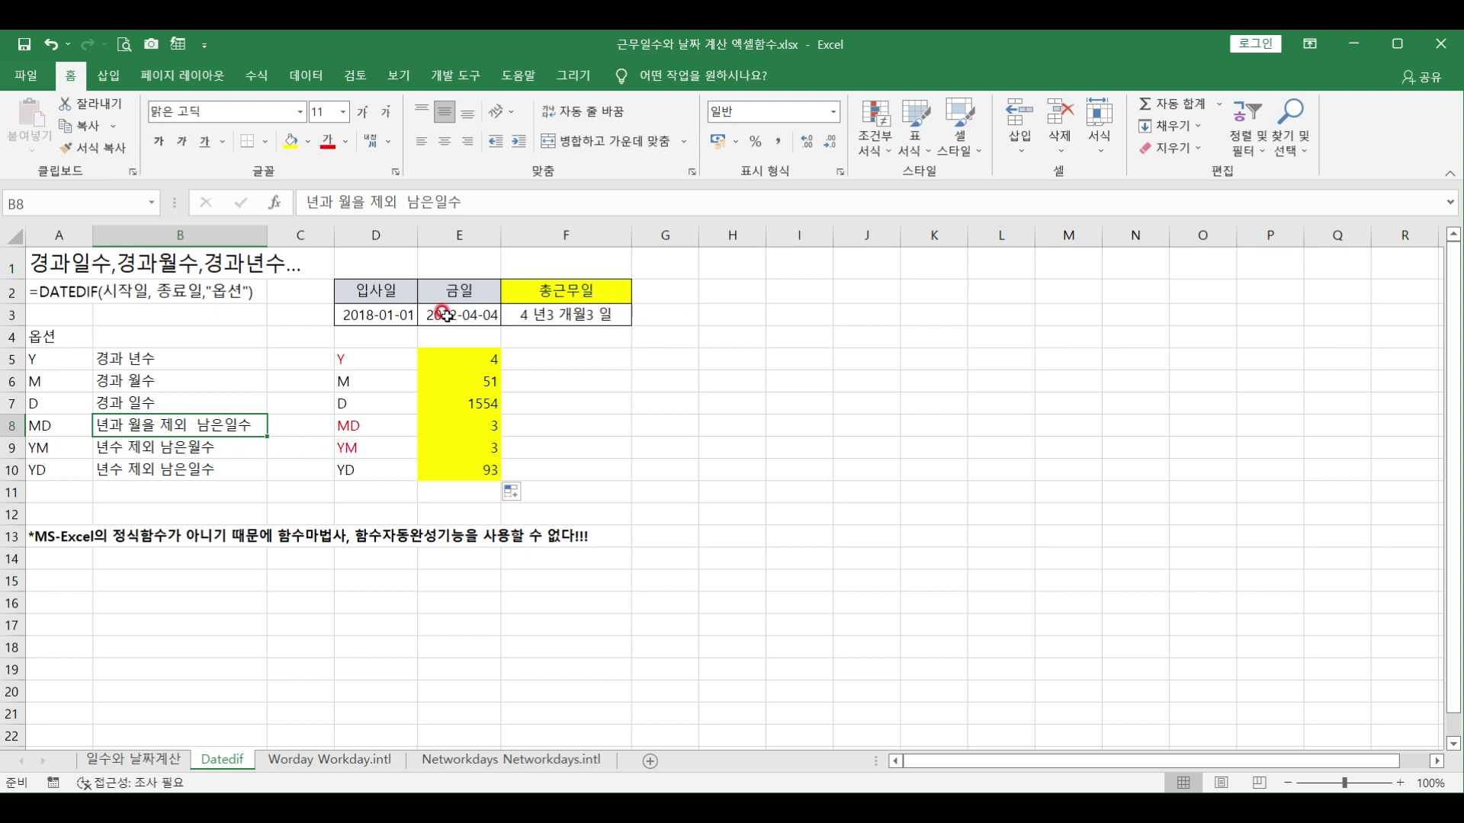
click(596, 317)
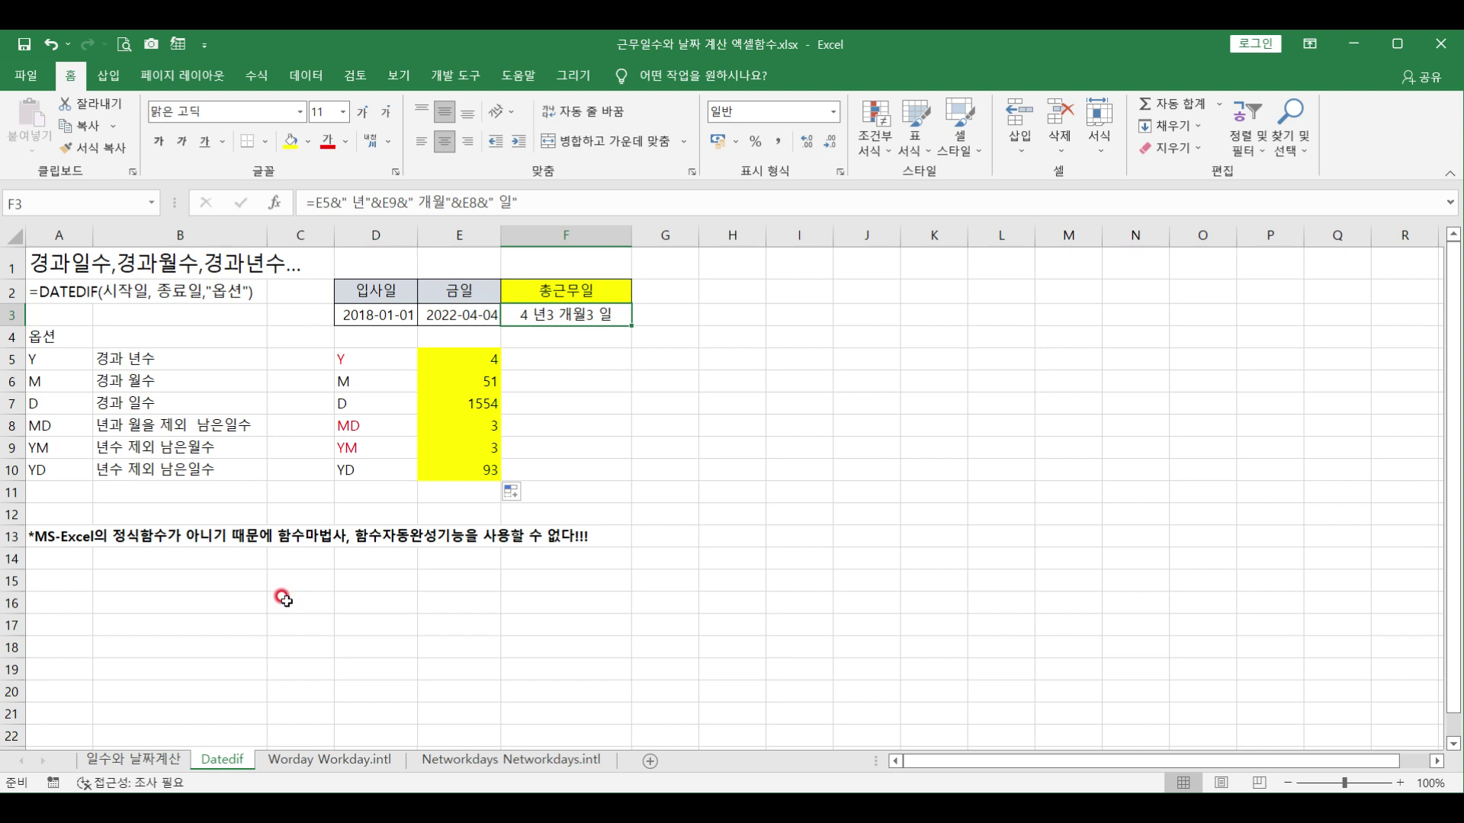
click(195, 404)
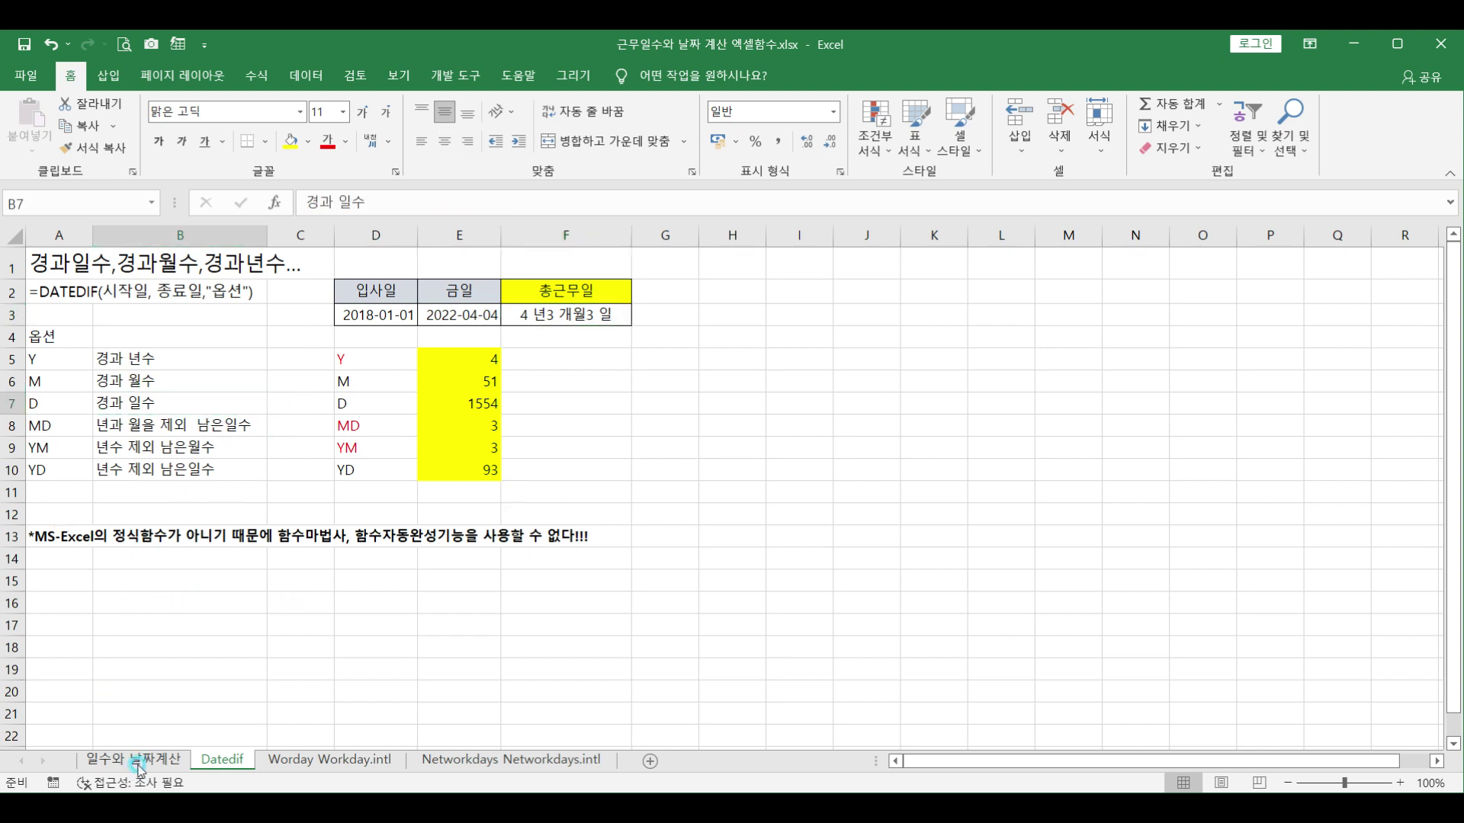
Return to the 일수와 날짜계산 sheet and examine the WORKDAY and NETWORKDAYS syntax and descriptions in A10:A13.
click(133, 766)
drag(72, 328, 69, 401)
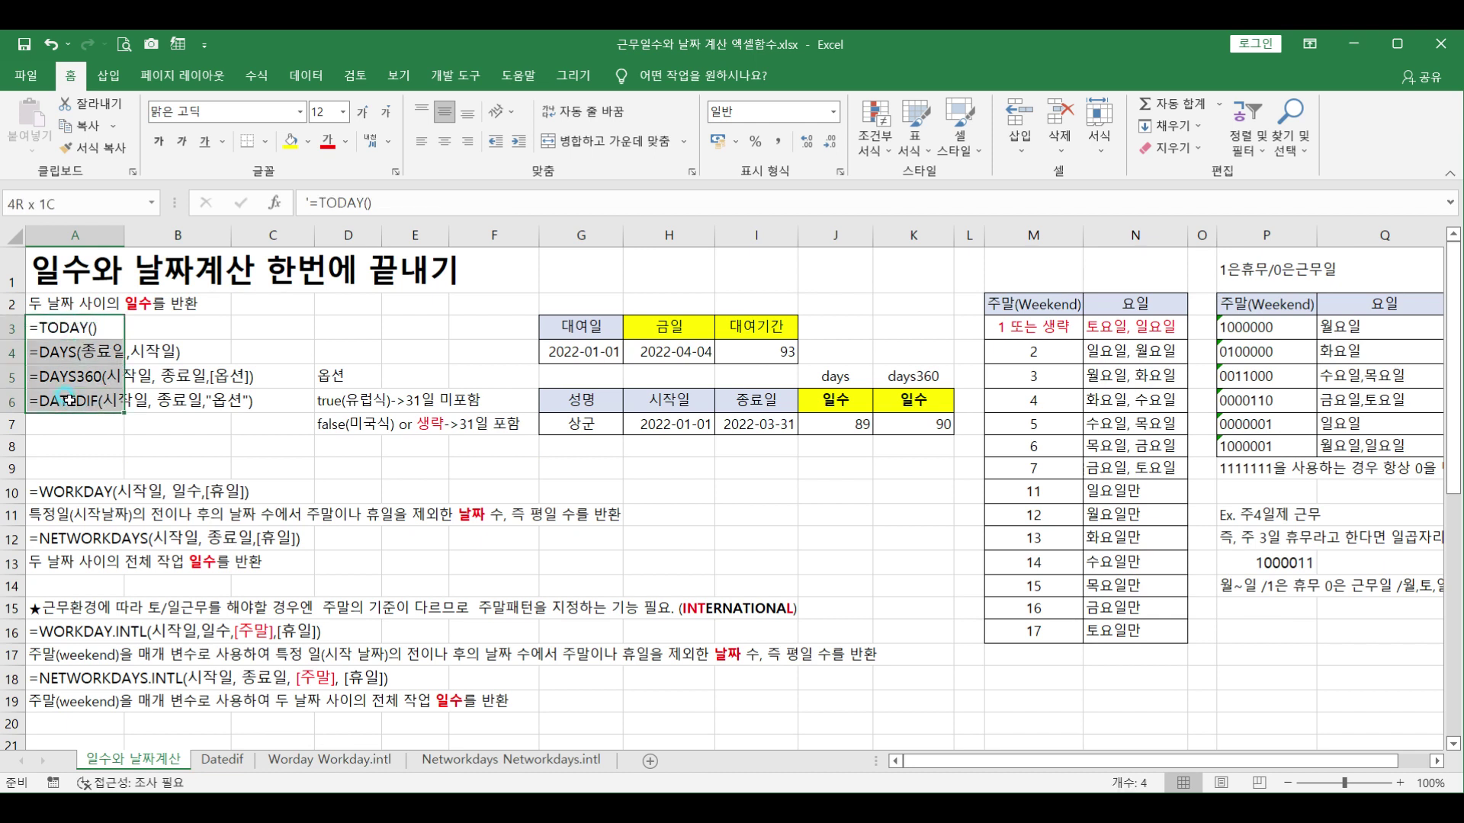
click(217, 421)
click(47, 499)
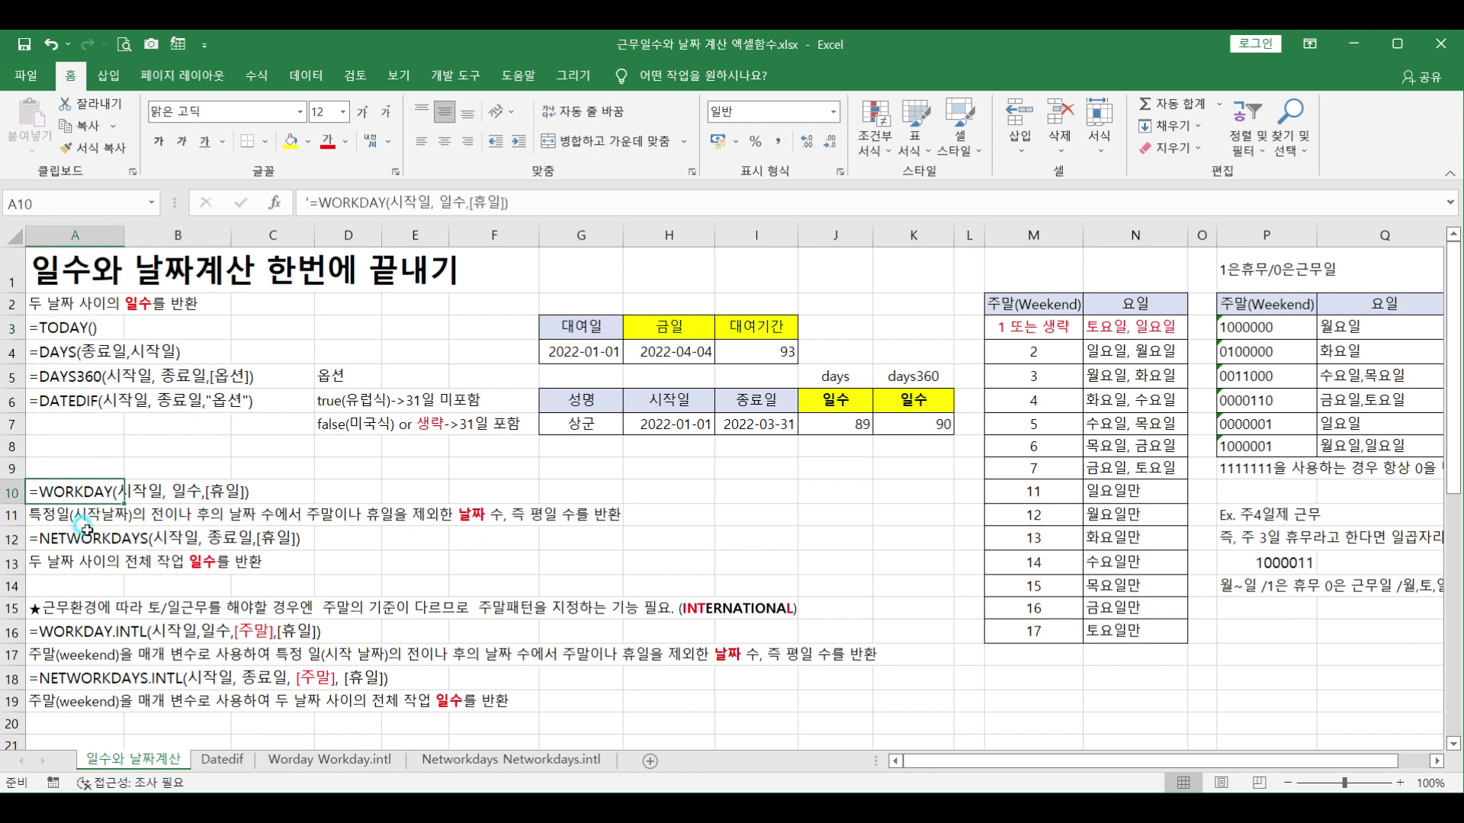
click(62, 539)
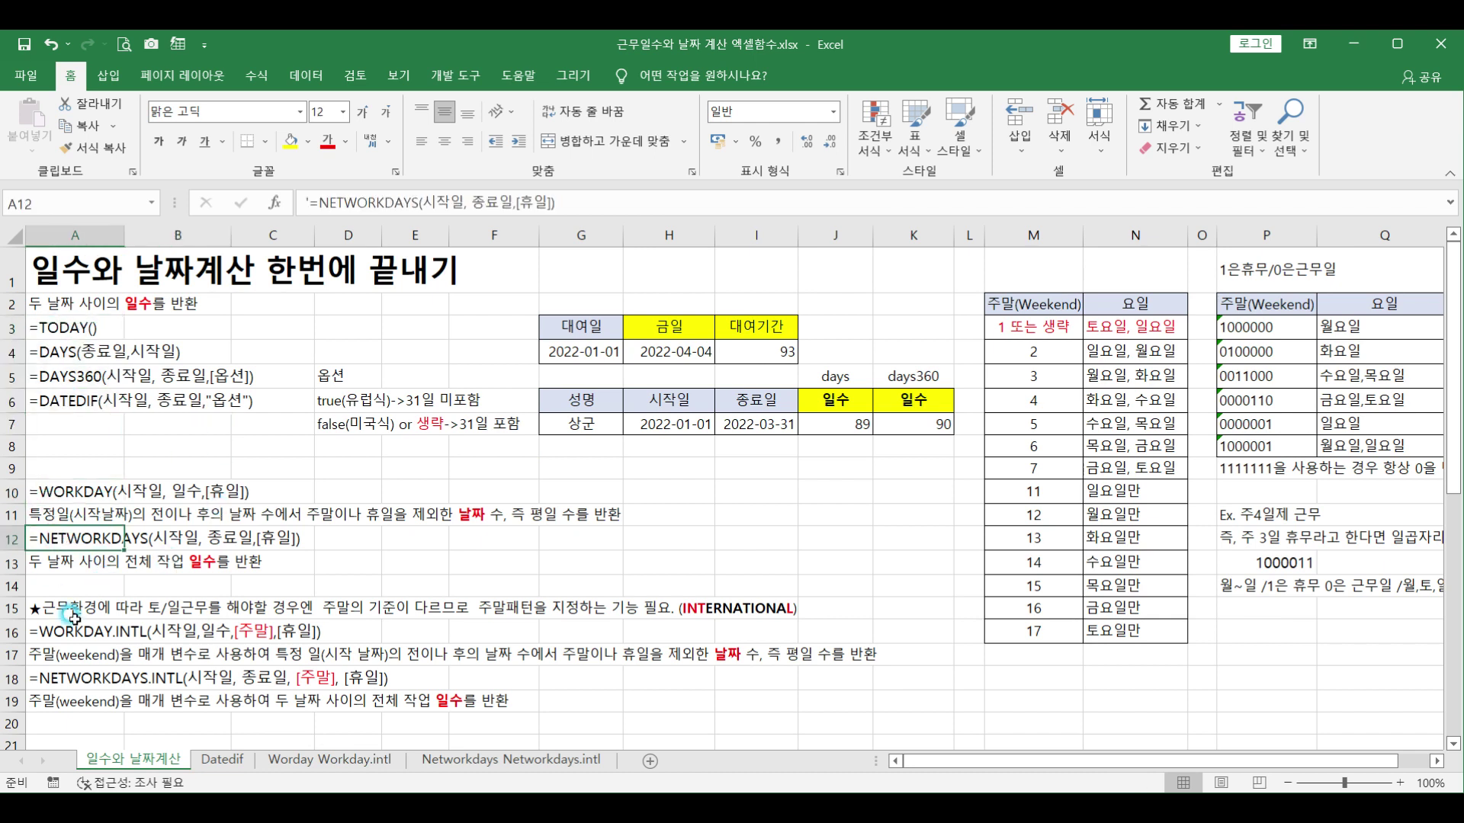
click(360, 543)
click(69, 496)
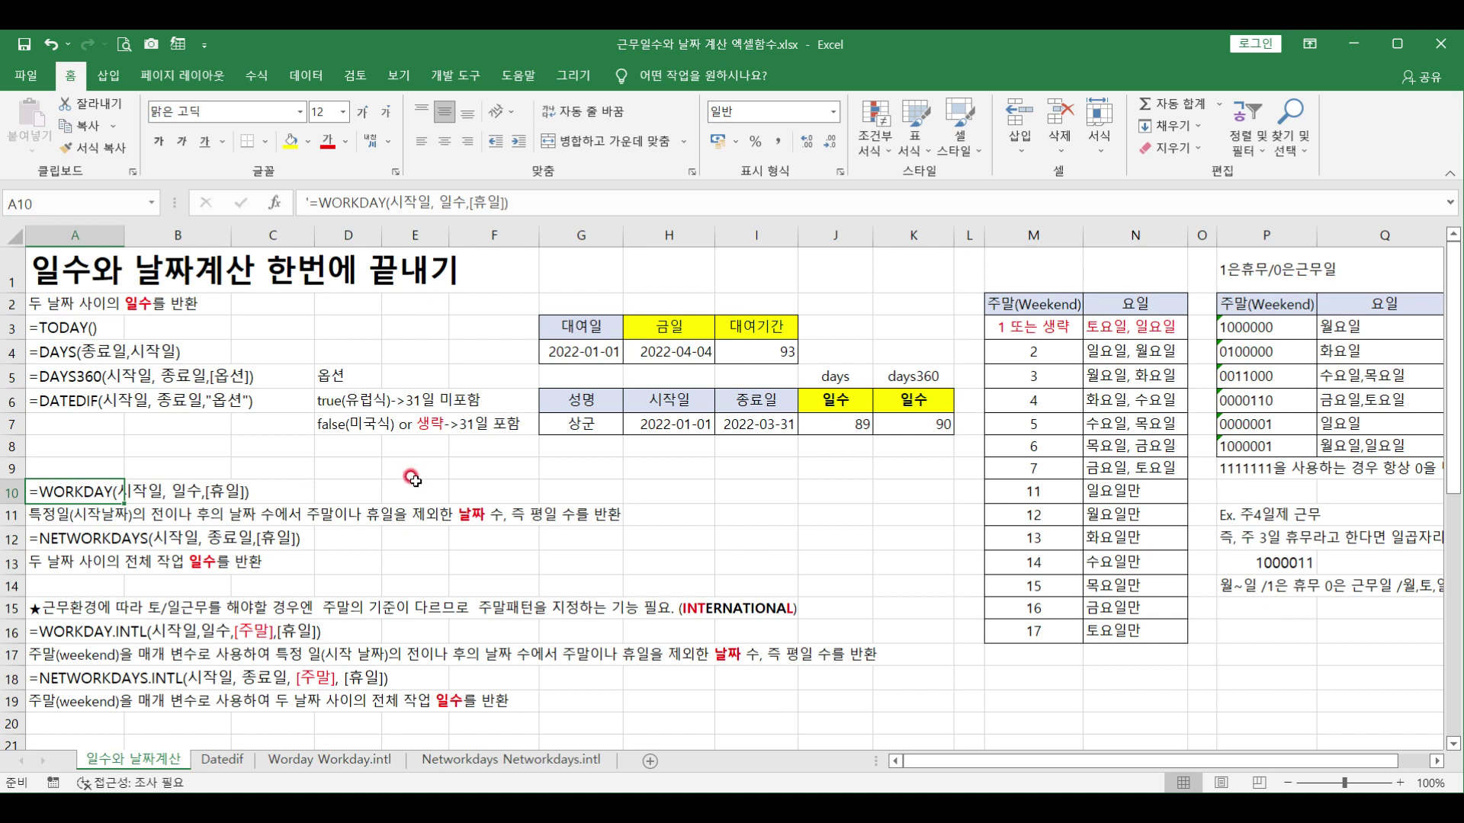
click(47, 518)
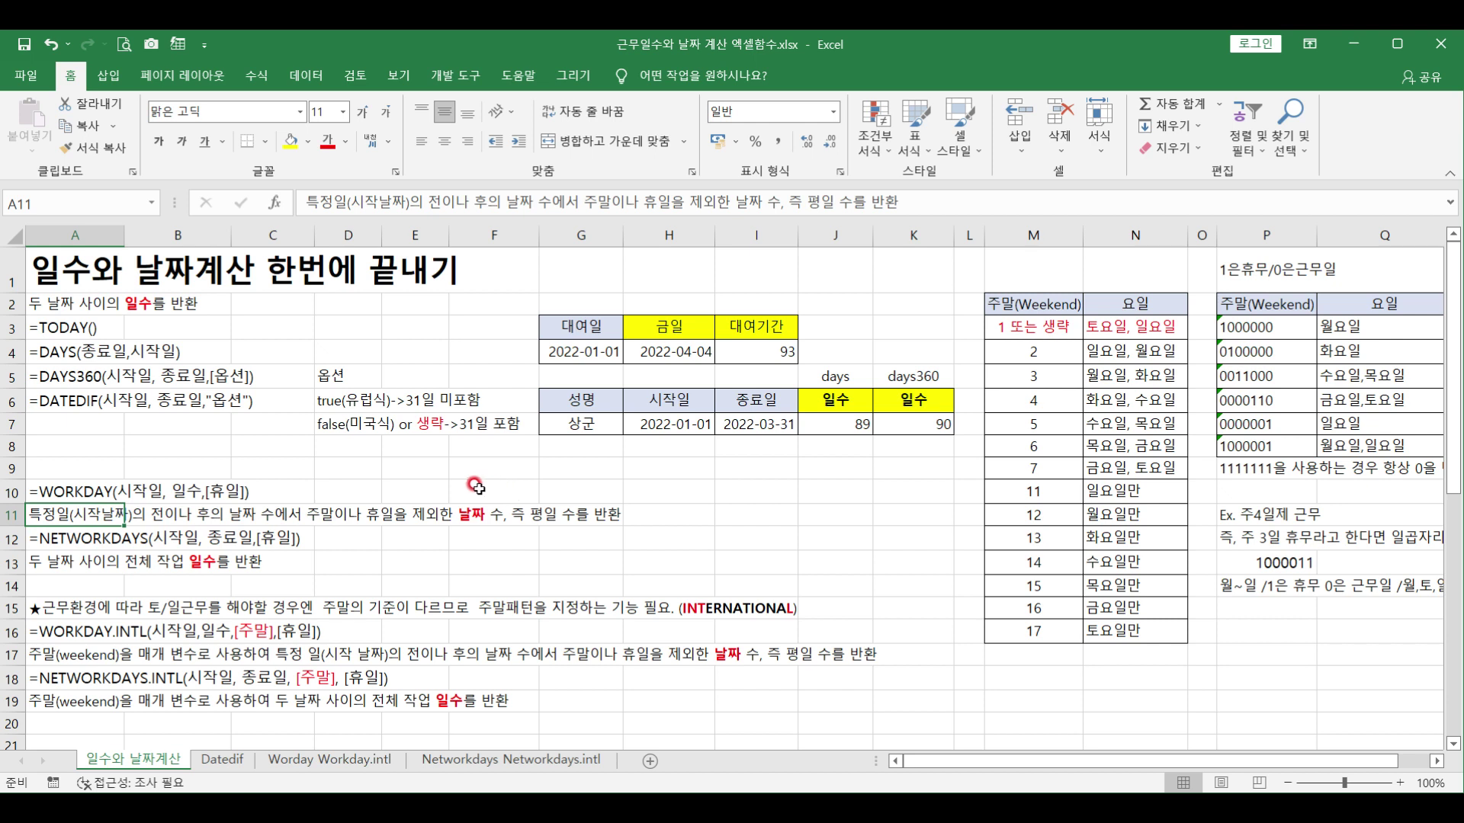
click(23, 546)
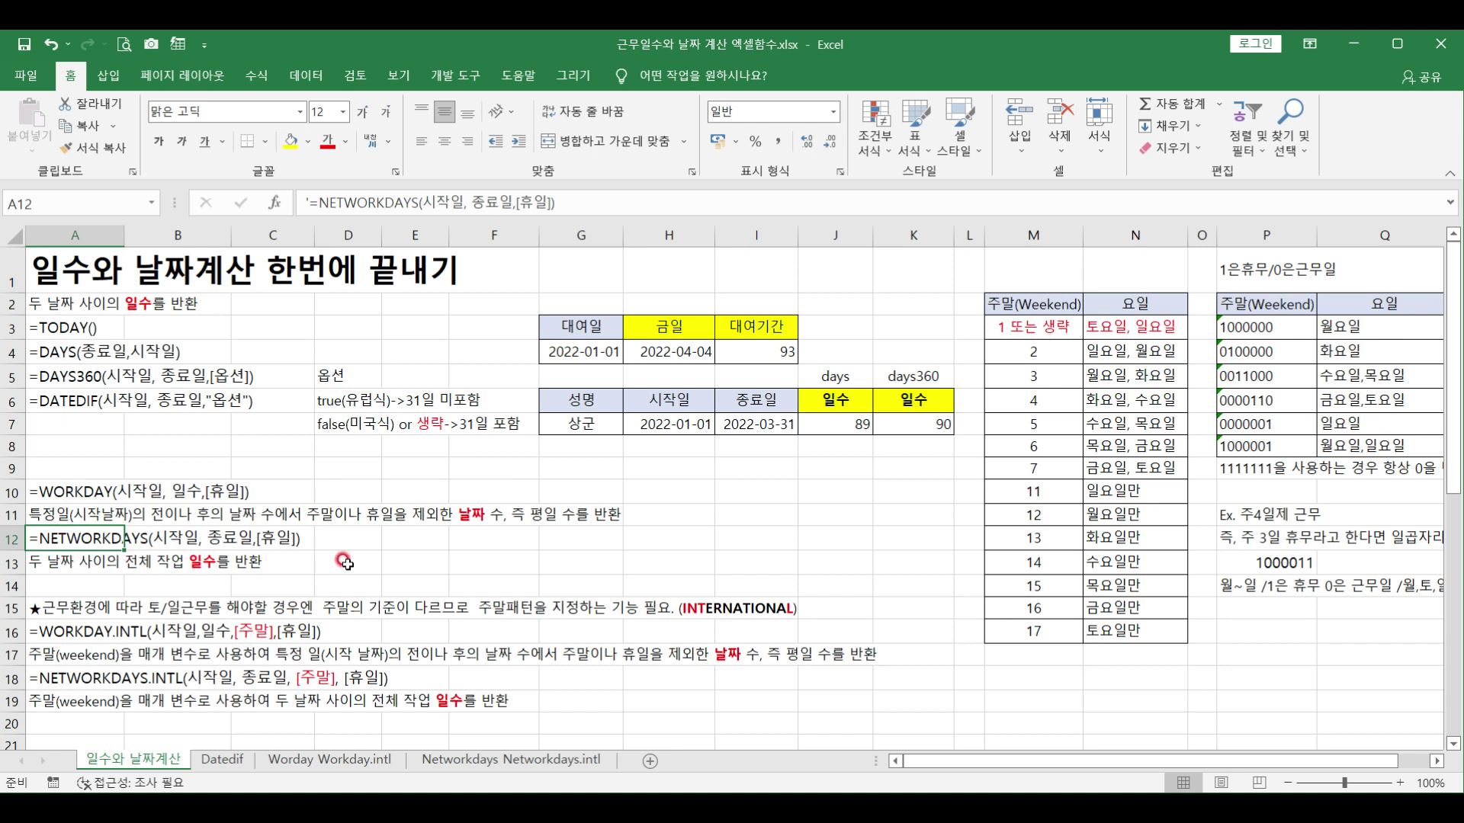
click(72, 496)
click(81, 562)
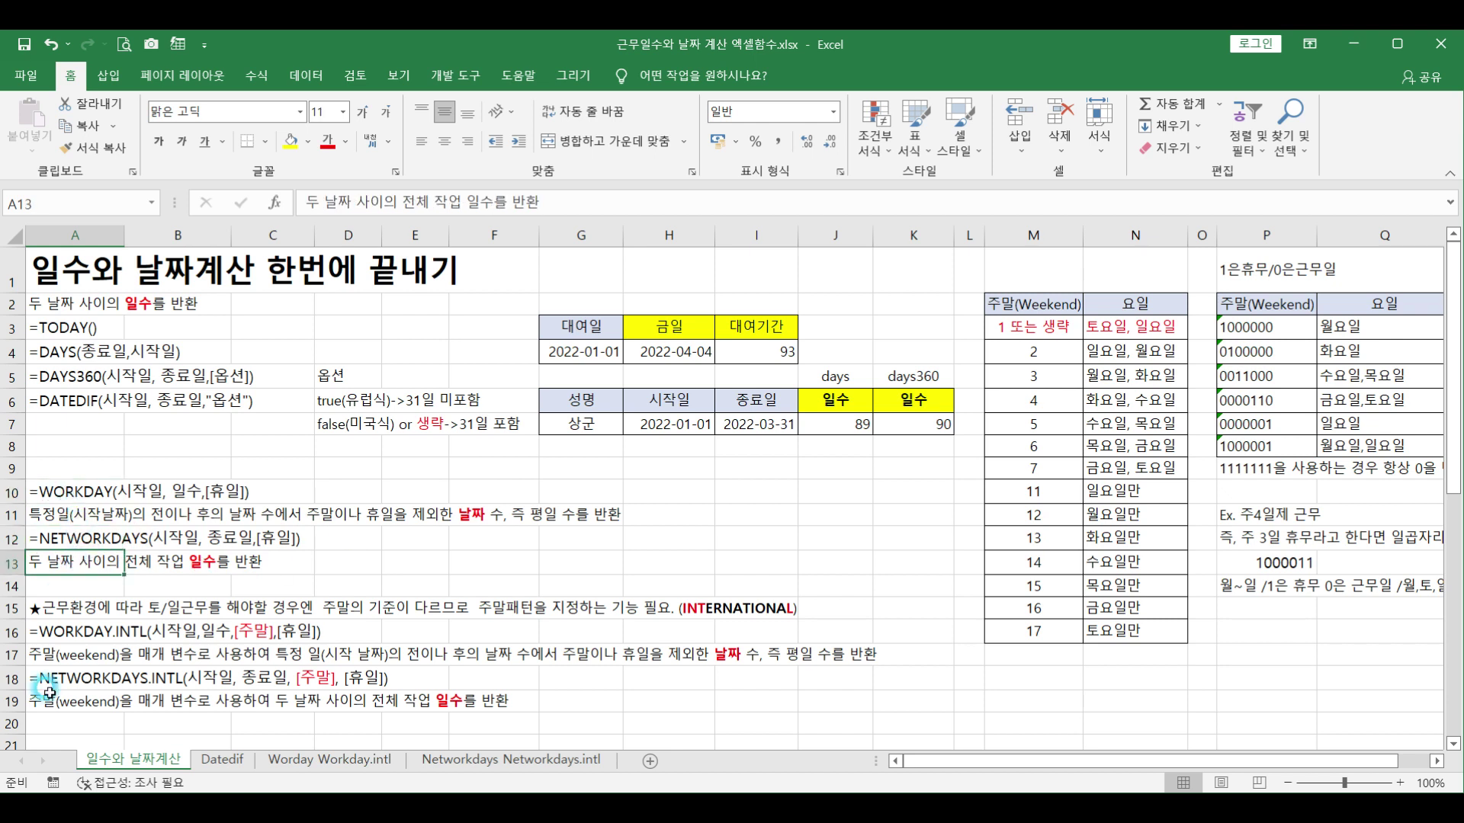
Compare WORKDAY and NETWORKDAYS with WORKDAY.INTL in A16 and NETWORKDAYS.INTL in A18, and read the weekend-pattern note in A15.
click(348, 702)
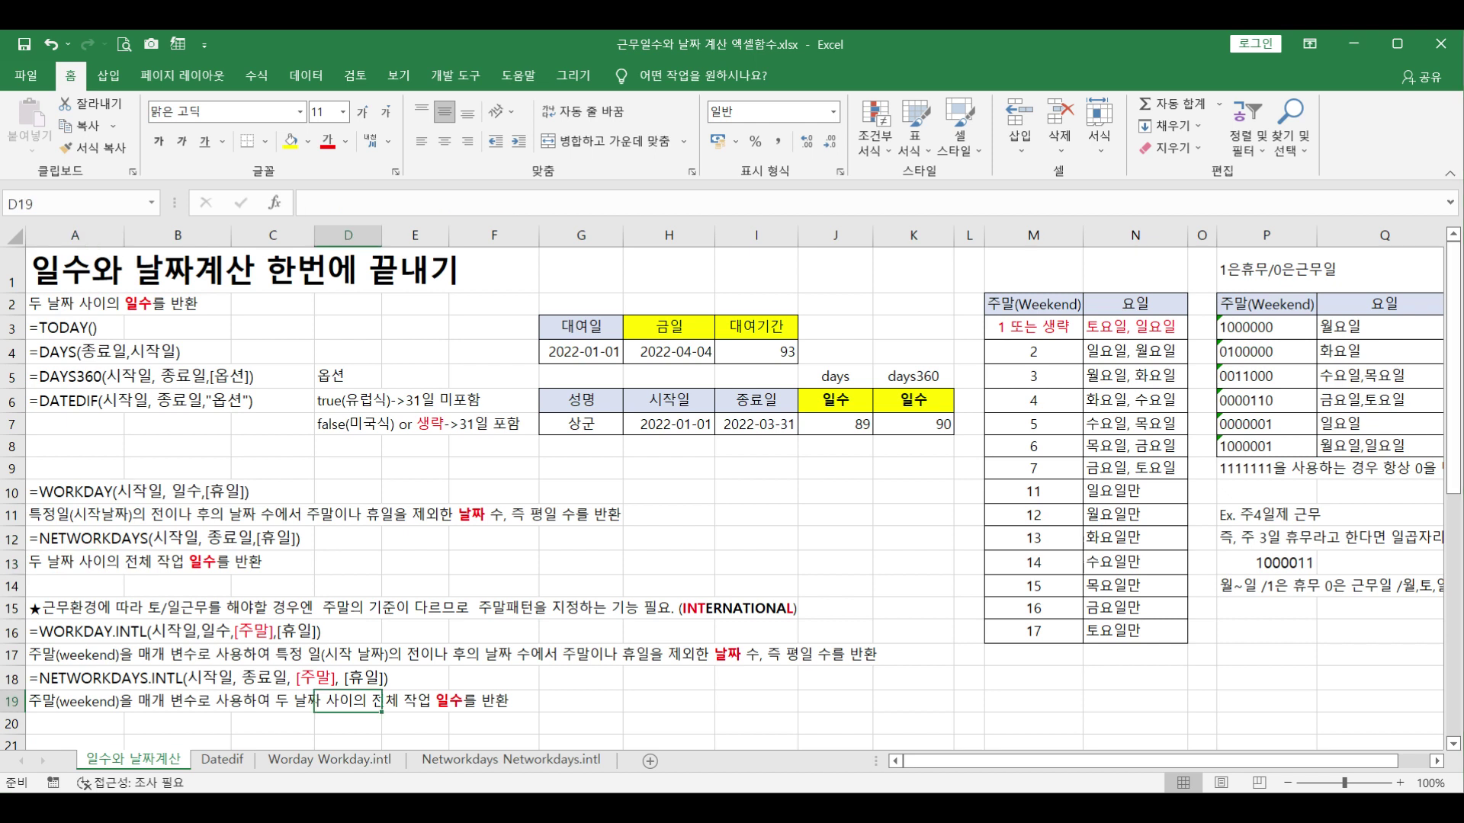
drag(70, 499, 69, 550)
click(51, 562)
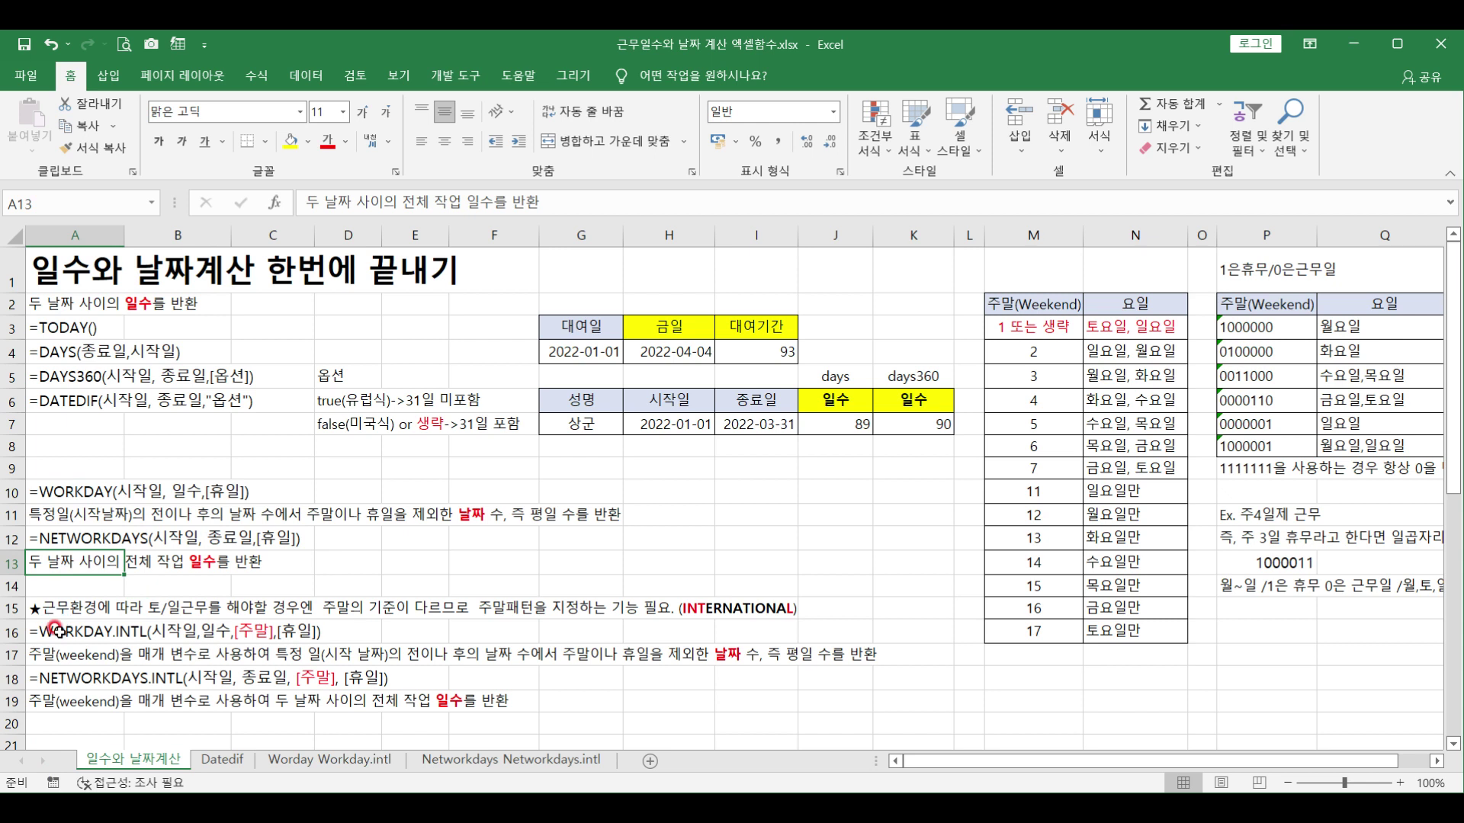
click(52, 631)
click(50, 679)
click(37, 630)
click(47, 672)
click(49, 609)
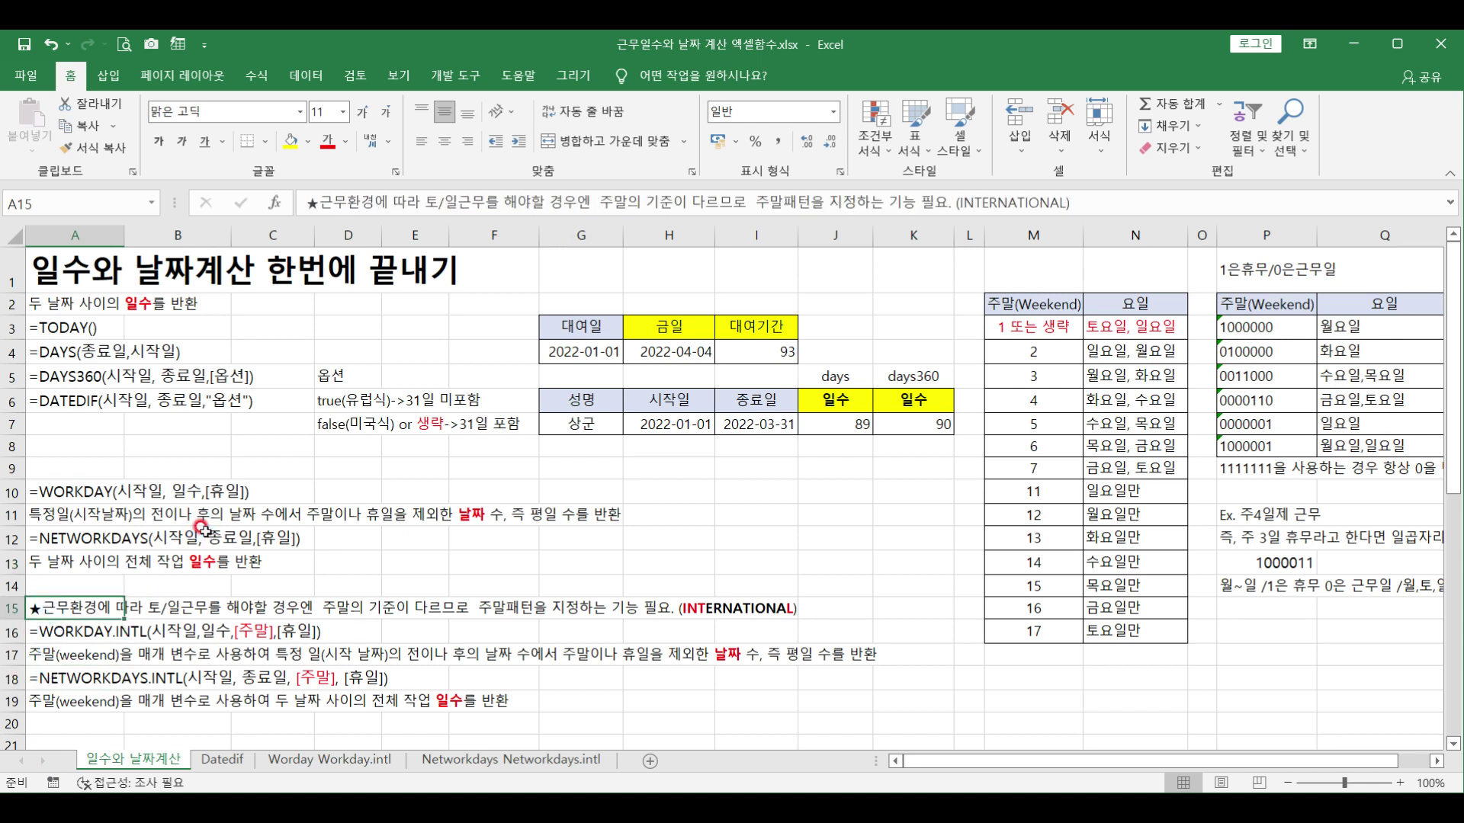
Review WORKDAY and NETWORKDAYS in A10:A13 against the weekend-pattern note in A15 and the two INTL syntaxes in A16:A18.
click(63, 493)
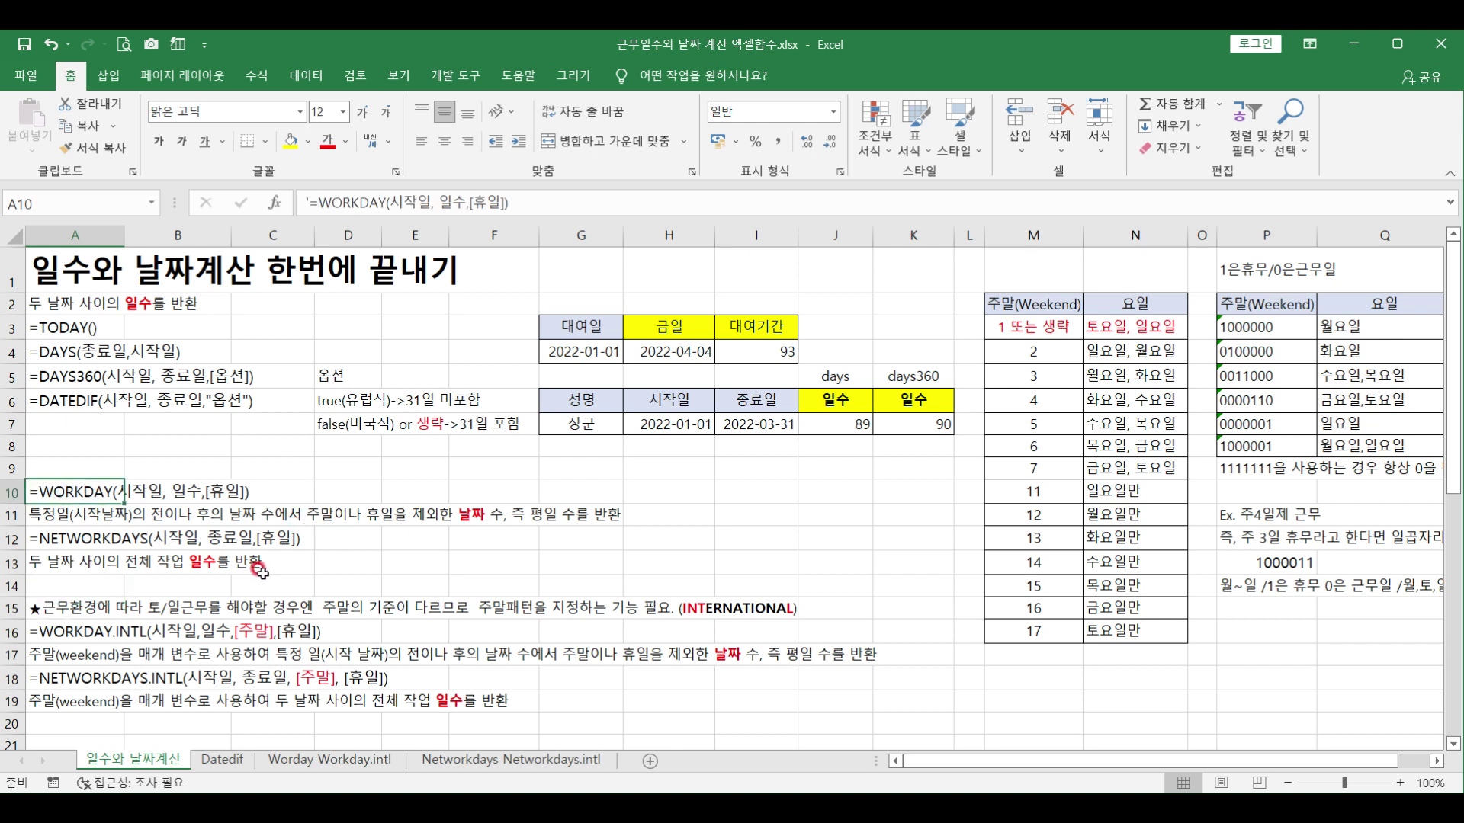
click(56, 605)
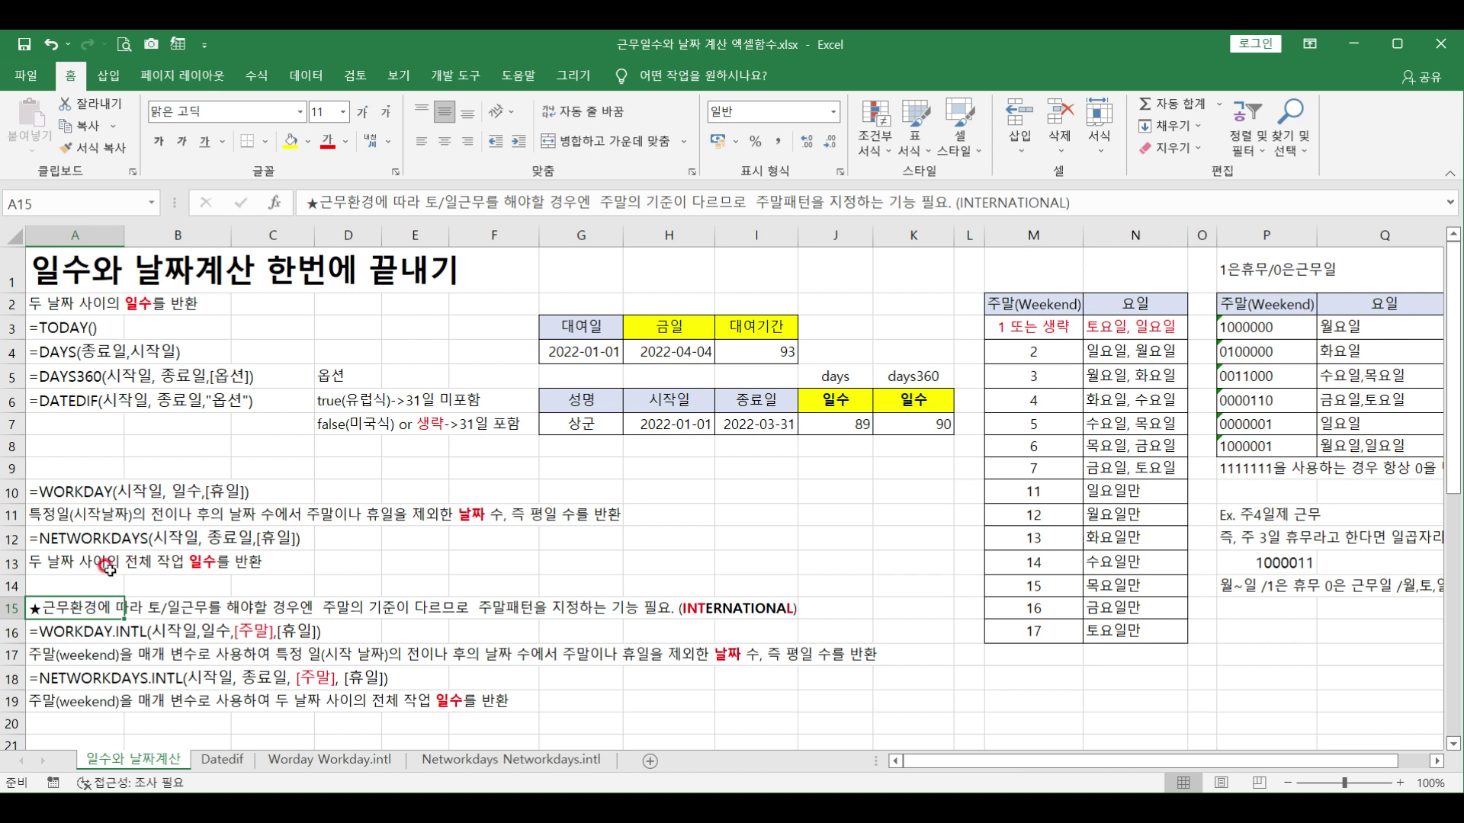
click(66, 560)
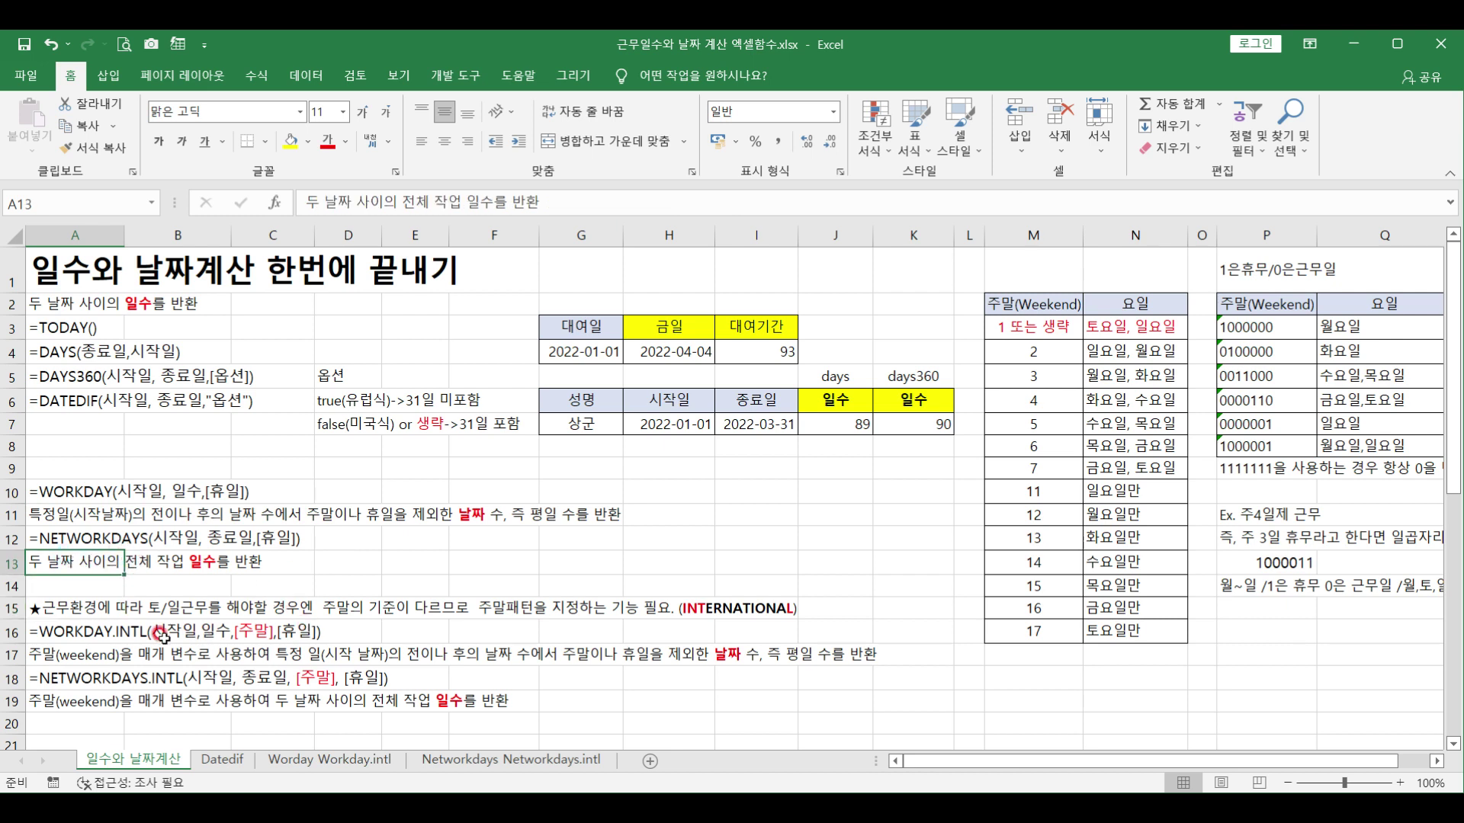
drag(76, 632, 68, 679)
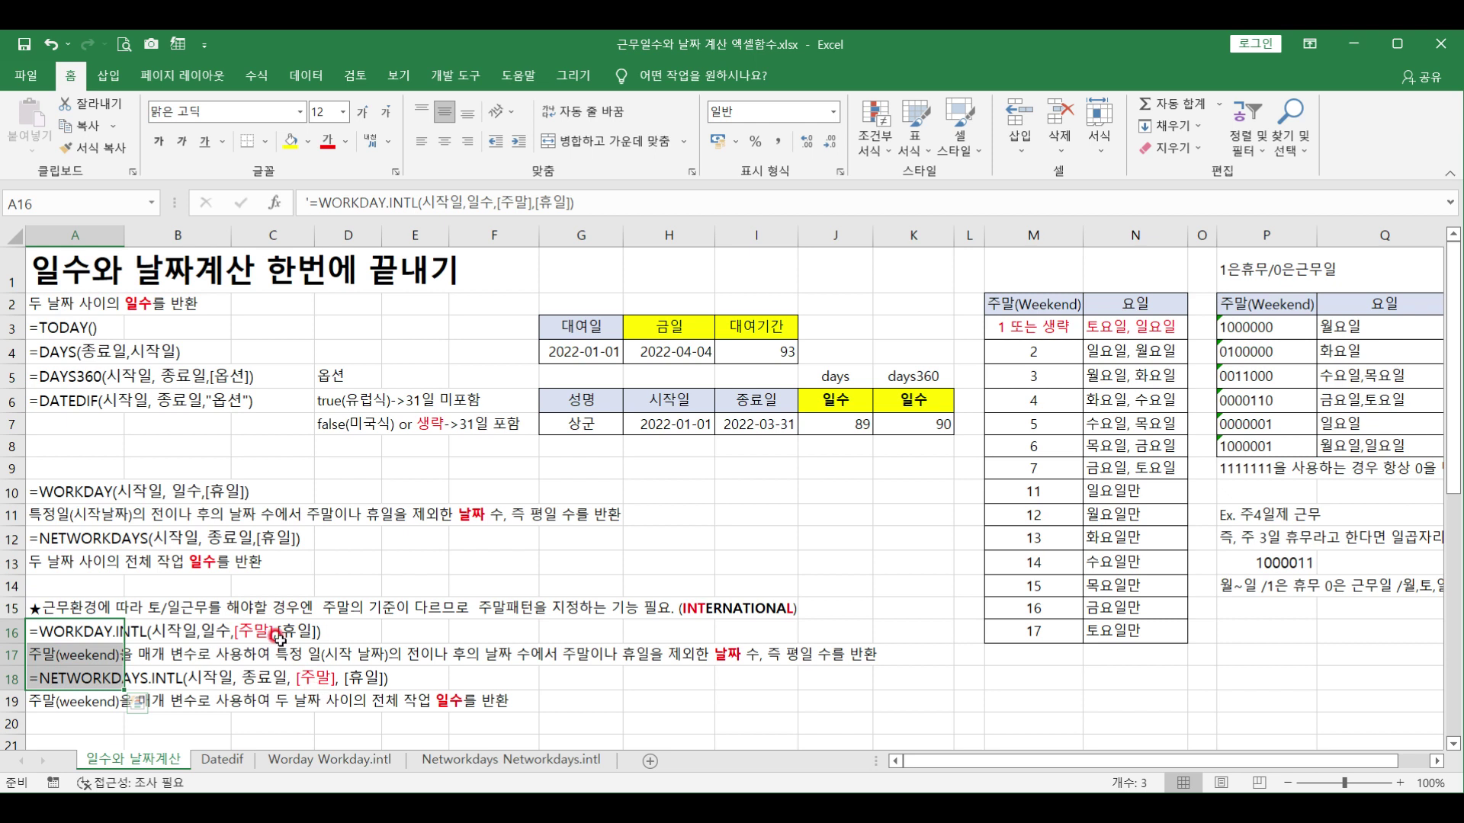
click(326, 562)
Examine the weekend number table in M2:N16, matching each 주말(Weekend) code to its days off.
drag(1010, 307, 1151, 629)
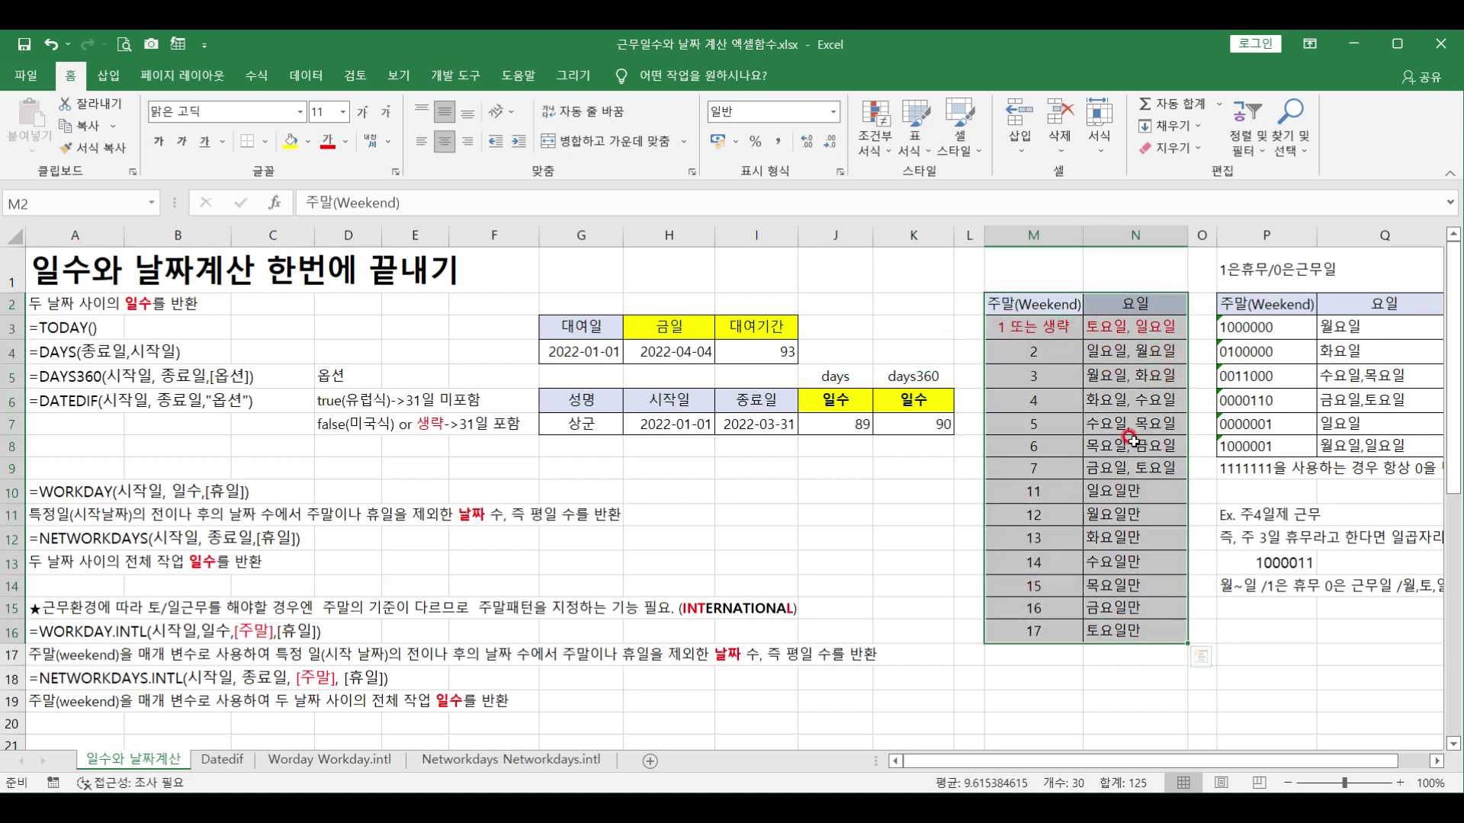
click(1159, 453)
drag(1017, 328, 1032, 630)
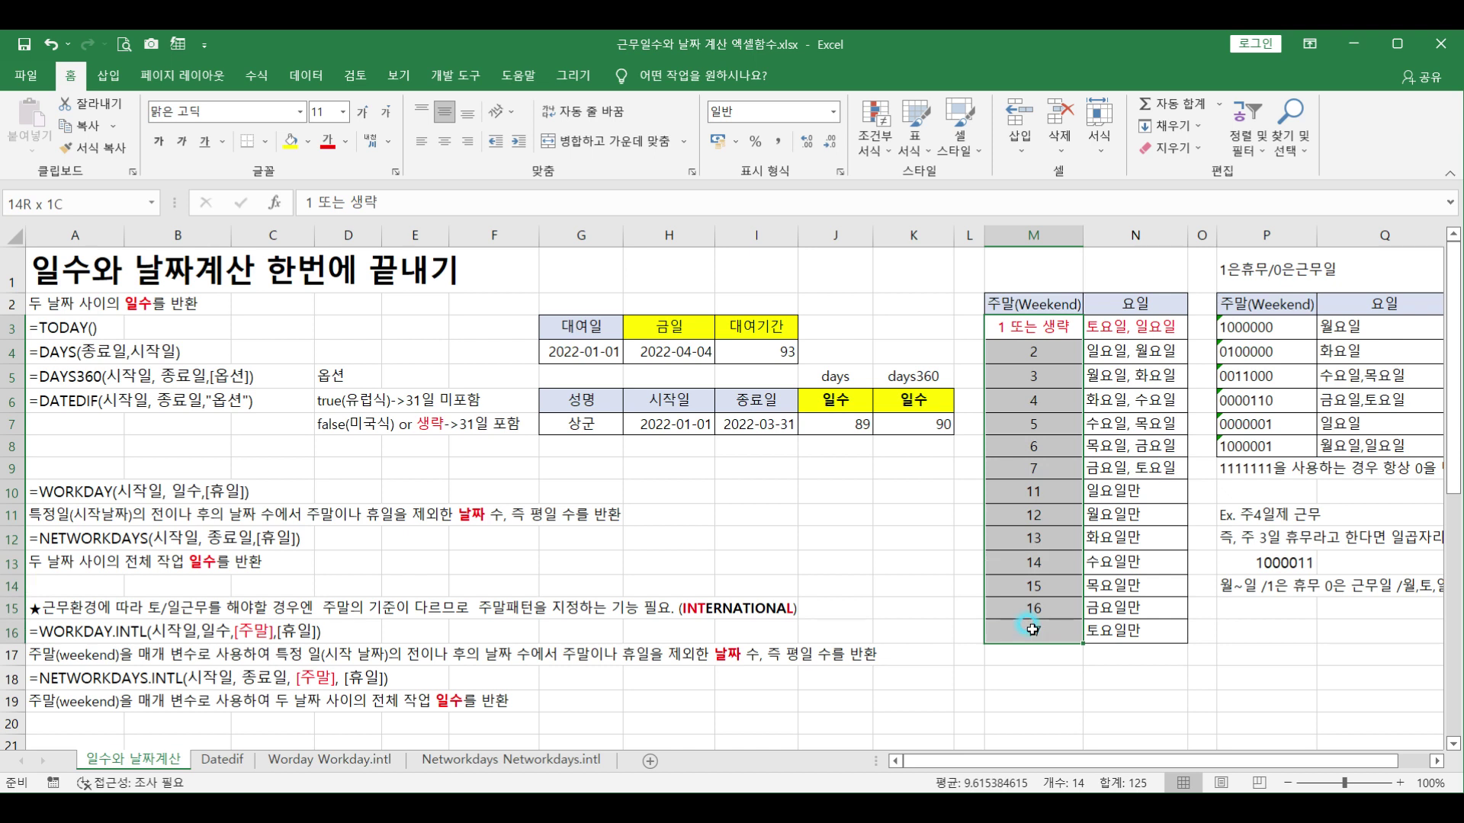
drag(1126, 628, 1129, 629)
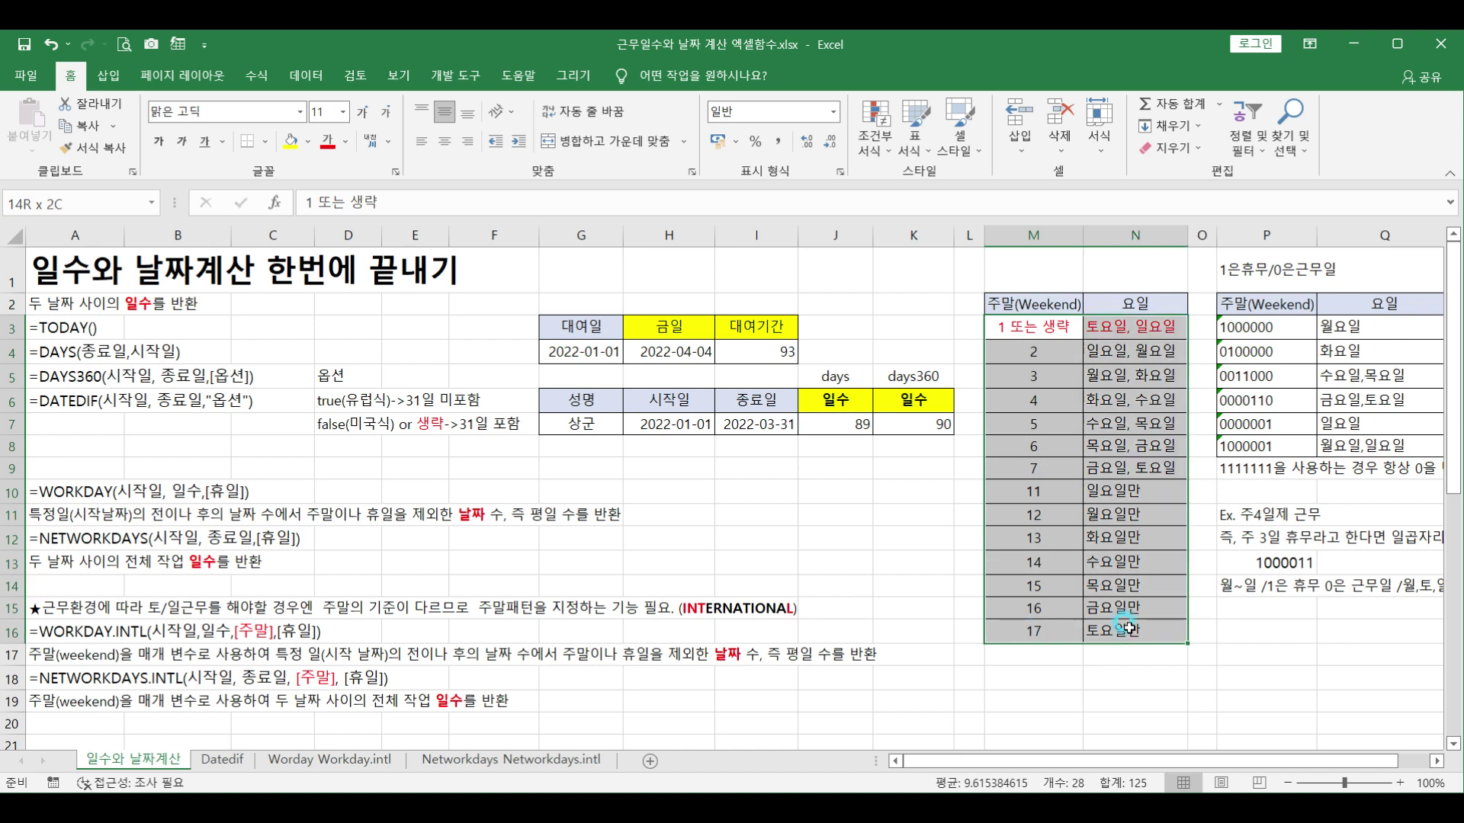
click(1027, 464)
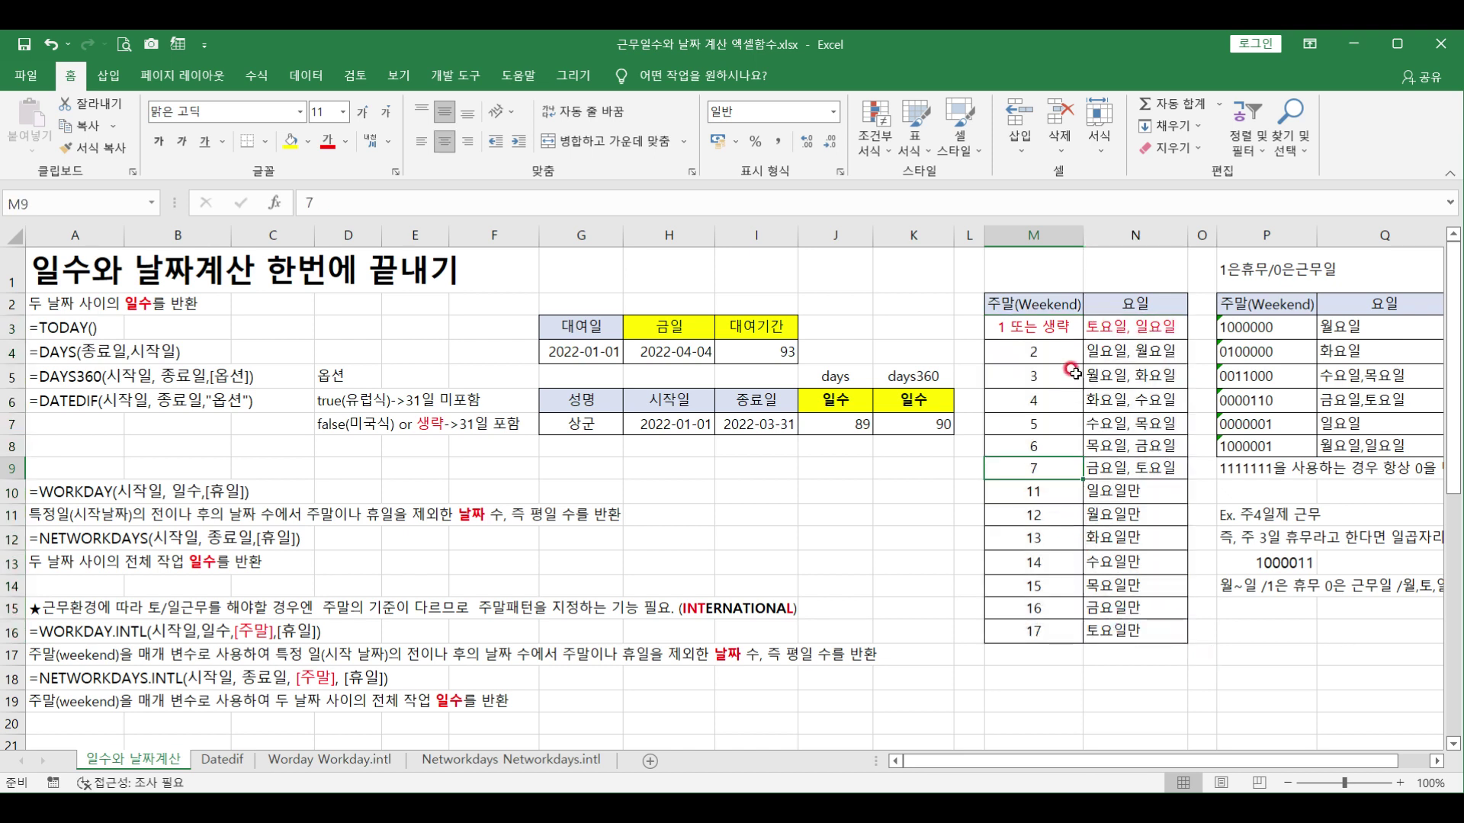
click(1050, 357)
click(1024, 462)
drag(1065, 364, 1060, 633)
drag(1126, 399, 1133, 589)
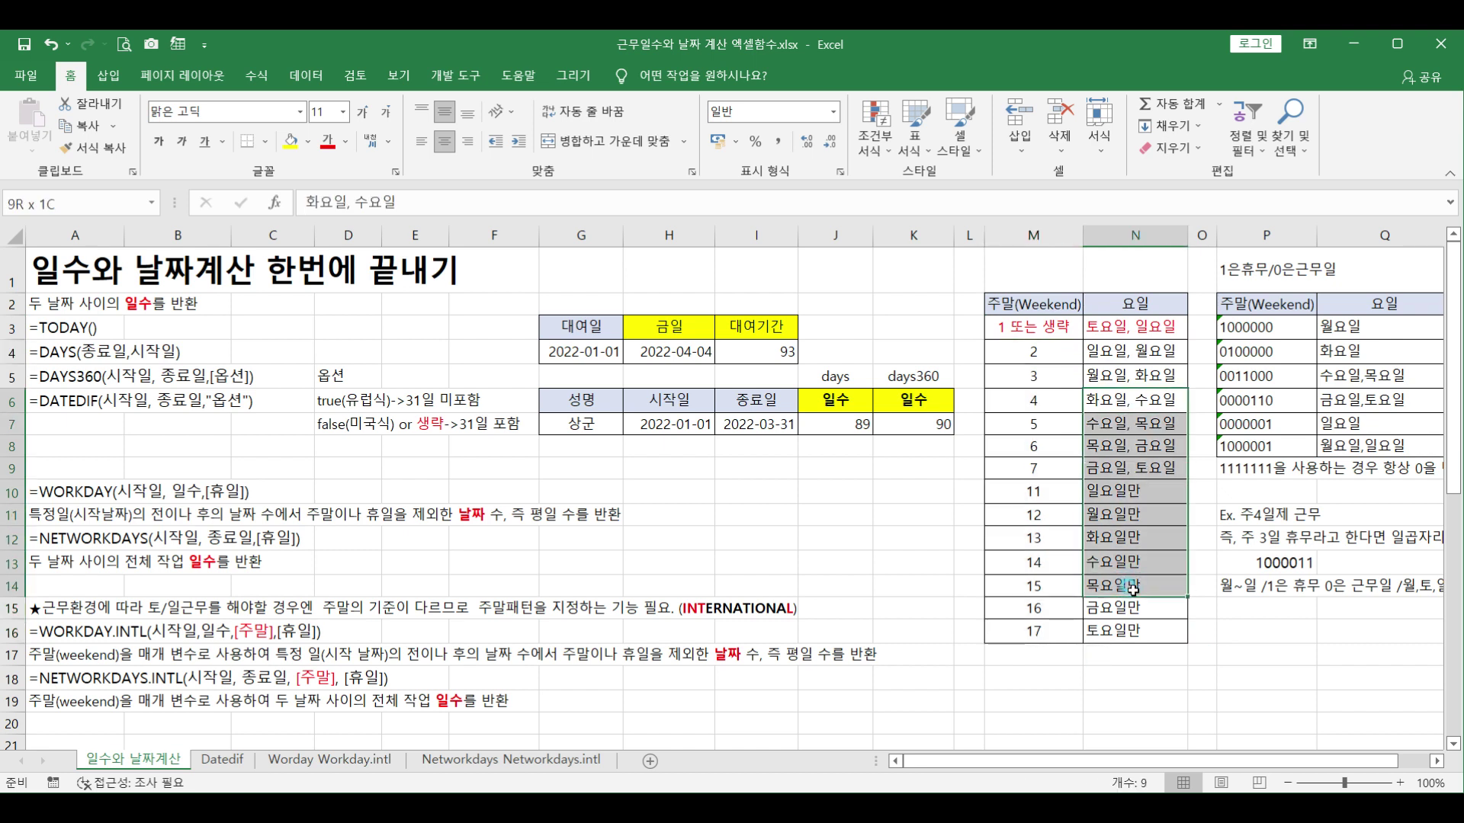
Examine the seven-digit weekend patterns and their weekdays in P3:Q8, and read the note about 1111111 in P9.
double_click(1253, 326)
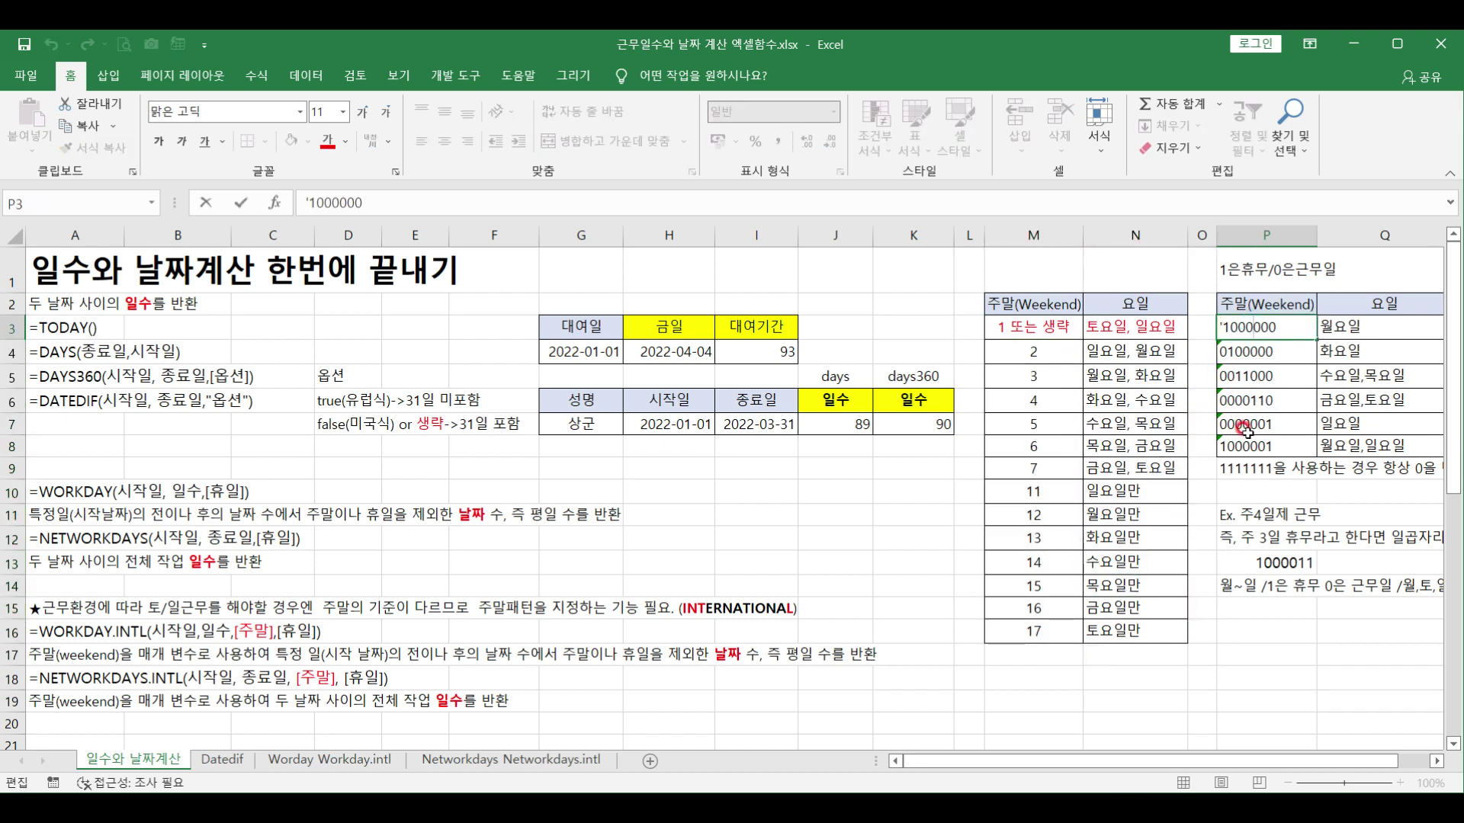
key(Escape)
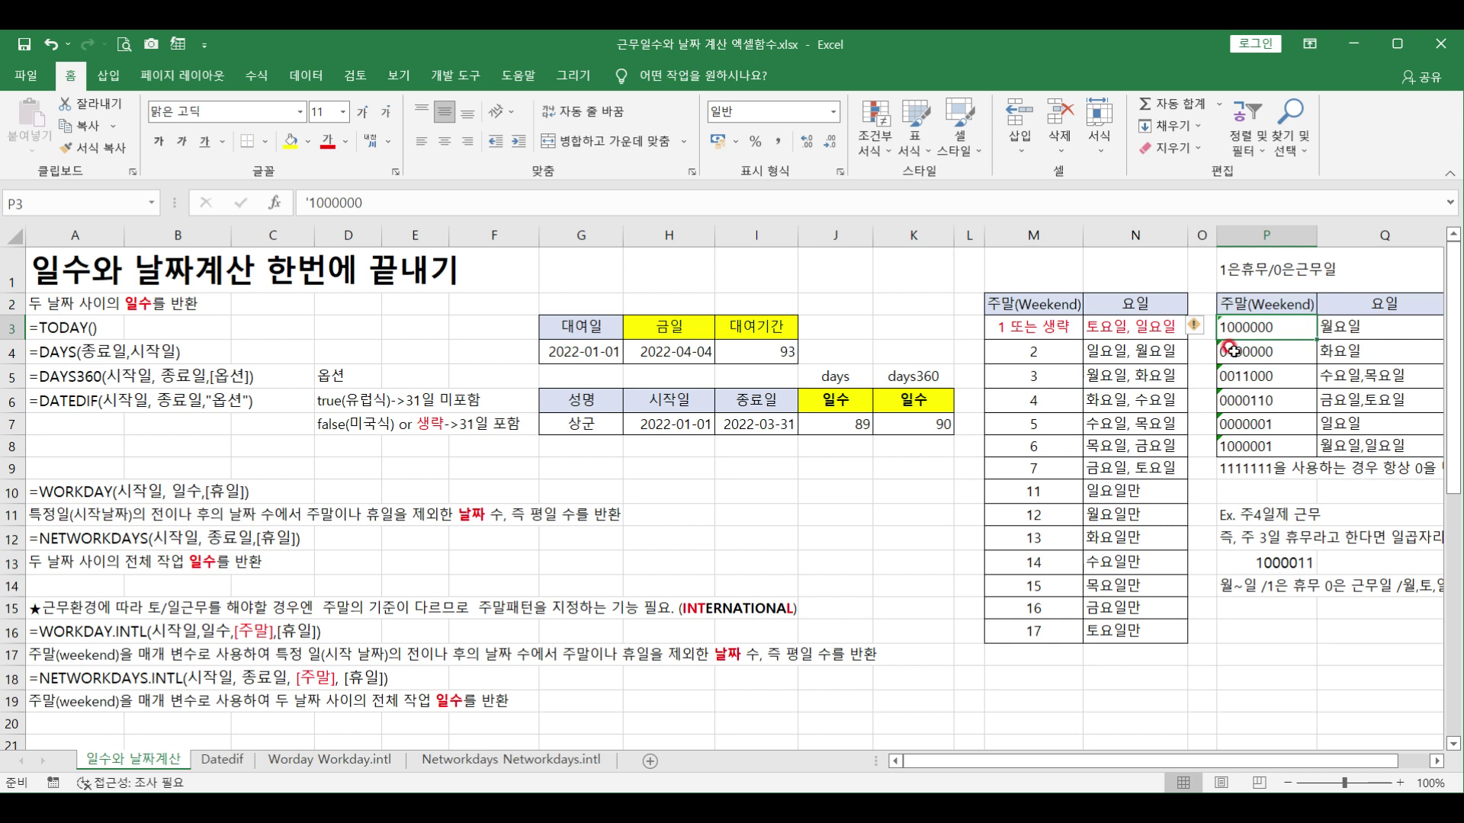
click(1356, 326)
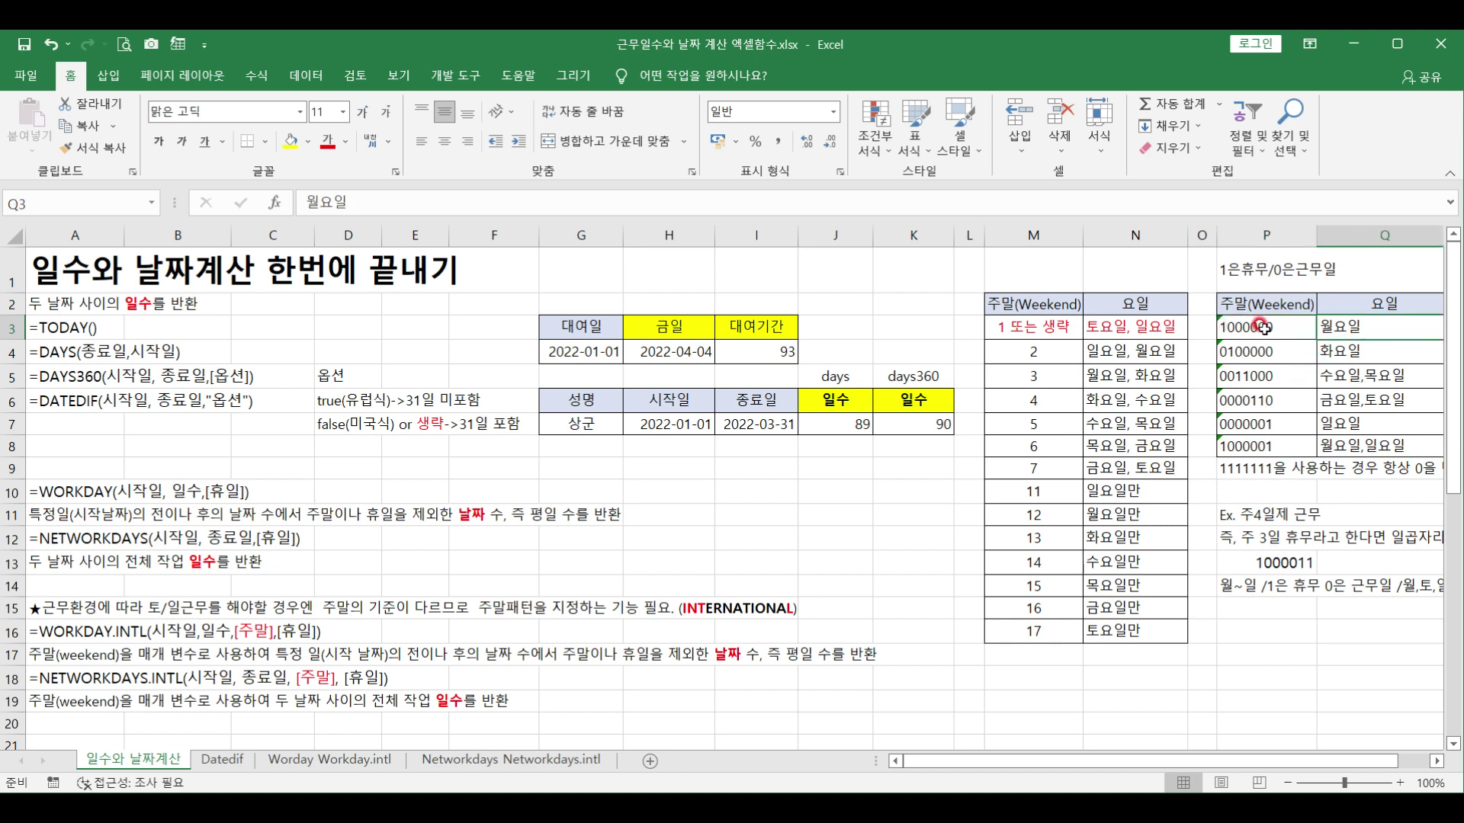
click(1345, 351)
click(1346, 375)
click(1348, 398)
click(1338, 450)
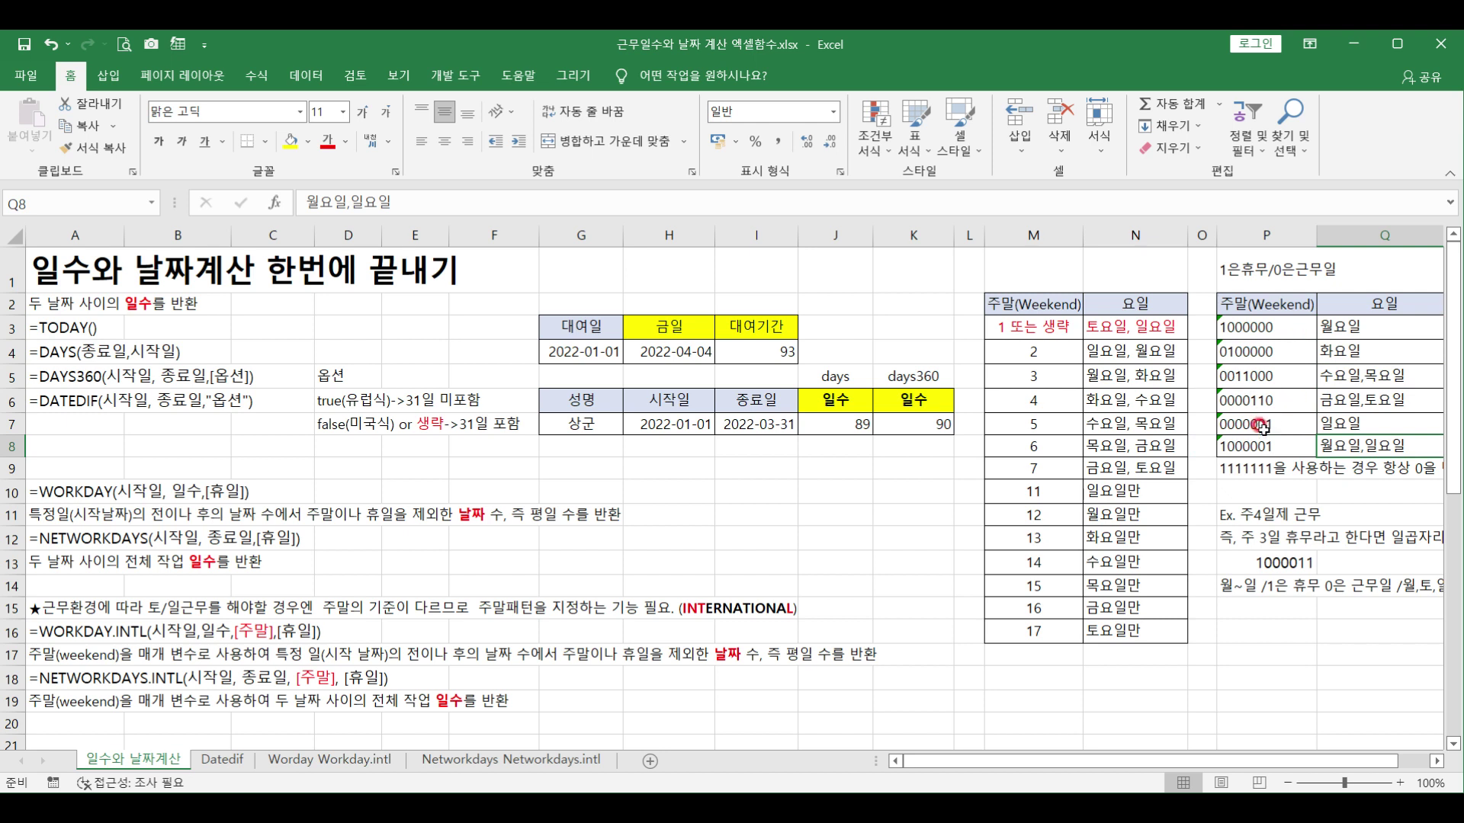
click(1250, 470)
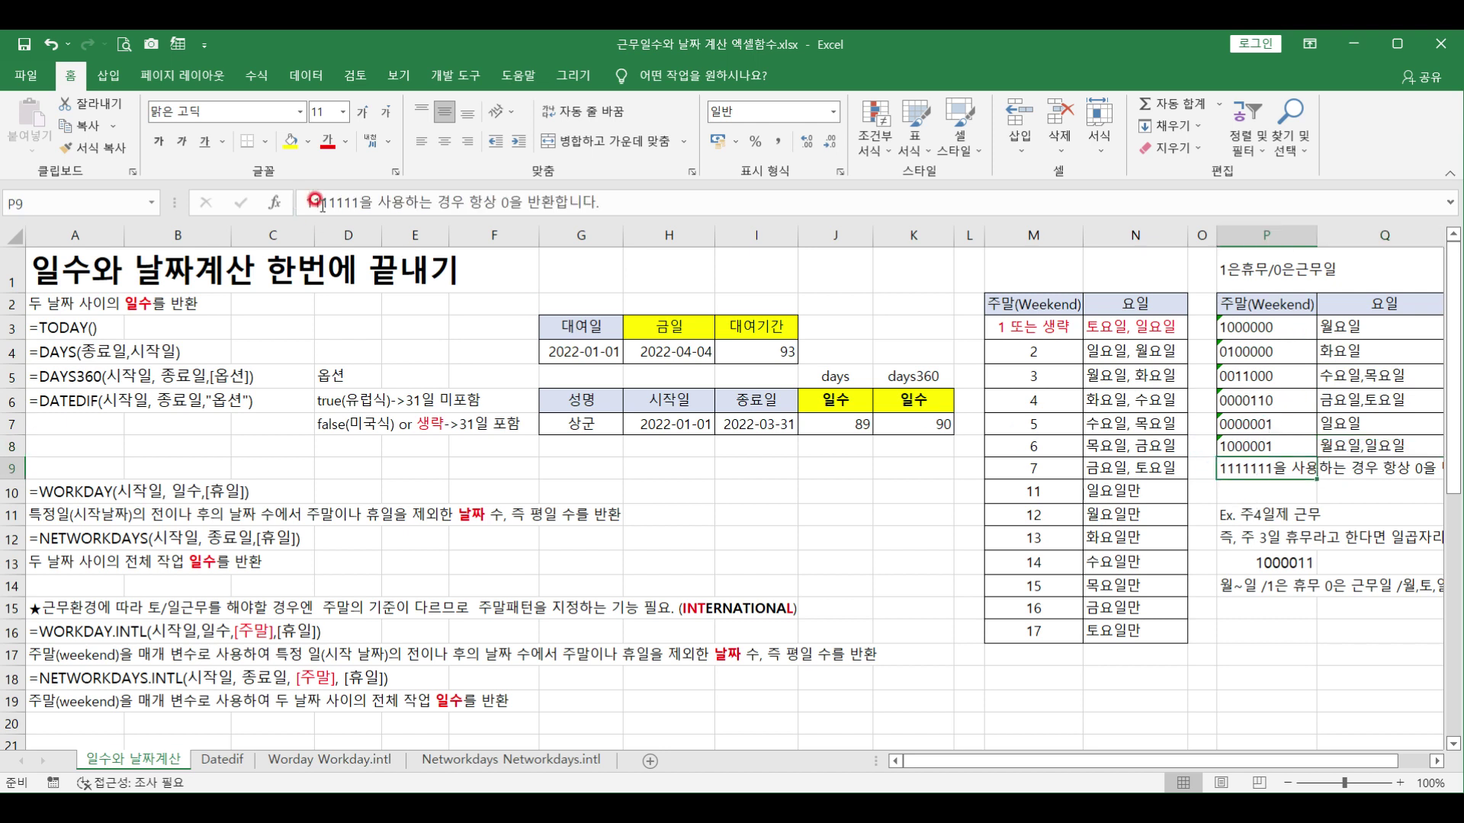
Read the four-day work week example in P11:P14, including how the pattern 1000011 marks days off.
click(1247, 513)
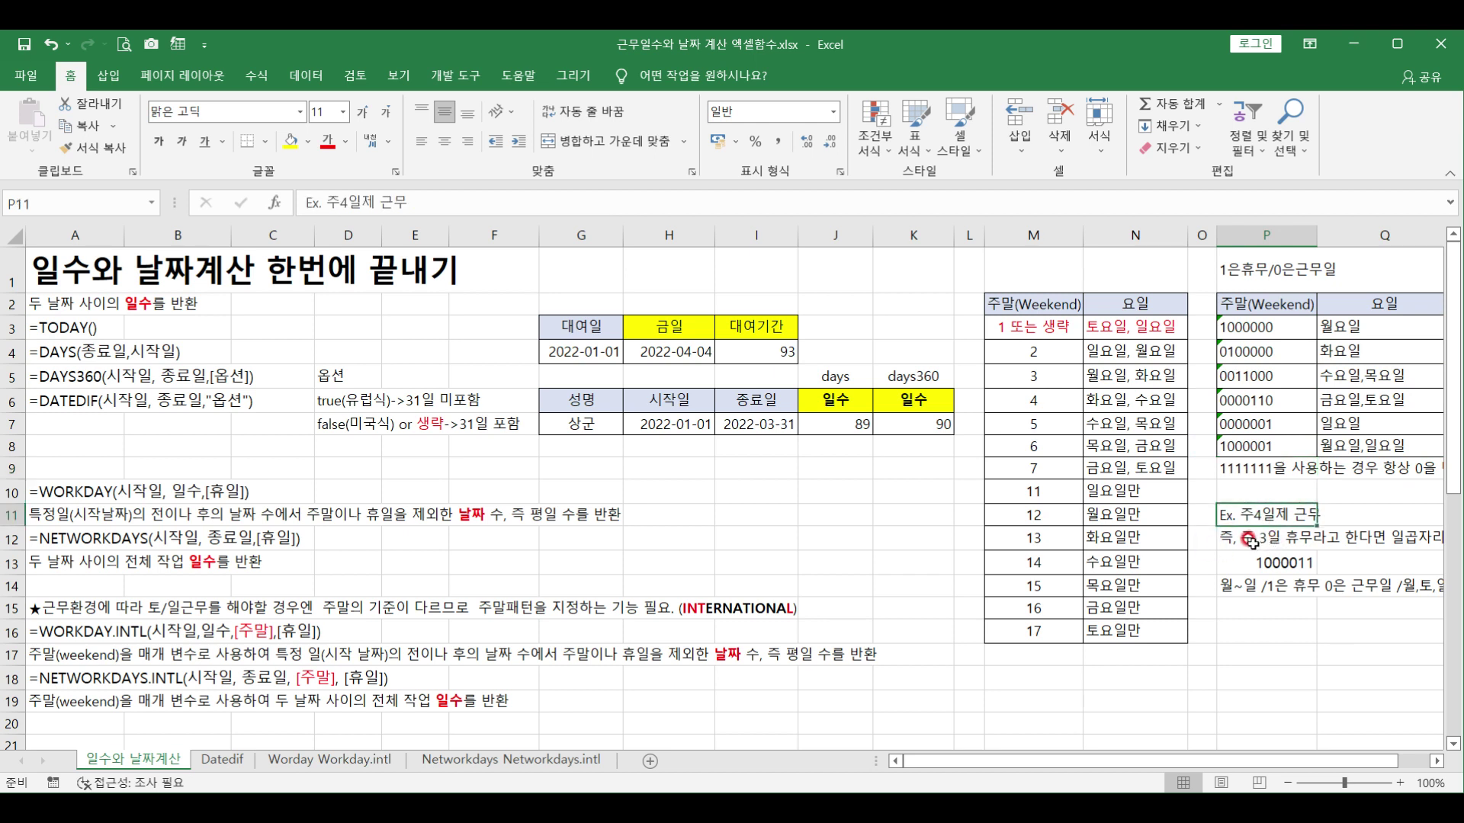
click(1248, 539)
click(1270, 564)
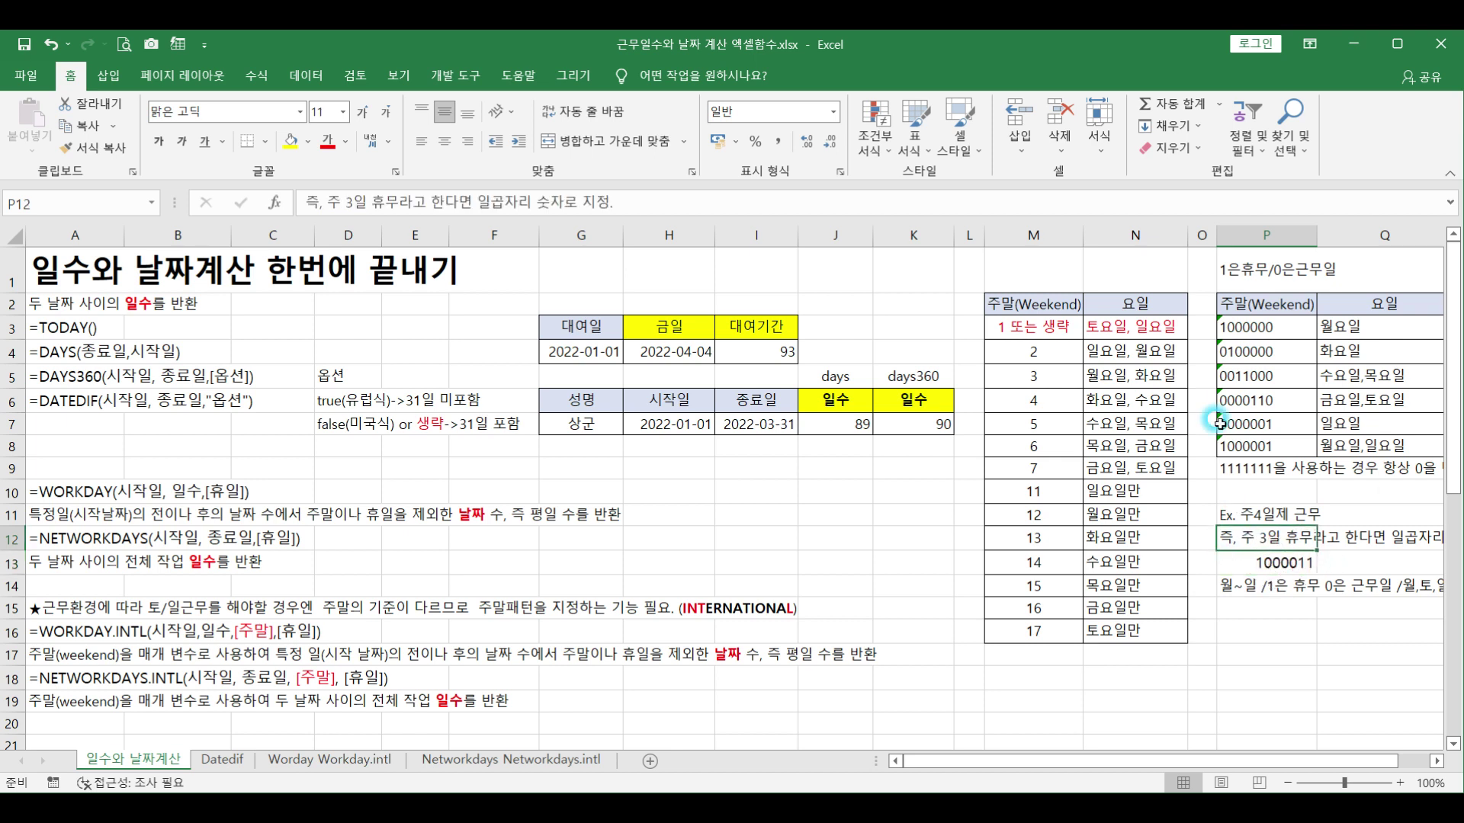
click(1242, 582)
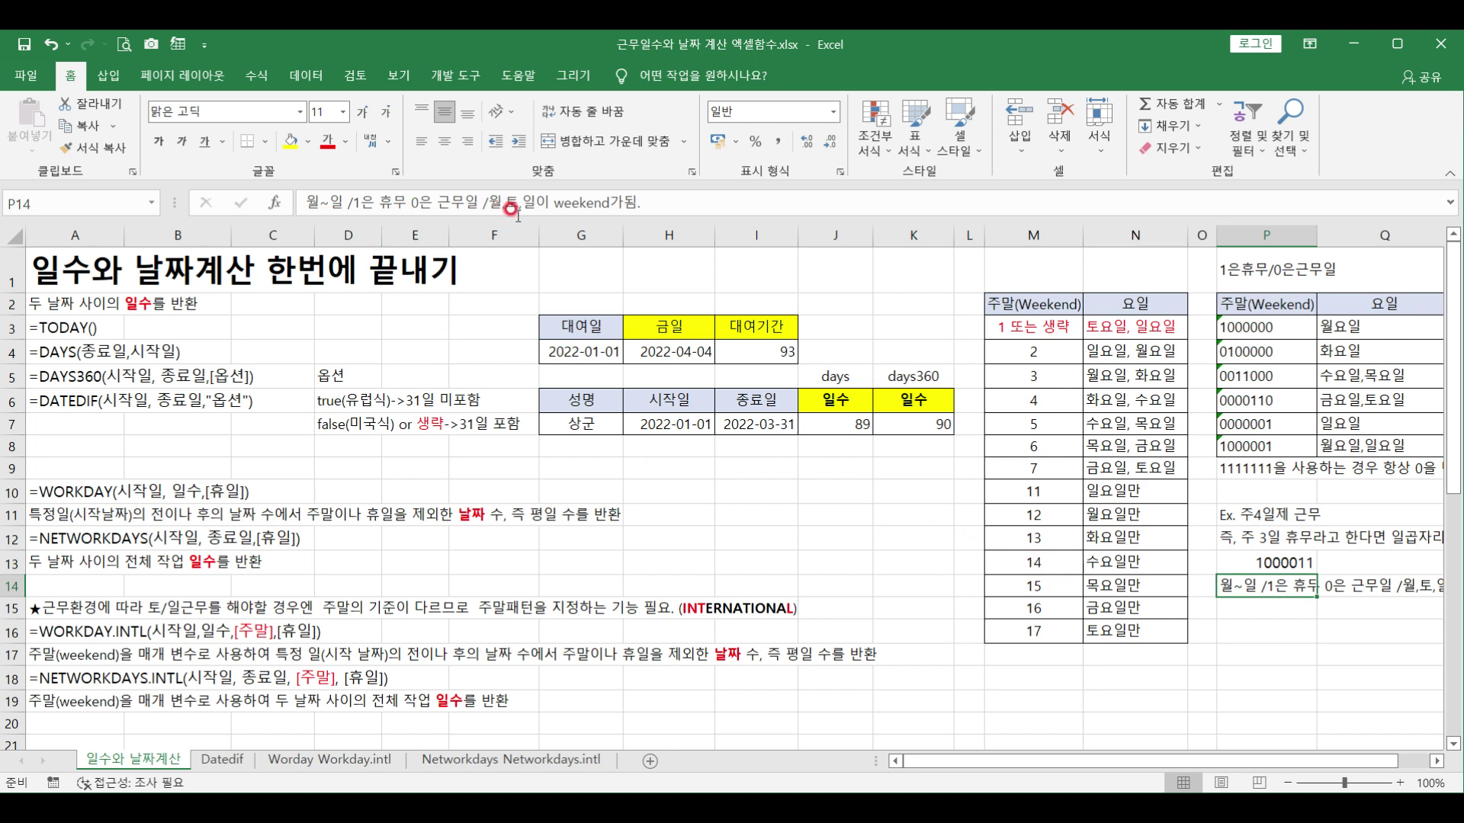
Start a WORKDAY.INTL formula in J12 and open the function's help article from its syntax hint.
click(842, 540)
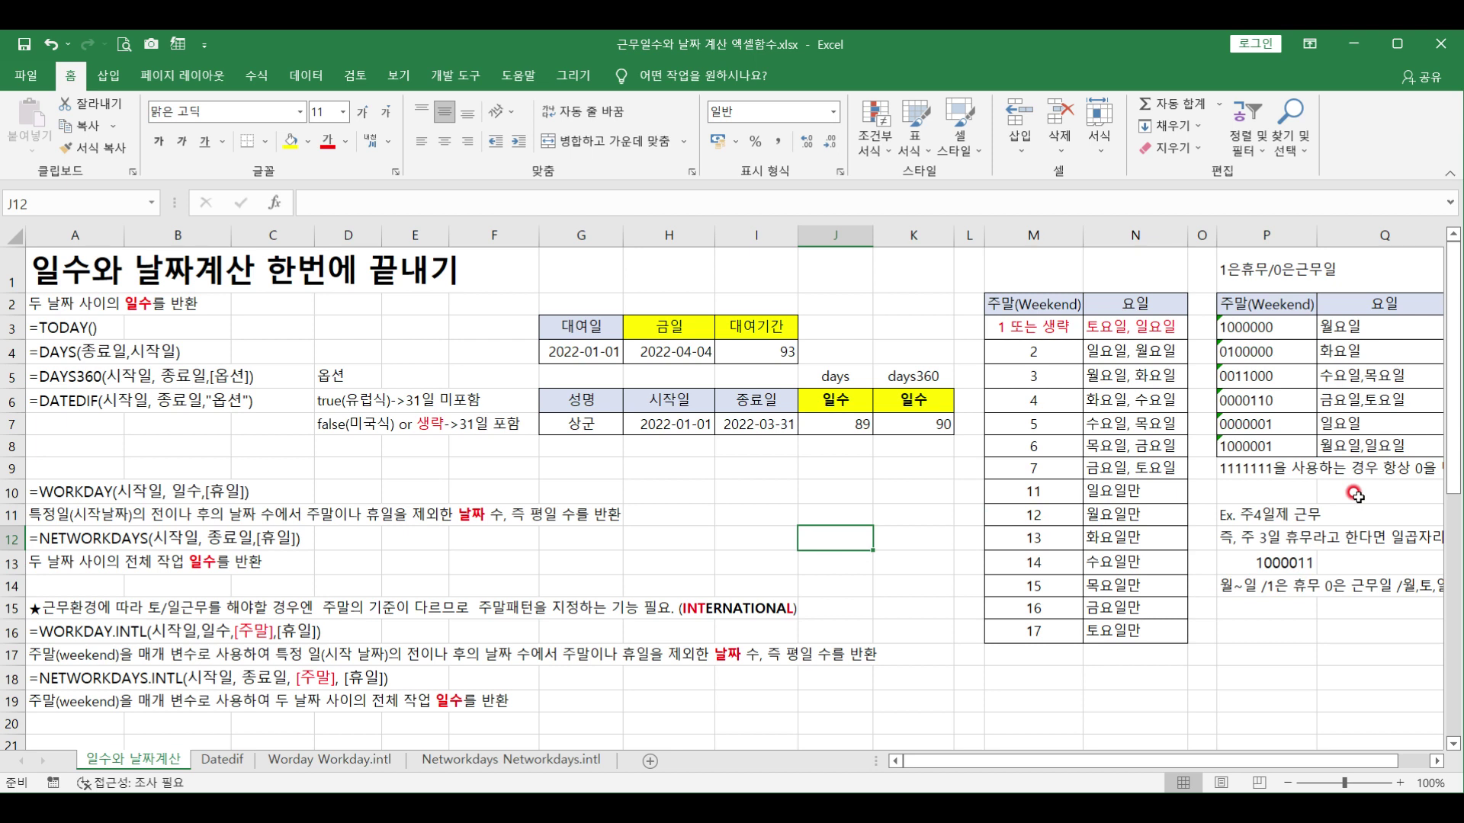
text(=wo)
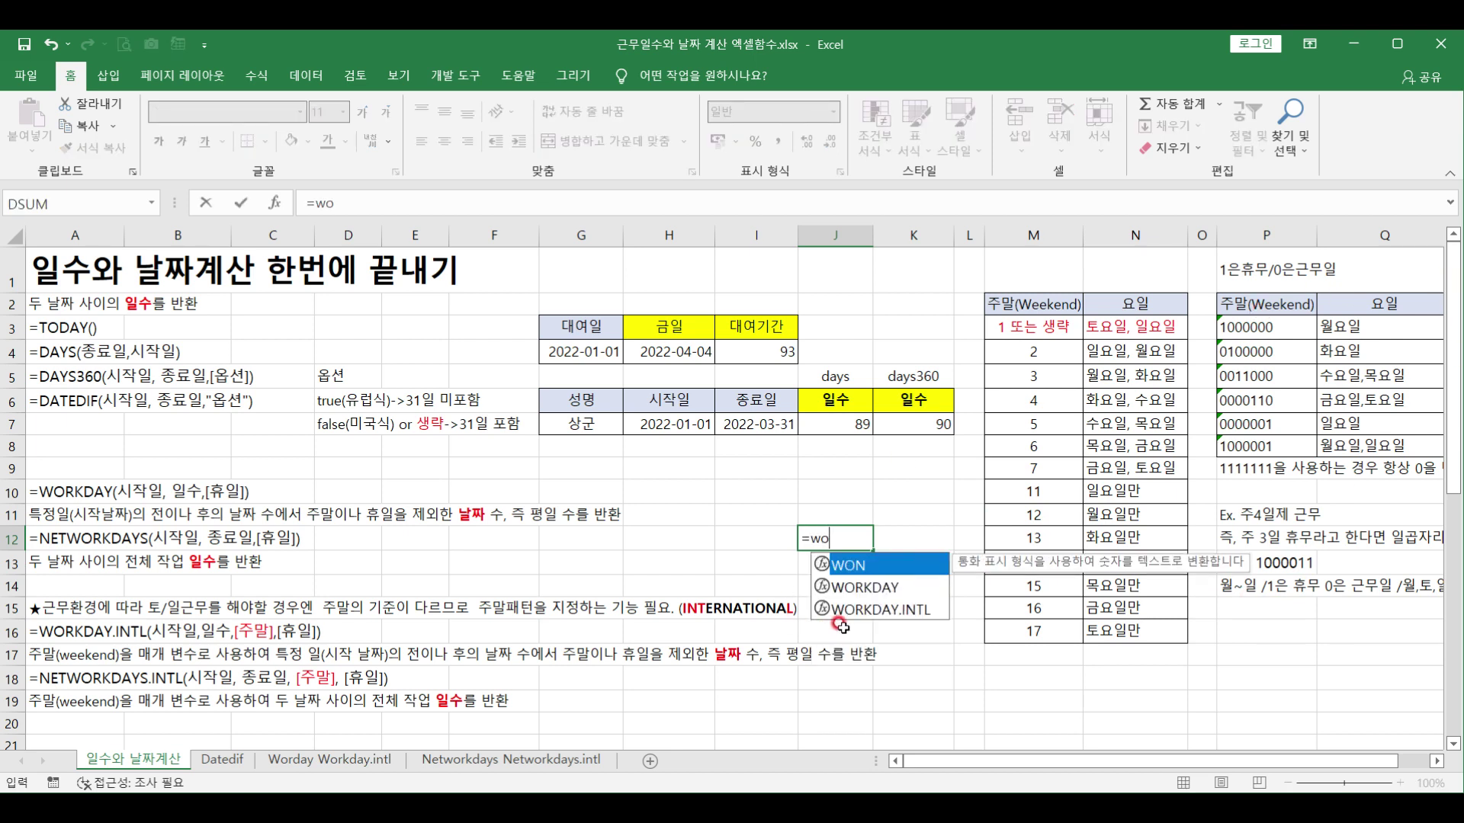
double_click(860, 609)
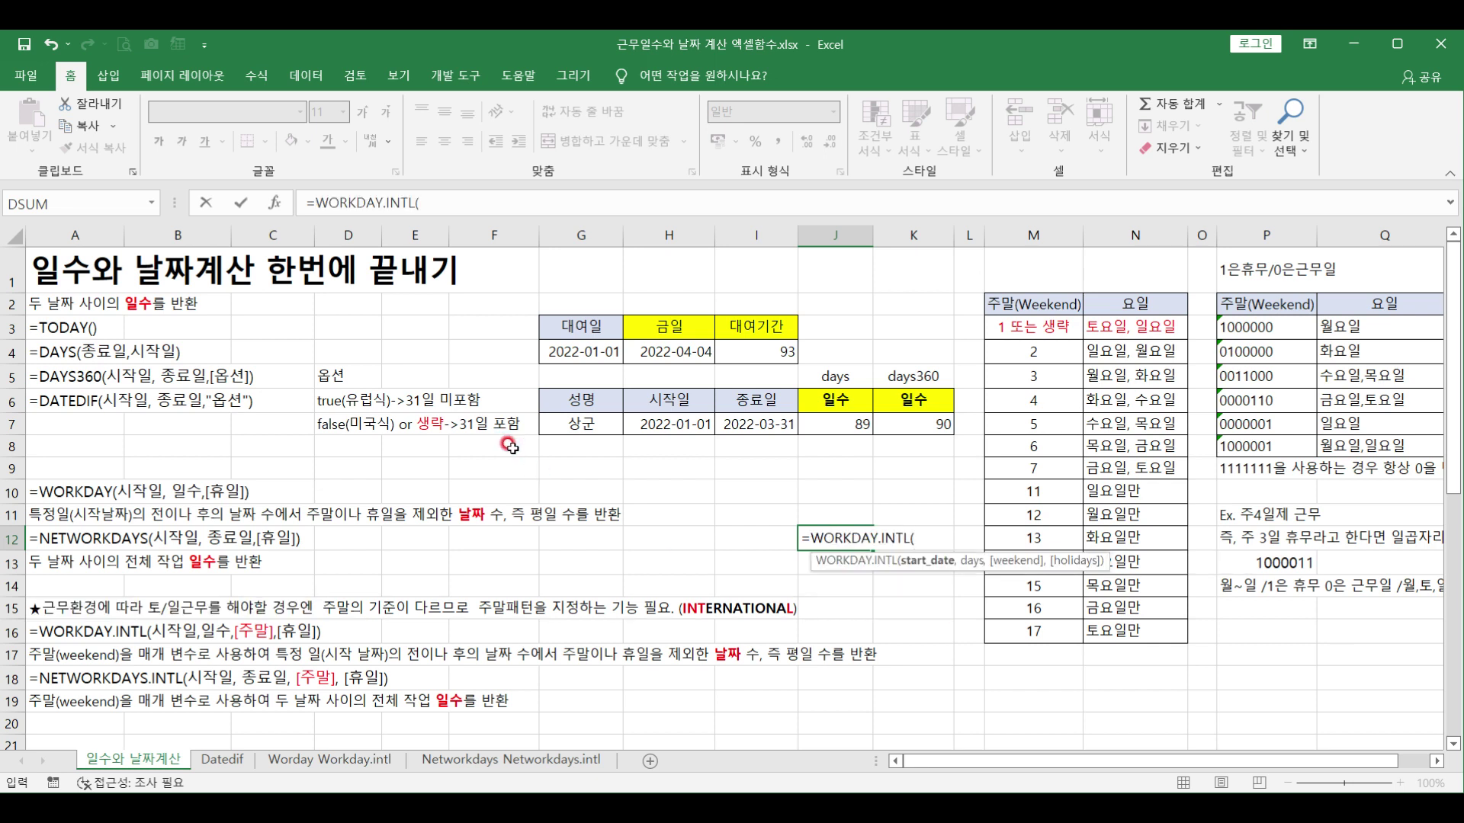
click(861, 562)
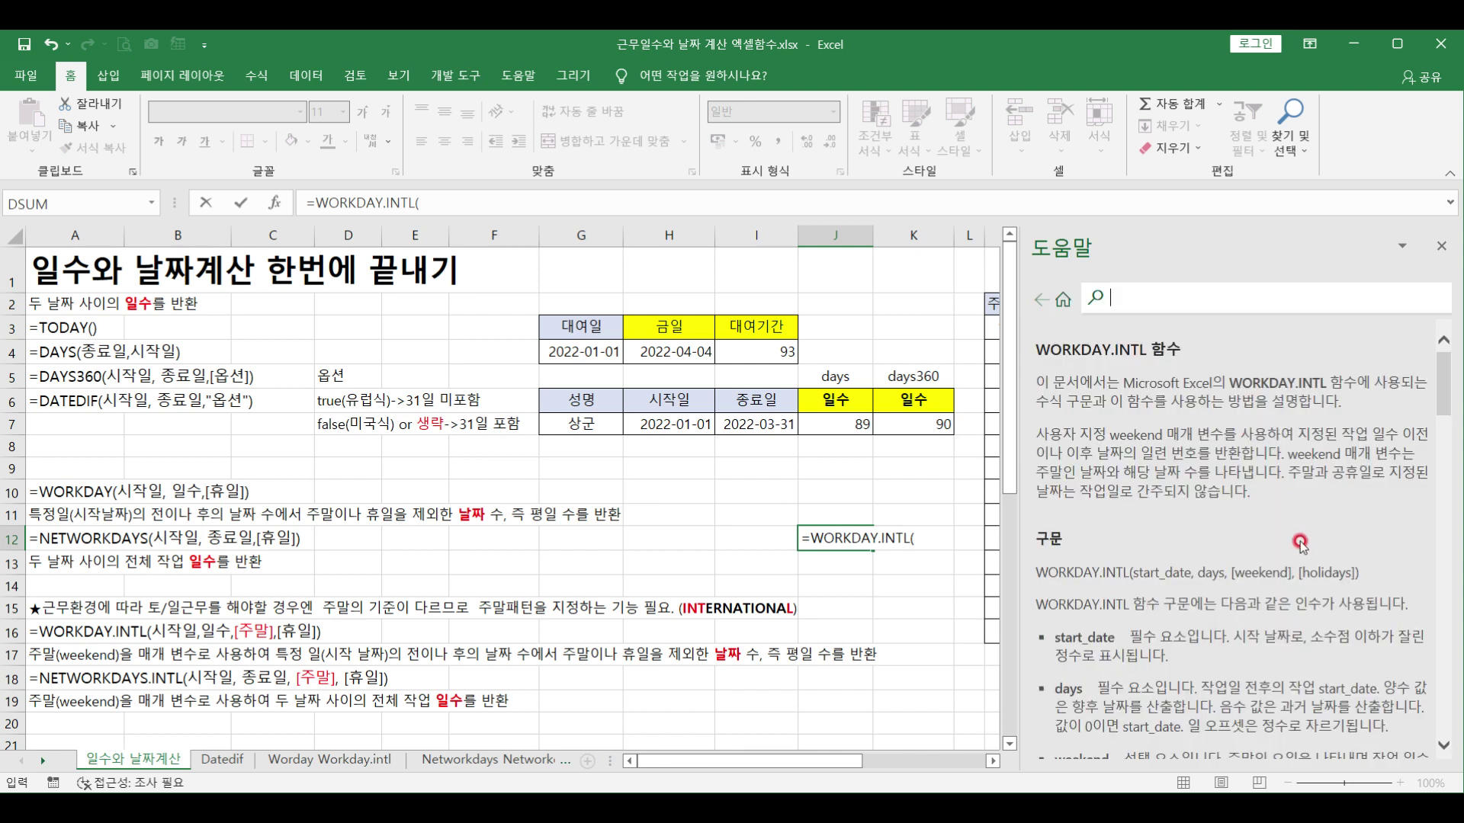
Examine the weekend numbers and examples in the WORKDAY.INTL help article, close the help and discard the unfinished formula in J12.
scroll(1242, 534, down, 10)
scroll(1240, 554, down, 12)
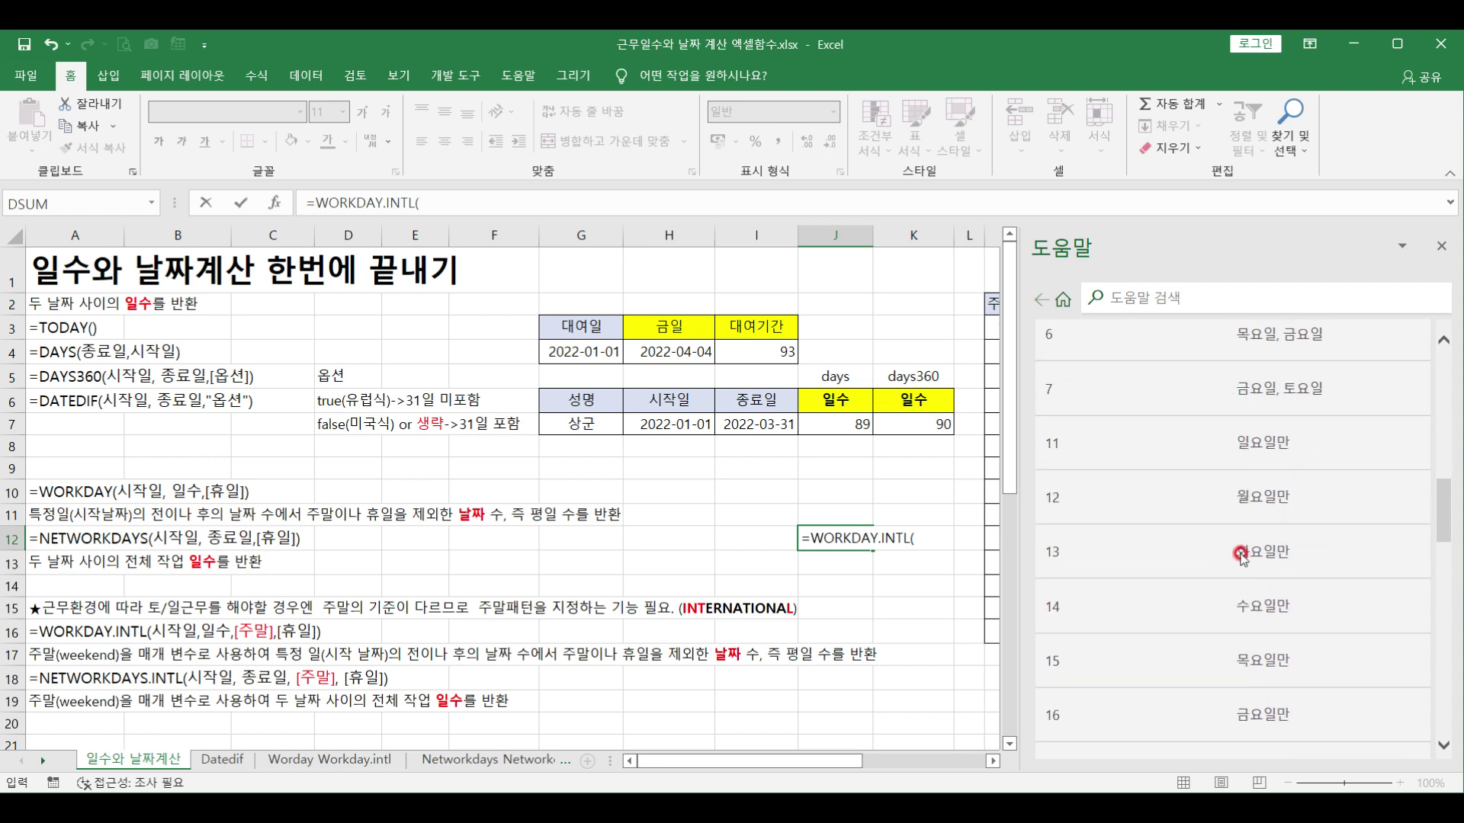
scroll(1241, 554, down, 10)
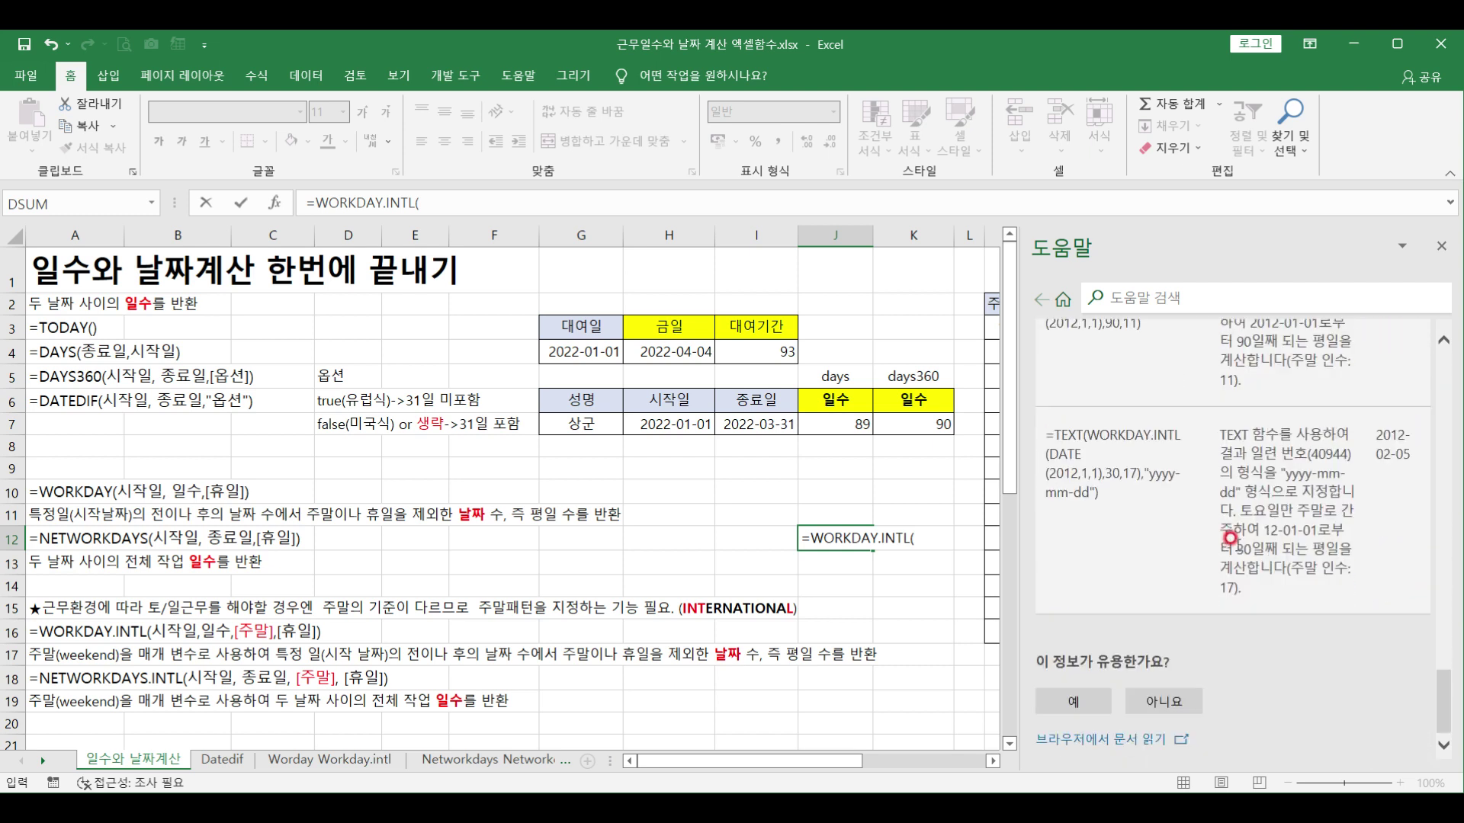
scroll(1296, 549, up, 20)
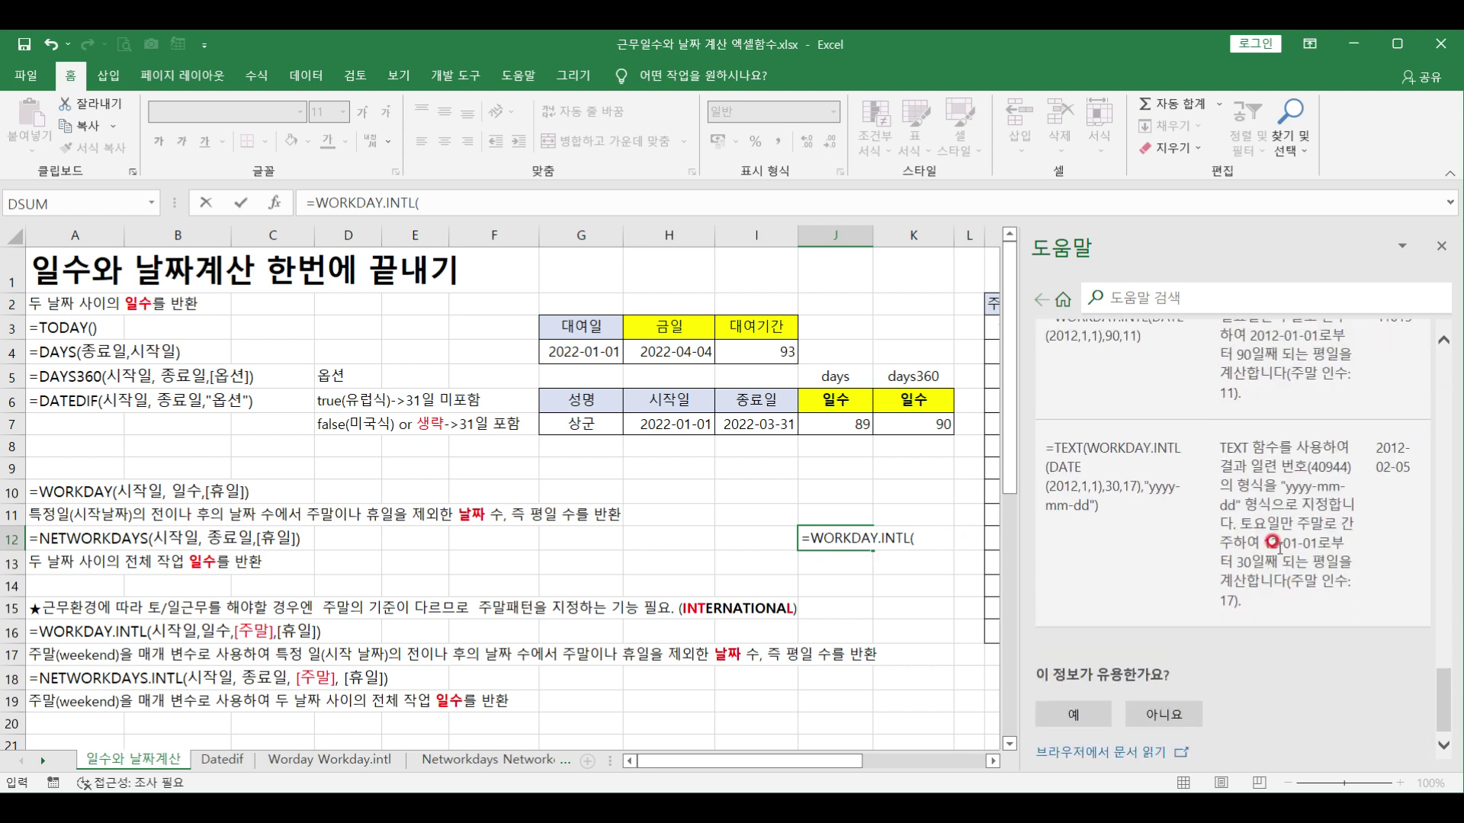
scroll(1251, 526, up, 3)
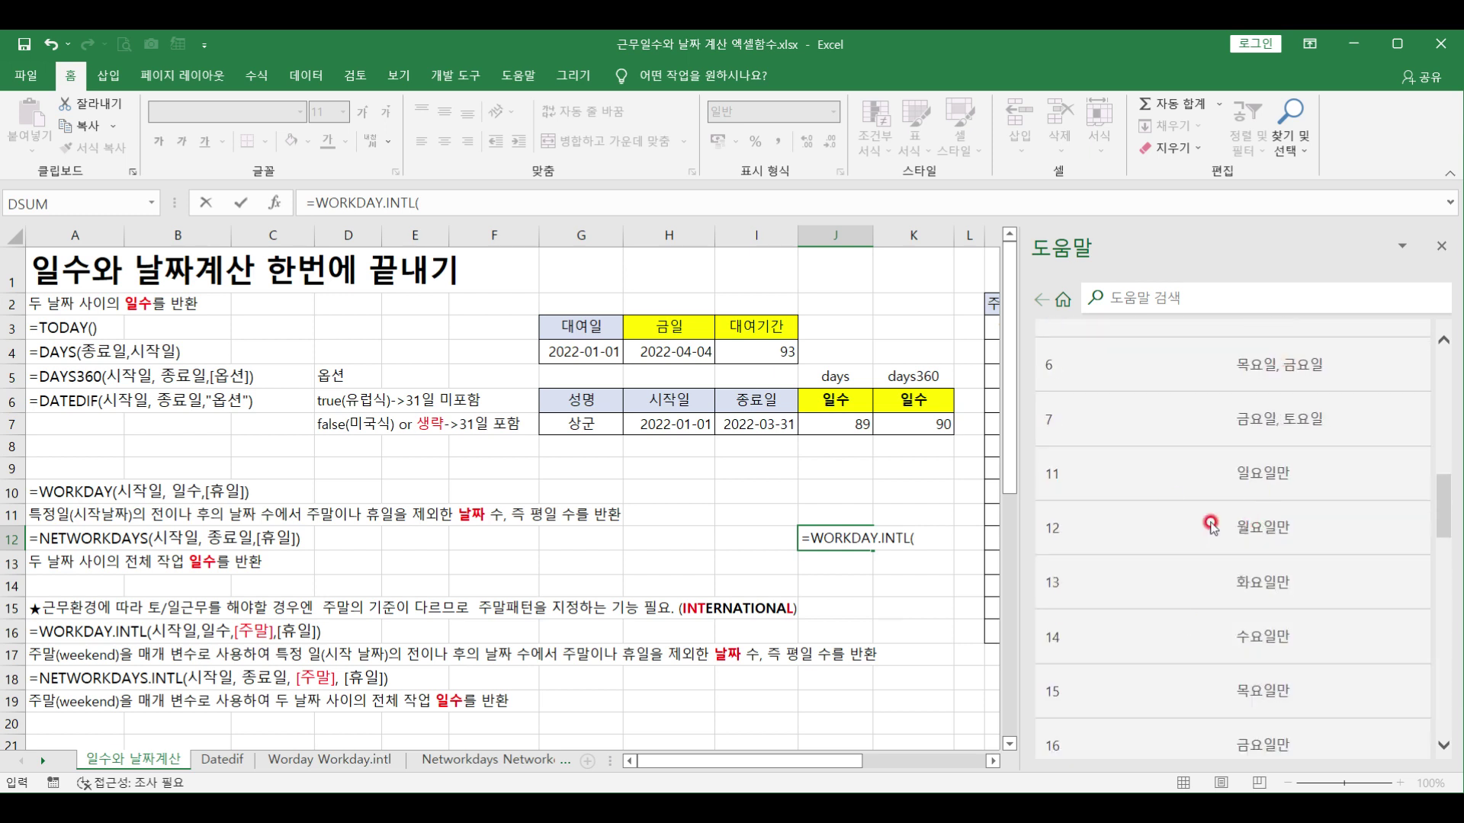
scroll(1234, 486, up, 7)
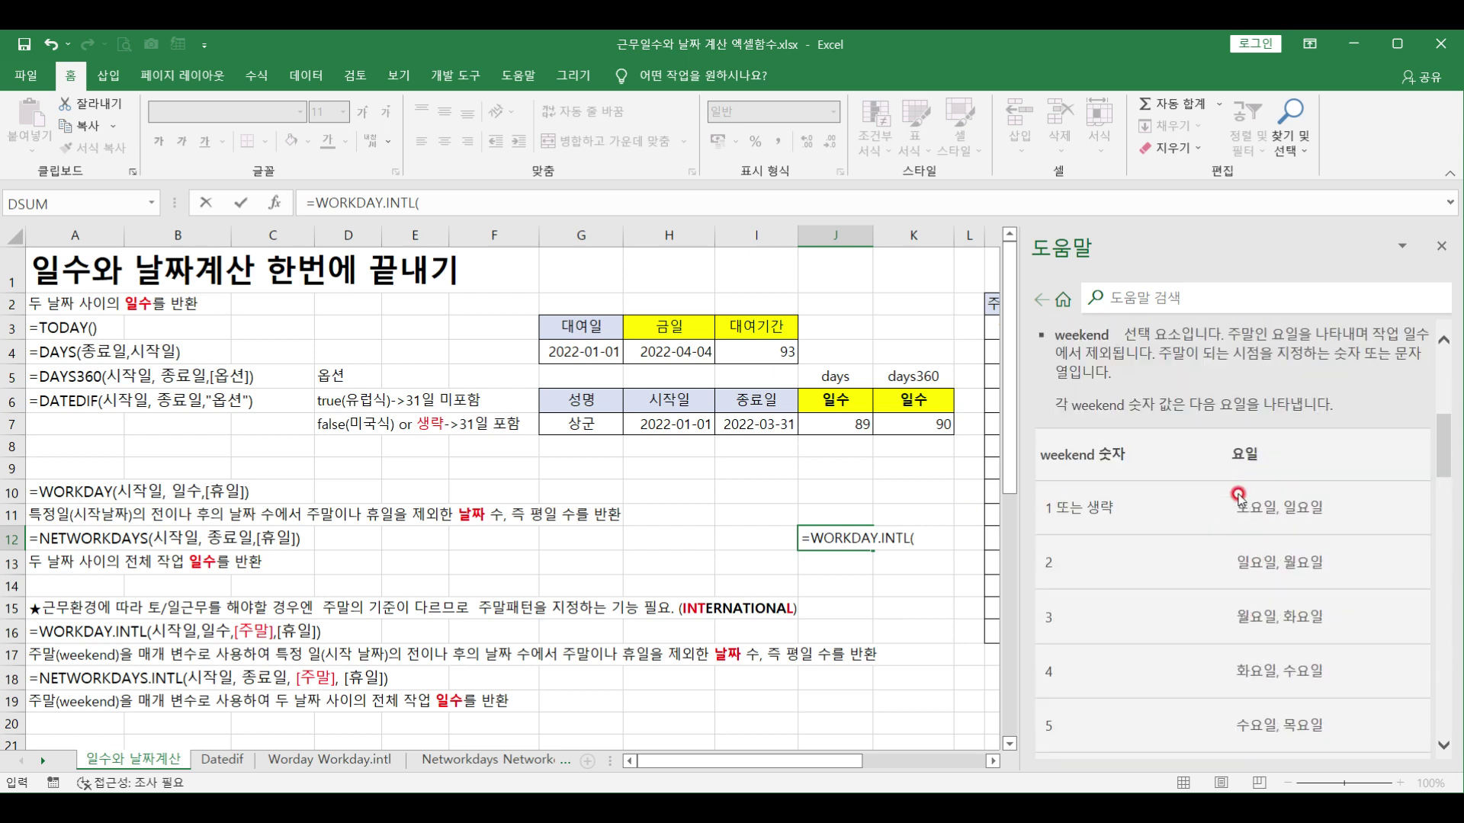
click(1450, 247)
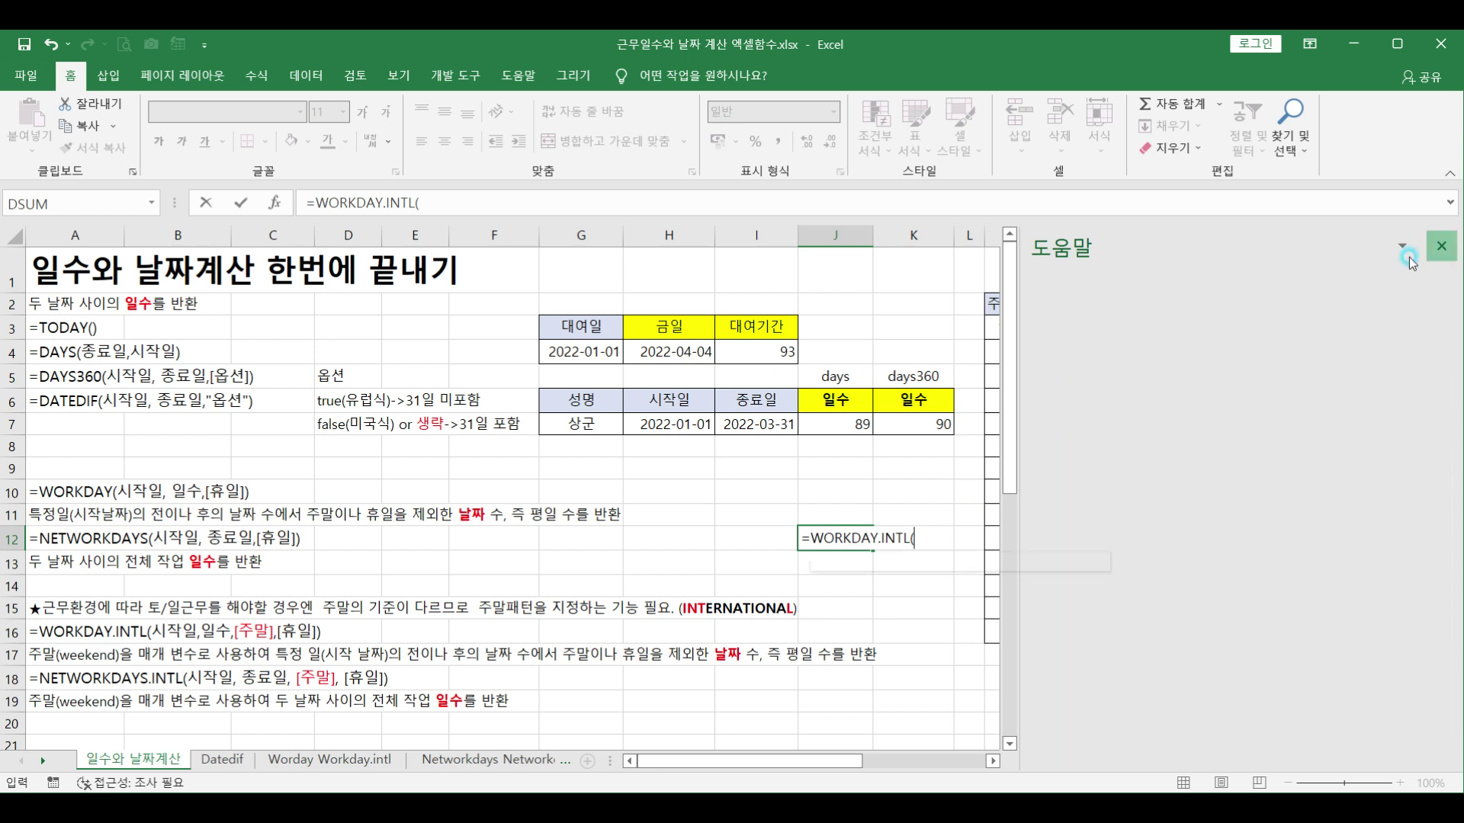
key(Escape)
click(746, 503)
click(778, 543)
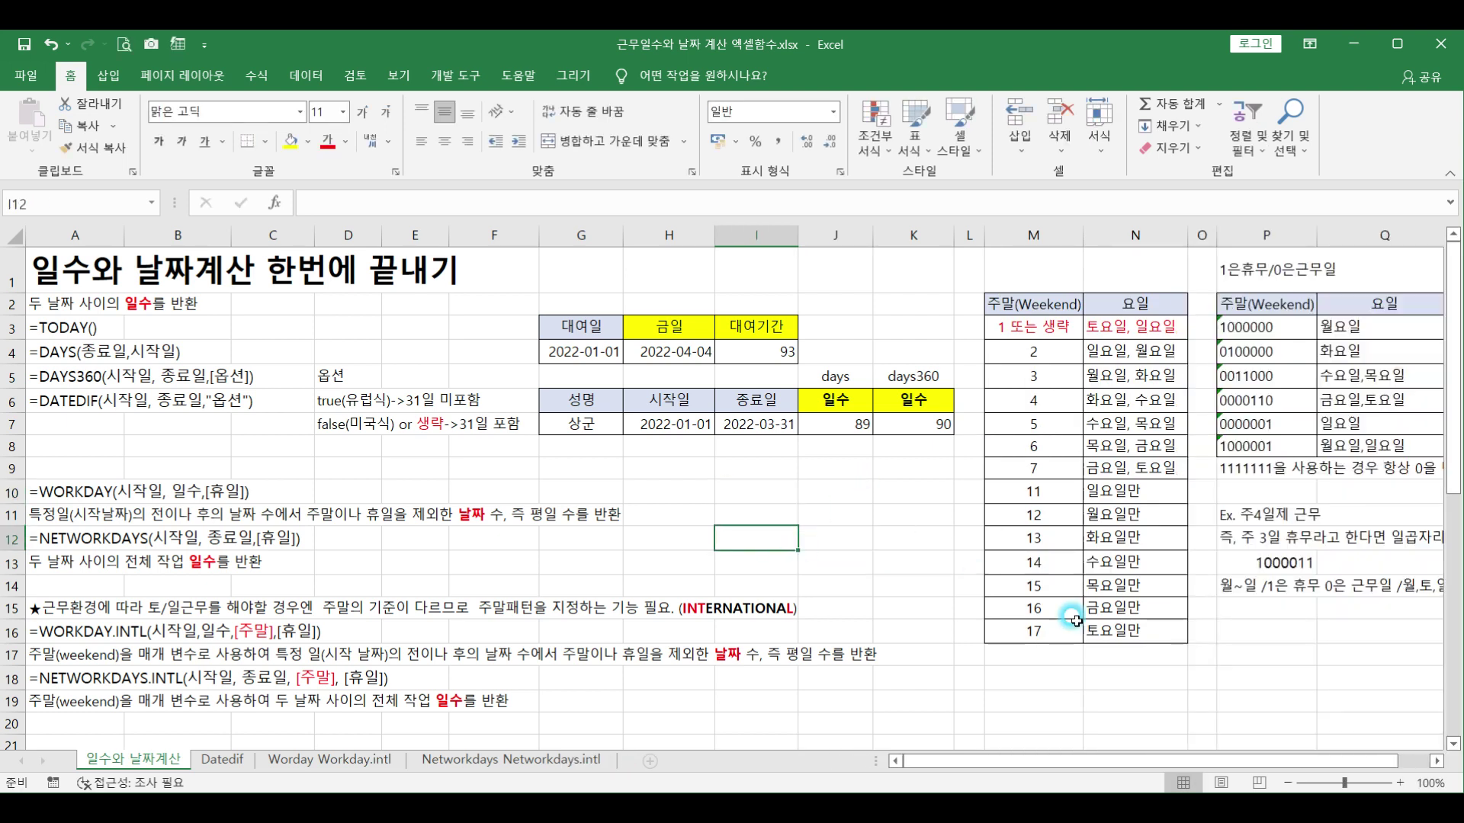
Check the formula options and the function ScreenTip setting (함수 화면 설명 표시) in the advanced Excel options, and close the dialog.
right_click(461, 167)
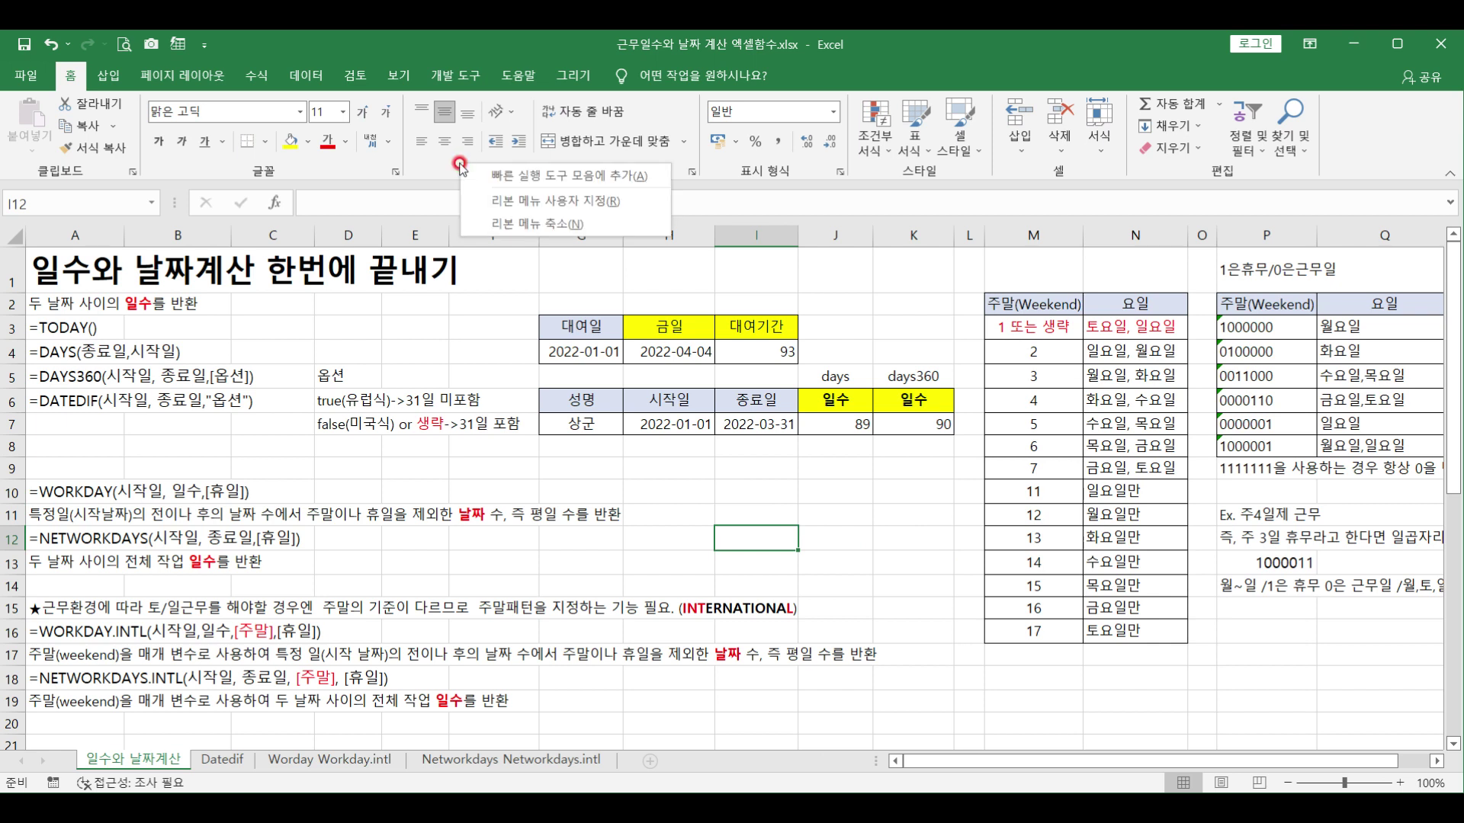
click(507, 201)
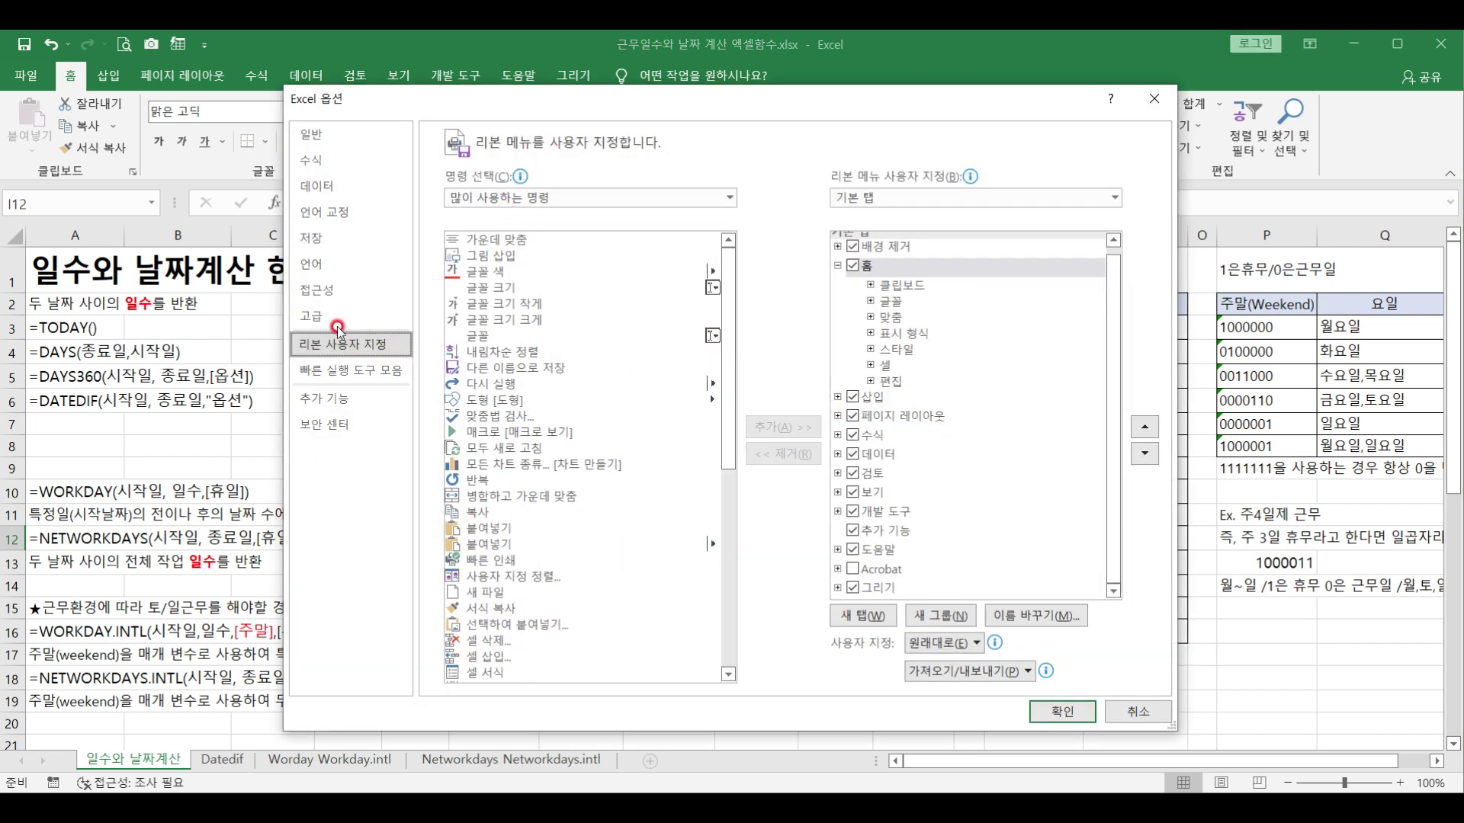
click(328, 161)
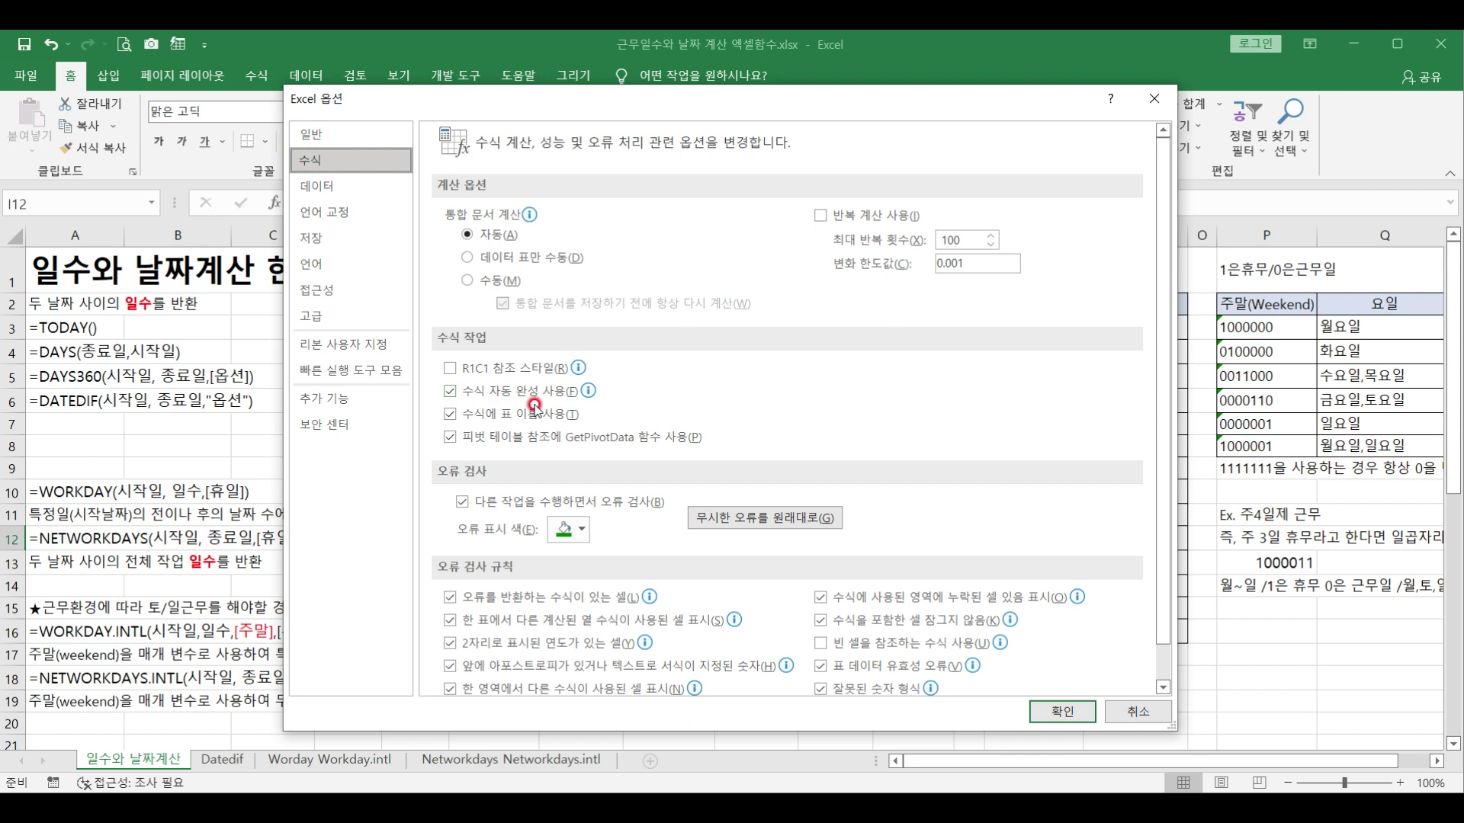
click(312, 316)
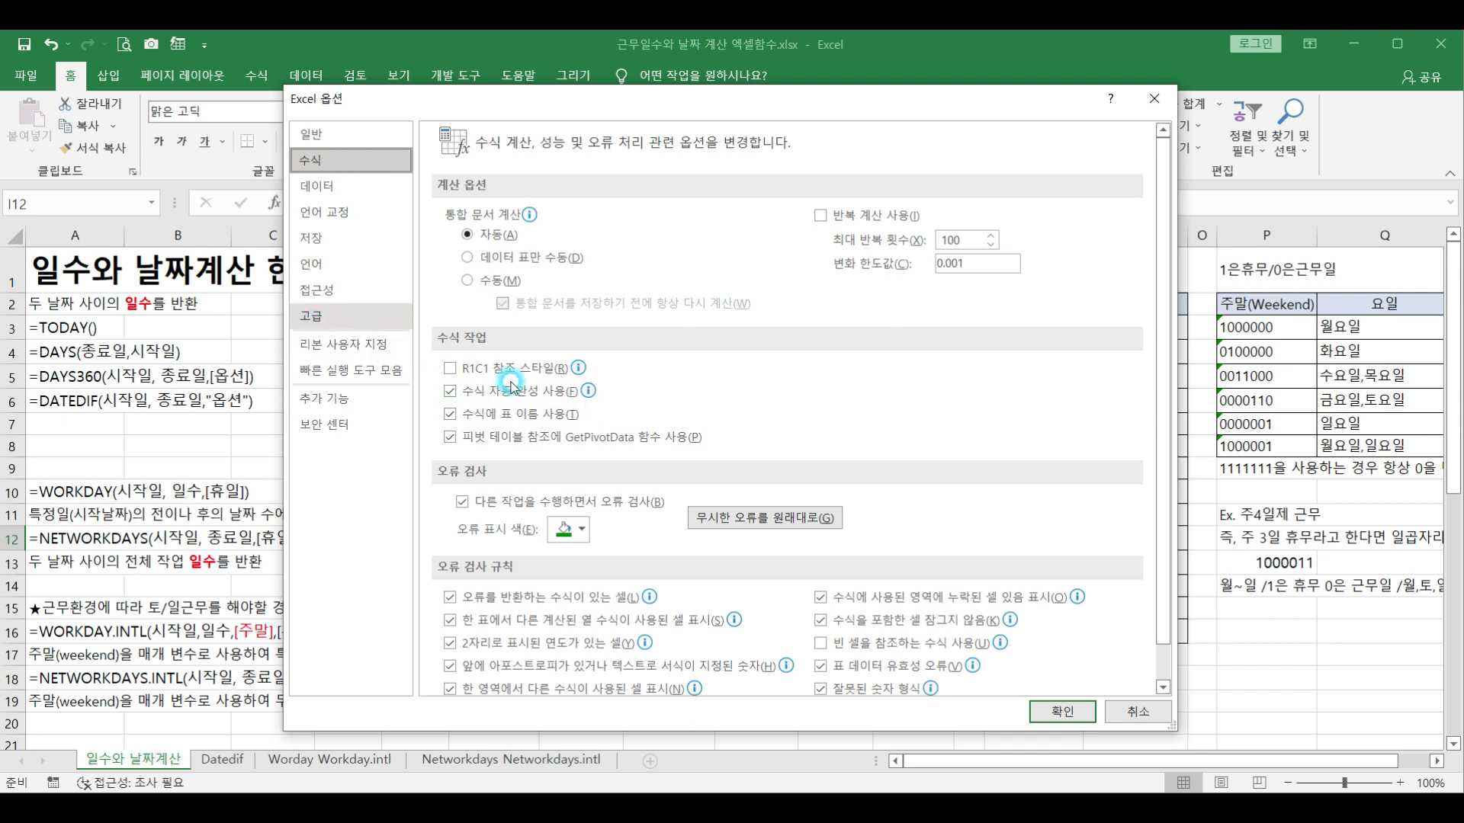
scroll(671, 439, down, 12)
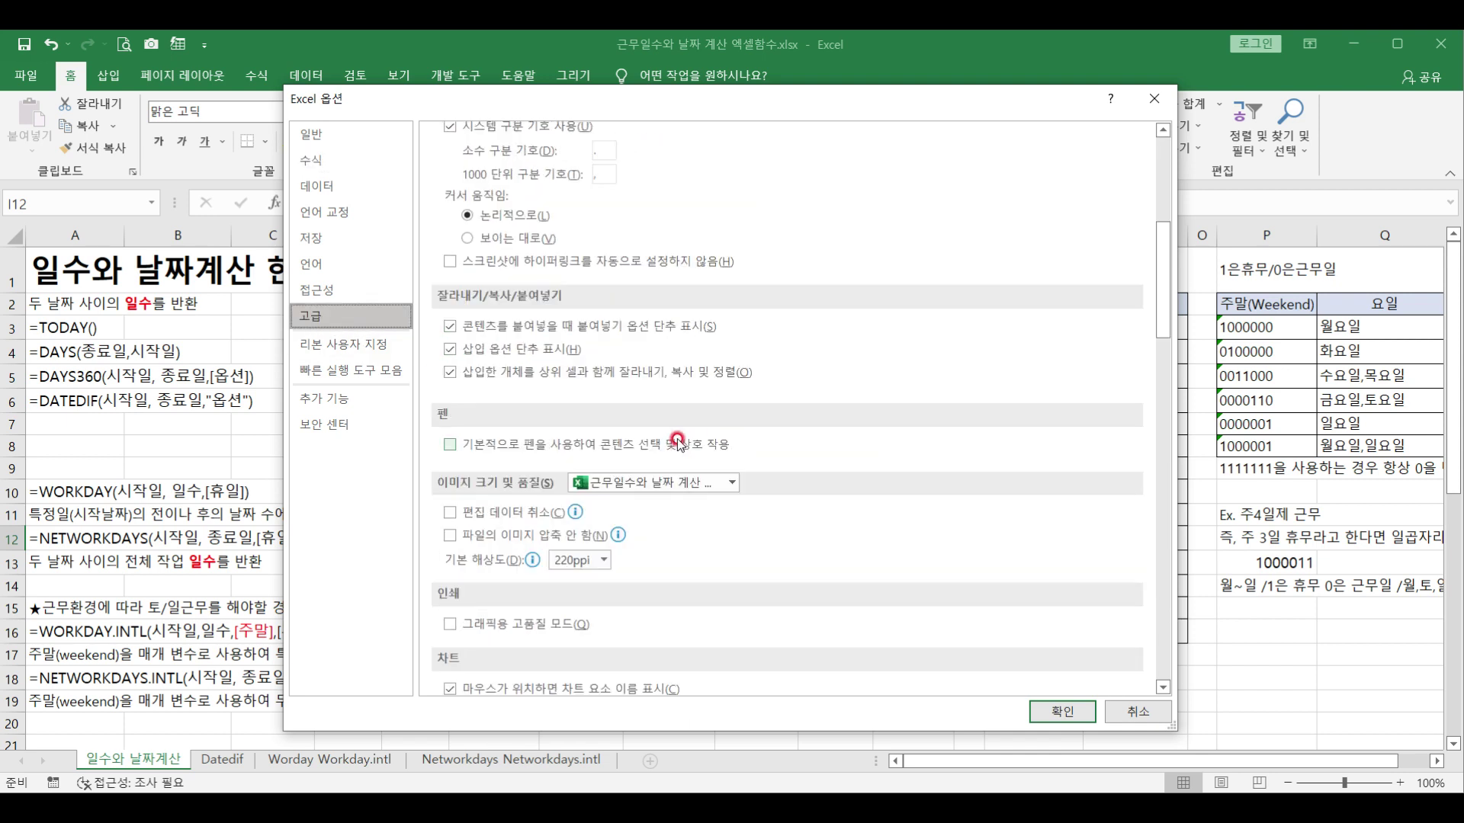
scroll(678, 441, down, 7)
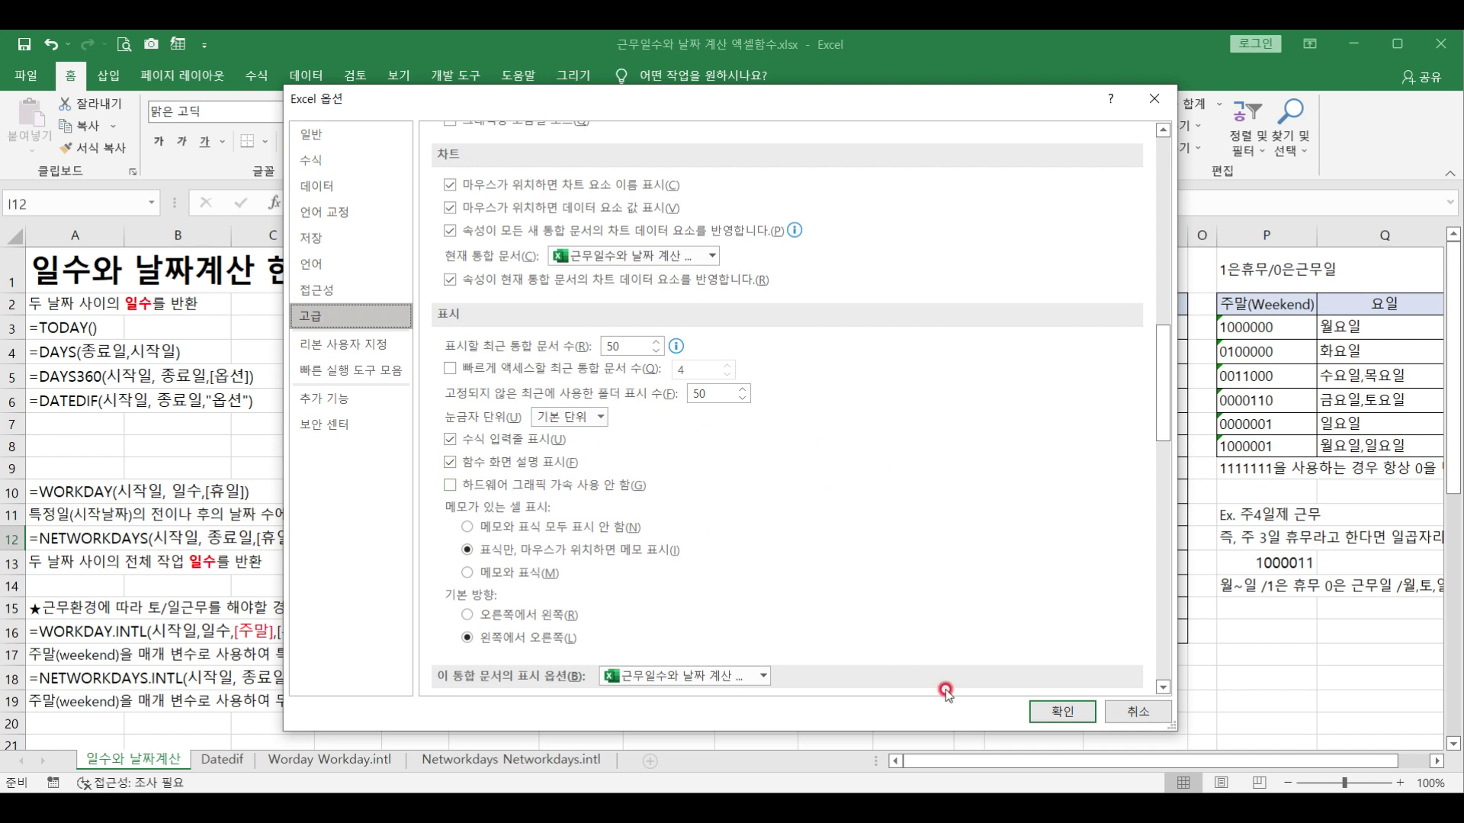
click(1076, 714)
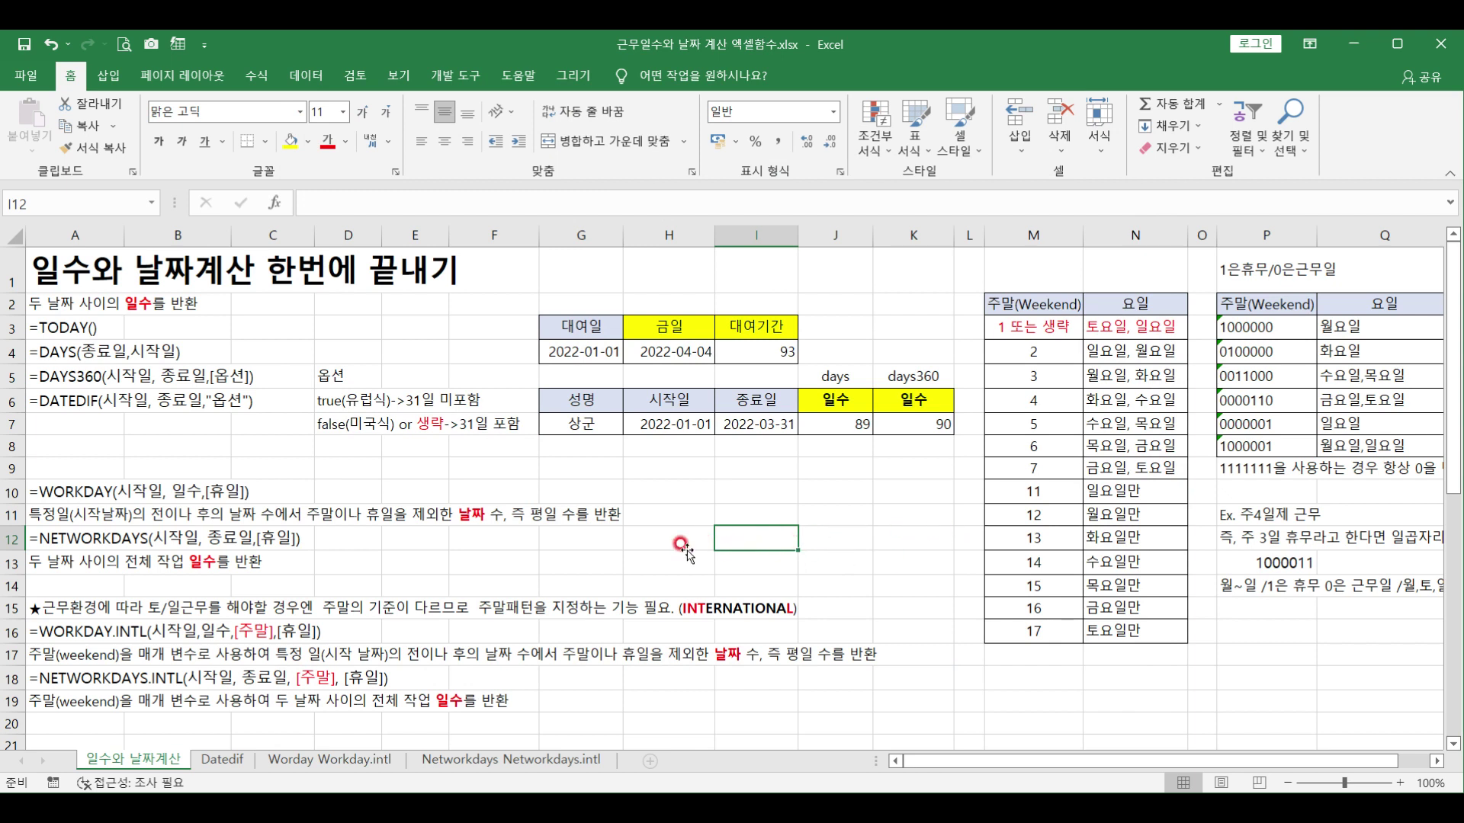
Review the WORKDAY, NETWORKDAYS and INTL syntax notes in rows 10 to 19 and the weekend number table in M2:N16.
click(55, 490)
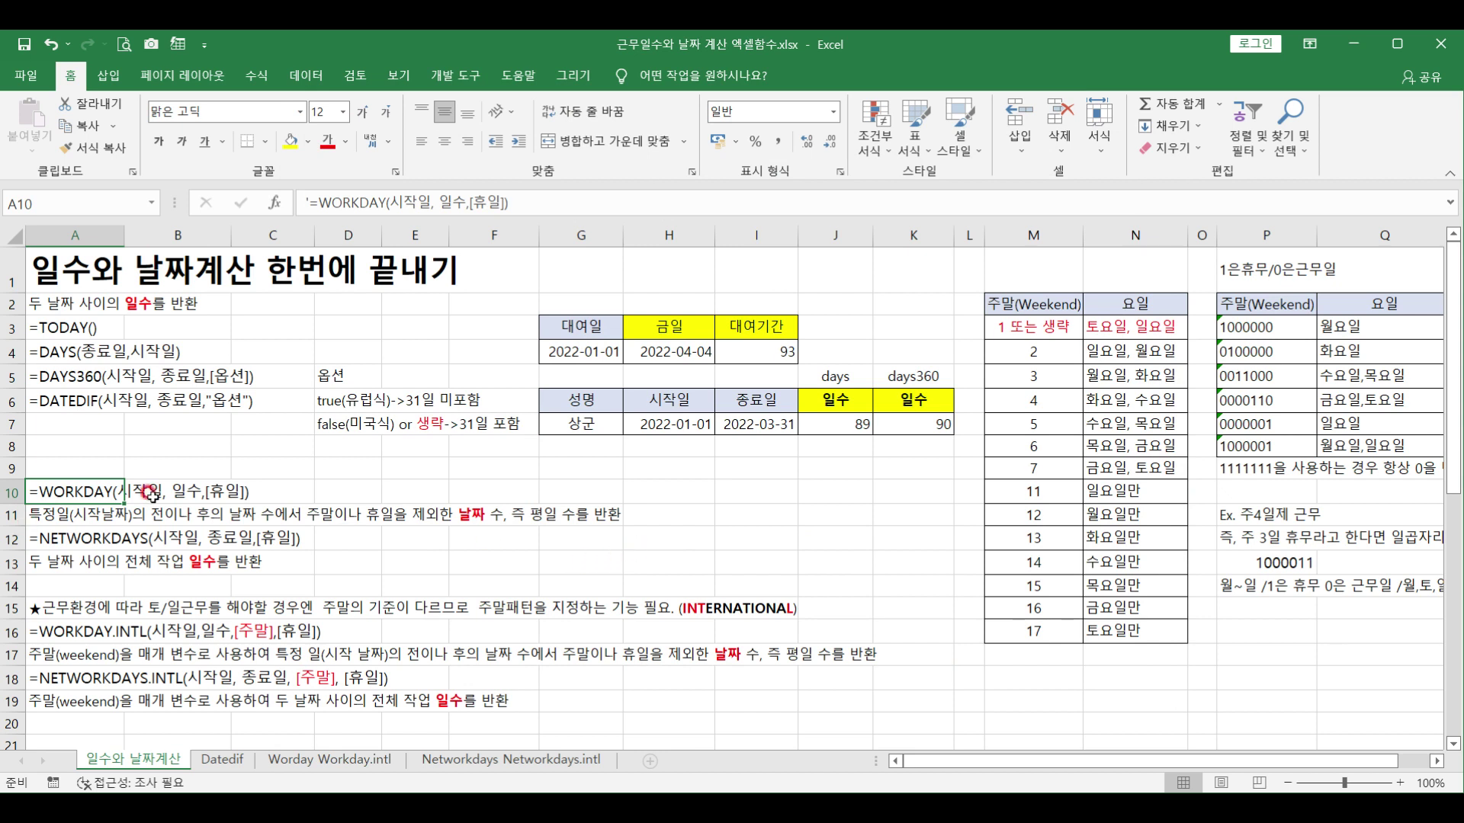
click(360, 490)
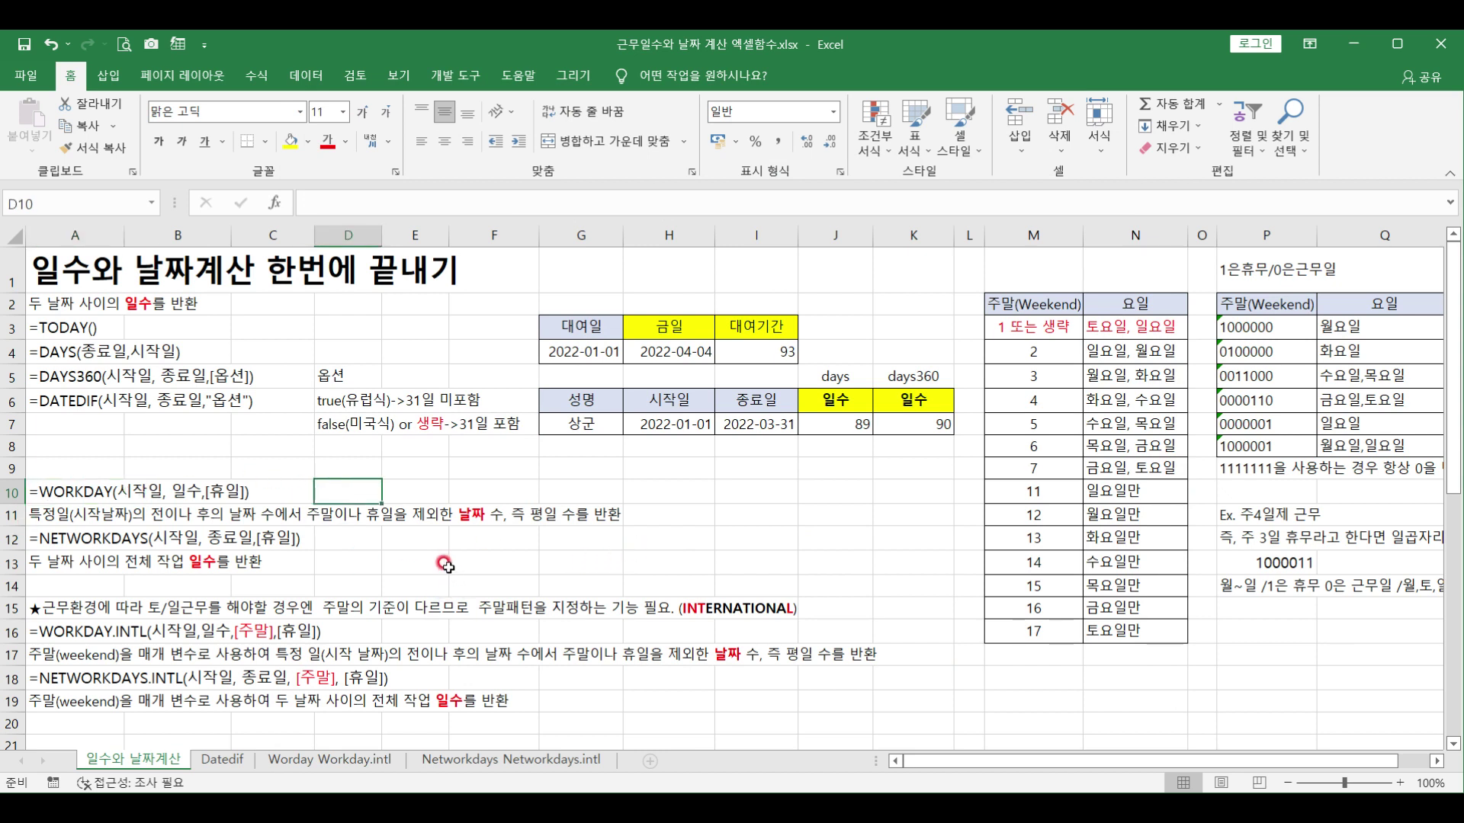
click(418, 561)
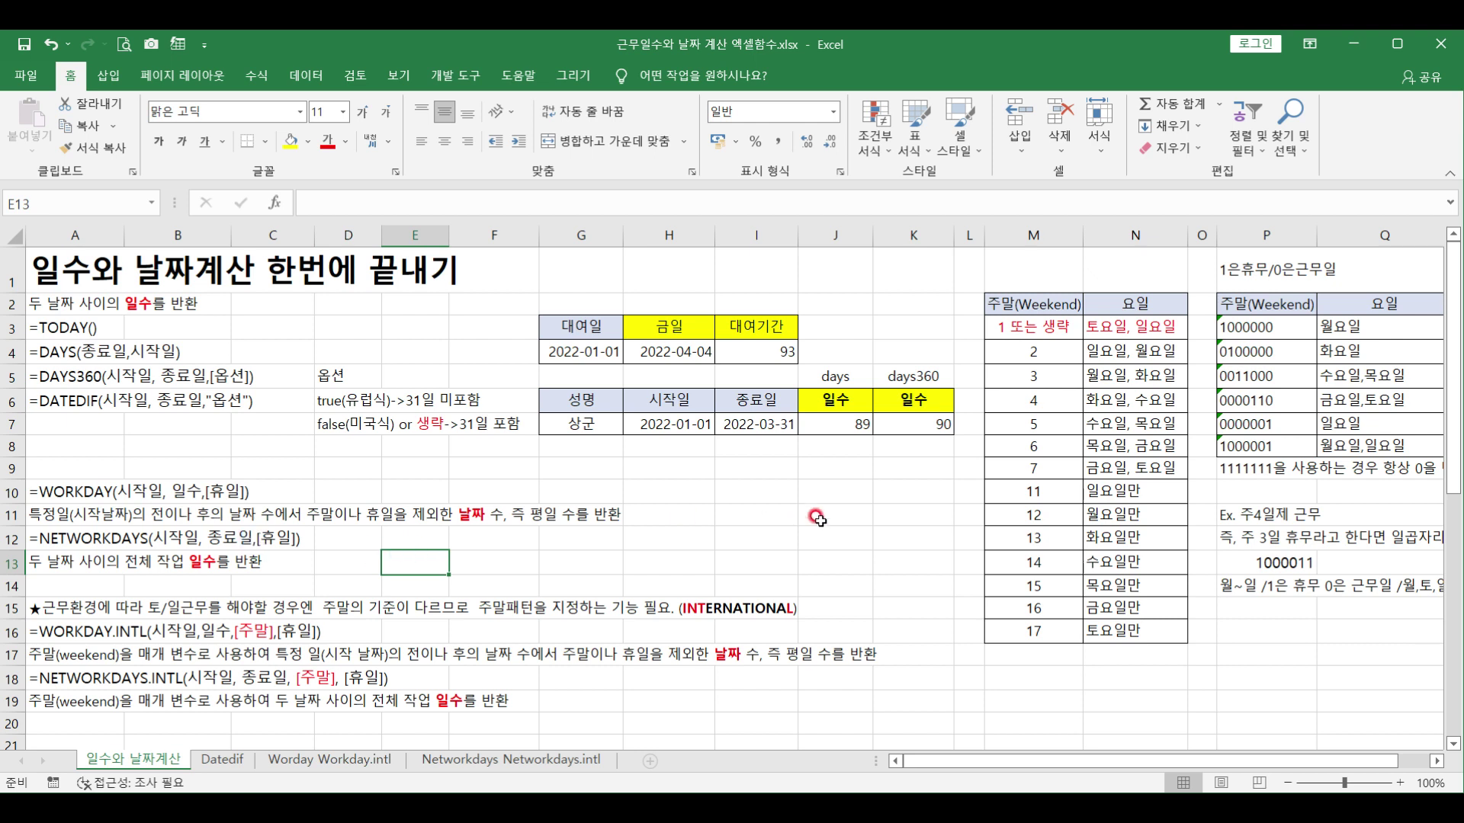
drag(1004, 305, 1106, 614)
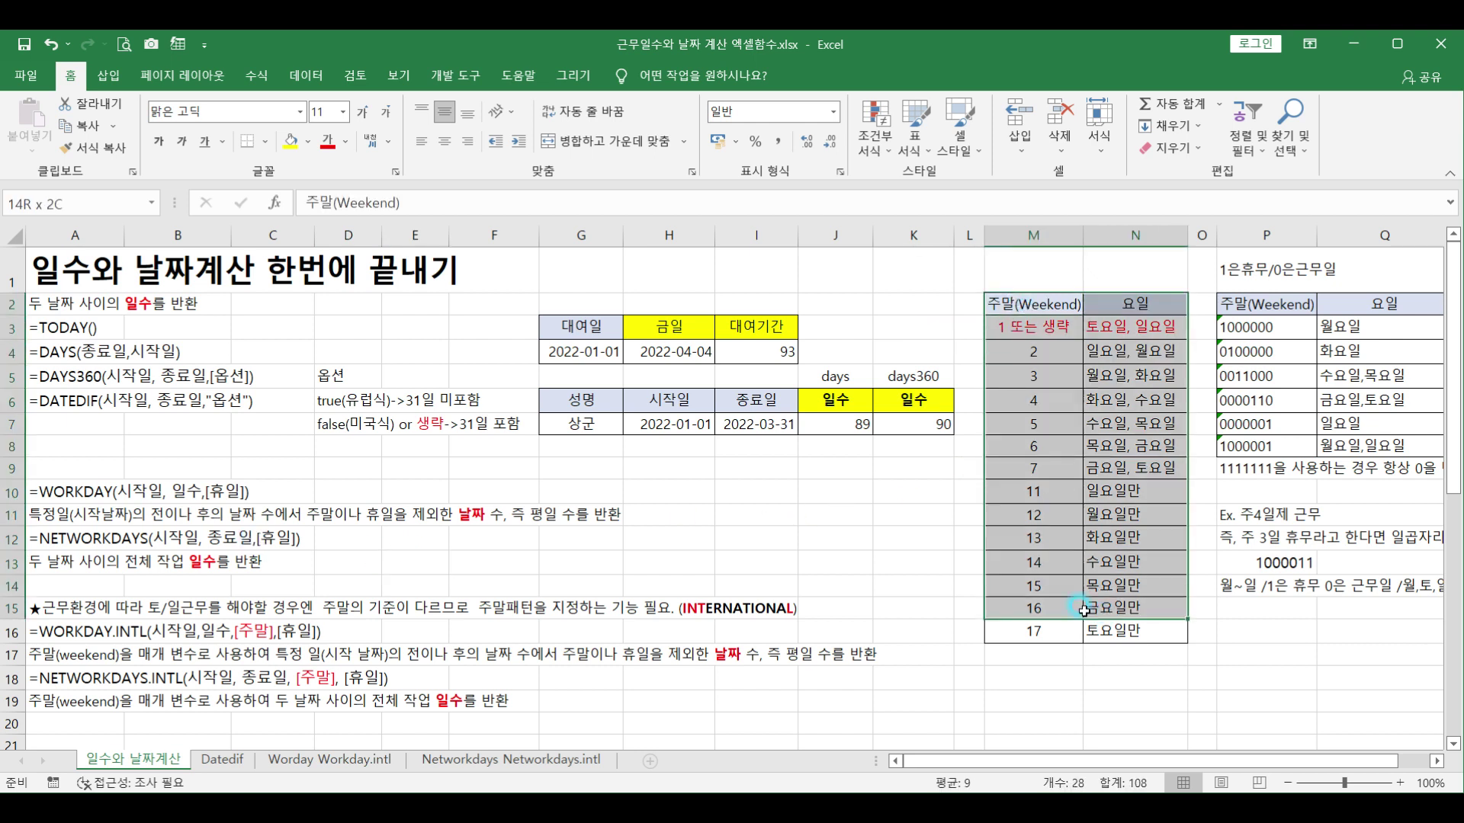
click(658, 515)
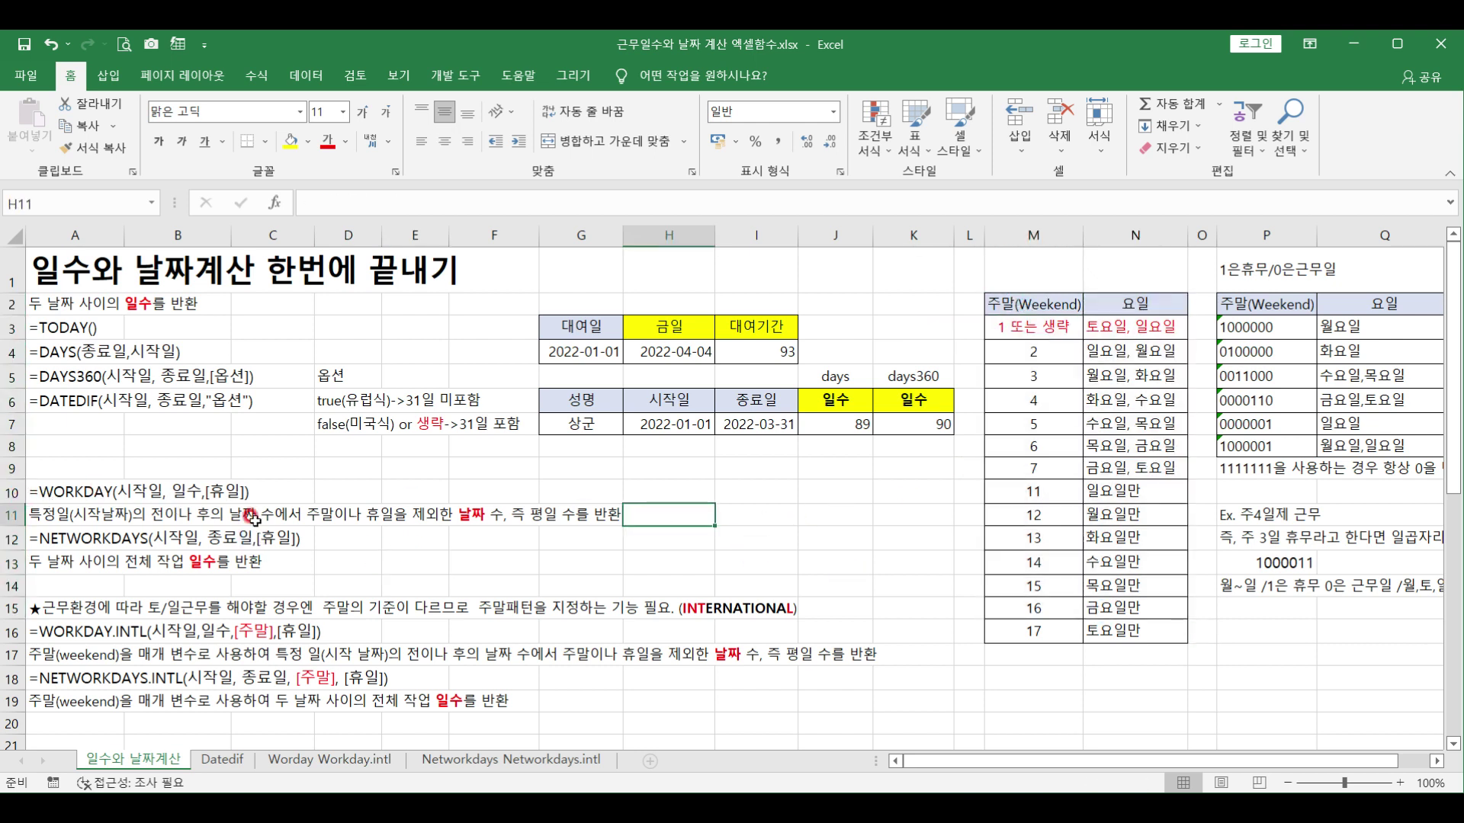
click(349, 486)
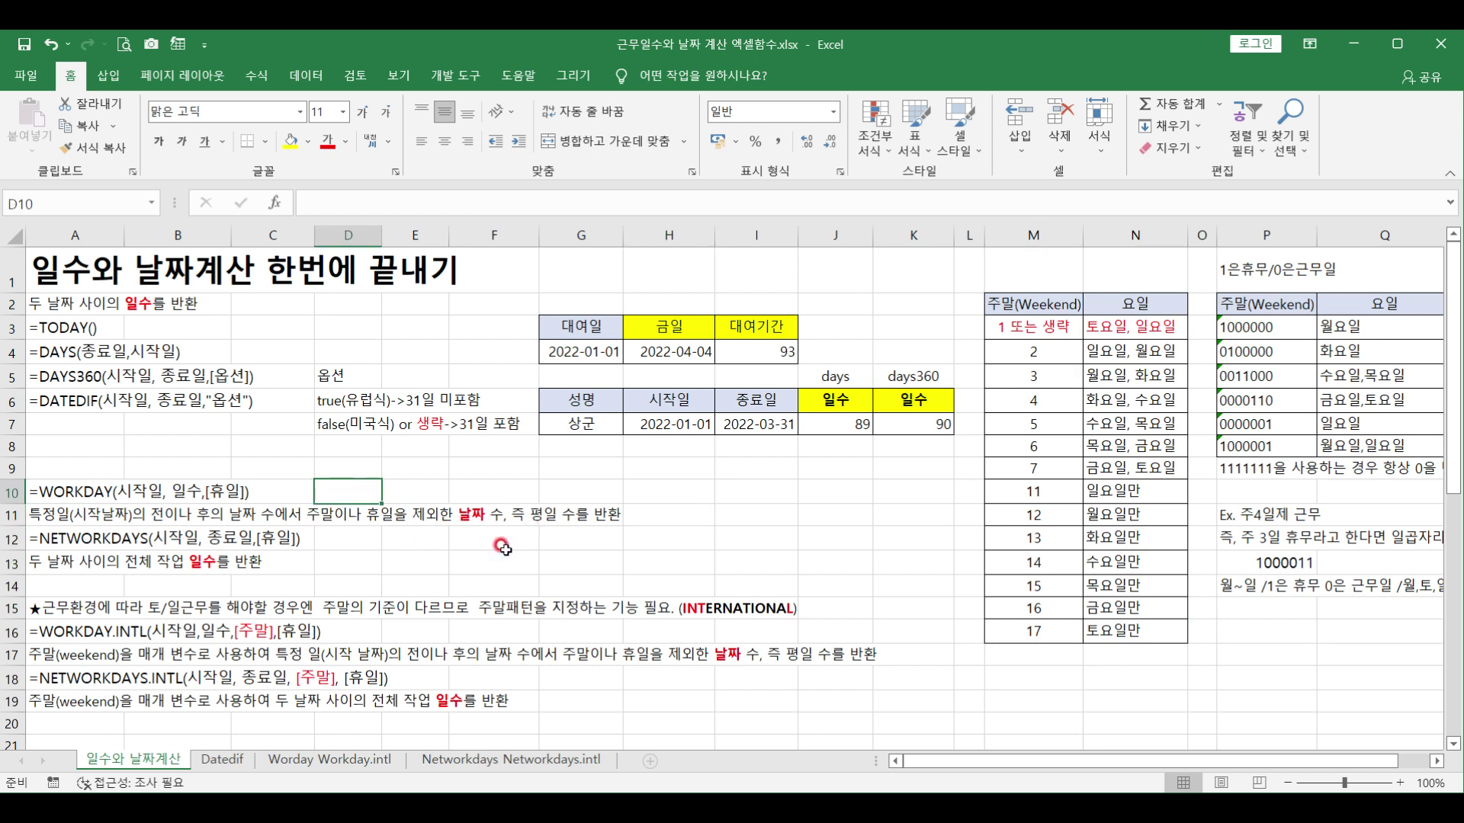
click(351, 538)
click(341, 565)
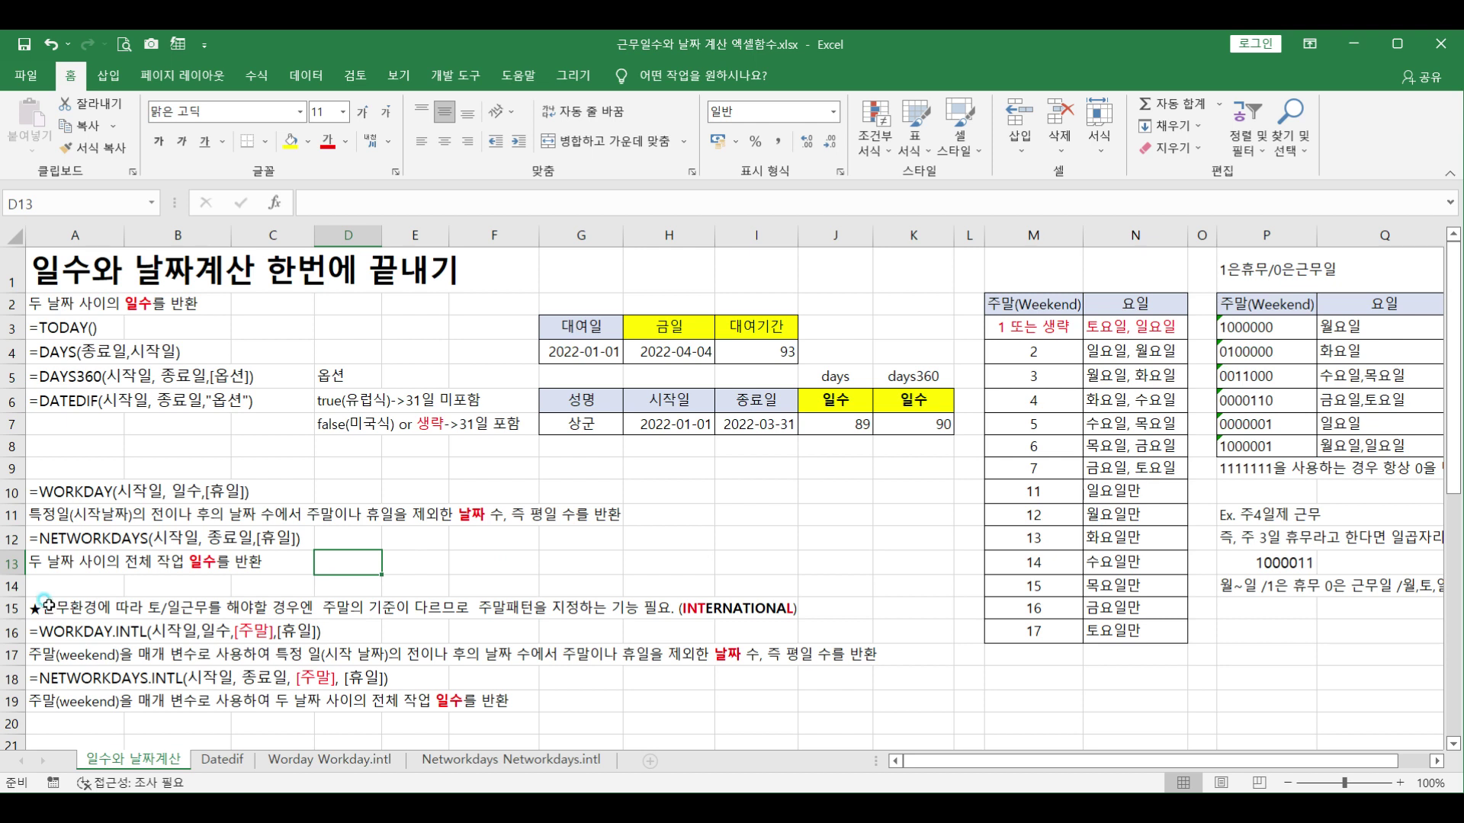
click(70, 602)
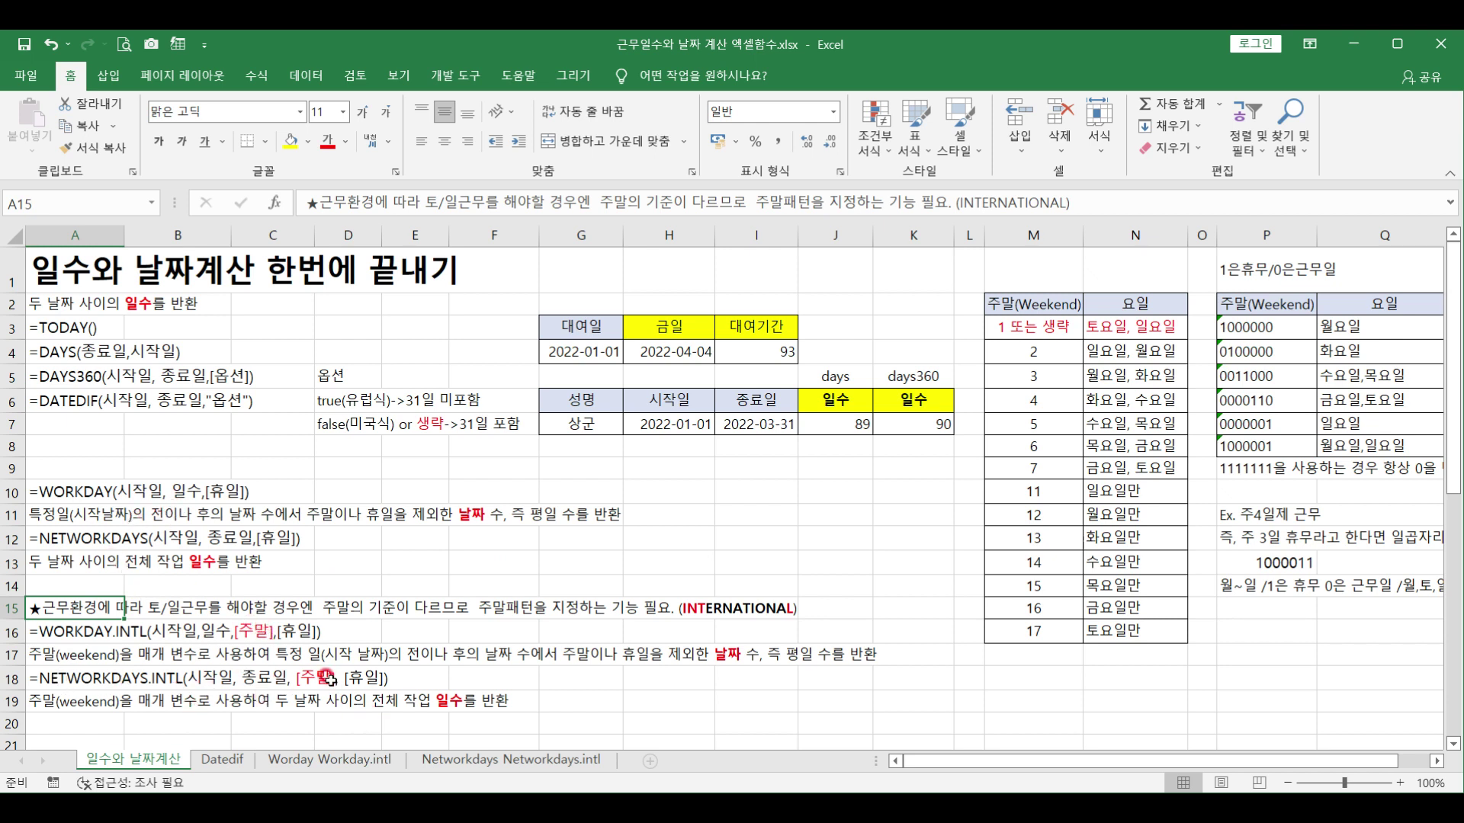
click(69, 706)
click(47, 648)
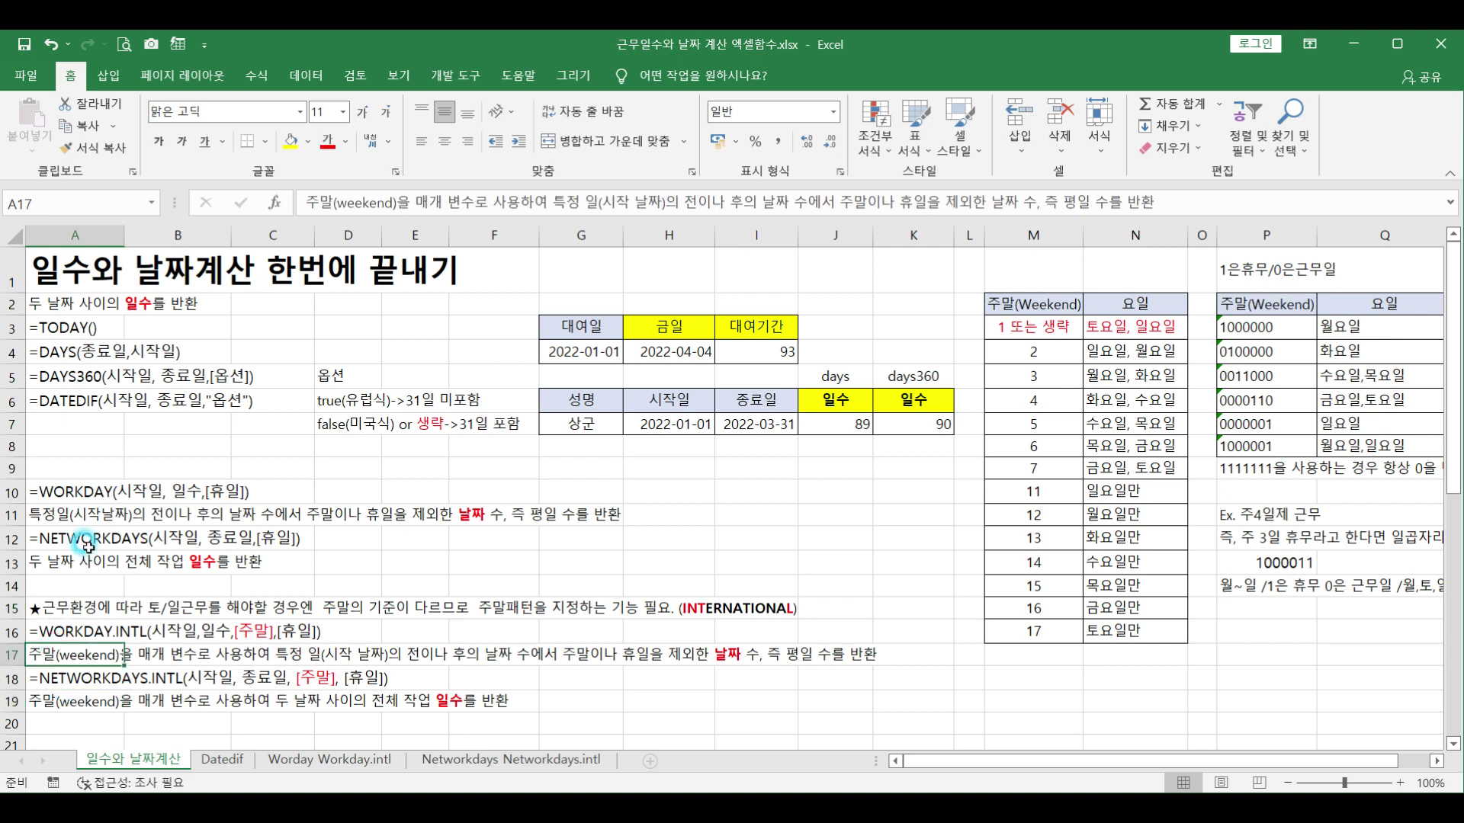
Read the notes in A22 and A23 on how WORKDAY and NETWORKDAYS treat the start date.
scroll(85, 544, down, 1)
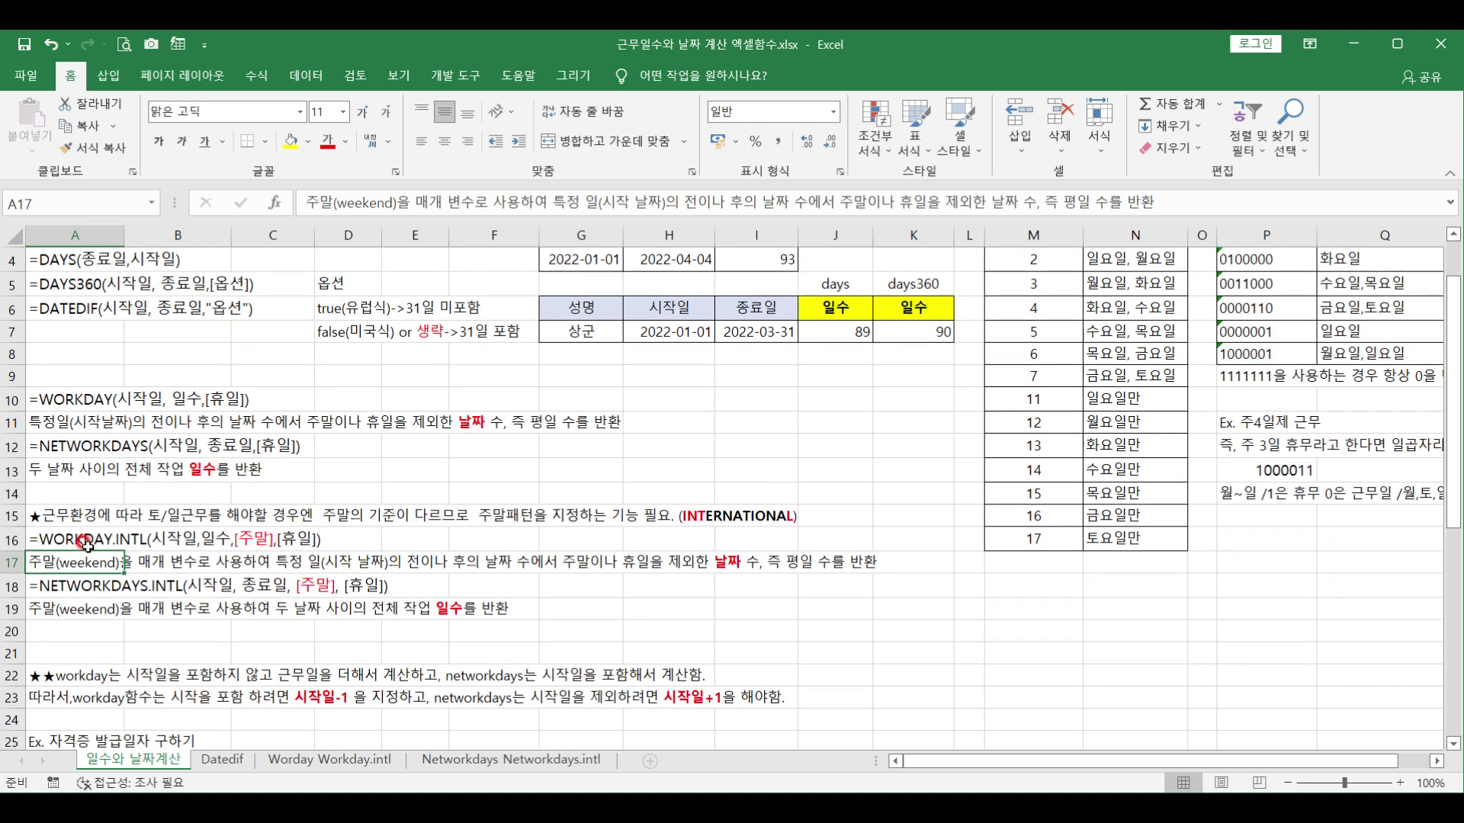
scroll(224, 599, down, 2)
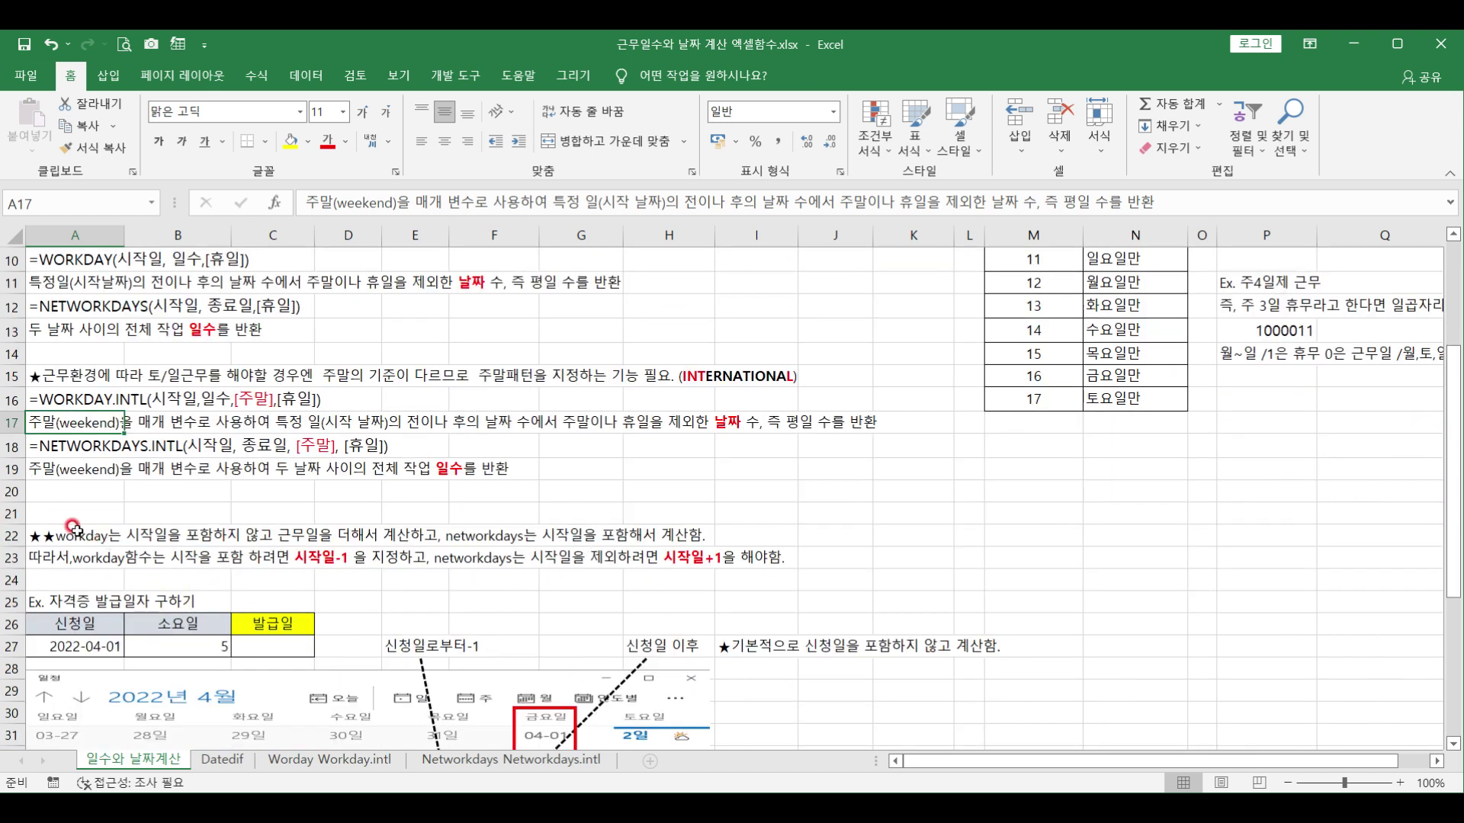
click(77, 526)
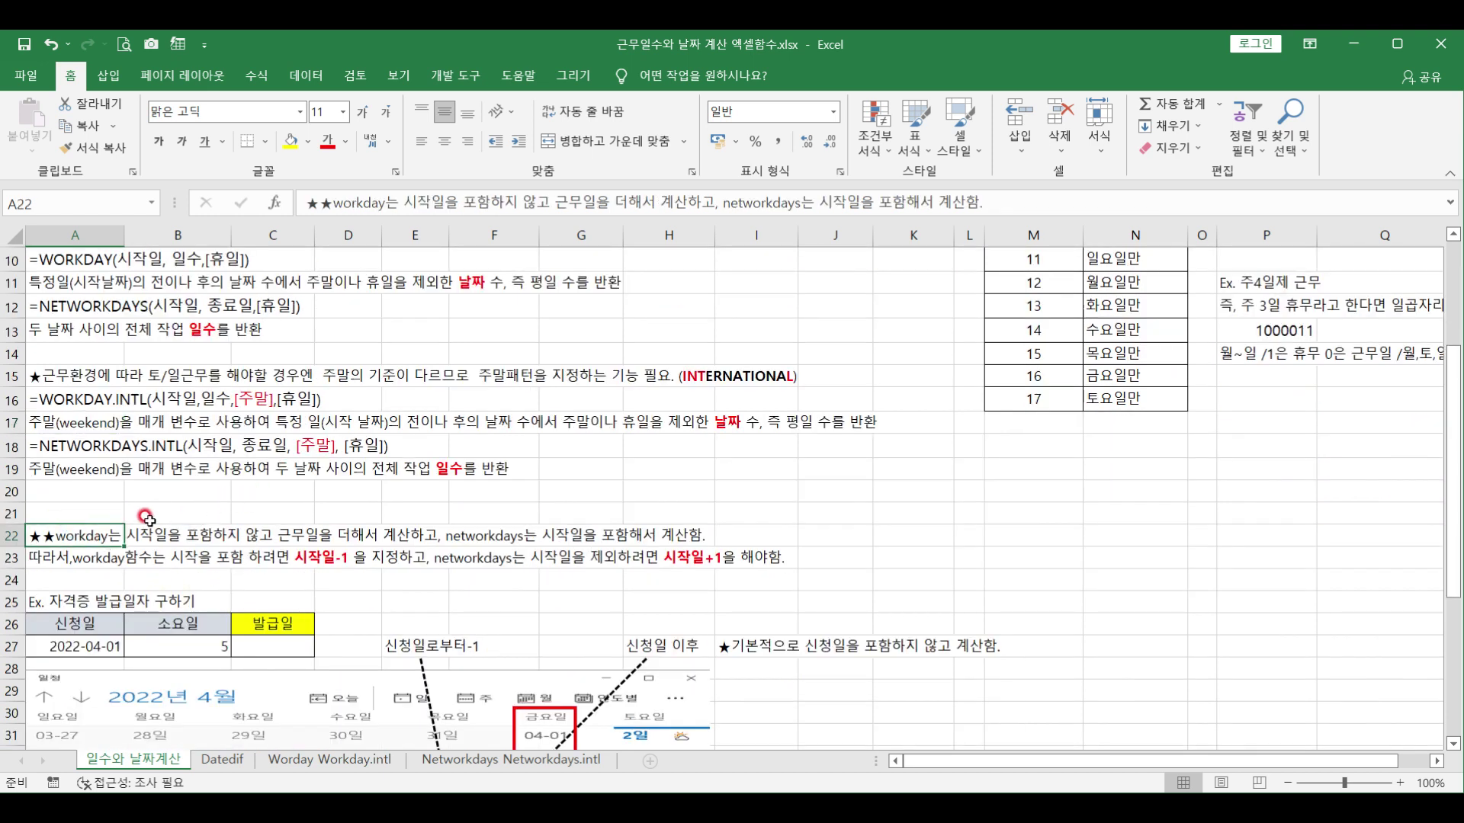
scroll(145, 563, down, 1)
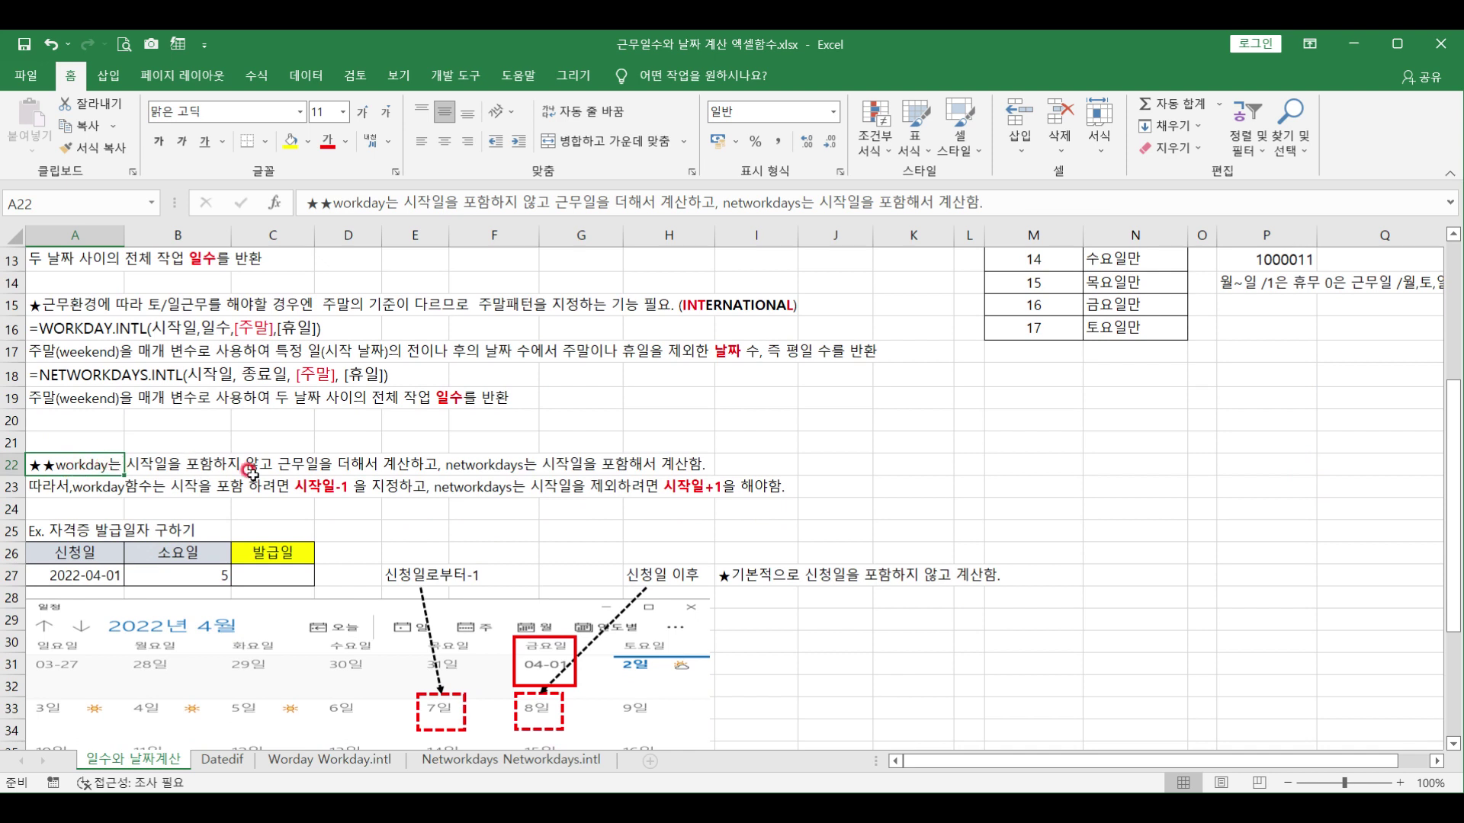
scroll(249, 476, down, 1)
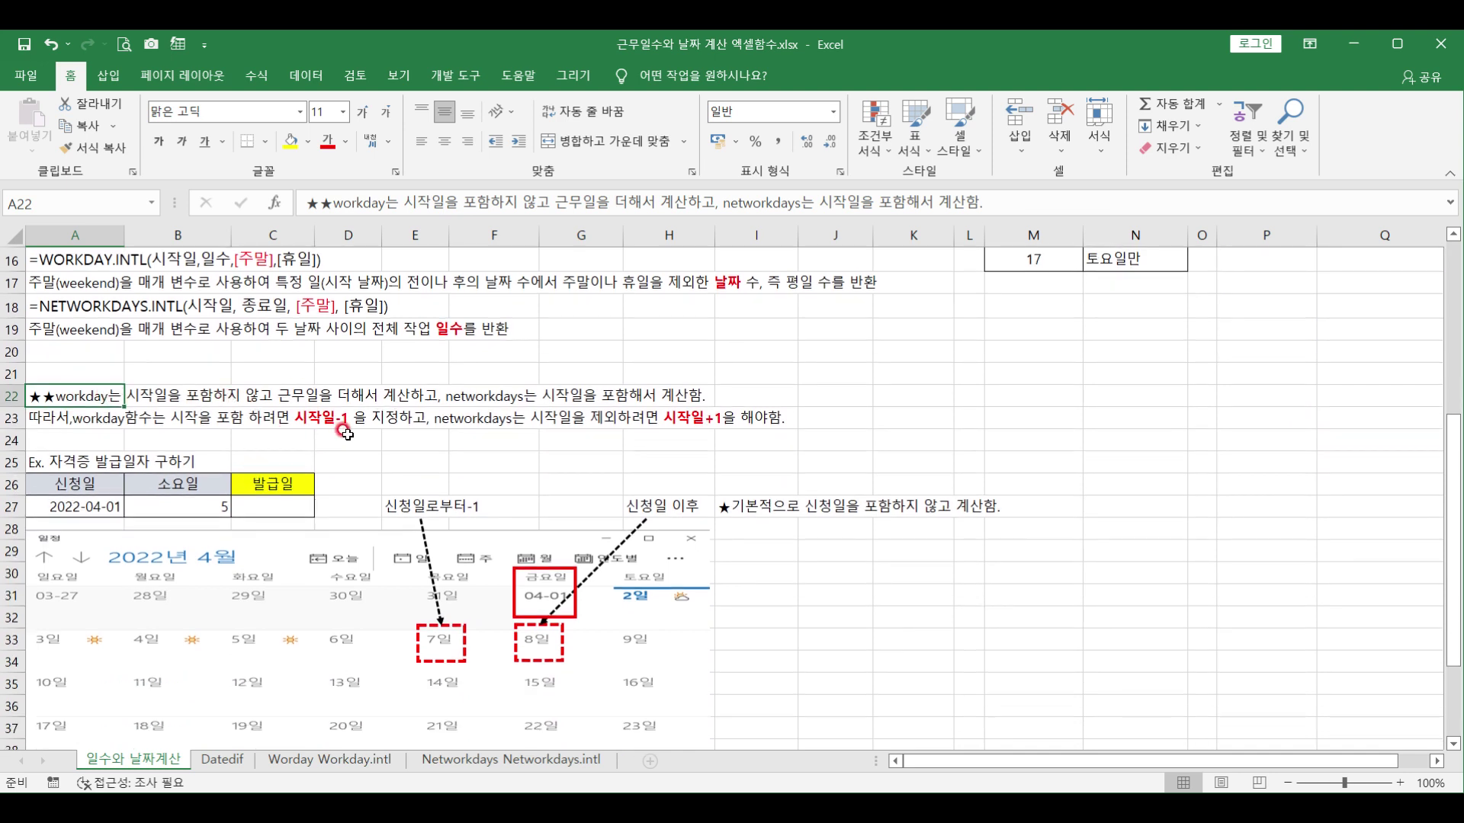
scroll(329, 429, down, 1)
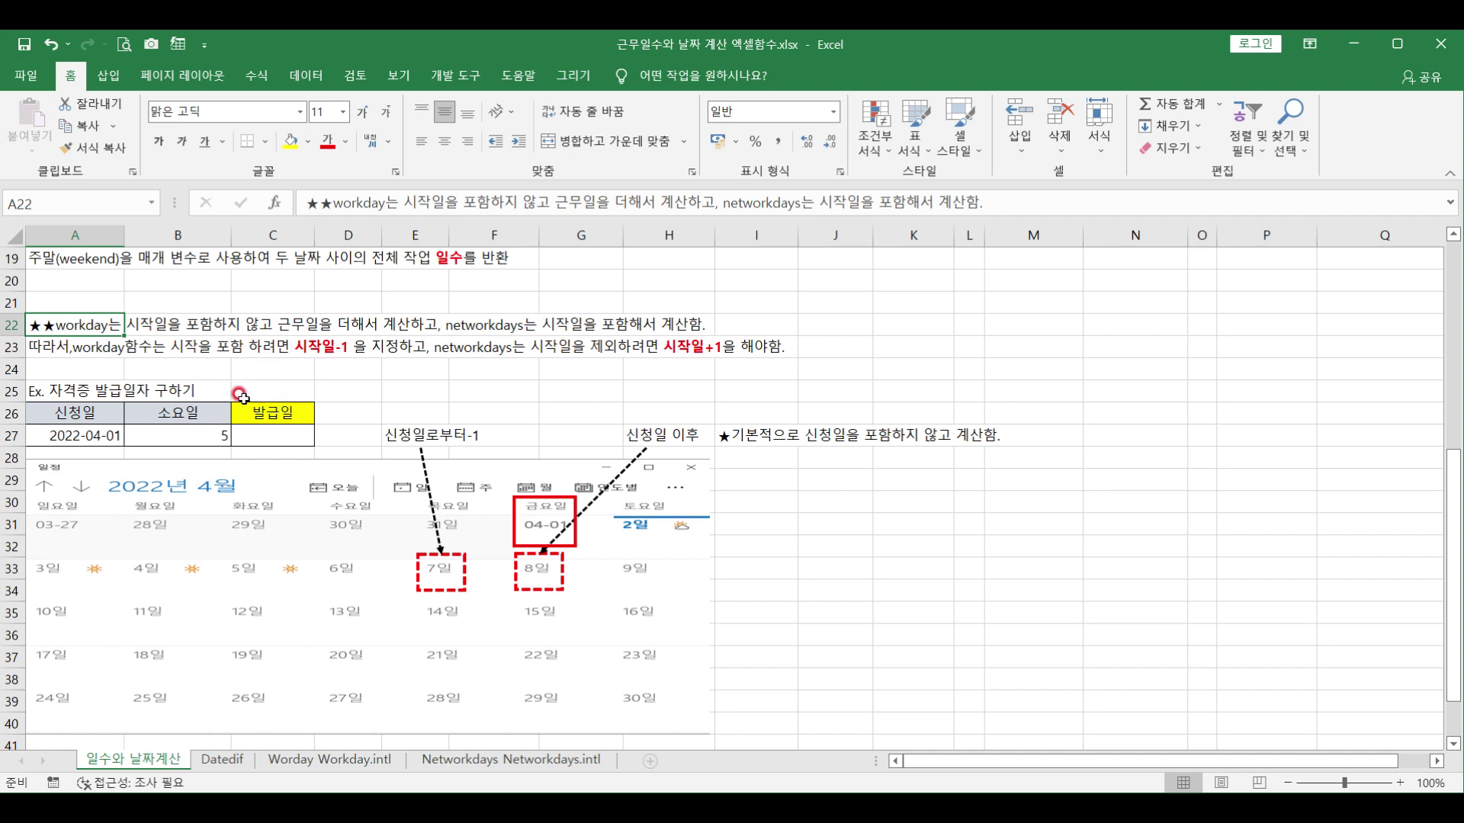
click(66, 350)
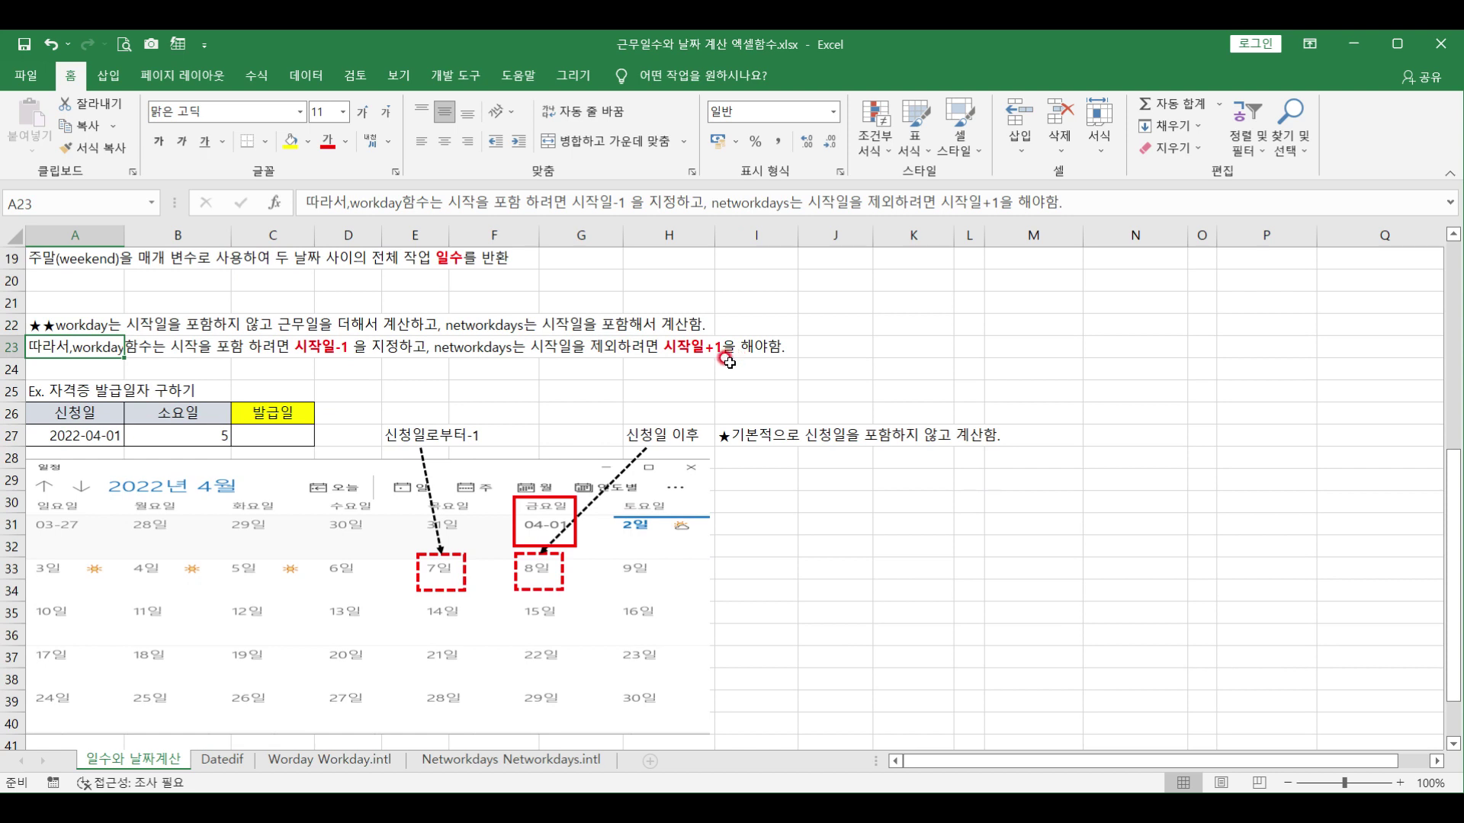
Calculate the certificate's issue date in C27 from the application date and required days with =WORKDAY(A27,B27).
click(67, 433)
click(50, 389)
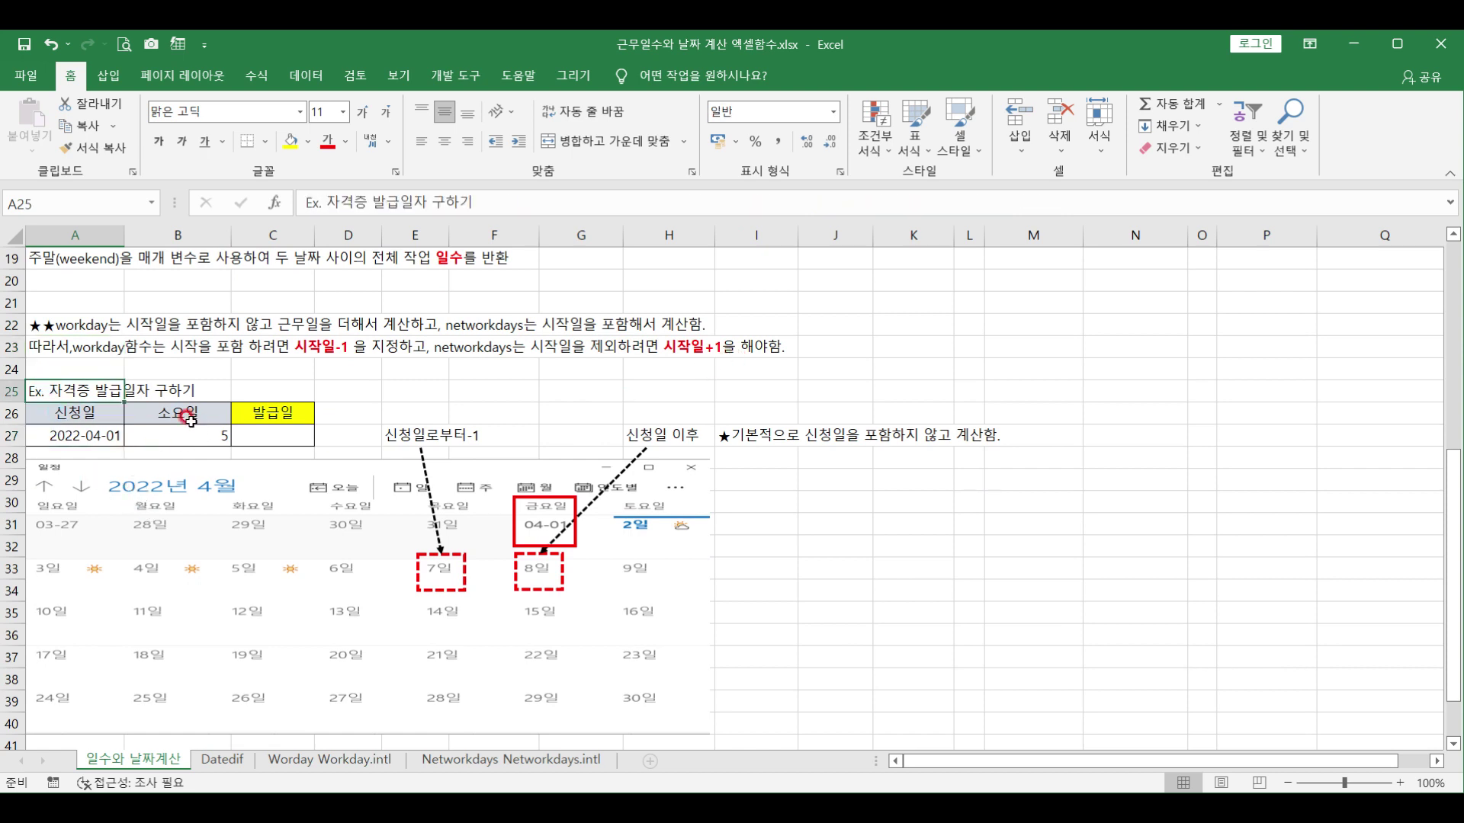
click(65, 433)
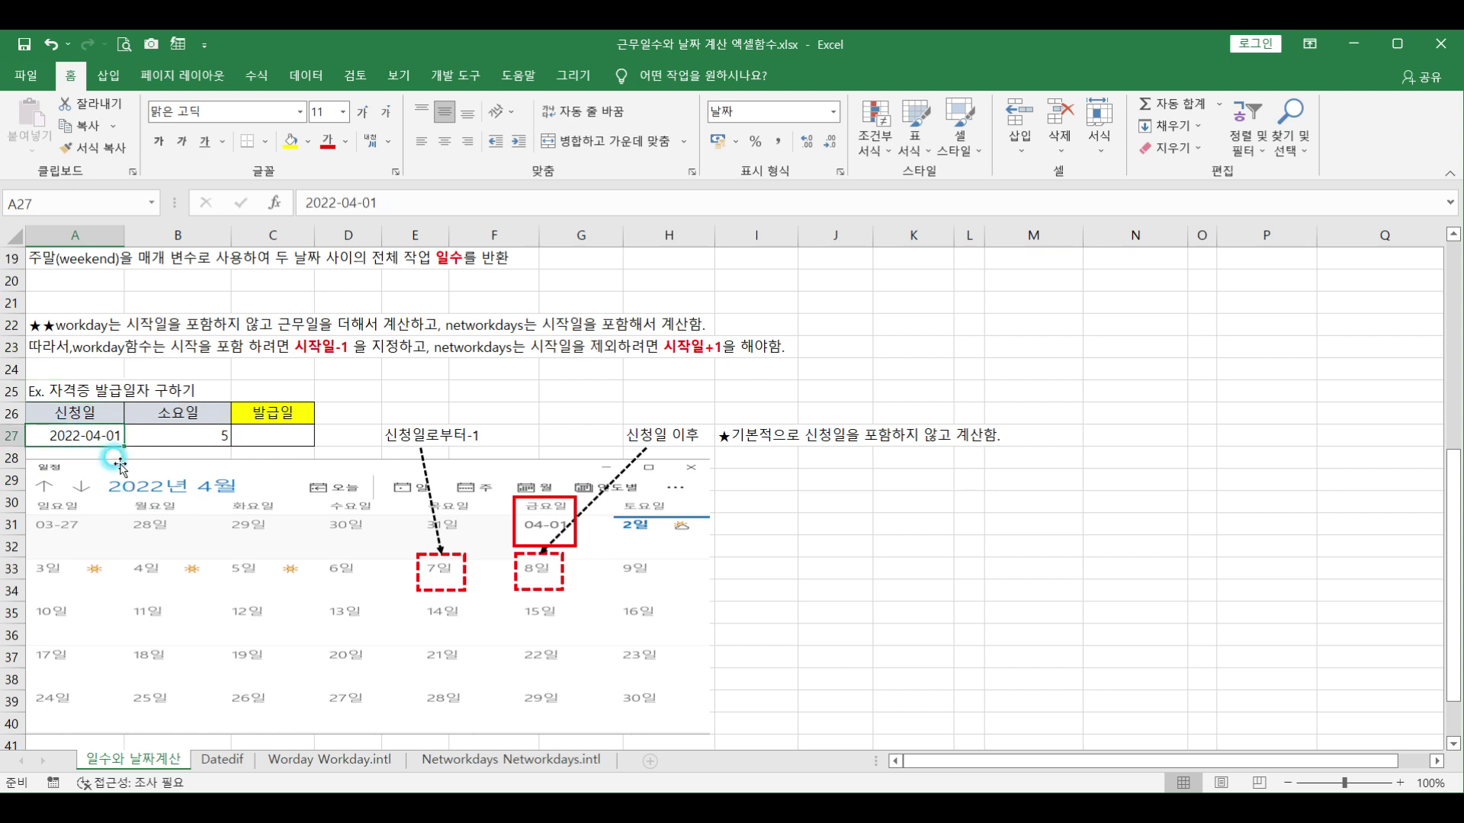
click(256, 432)
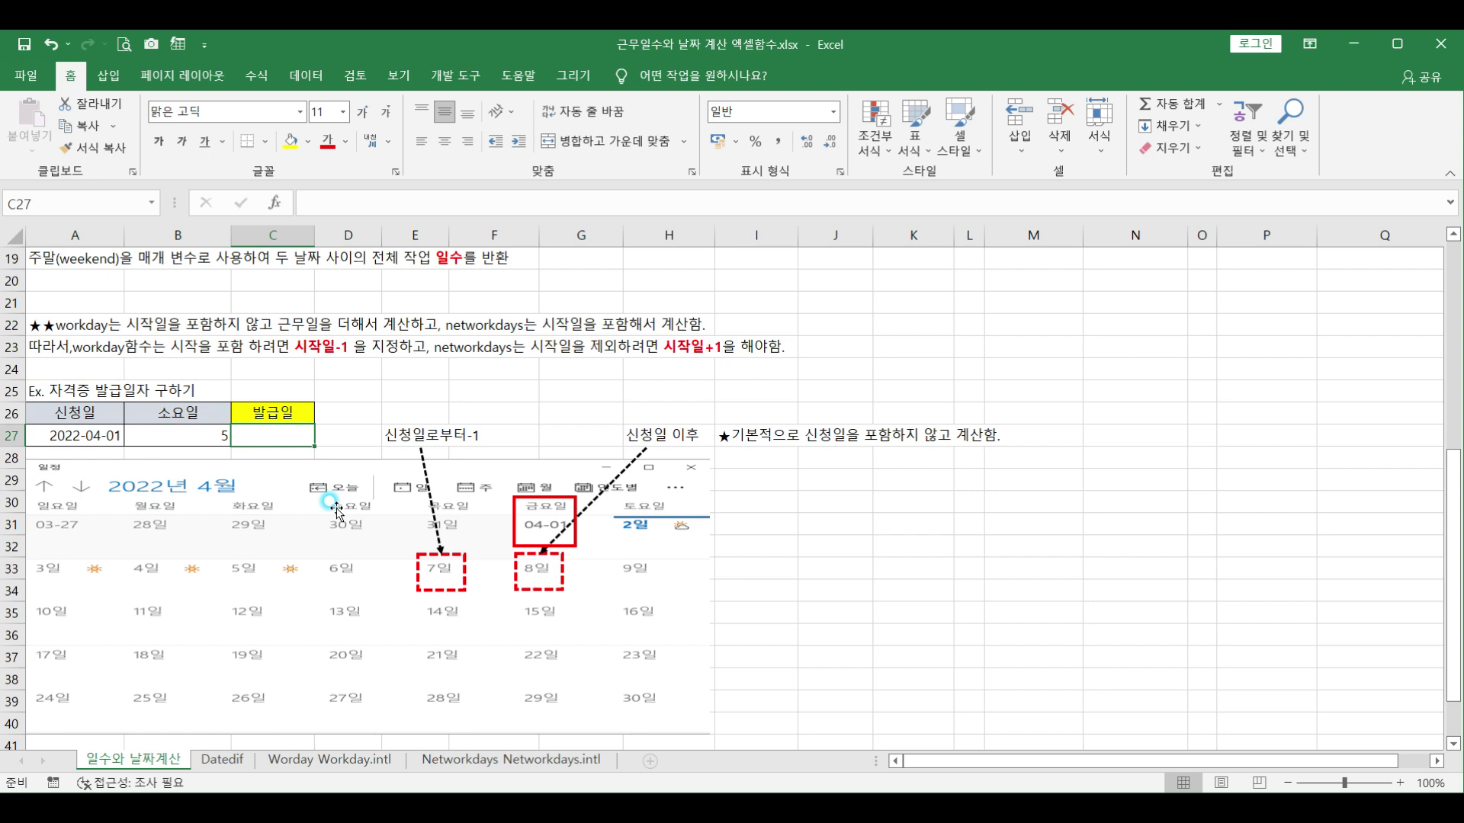
text(=wo)
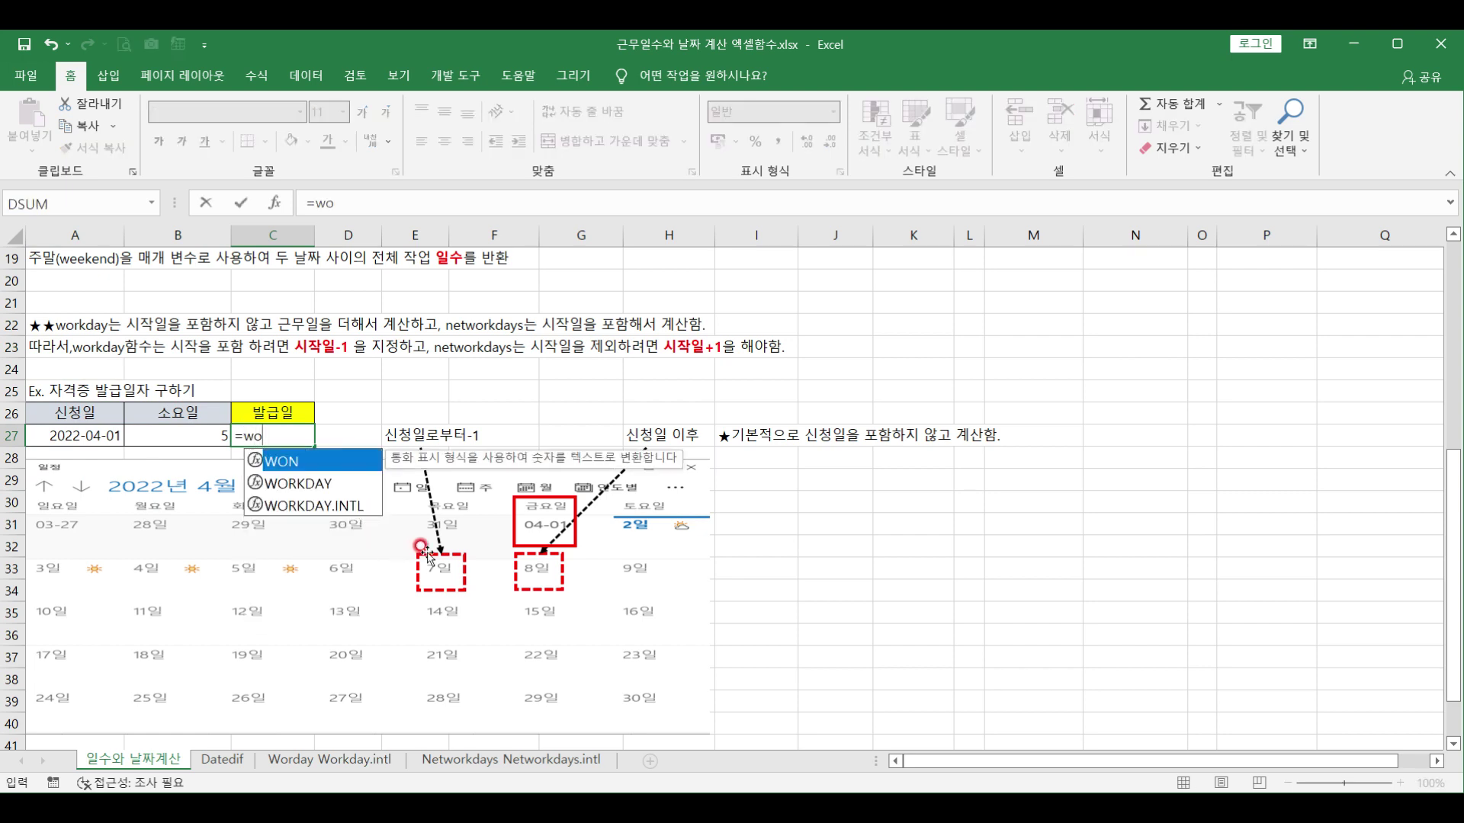
double_click(305, 483)
click(90, 437)
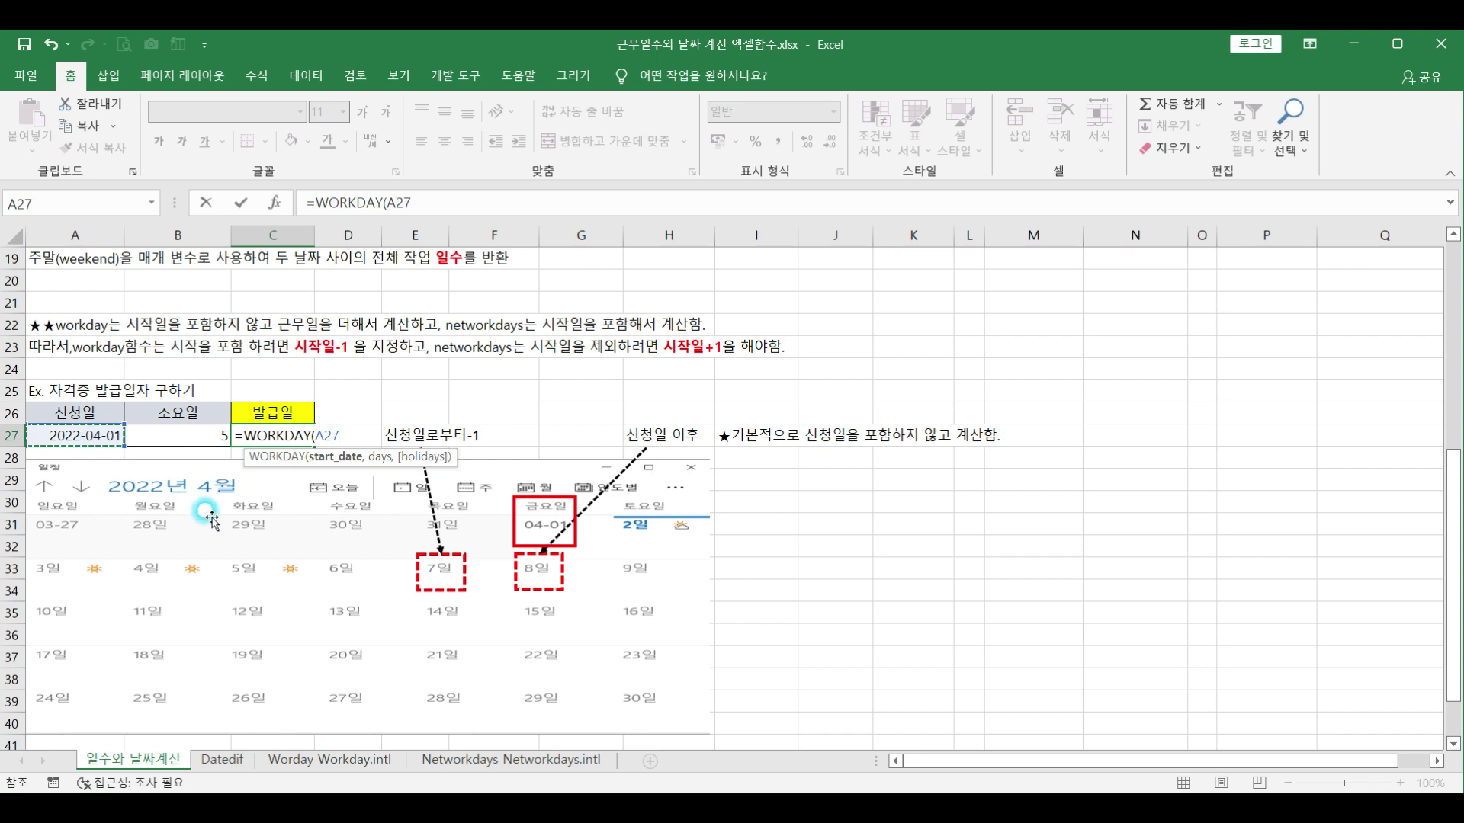
text(,)
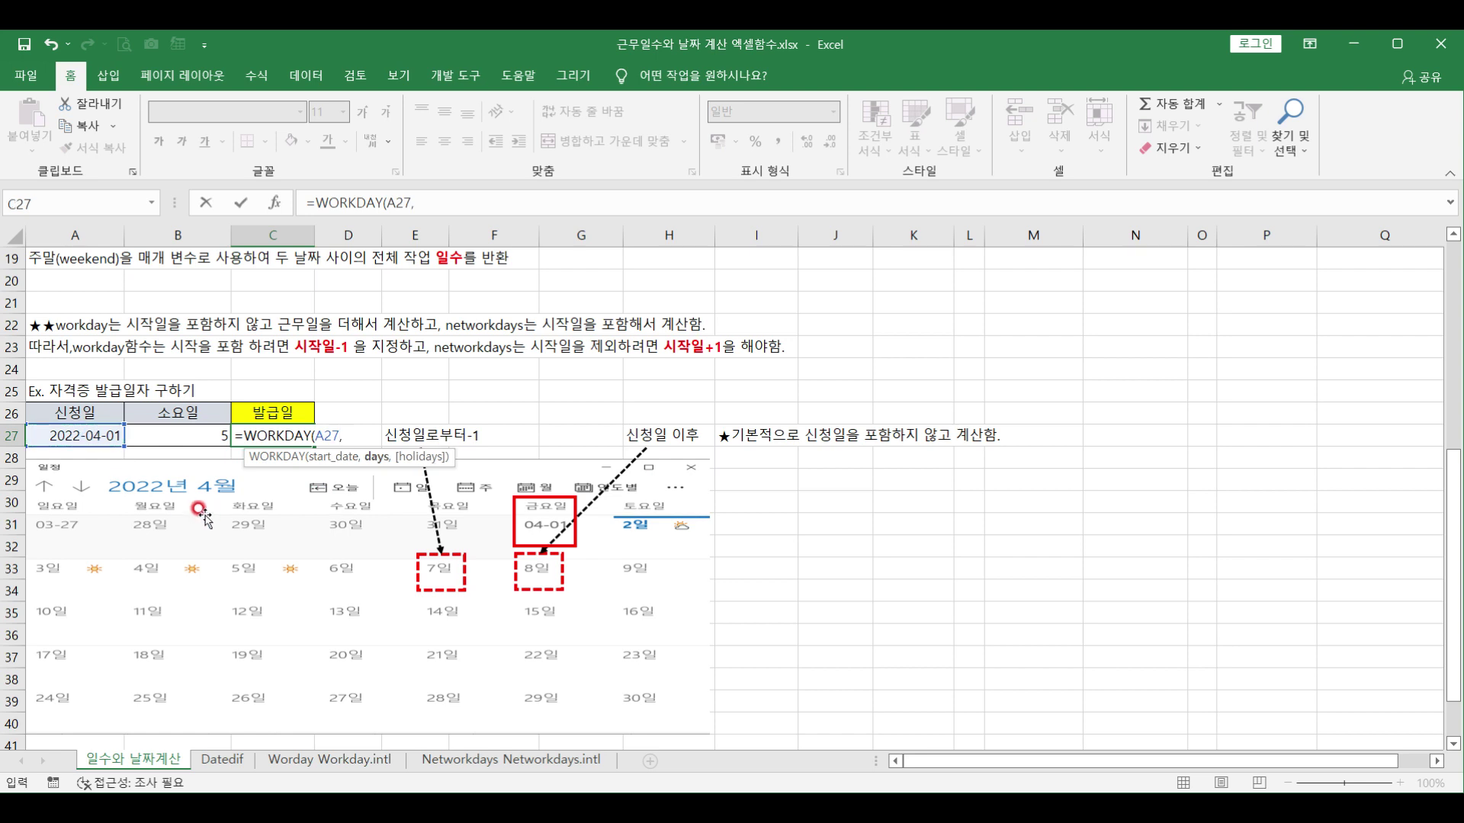
click(155, 436)
text())
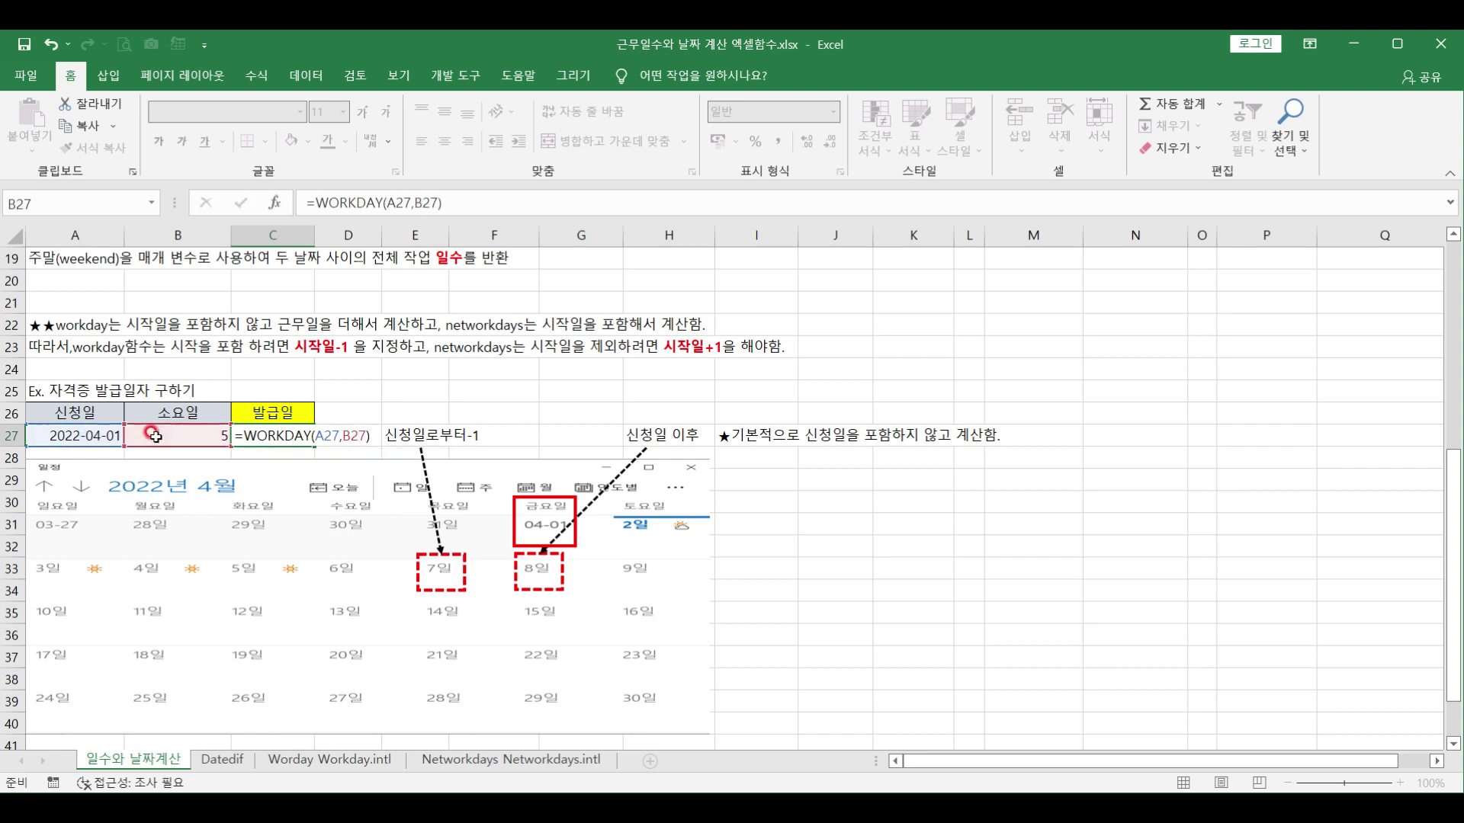
key(Return)
Format the issue date in C27 as a short date (간단한 날짜).
click(254, 439)
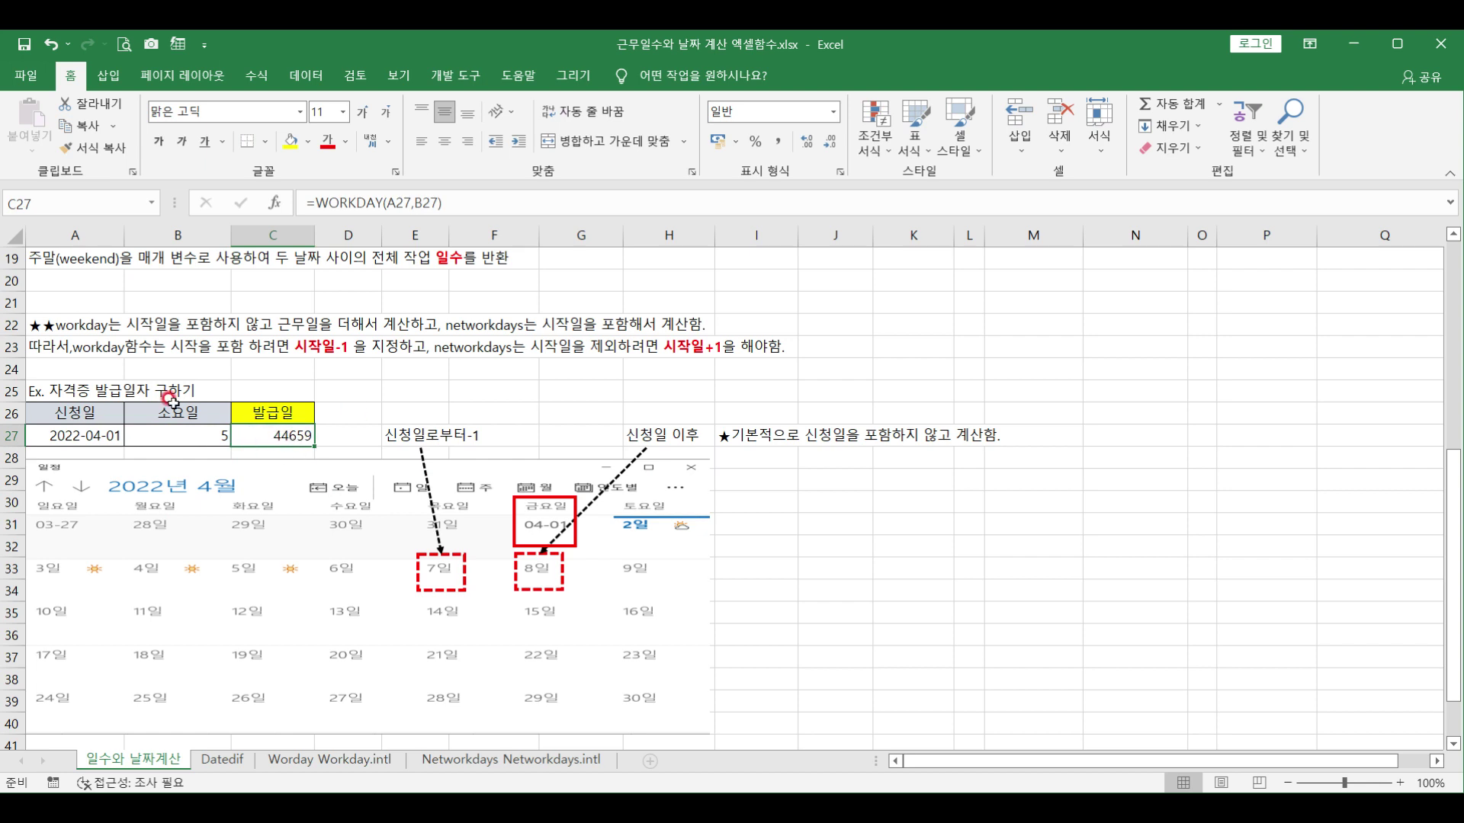
click(834, 115)
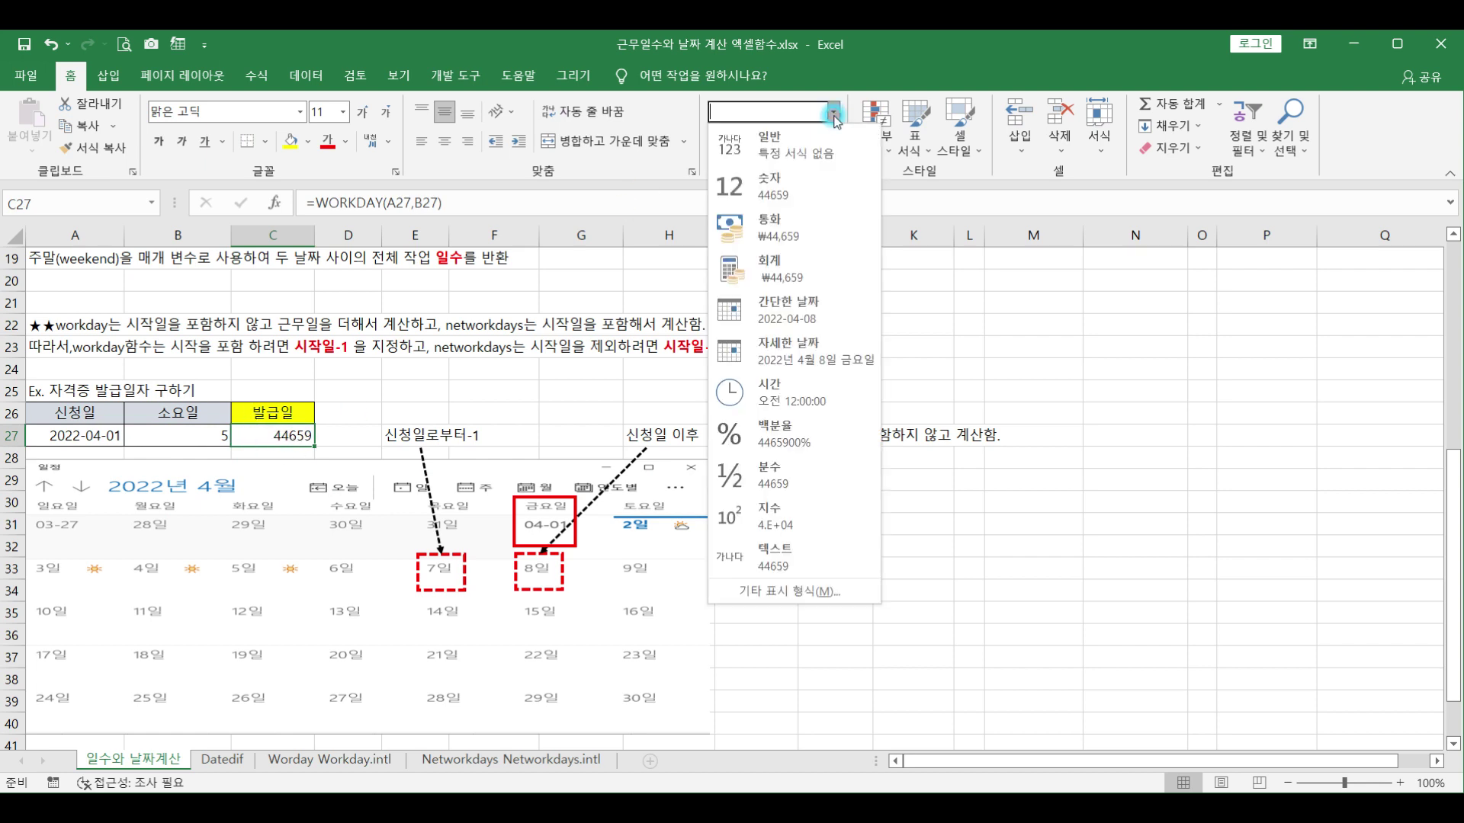
click(797, 309)
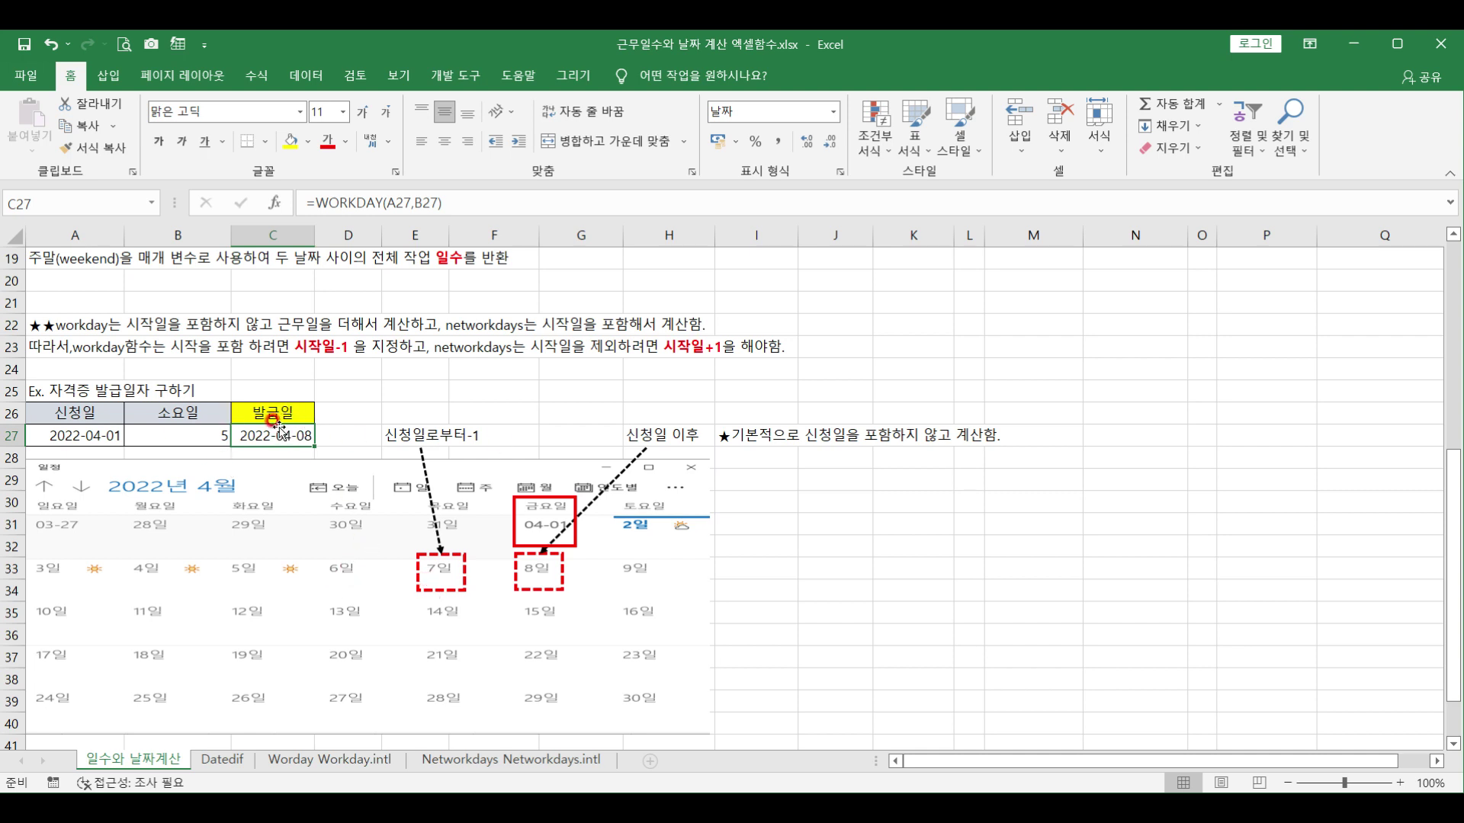
Check the notes in E27 and H27, and count the application day by changing C27's formula to =WORKDAY(A27-1,B27).
click(409, 435)
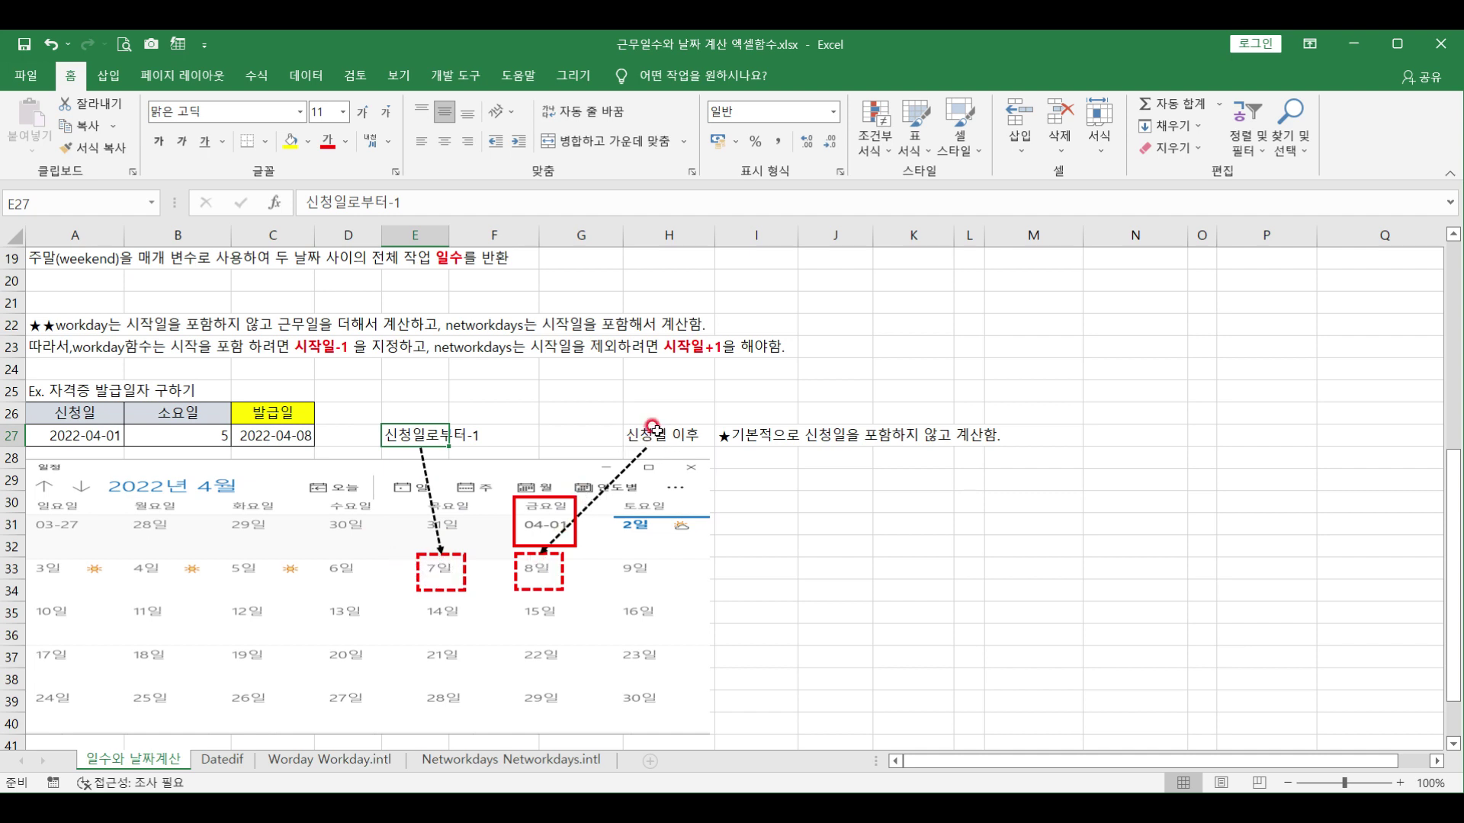
click(259, 440)
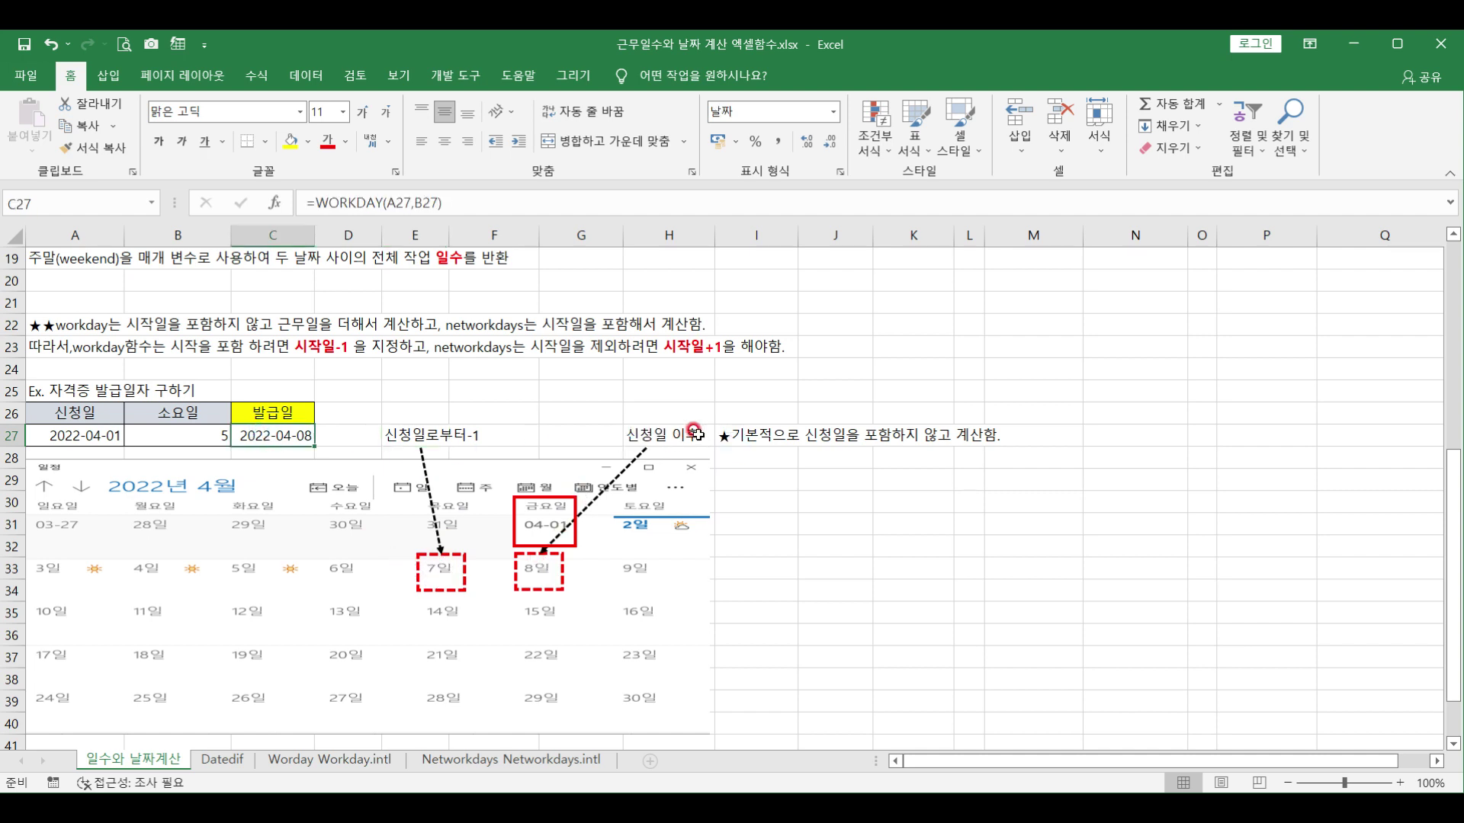
click(663, 435)
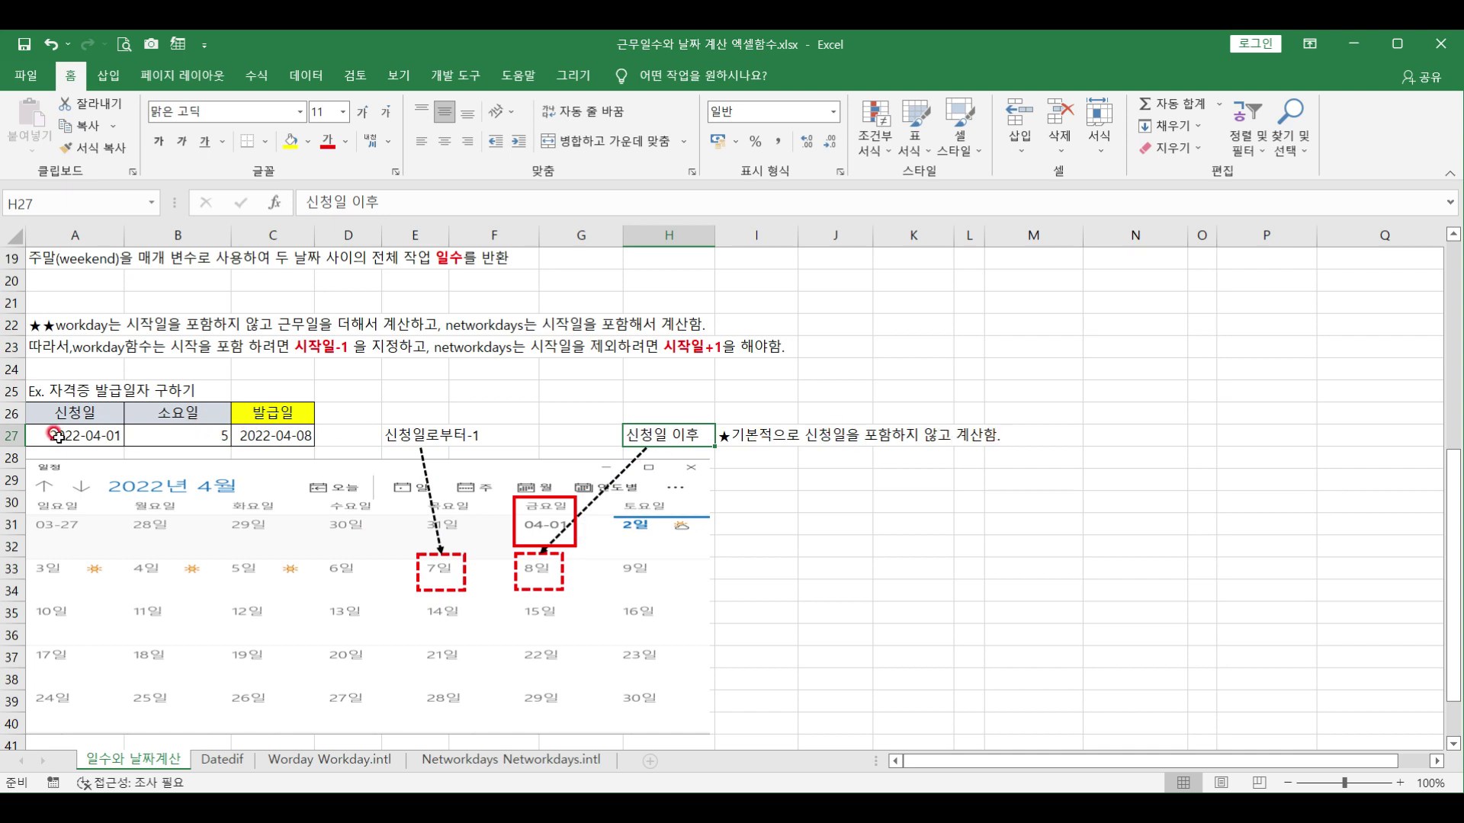
click(257, 439)
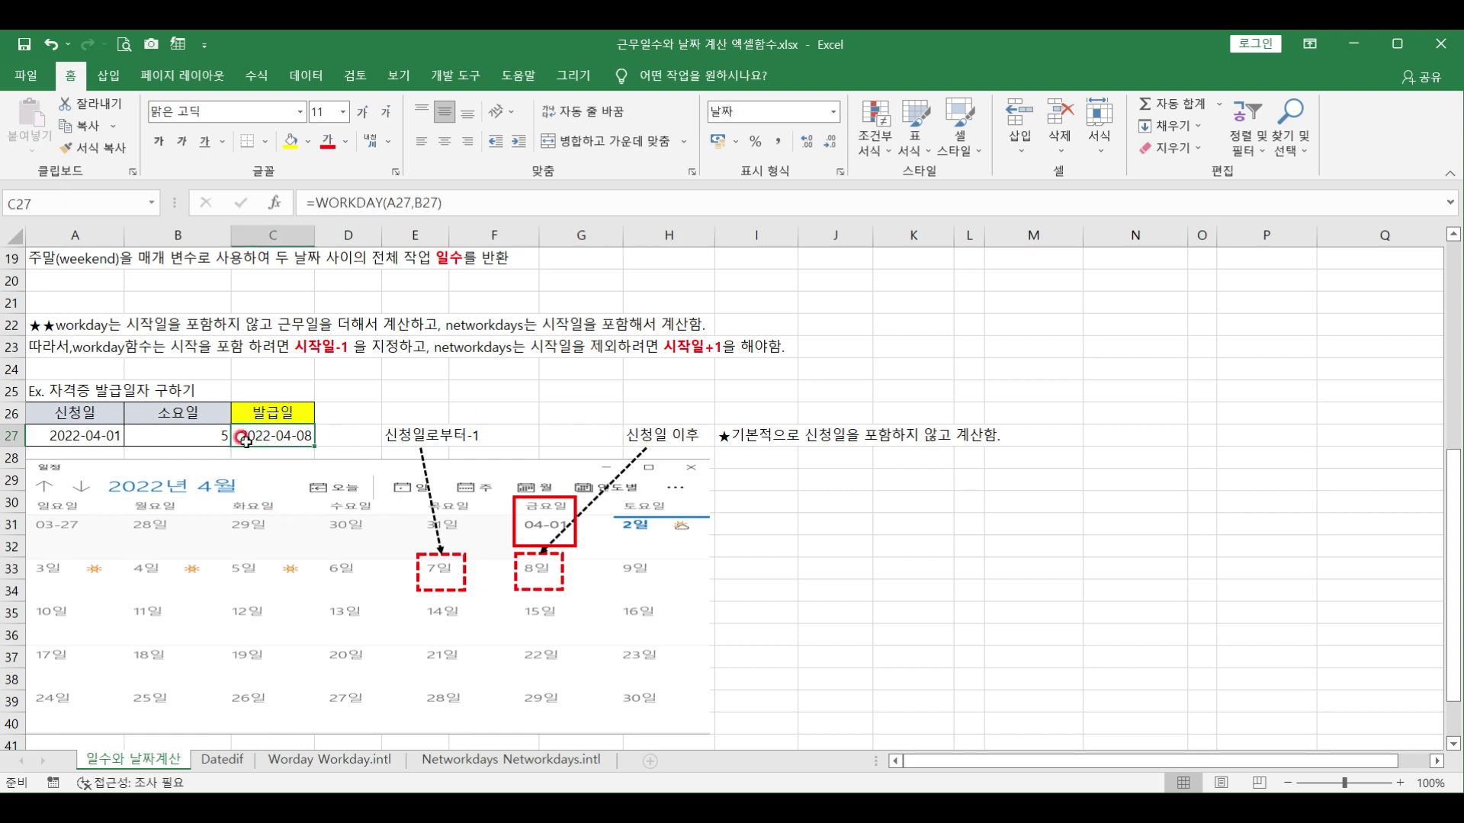
click(412, 203)
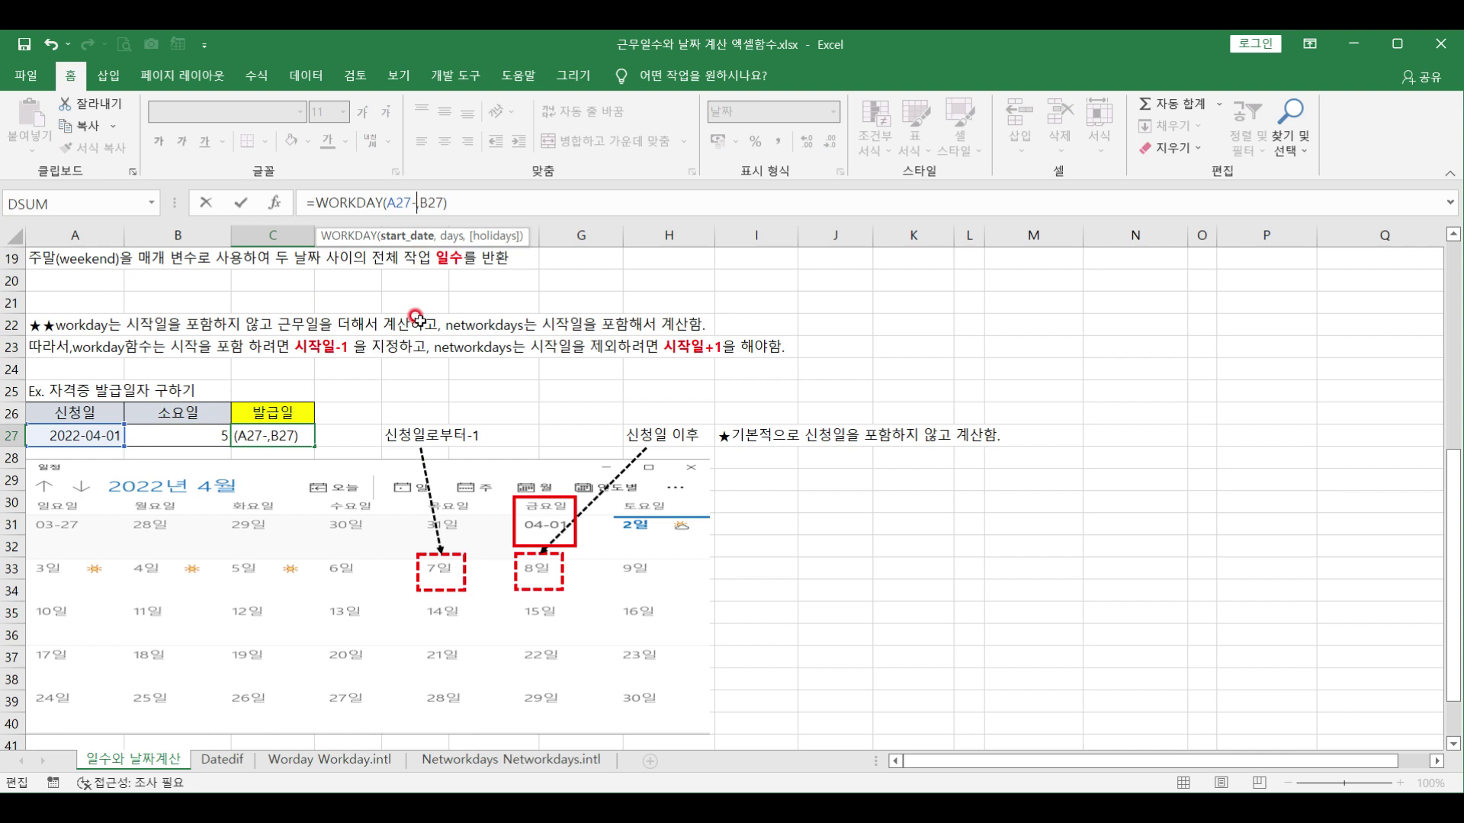
key(Return)
Change C27's formula to =WORKDAY(A27,B27)-1 so that one day is subtracted from the calculated issue date instead of the application date.
click(254, 432)
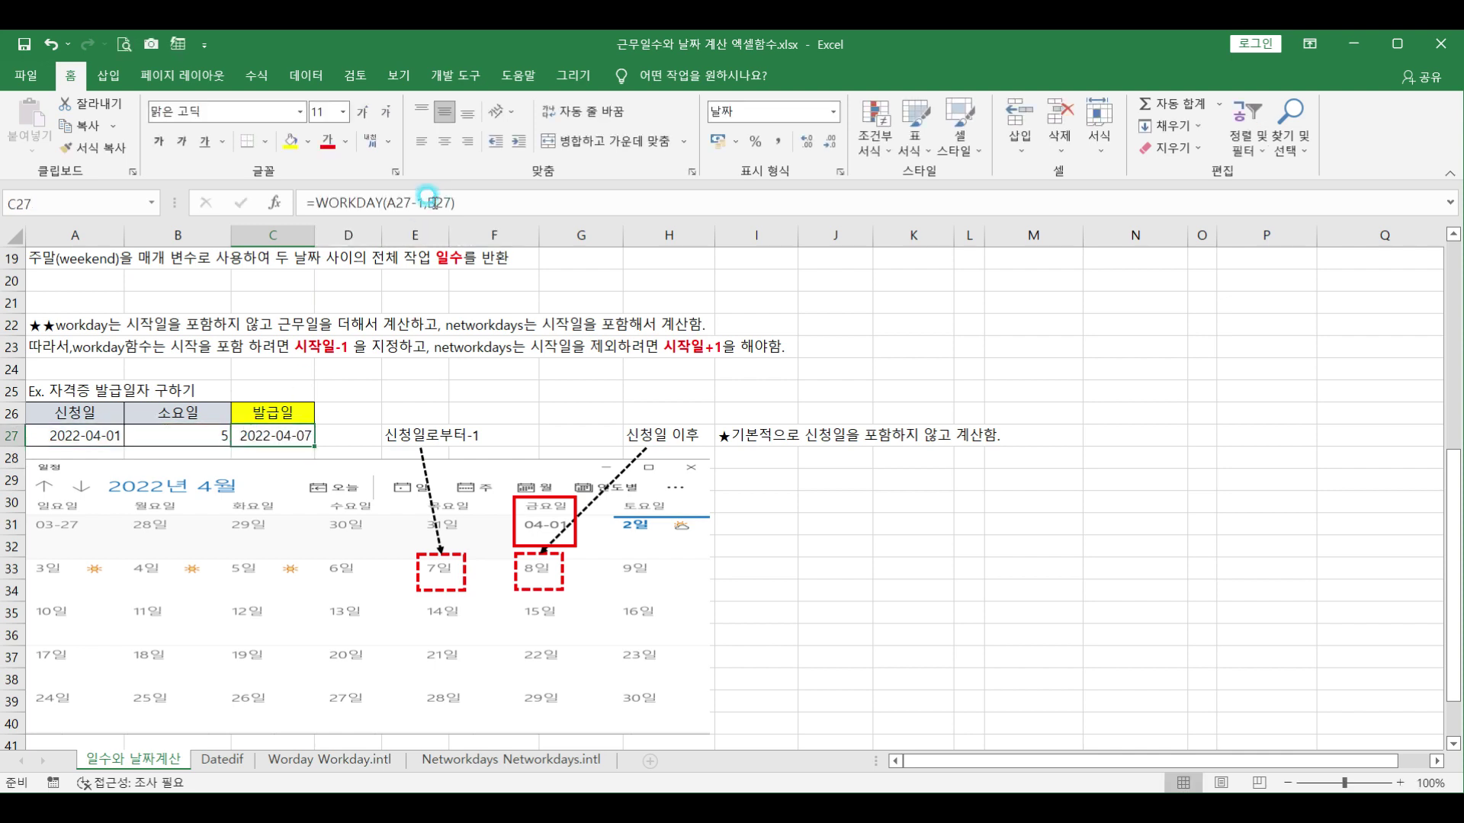
click(417, 202)
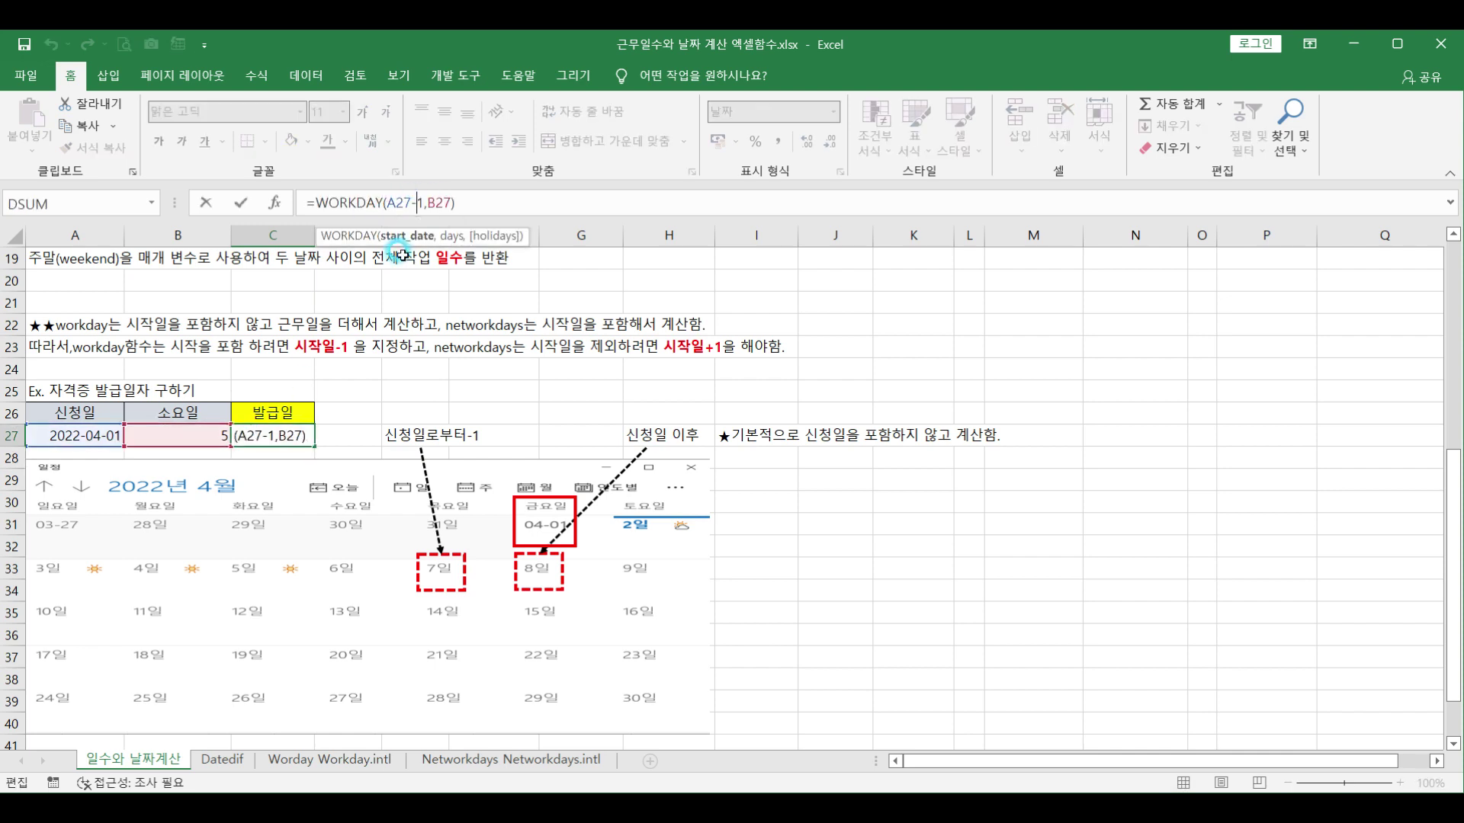
key(BackSpace)
key(Delete)
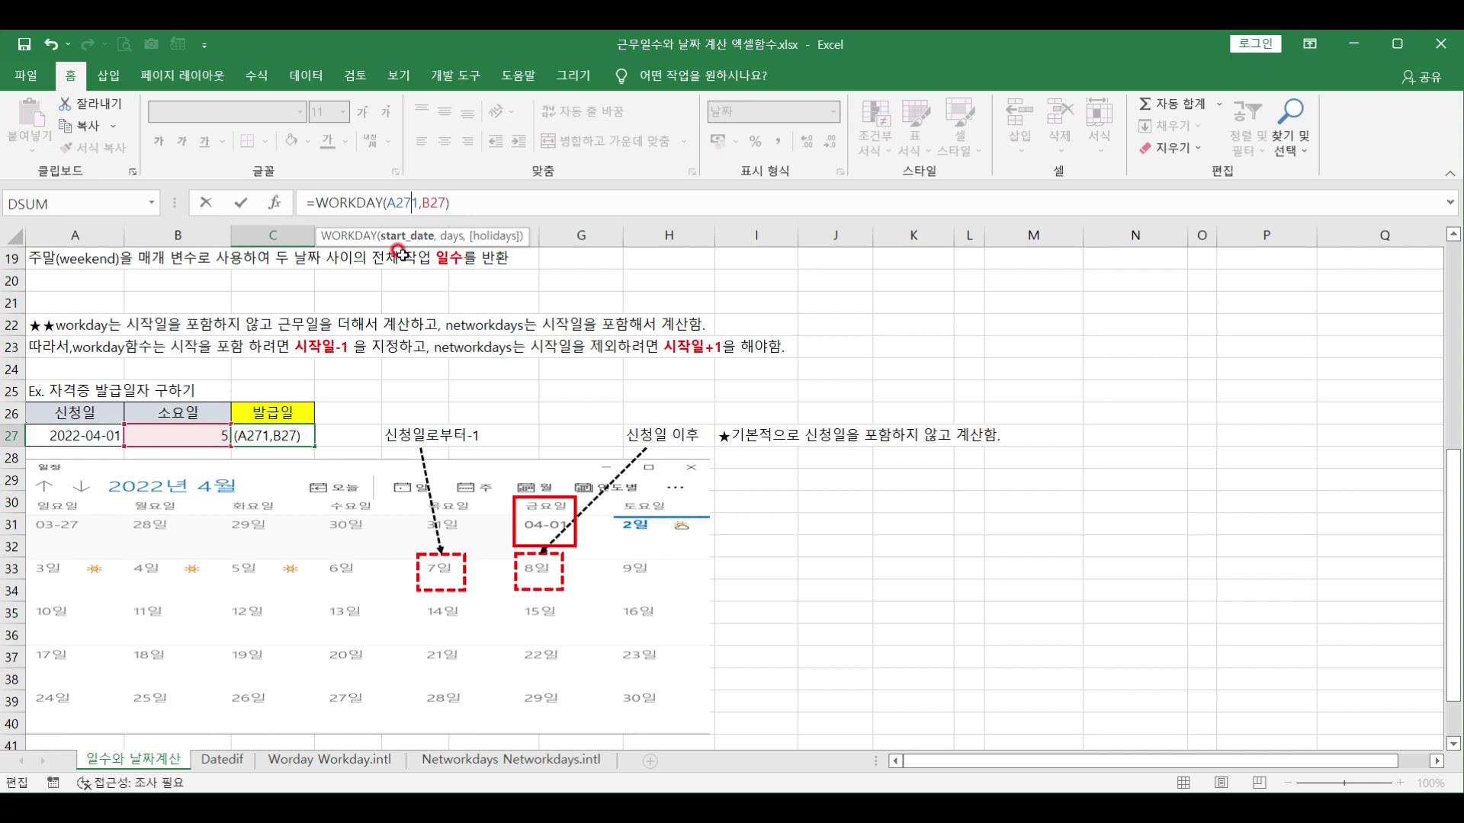
click(462, 205)
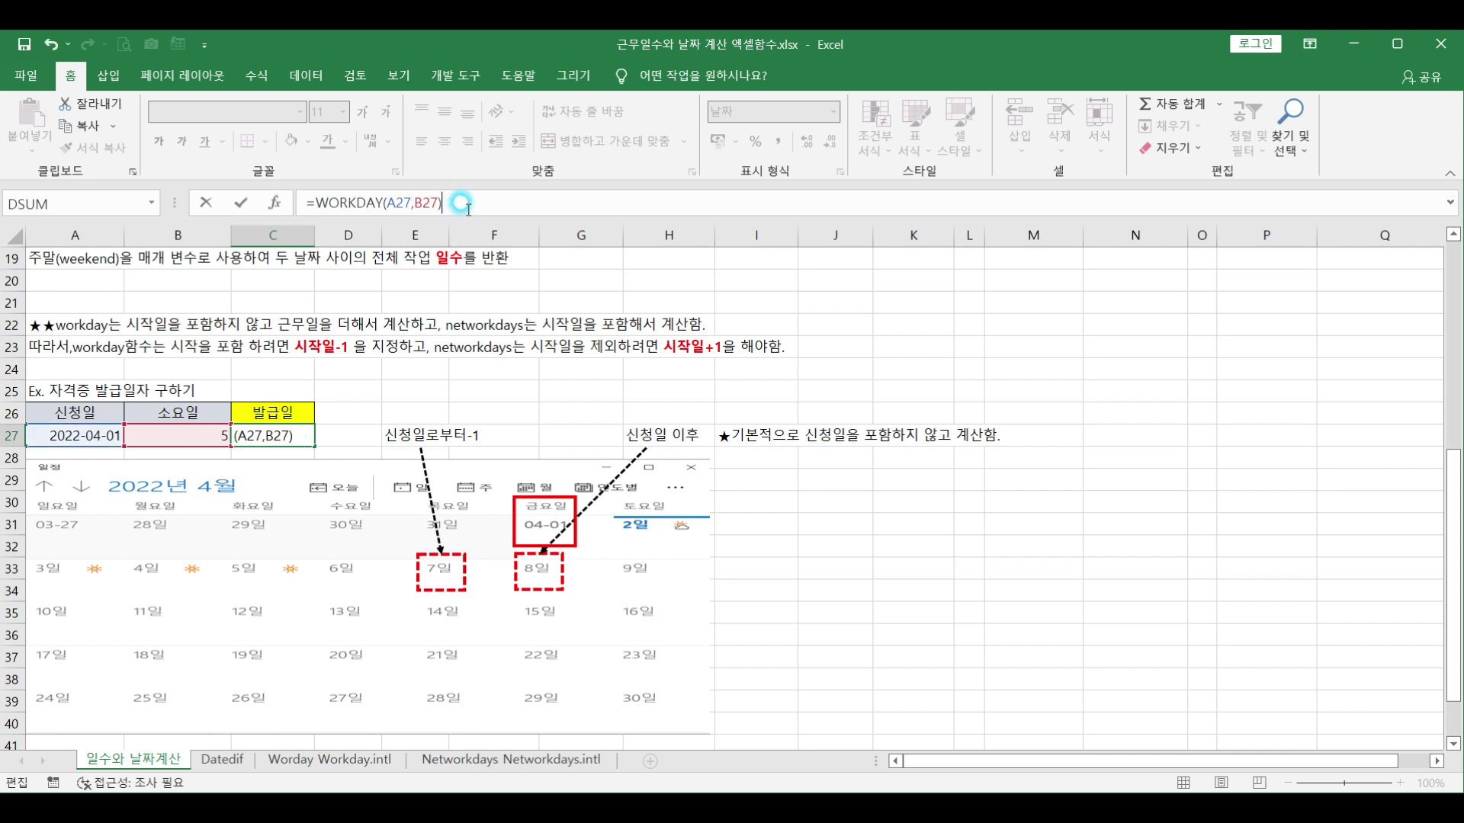
text(-1)
key(Return)
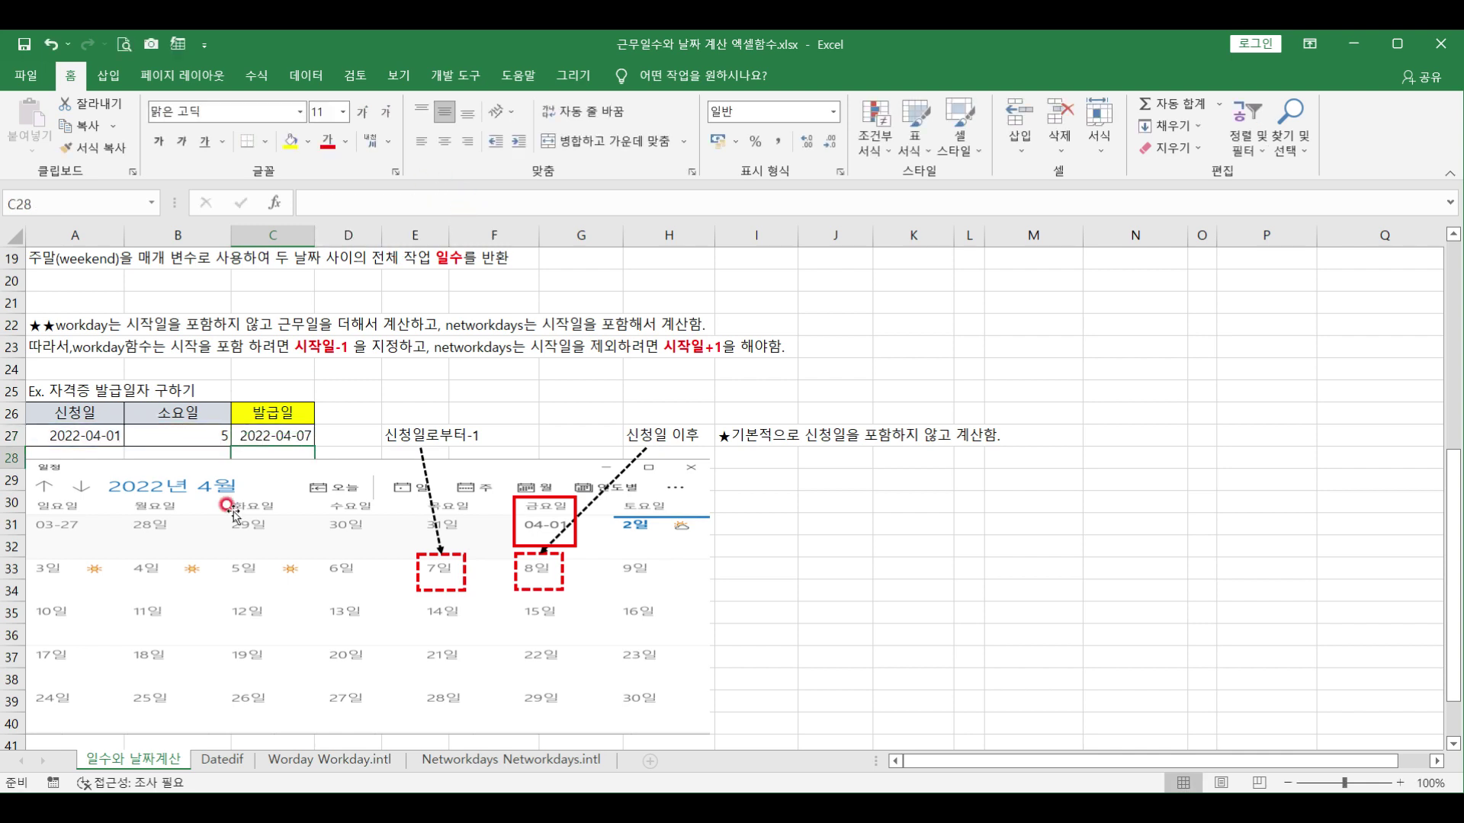
click(254, 435)
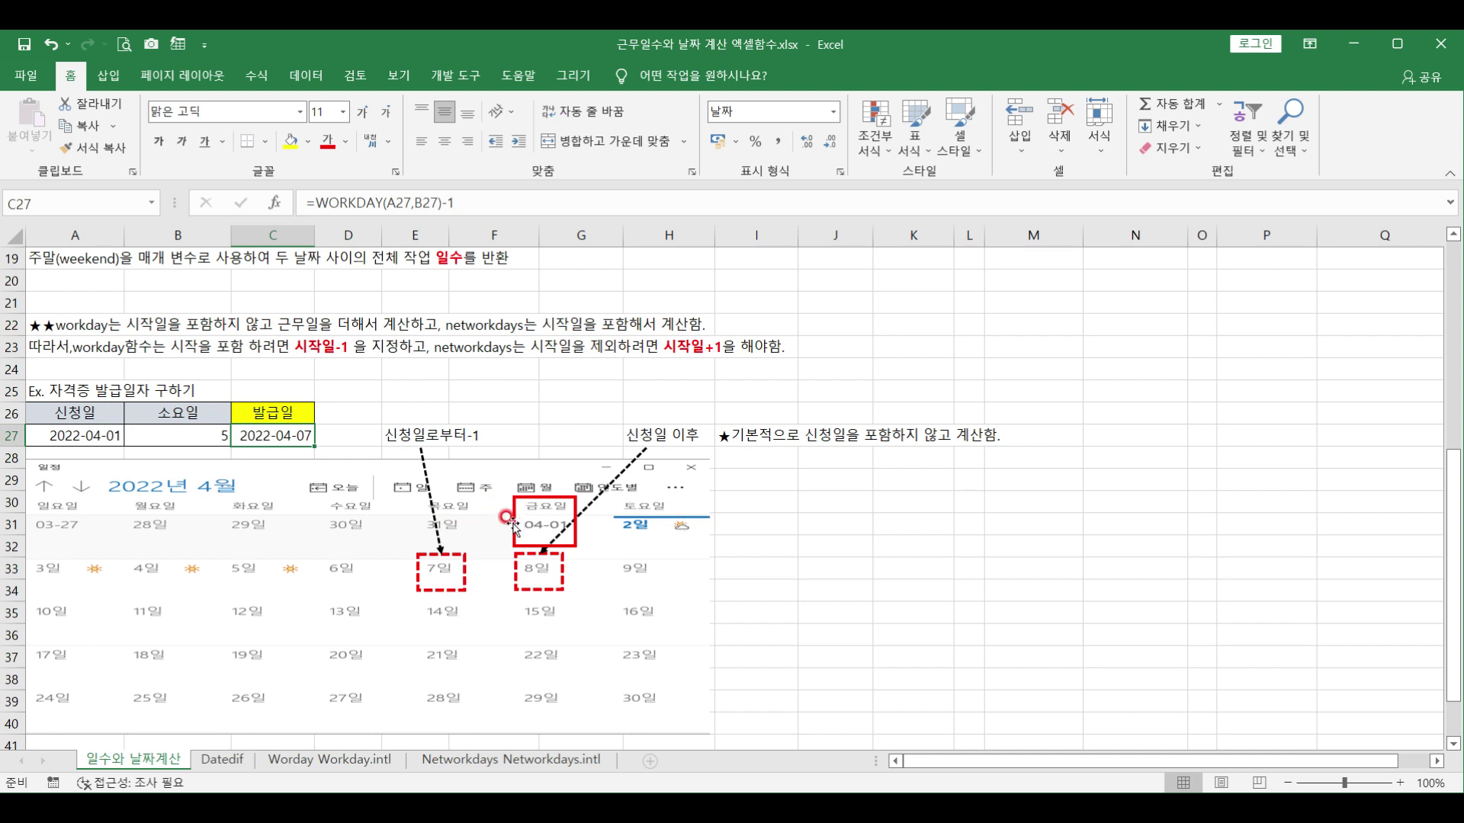
Review the start-date notes in A22:A23 and the NETWORKDAYS syntax in A12.
click(63, 365)
scroll(76, 457, up, 3)
drag(76, 534, 78, 564)
scroll(79, 564, up, 3)
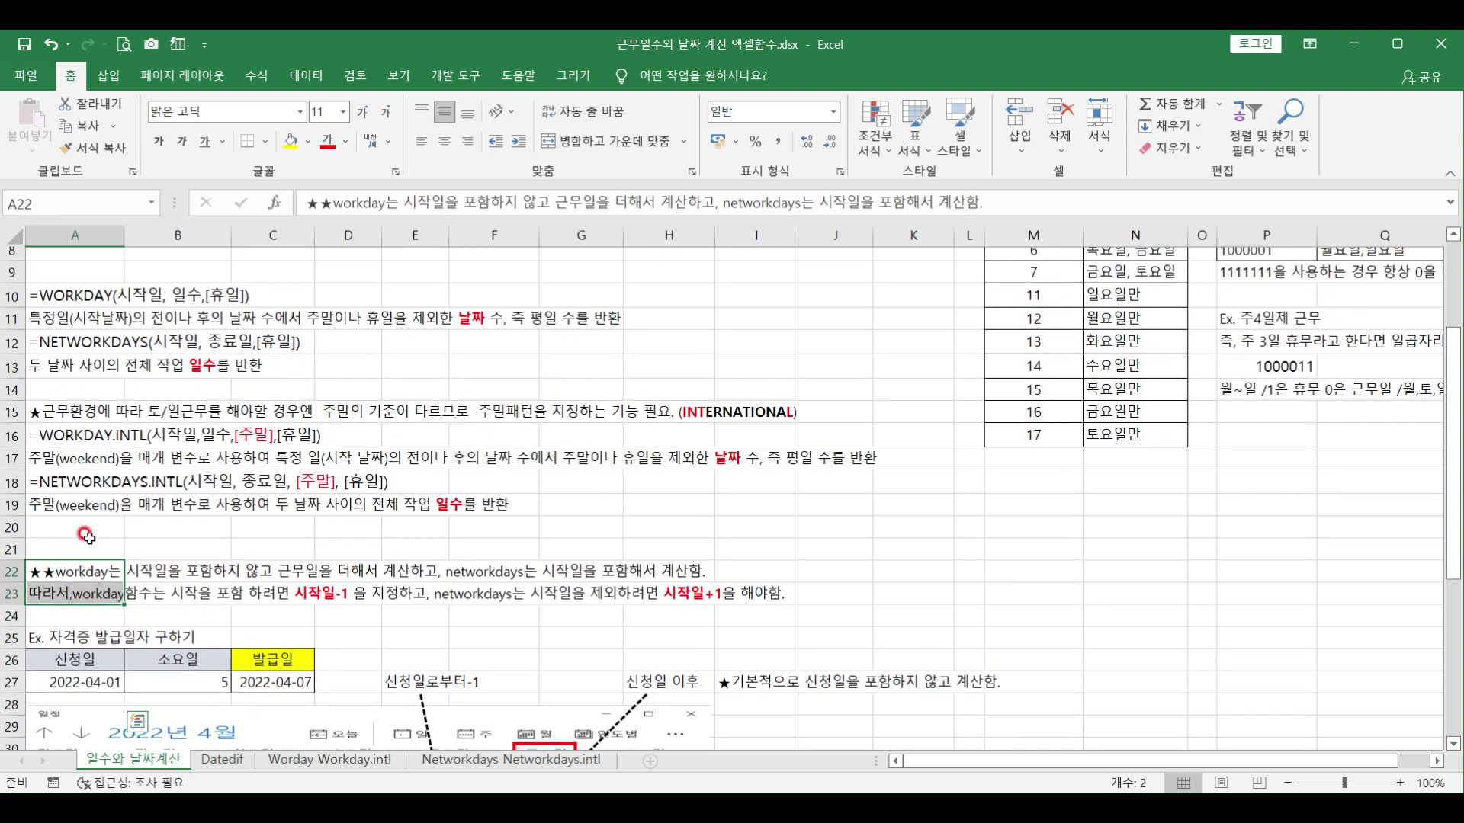
click(99, 536)
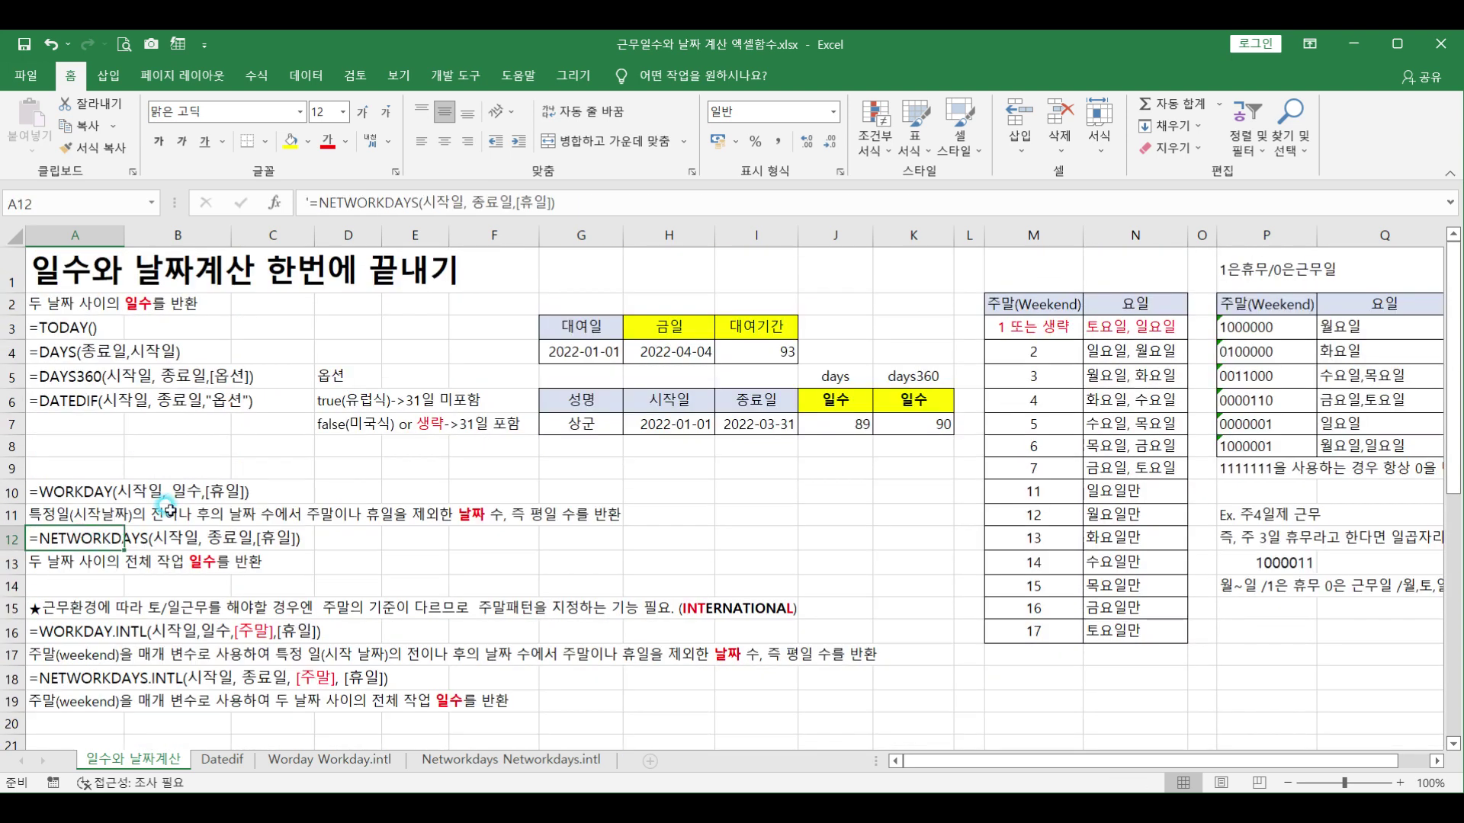
On the Worday Workday.intl sheet, examine the syntax in A1 and A2 and the 개강일 and 수강일수 columns of the course table.
click(276, 760)
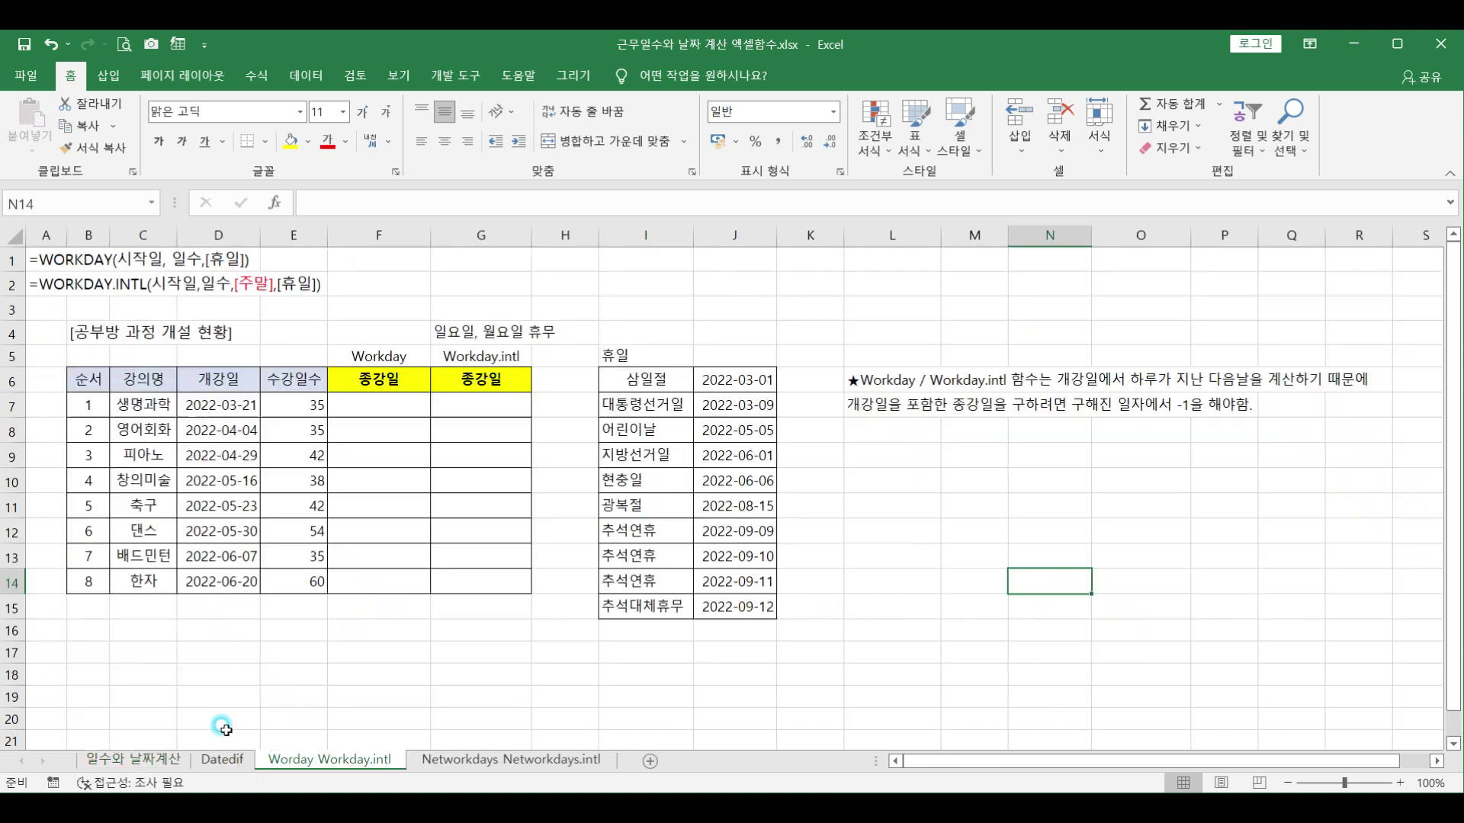
click(55, 259)
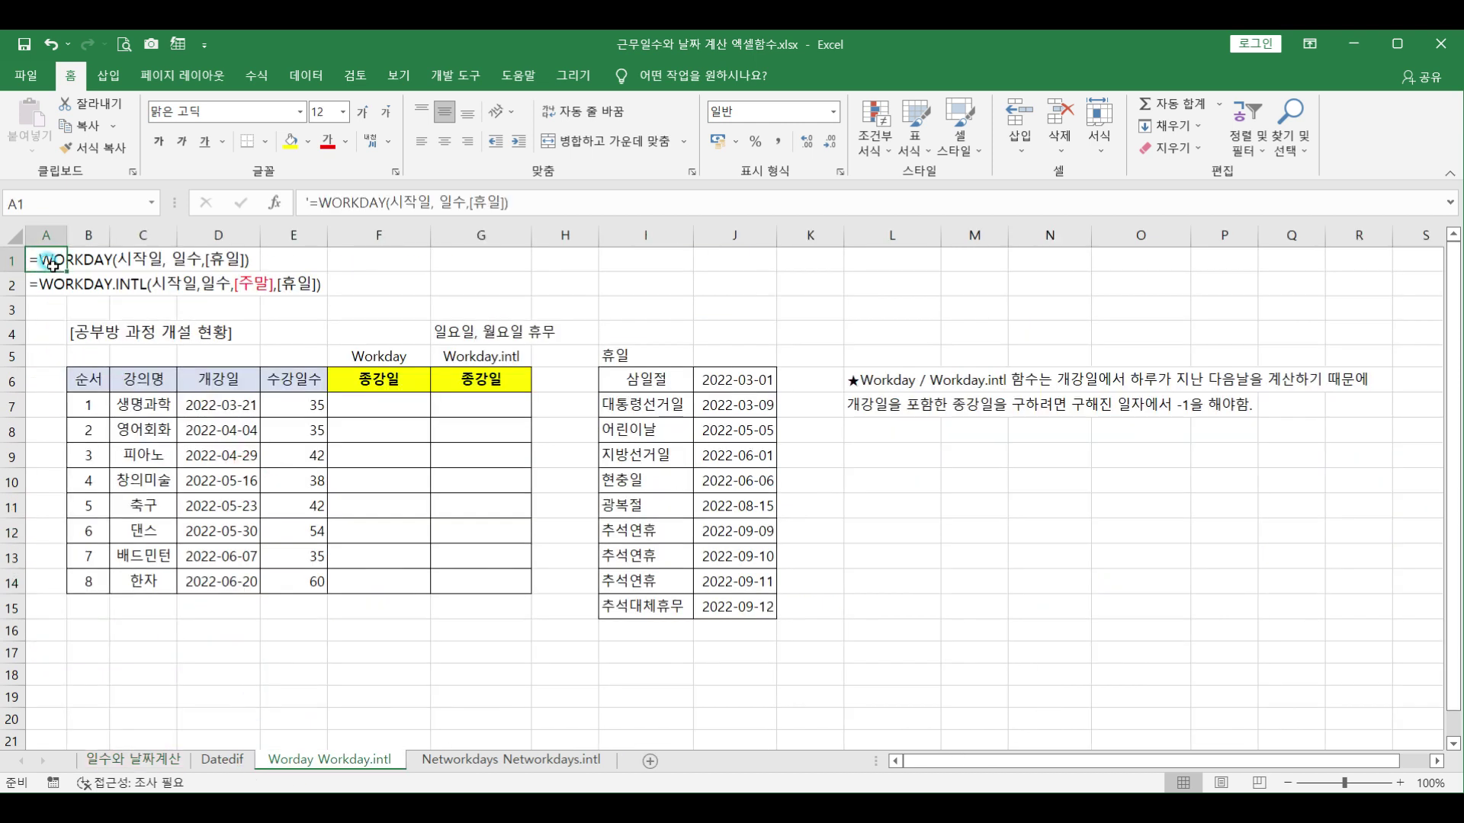
click(38, 281)
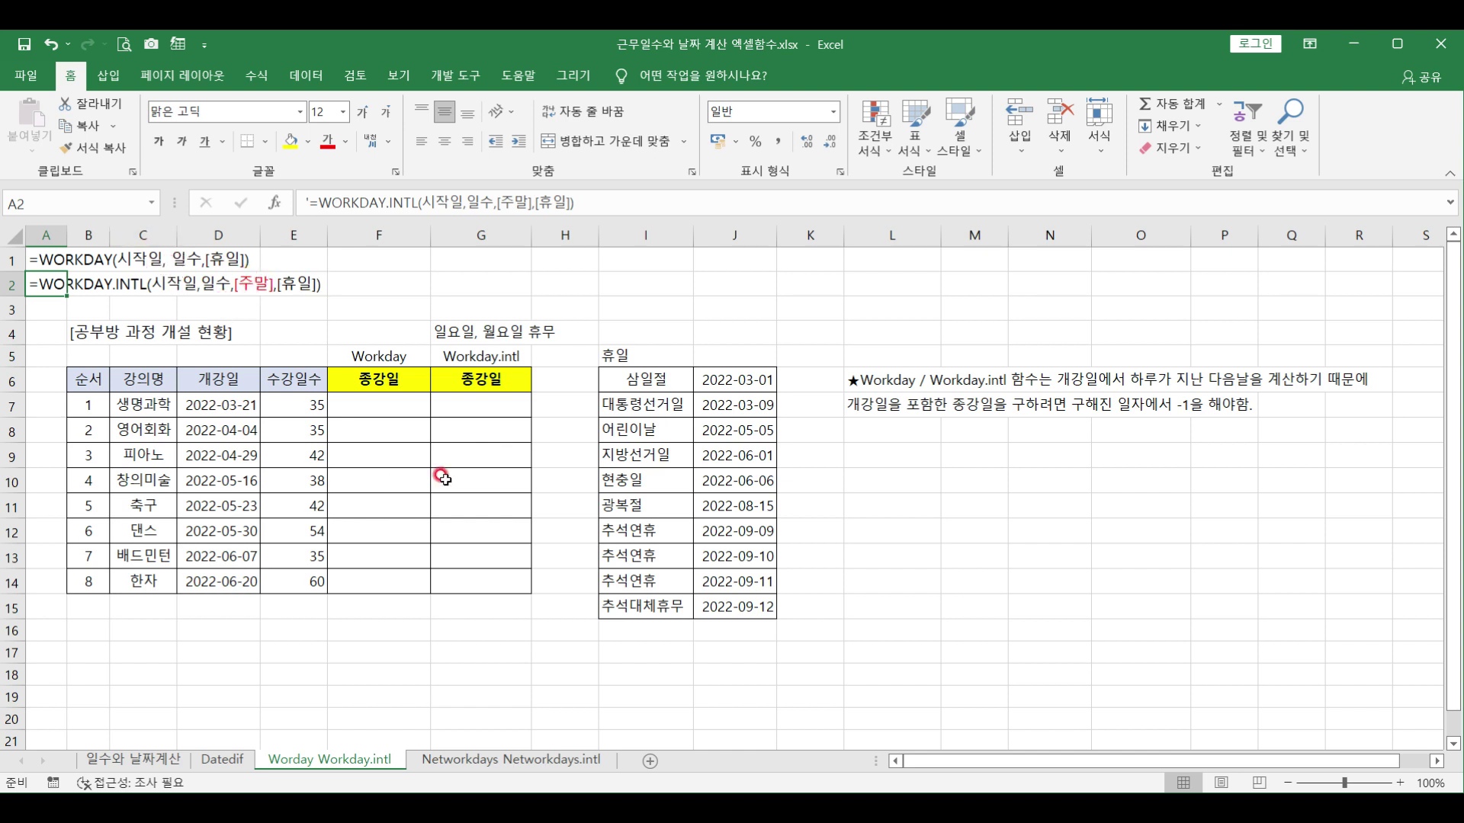
click(385, 404)
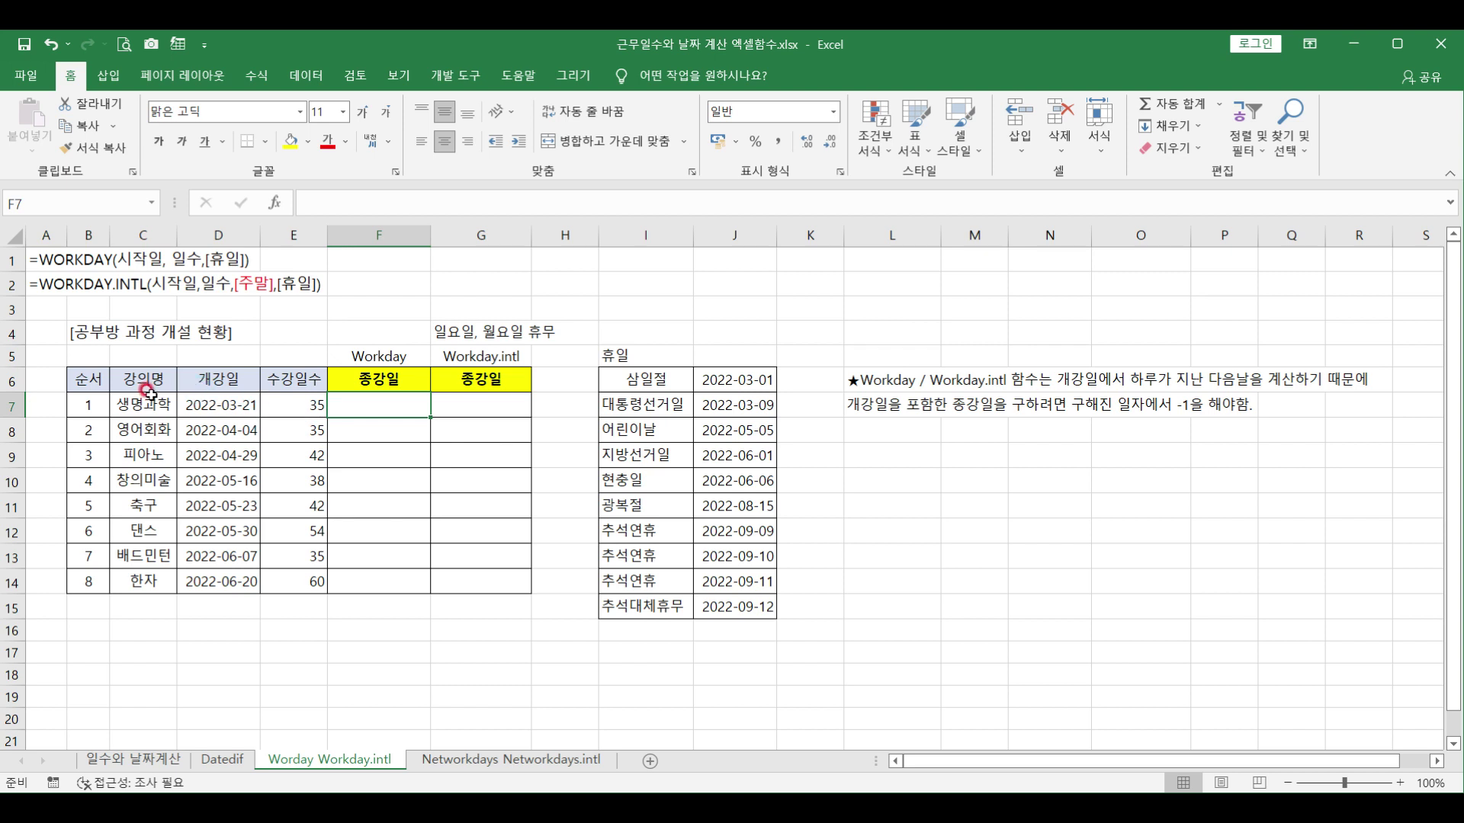
click(211, 376)
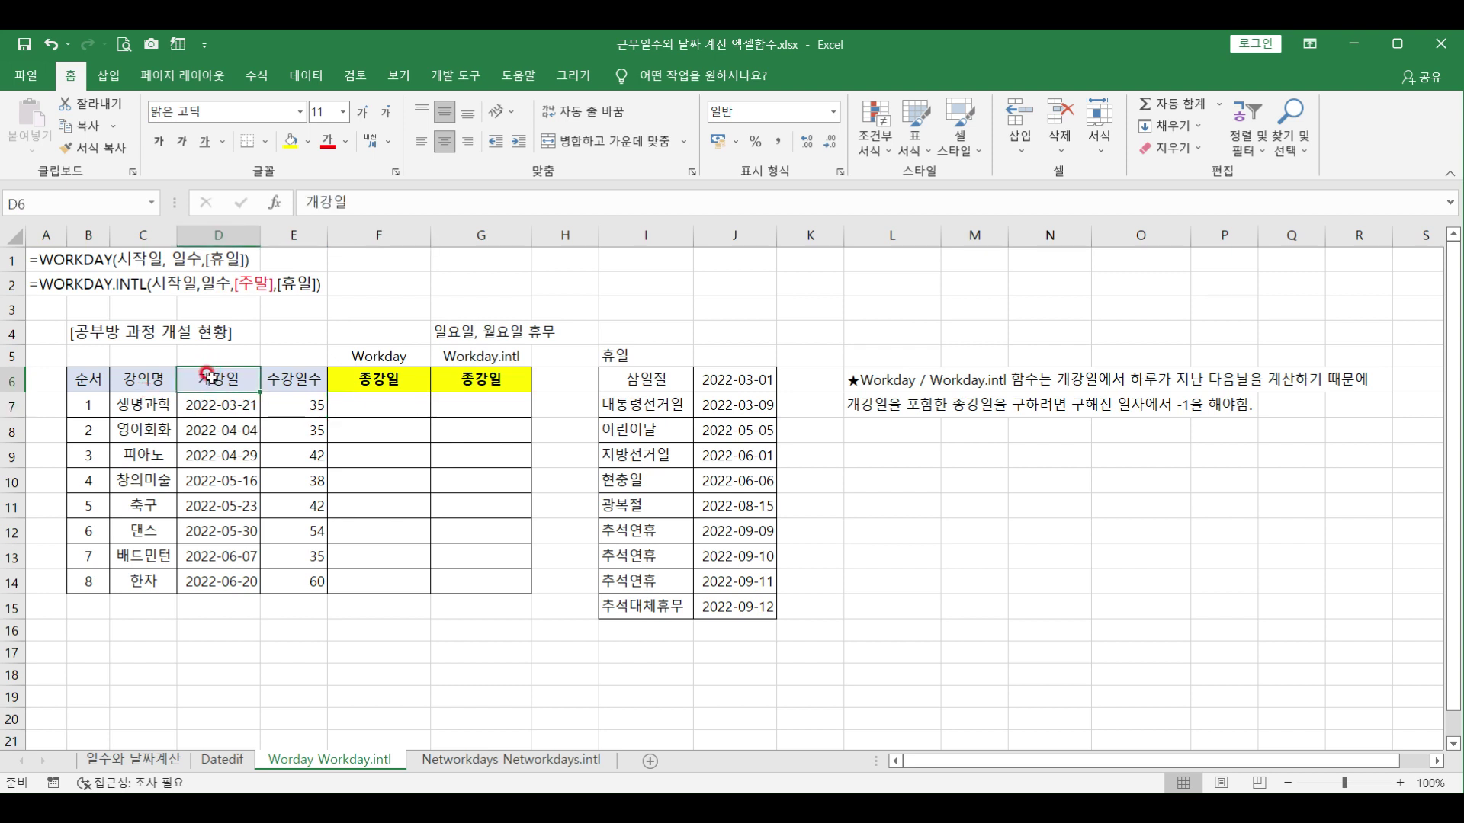
drag(223, 410, 217, 582)
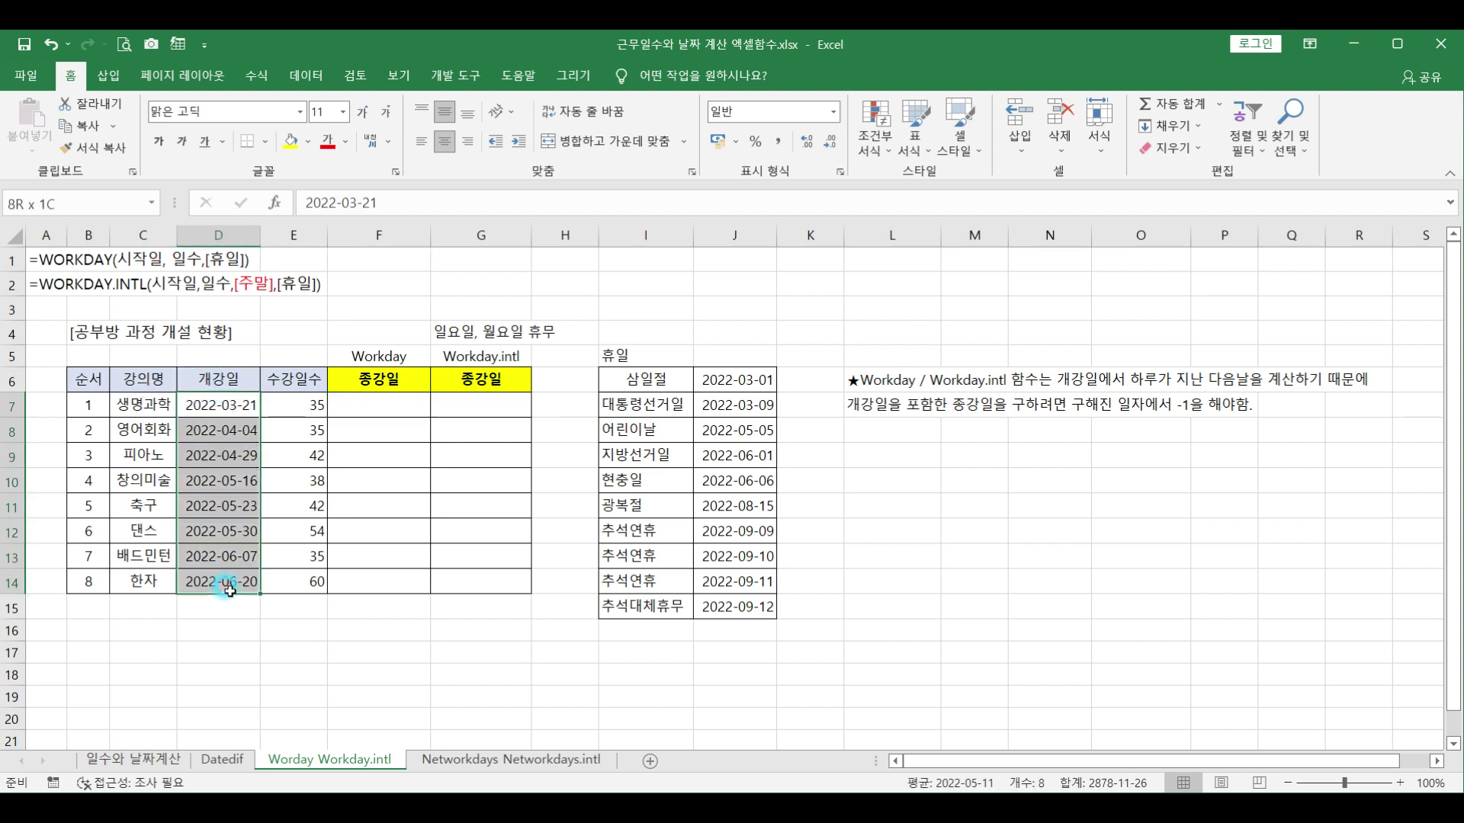
click(307, 382)
drag(307, 383, 308, 583)
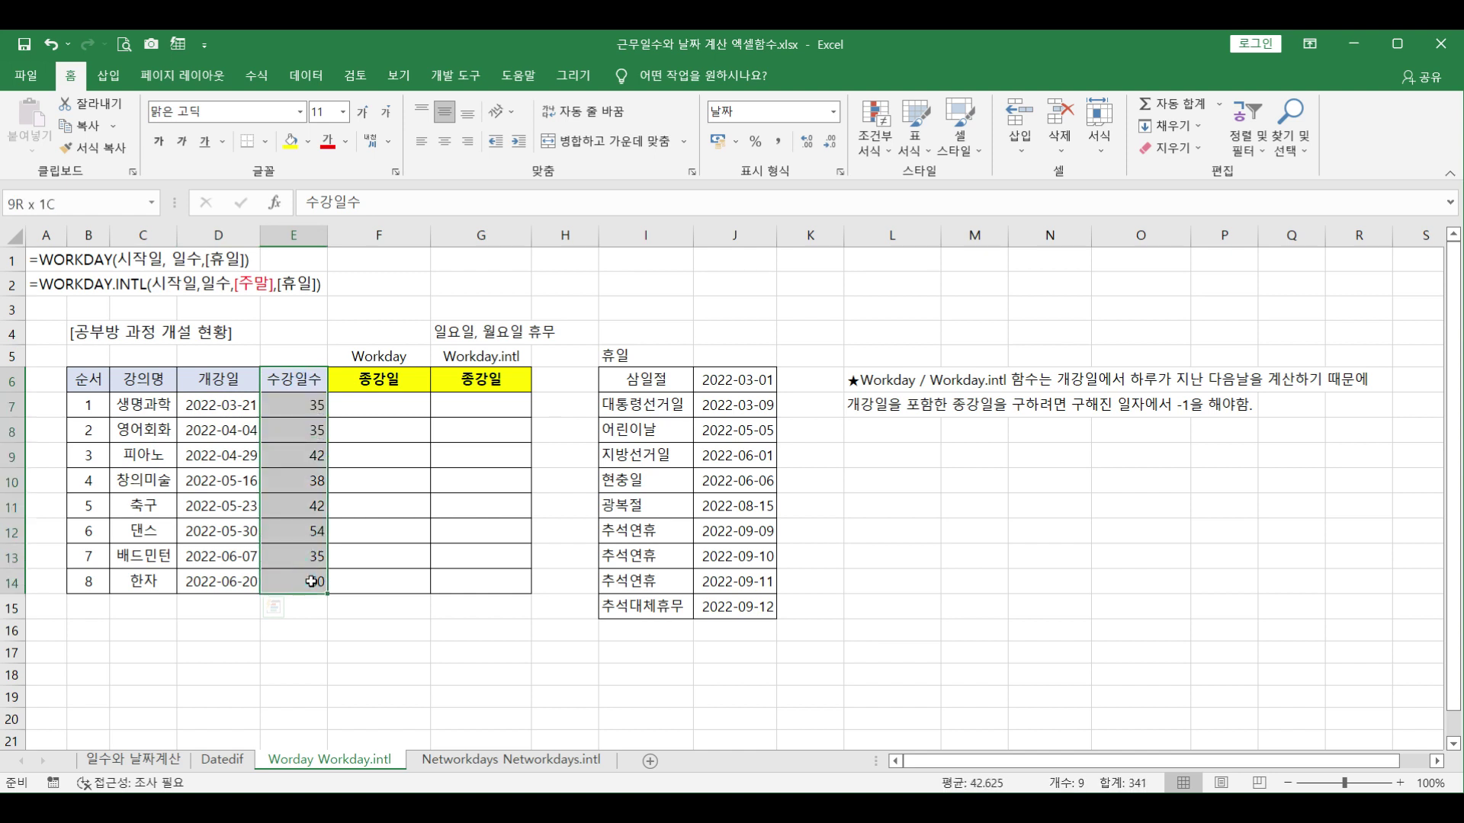
click(301, 400)
Calculate the first course's end date in F7 with =WORKDAY(D7,E7,$J$6:$J$15), using an absolute holiday range.
click(397, 398)
text(=)
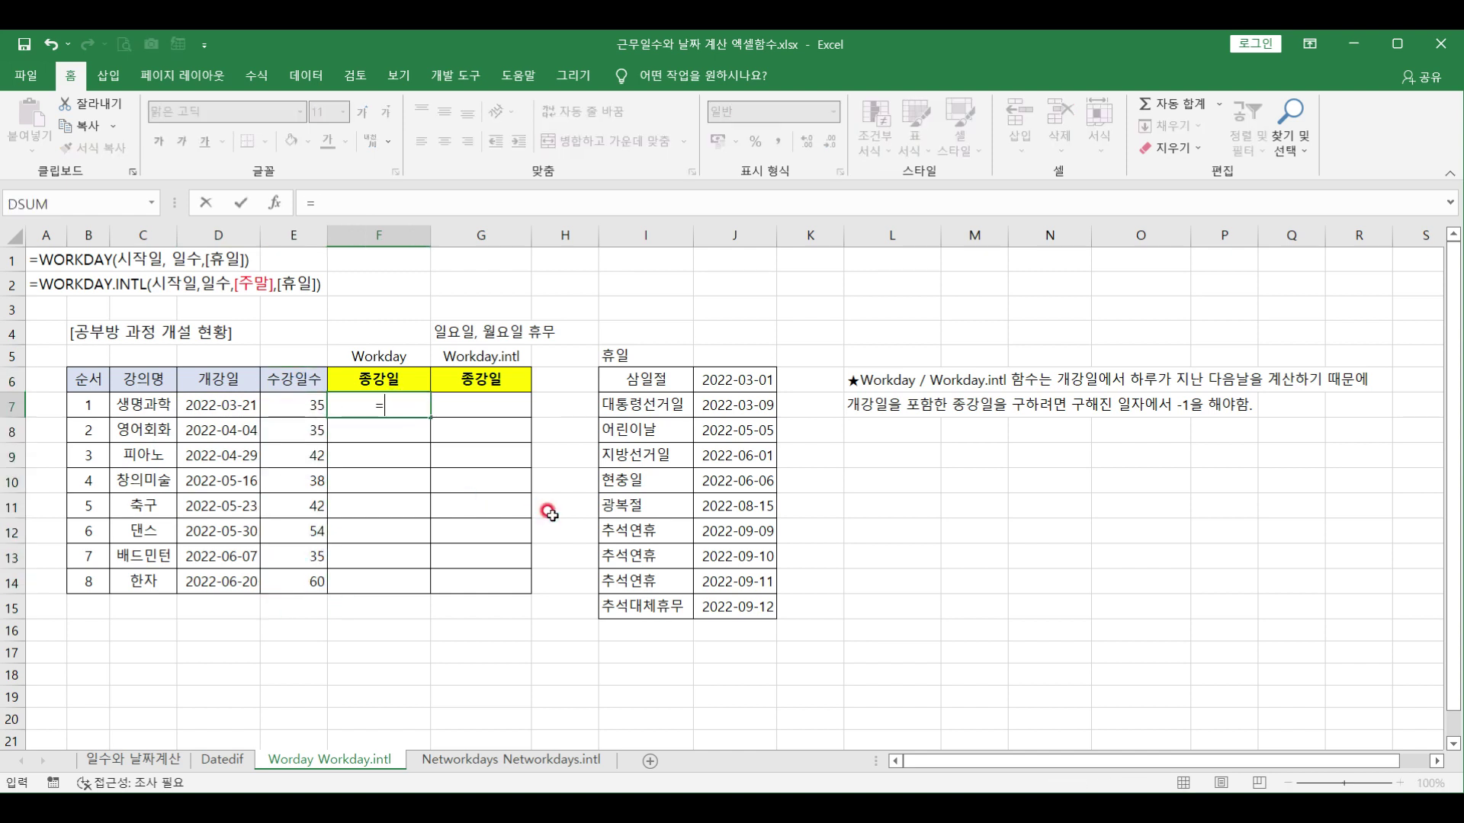
text(wo)
double_click(431, 455)
click(206, 404)
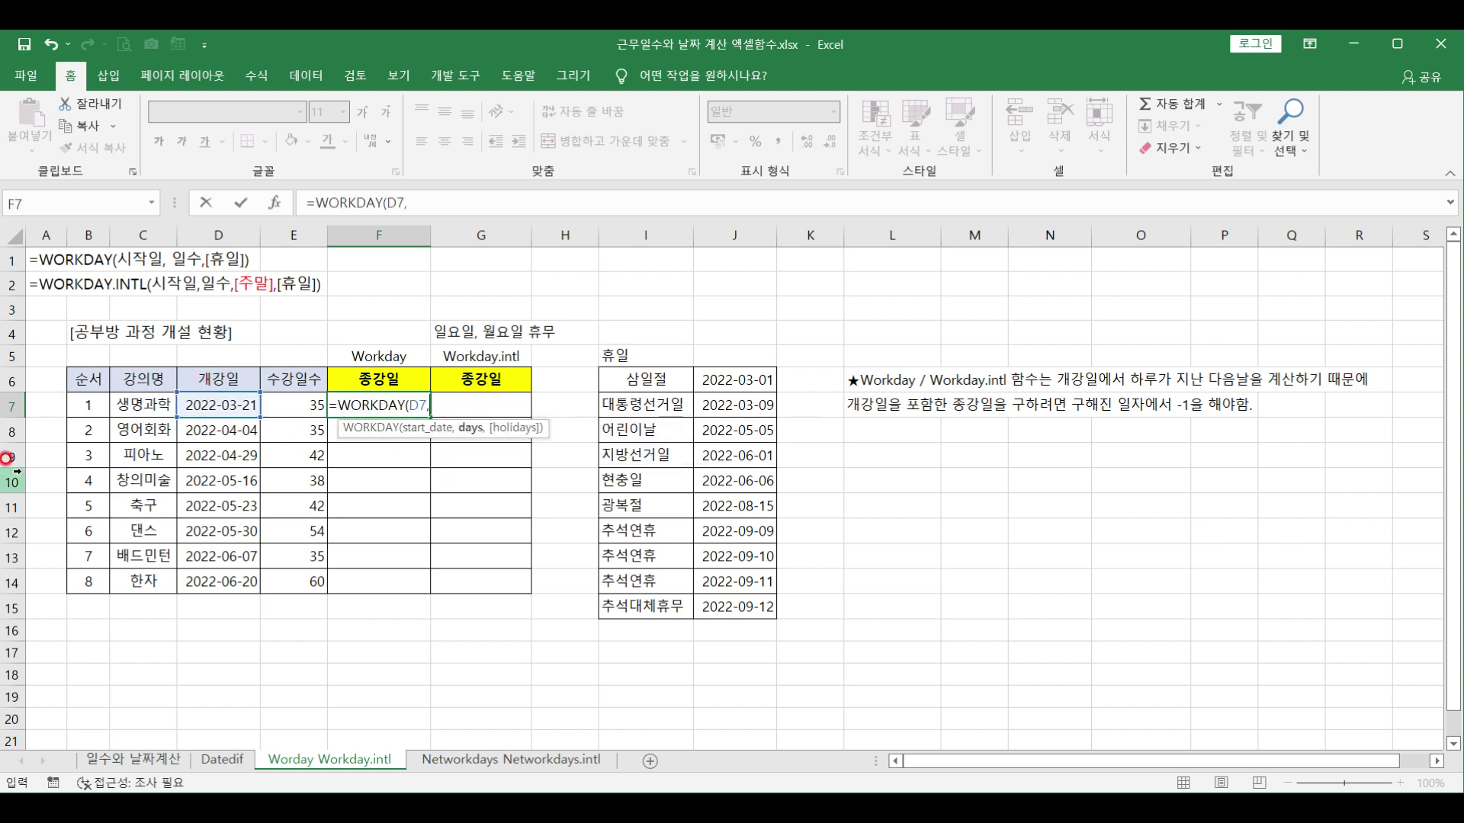
text(,)
click(282, 404)
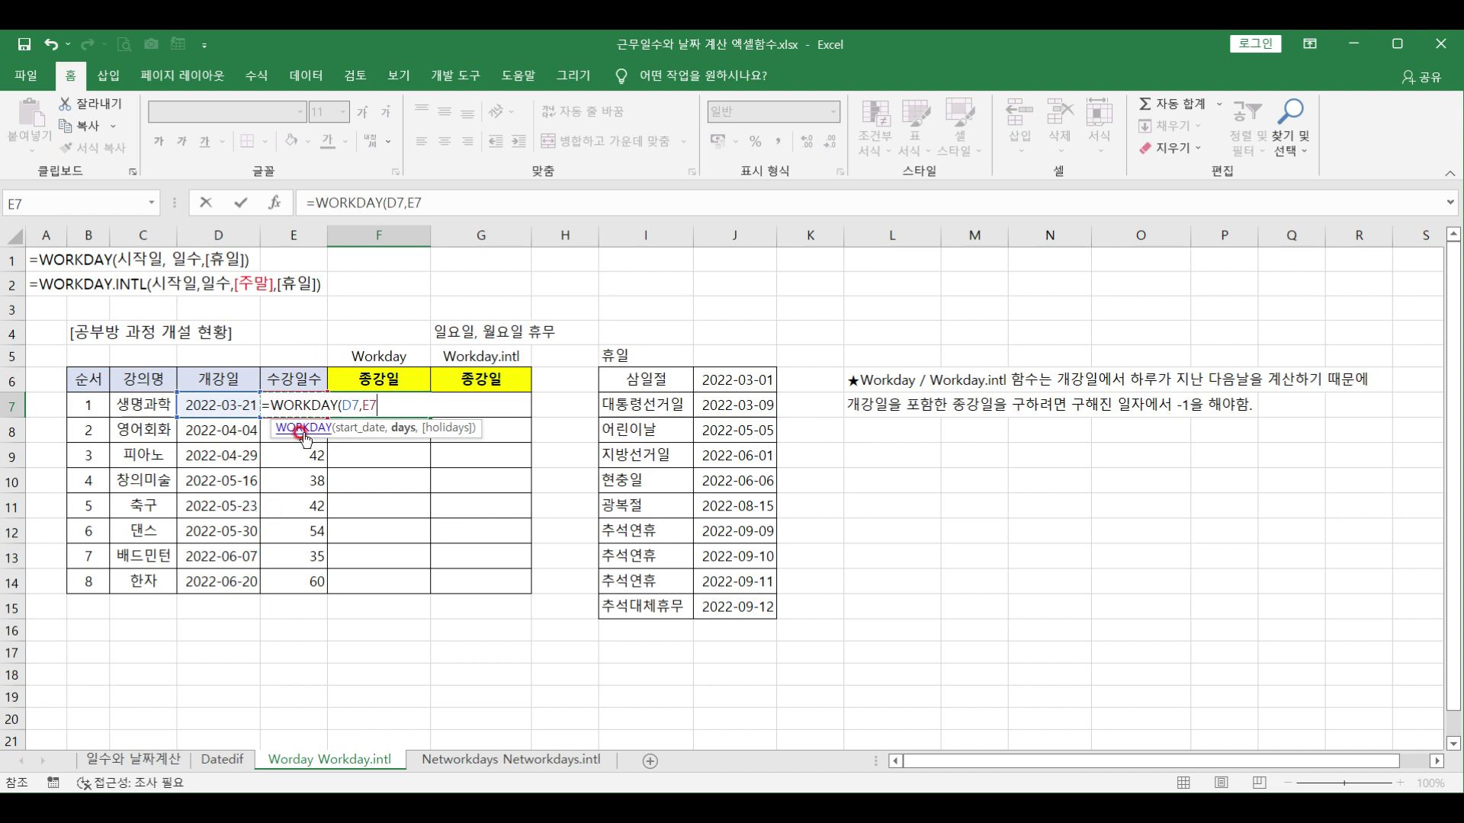
text(,)
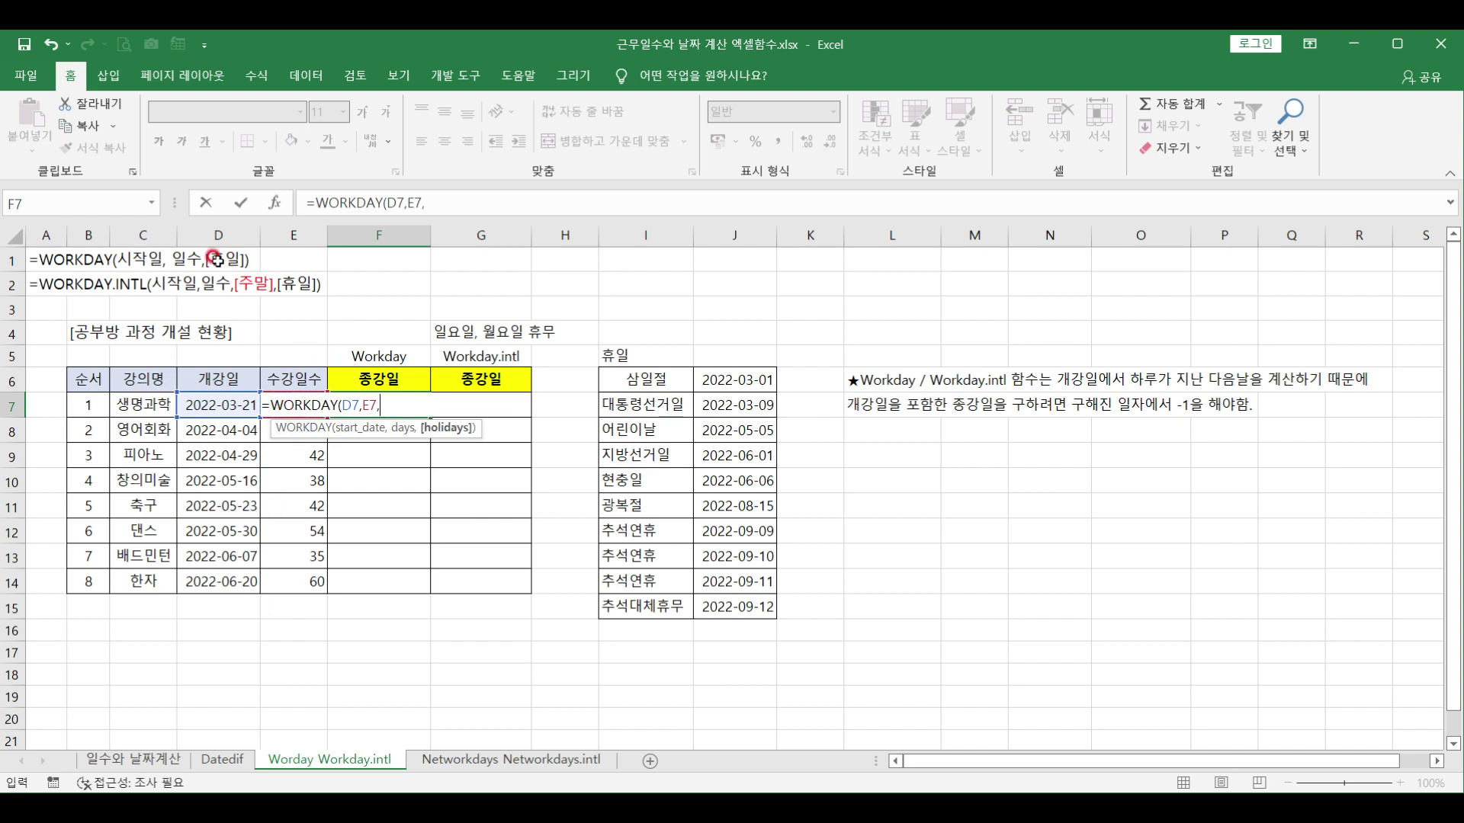
drag(730, 380, 741, 599)
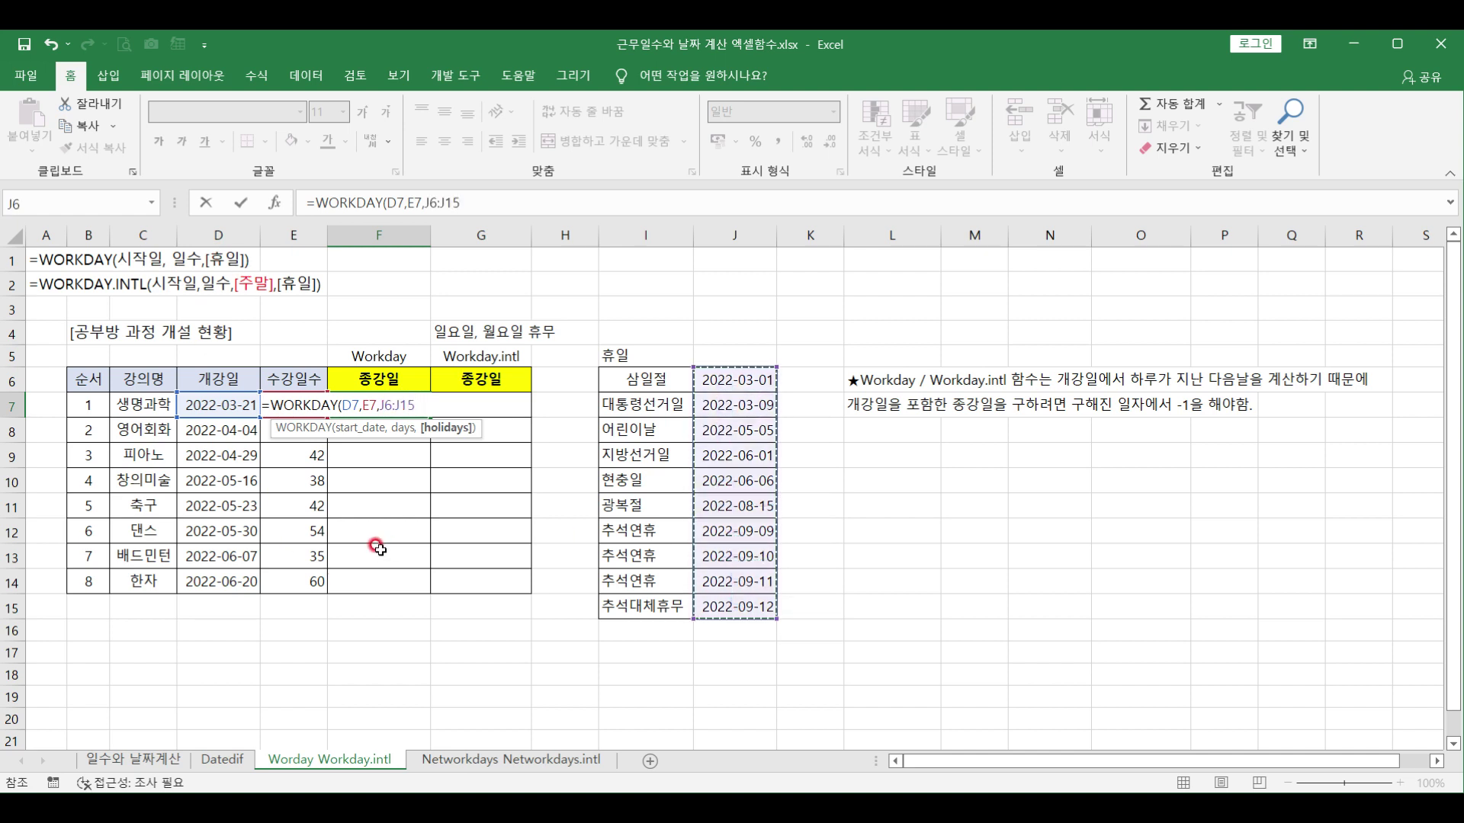
key(F4)
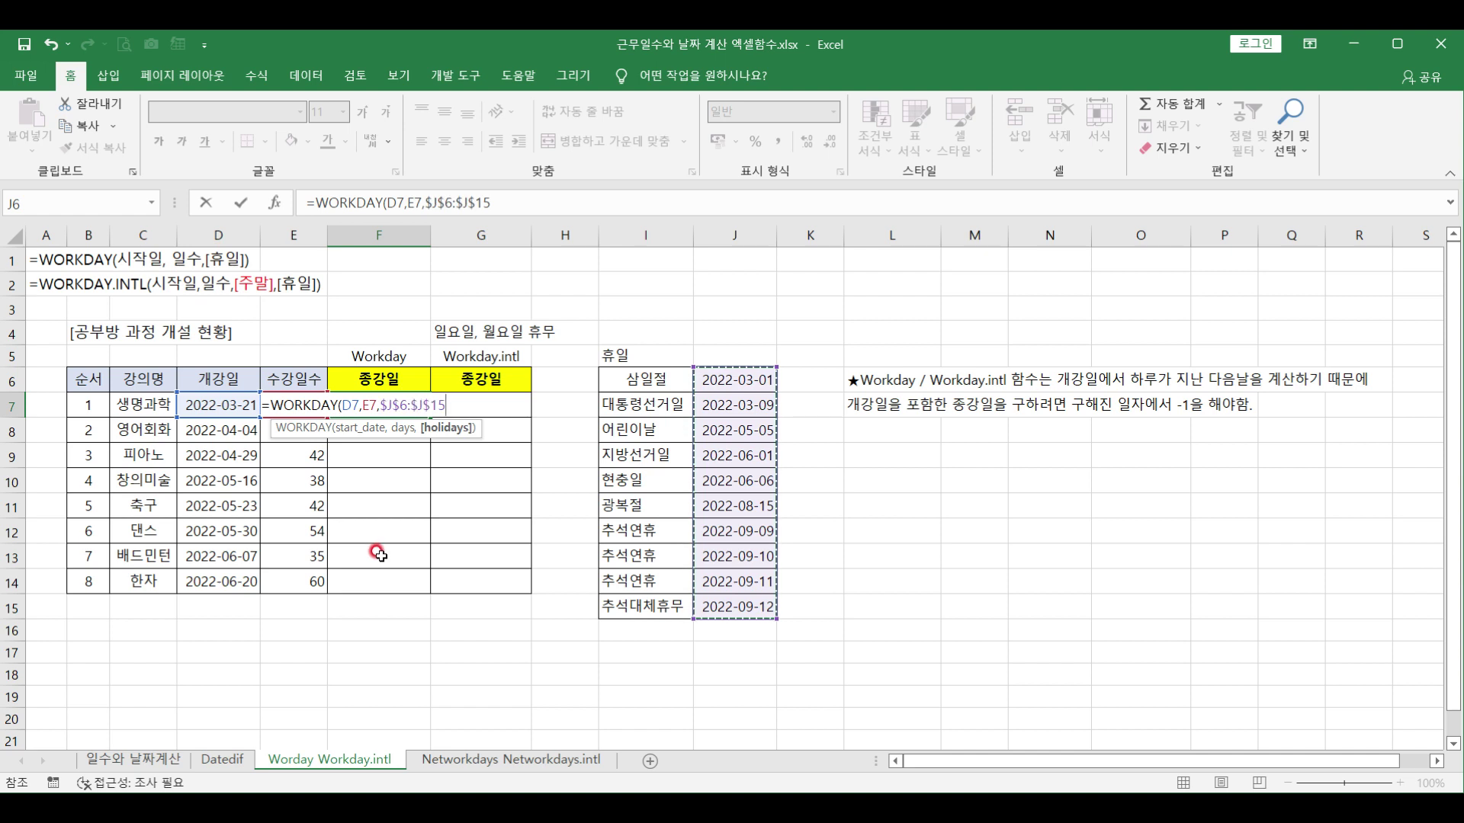
text())
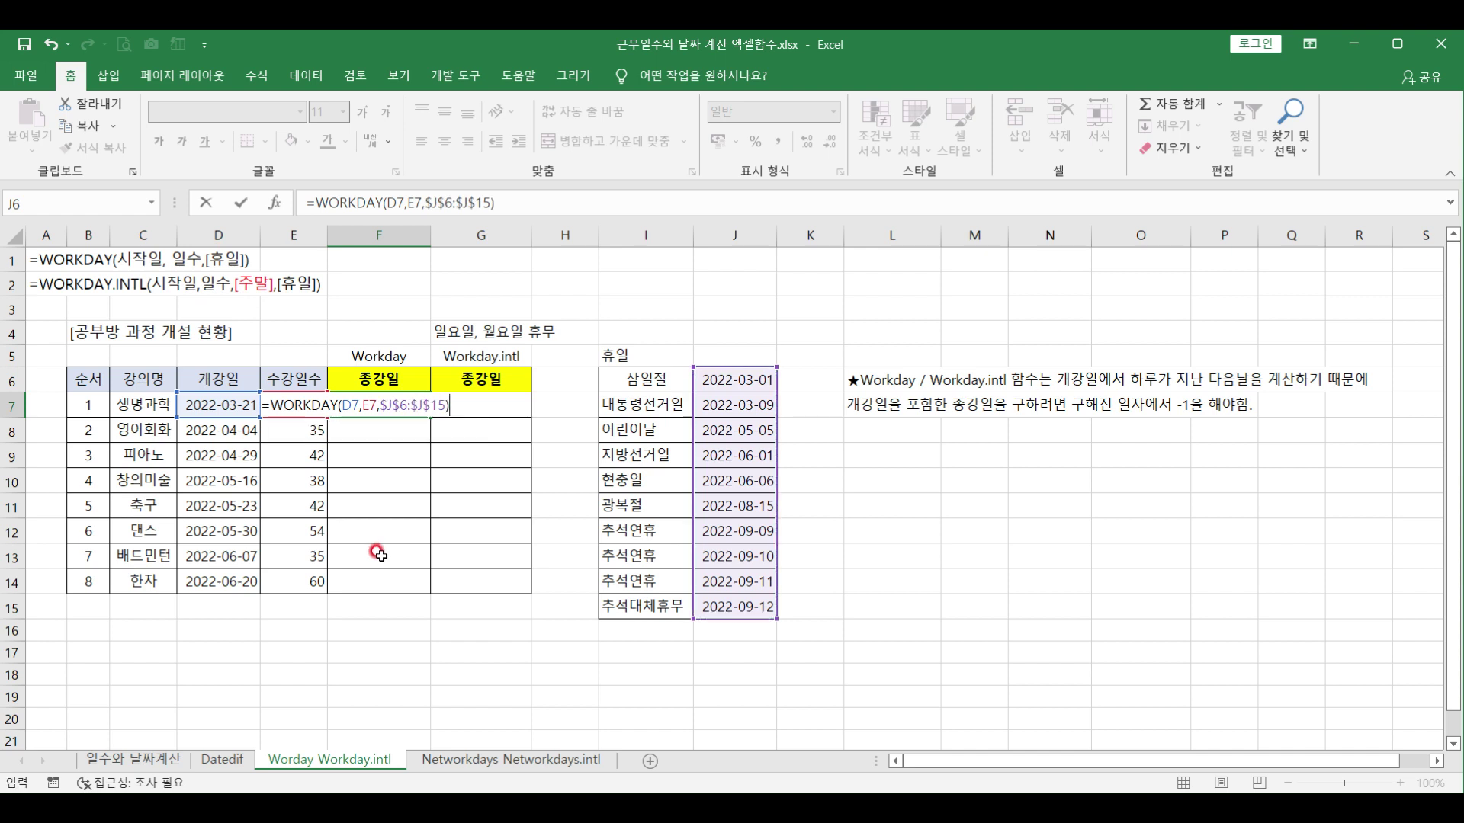
key(Return)
Fill F7's formula down to F14 and format the end dates as short dates (간단한 날짜).
click(396, 404)
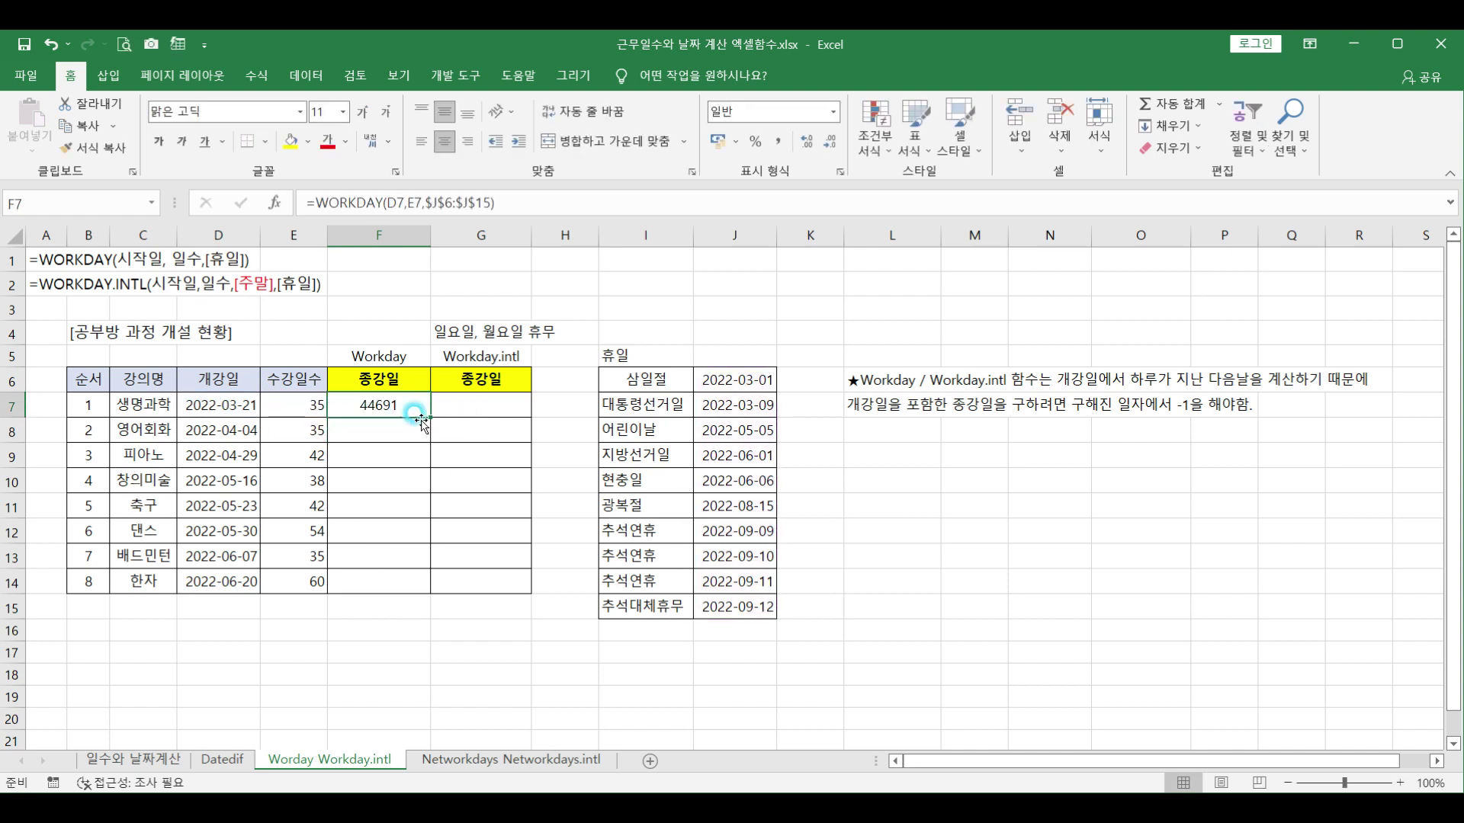
drag(429, 417, 404, 587)
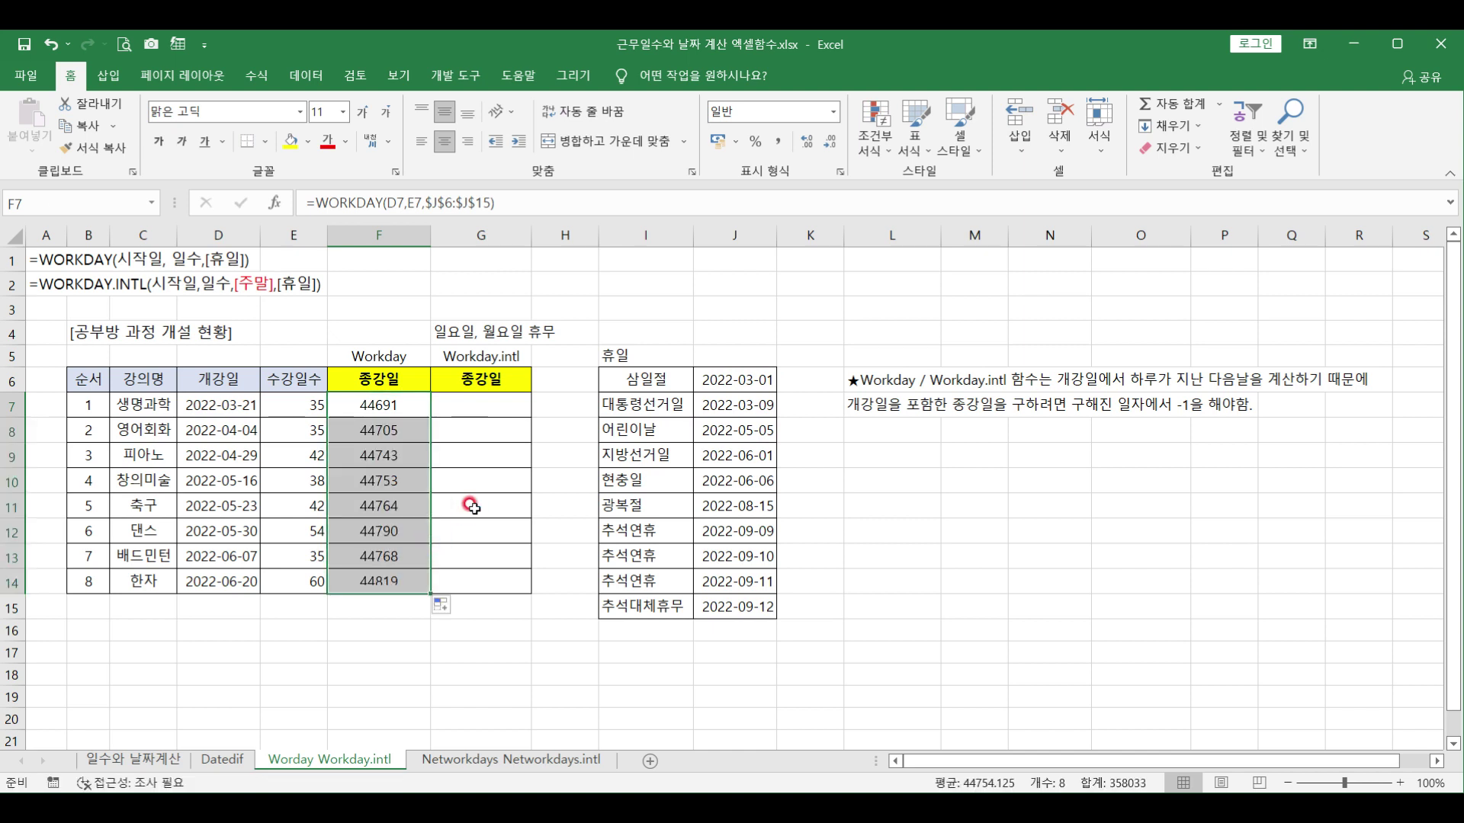
click(835, 113)
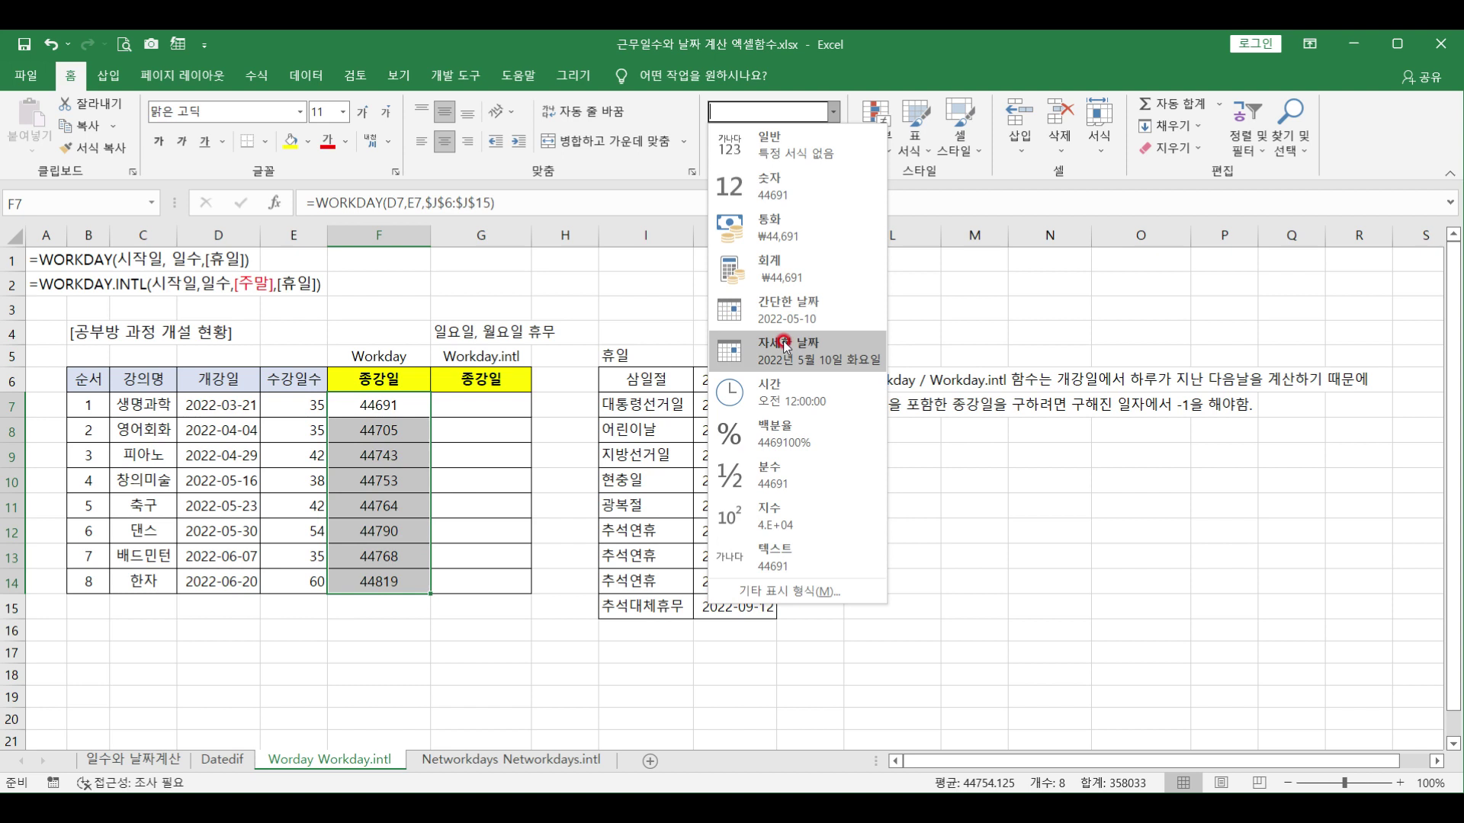
click(786, 309)
drag(389, 404, 396, 577)
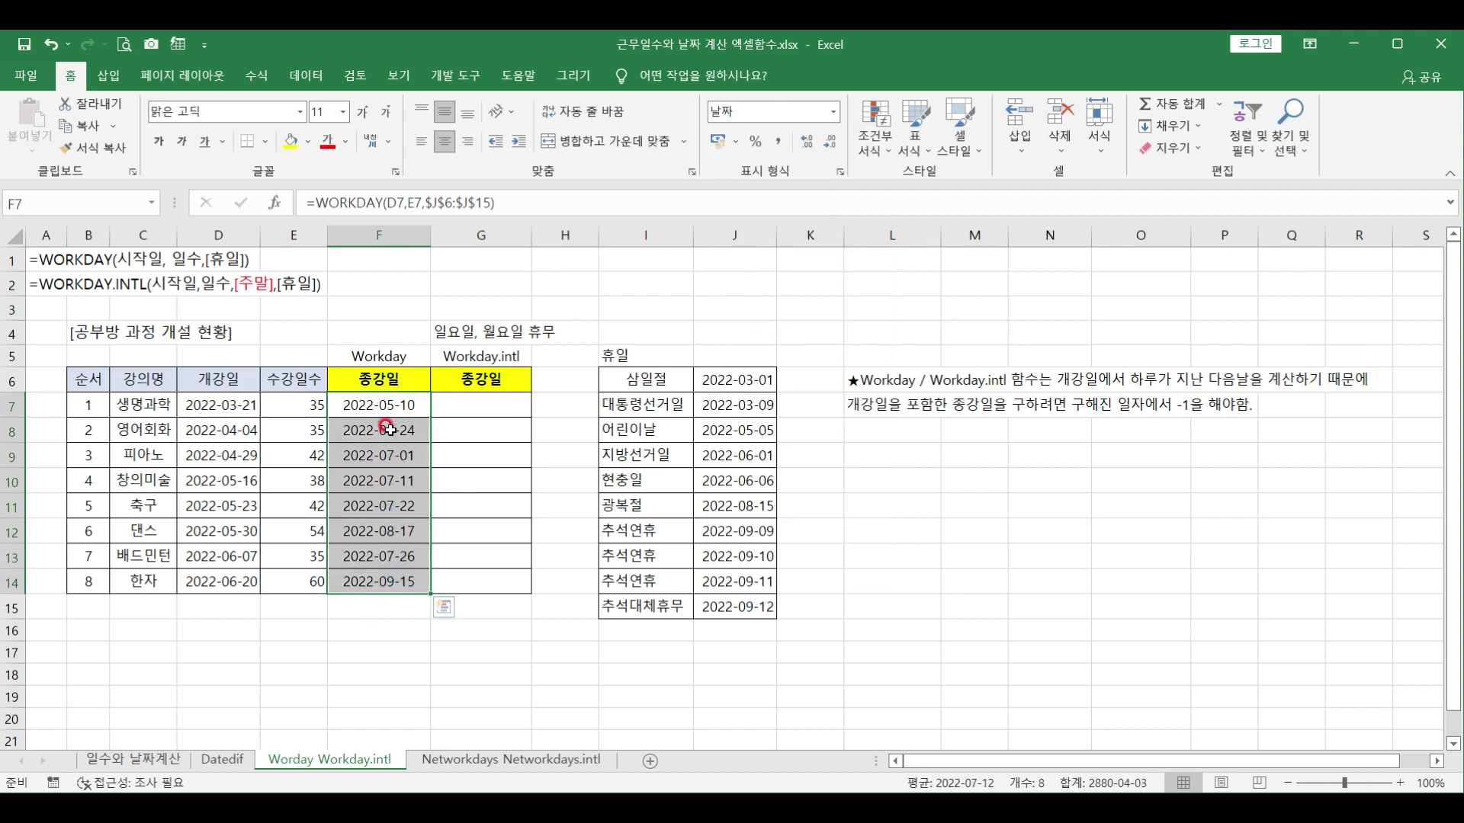
click(385, 415)
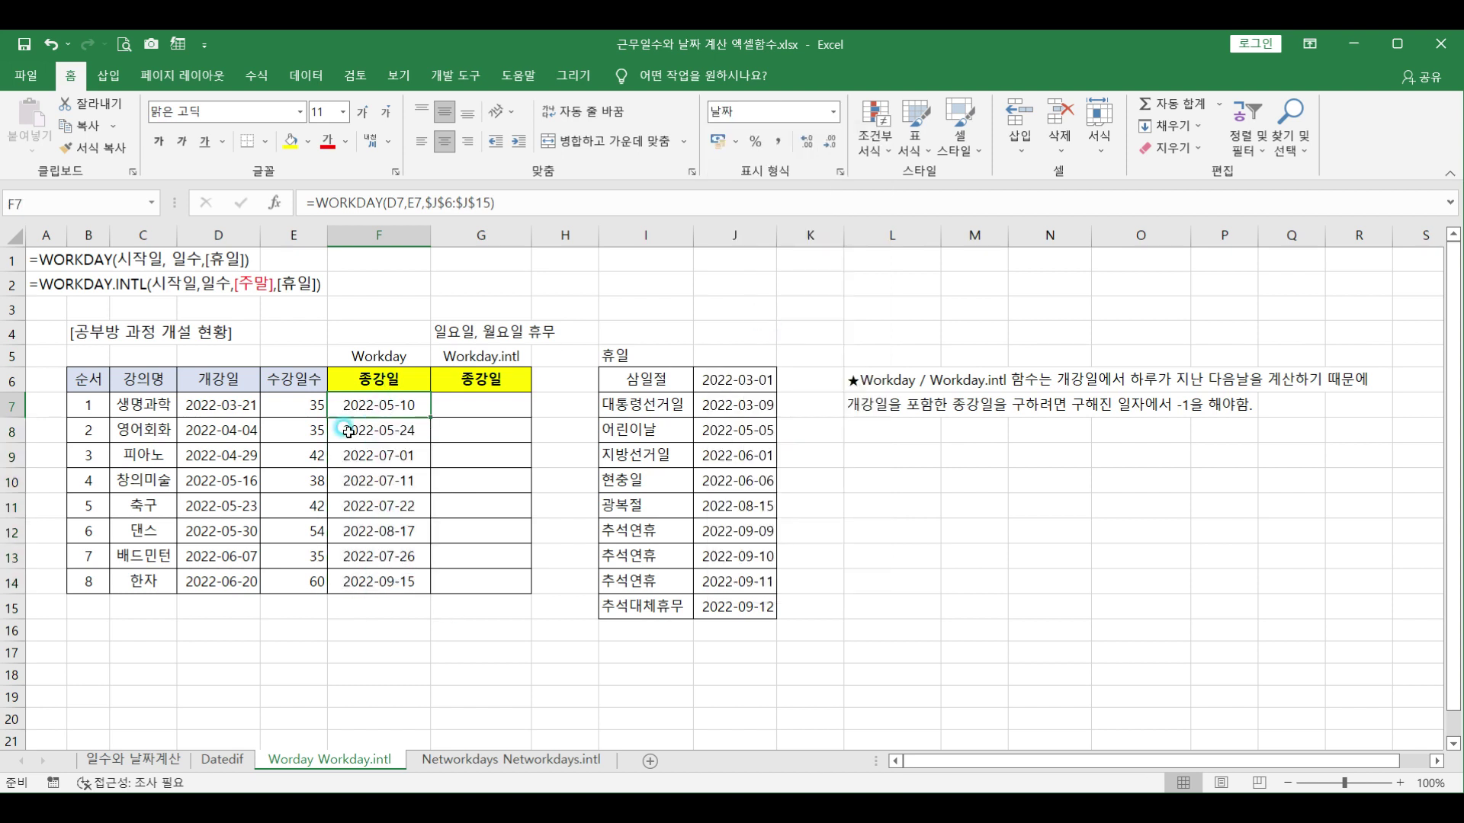
Recheck the issue-date example and start-date notes on the 일수와 날짜계산 sheet, and return to the Worday Workday.intl sheet.
click(116, 761)
scroll(45, 561, down, 7)
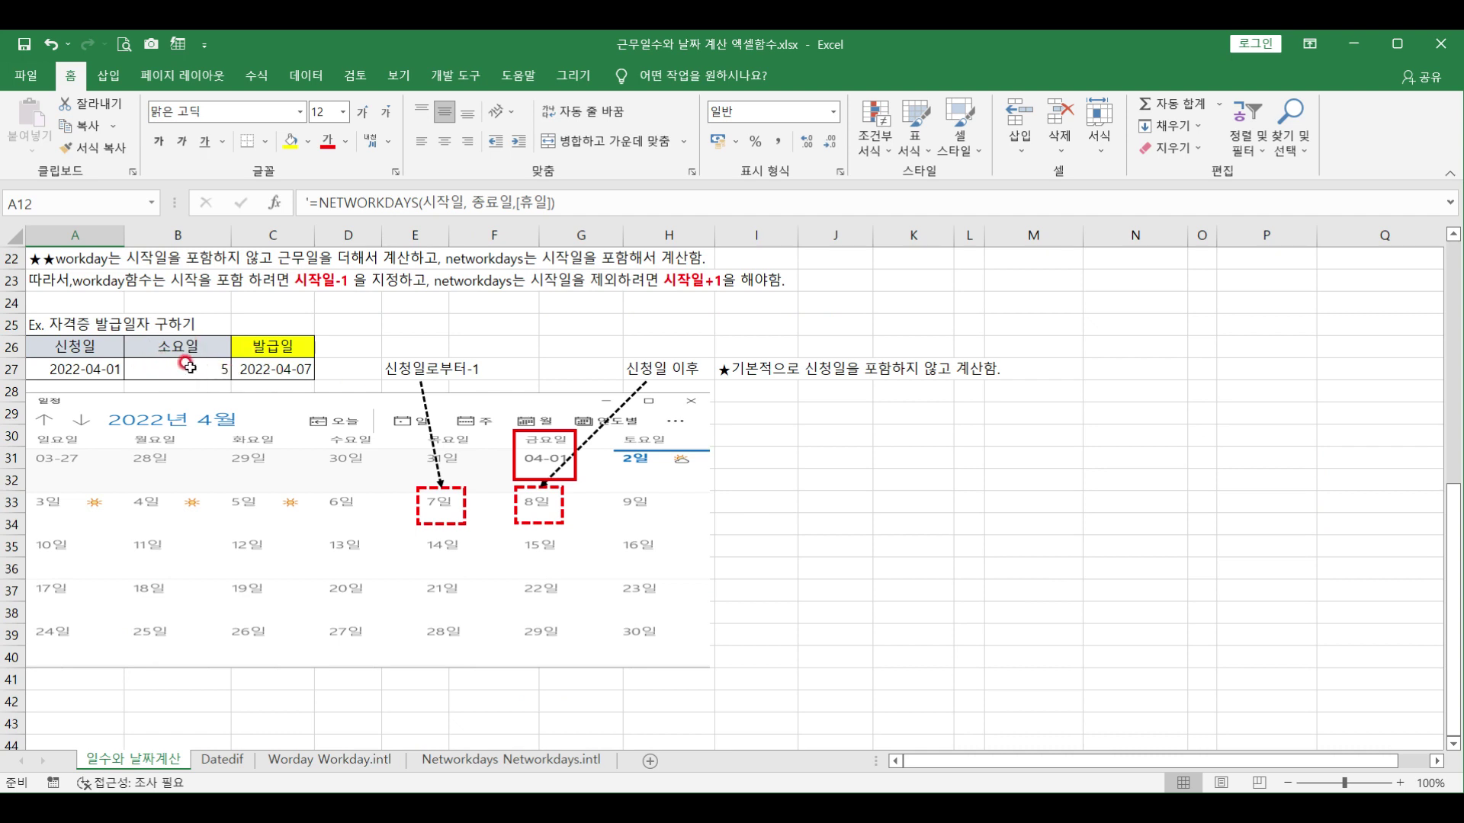
scroll(288, 337, up, 1)
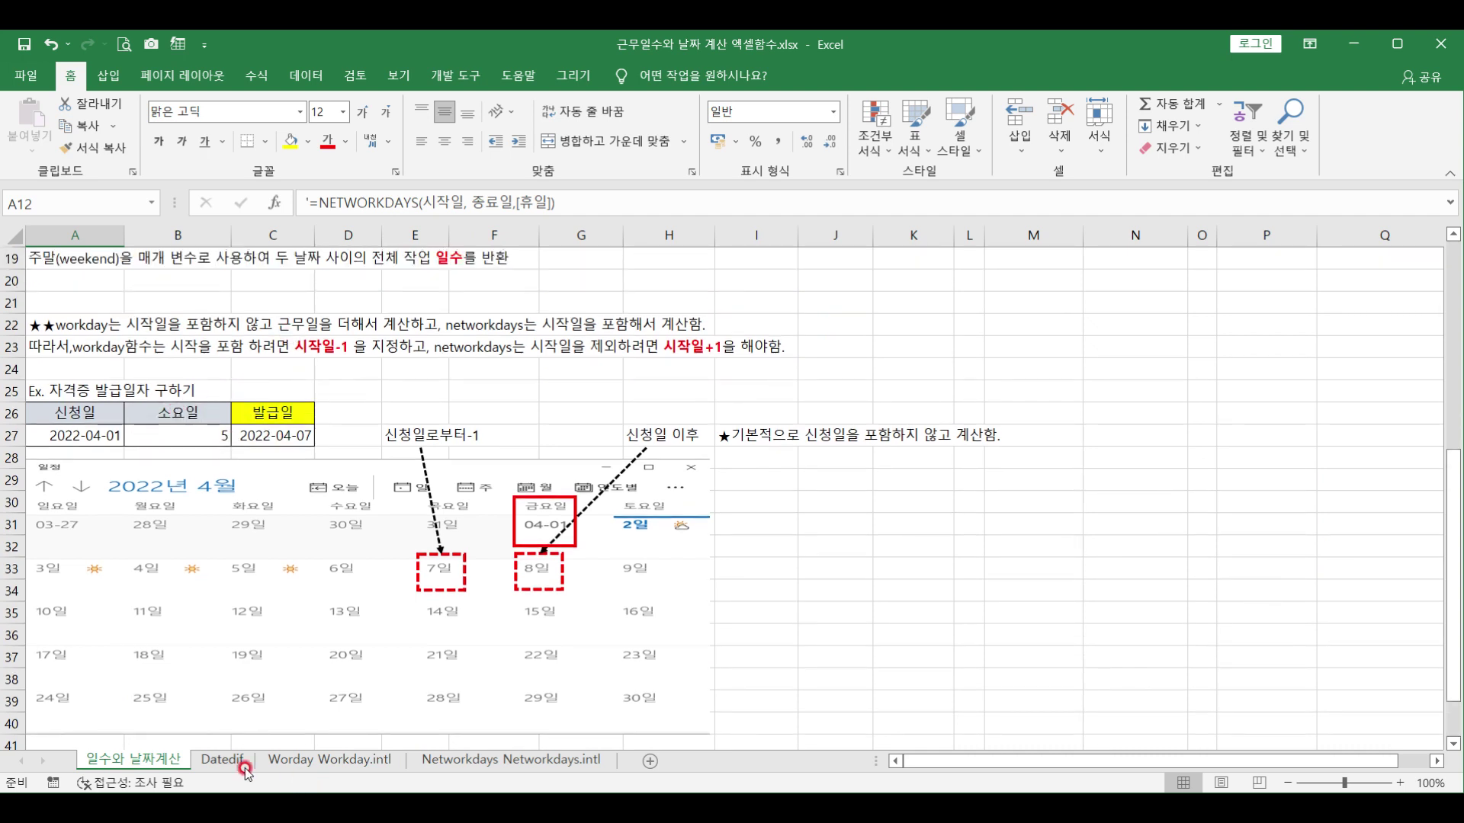
click(318, 760)
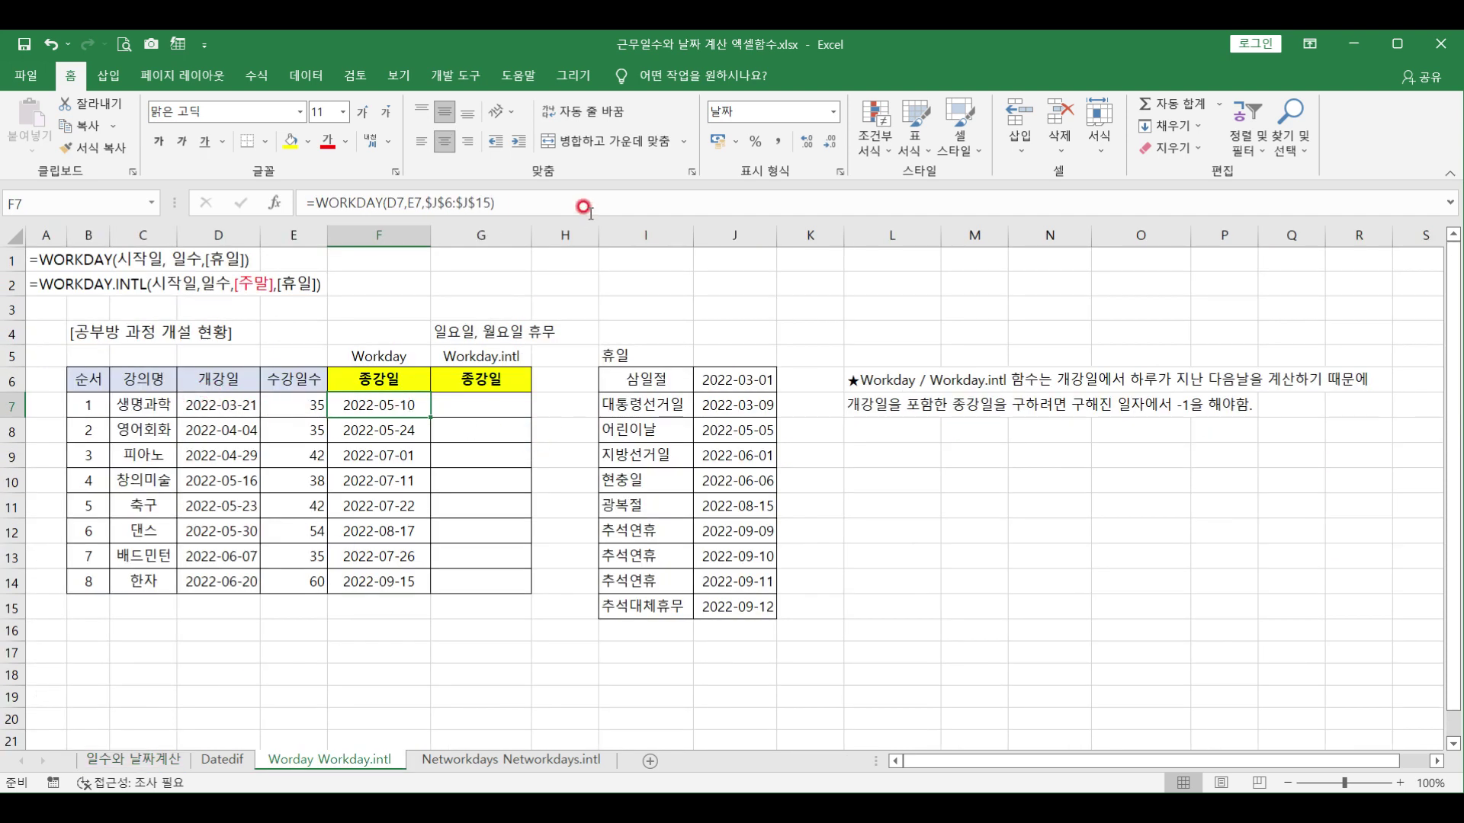
Include the start day by changing F7's formula to =WORKDAY(D7,E7,$J$6:$J$15)-1, and fill it down to F14.
click(551, 202)
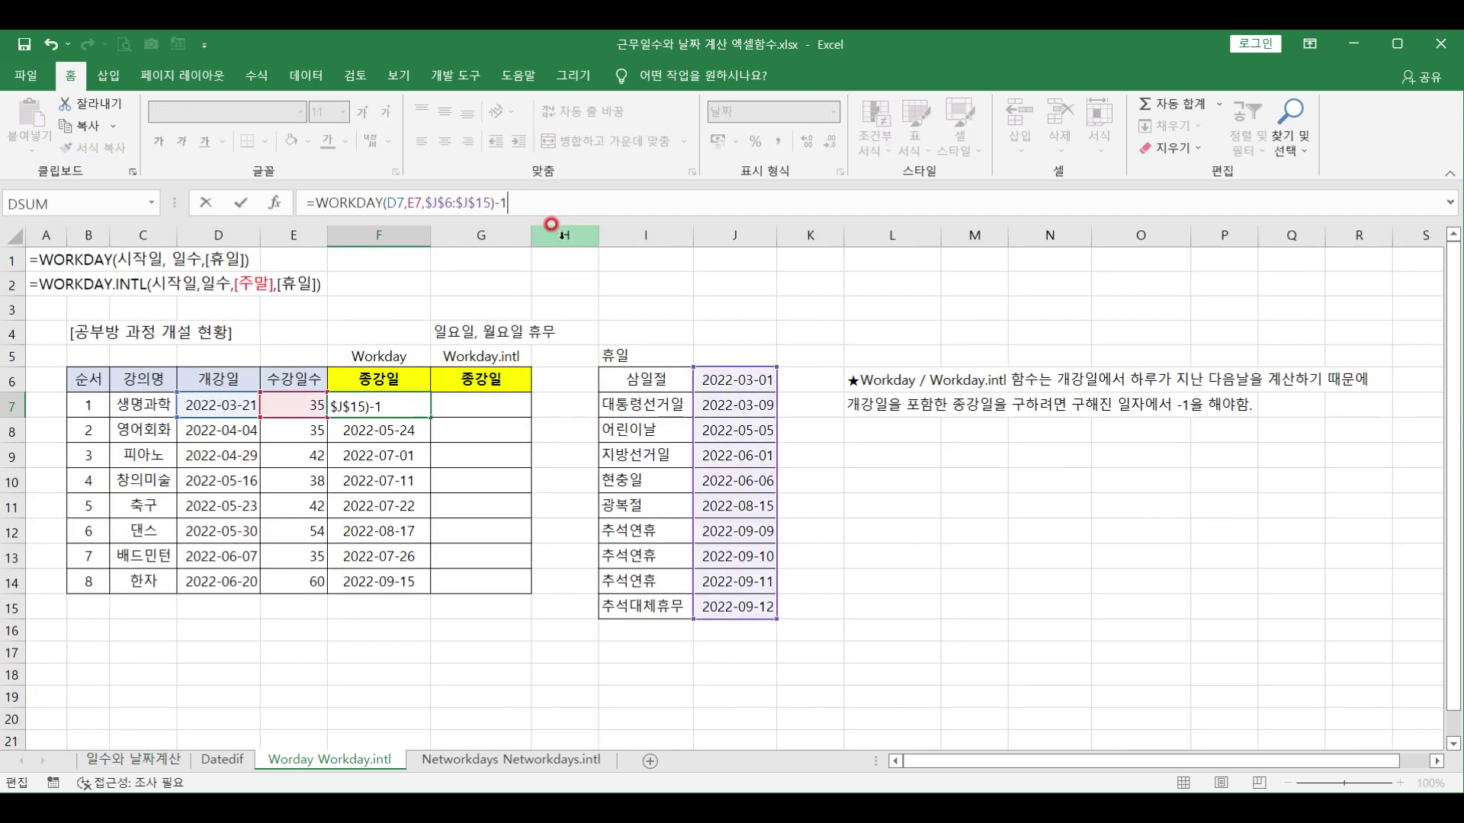
key(Return)
click(400, 406)
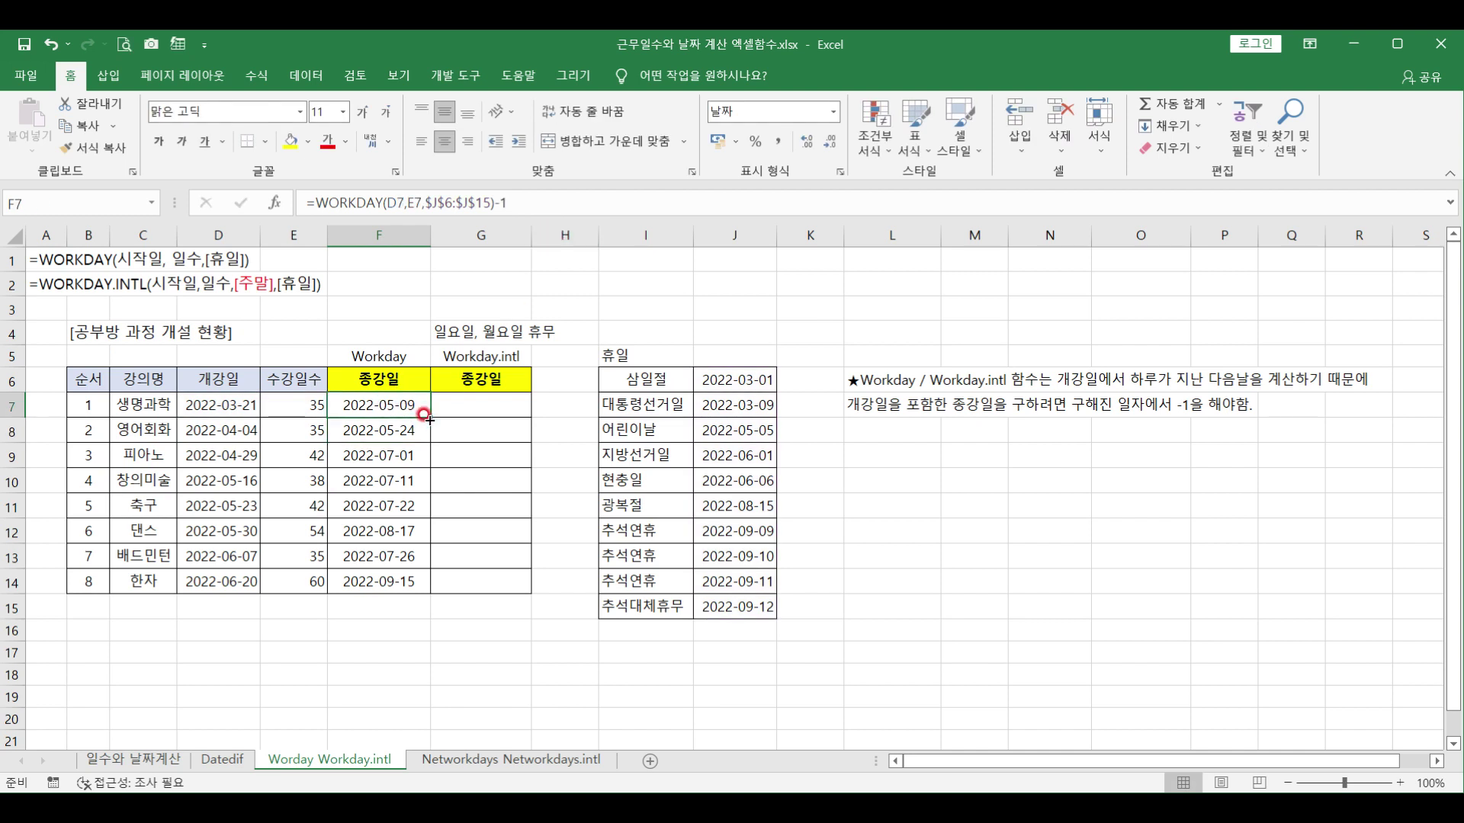
drag(425, 414, 427, 587)
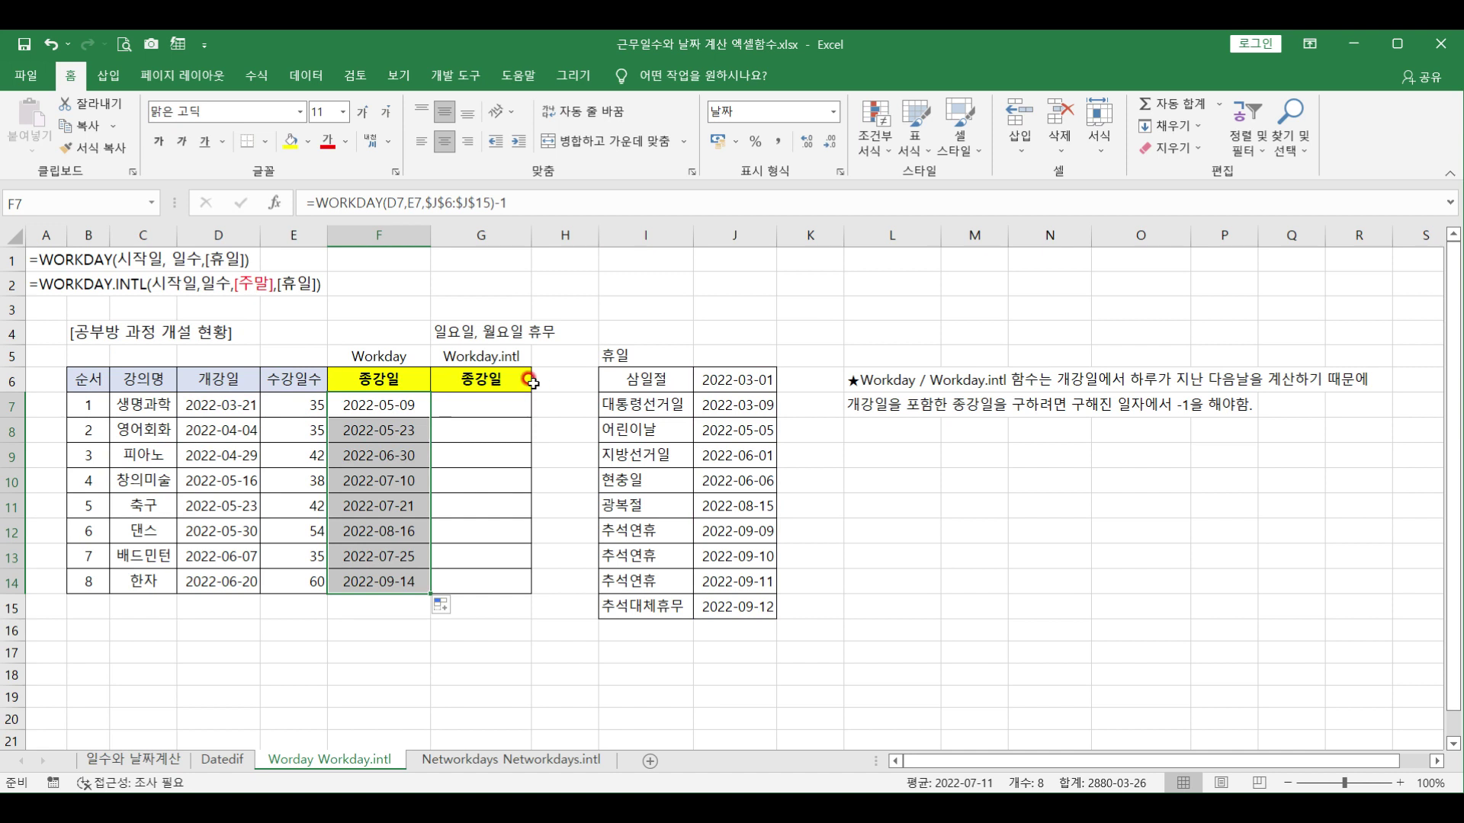
Begin a WORKDAY.INTL formula in G7 for the first course's end date, with start date D7 and day count E7.
click(451, 356)
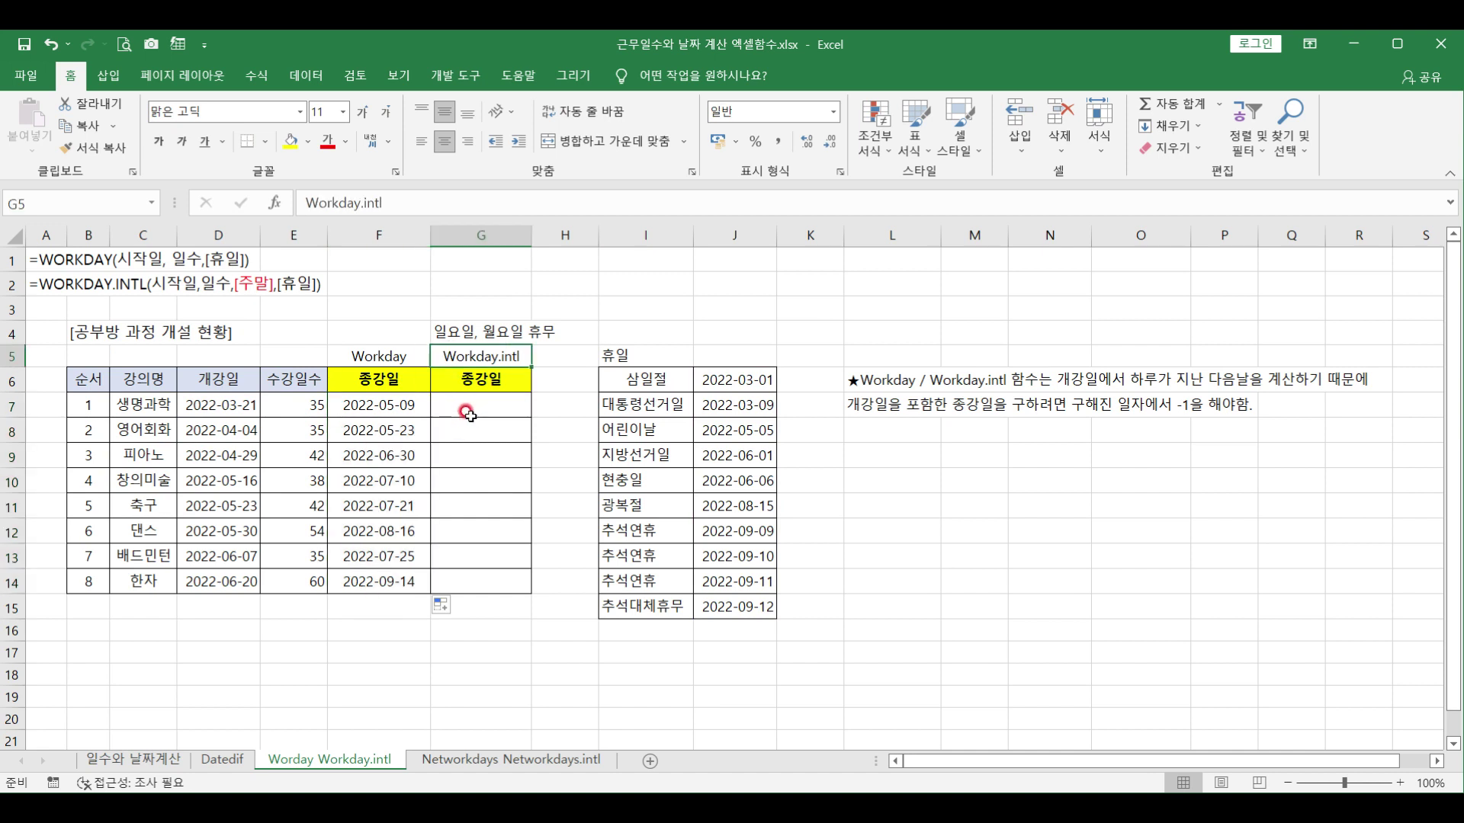
click(469, 407)
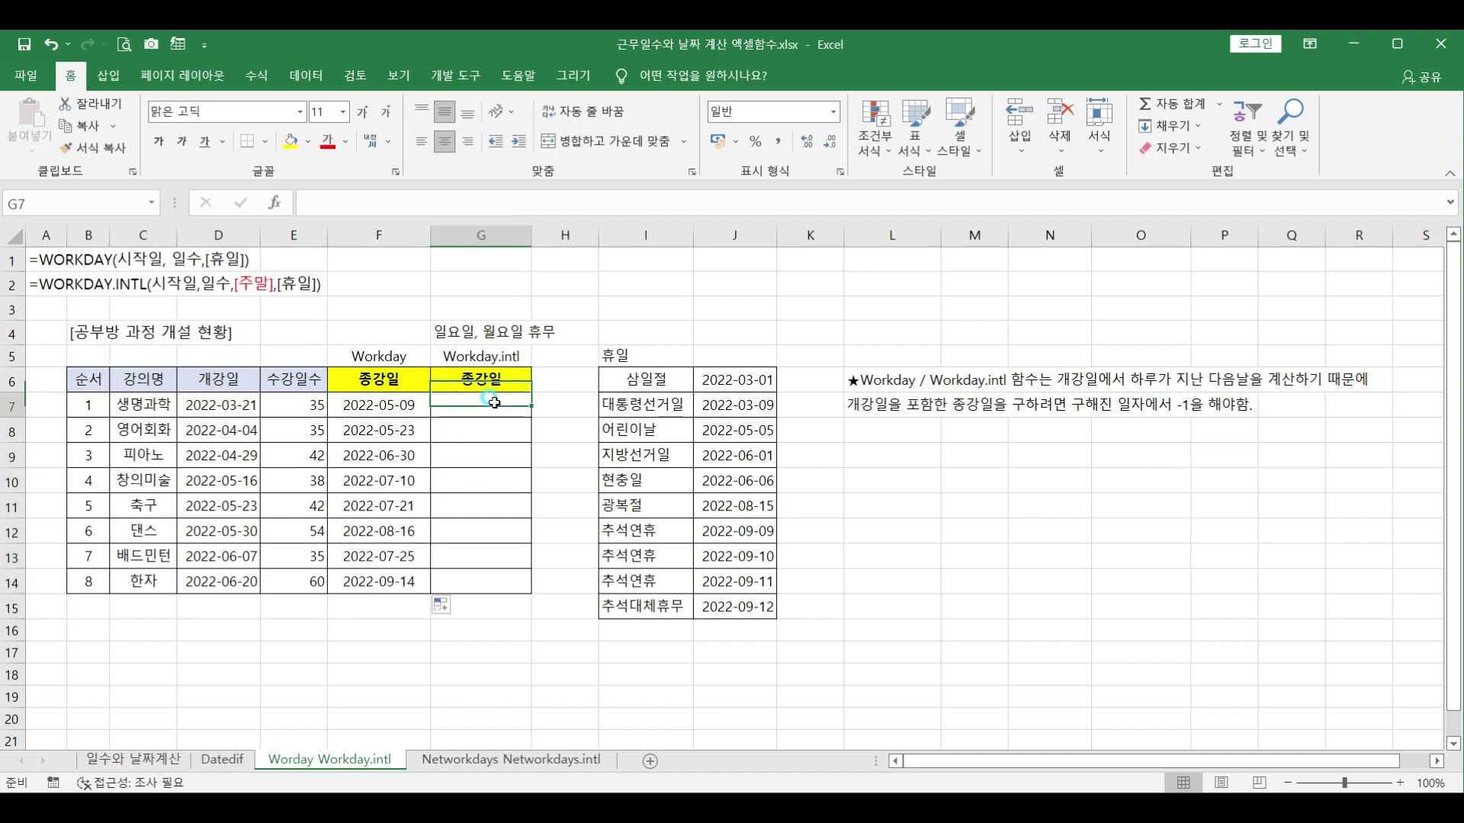
click(459, 337)
drag(356, 398, 385, 570)
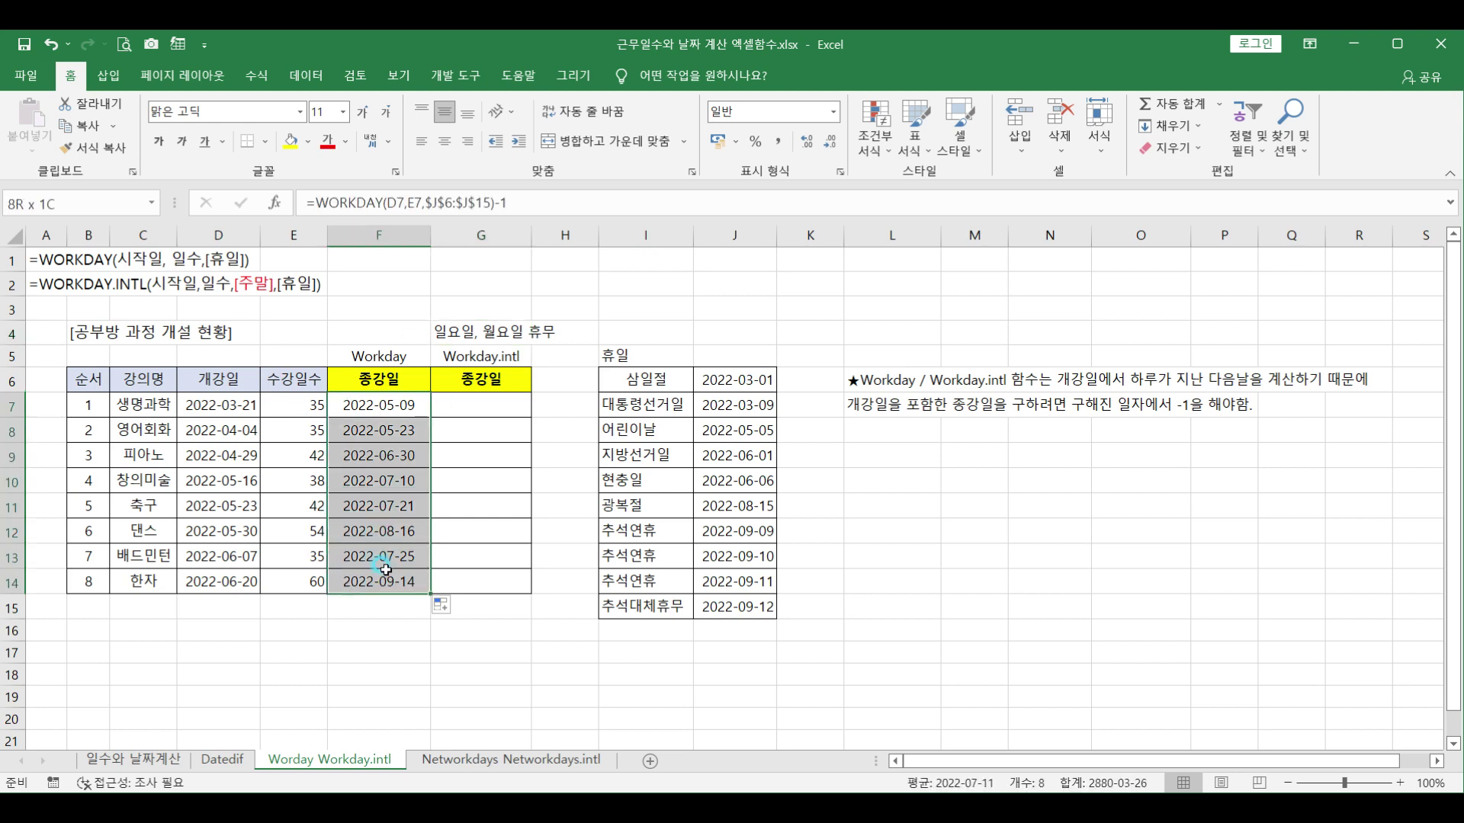
click(465, 334)
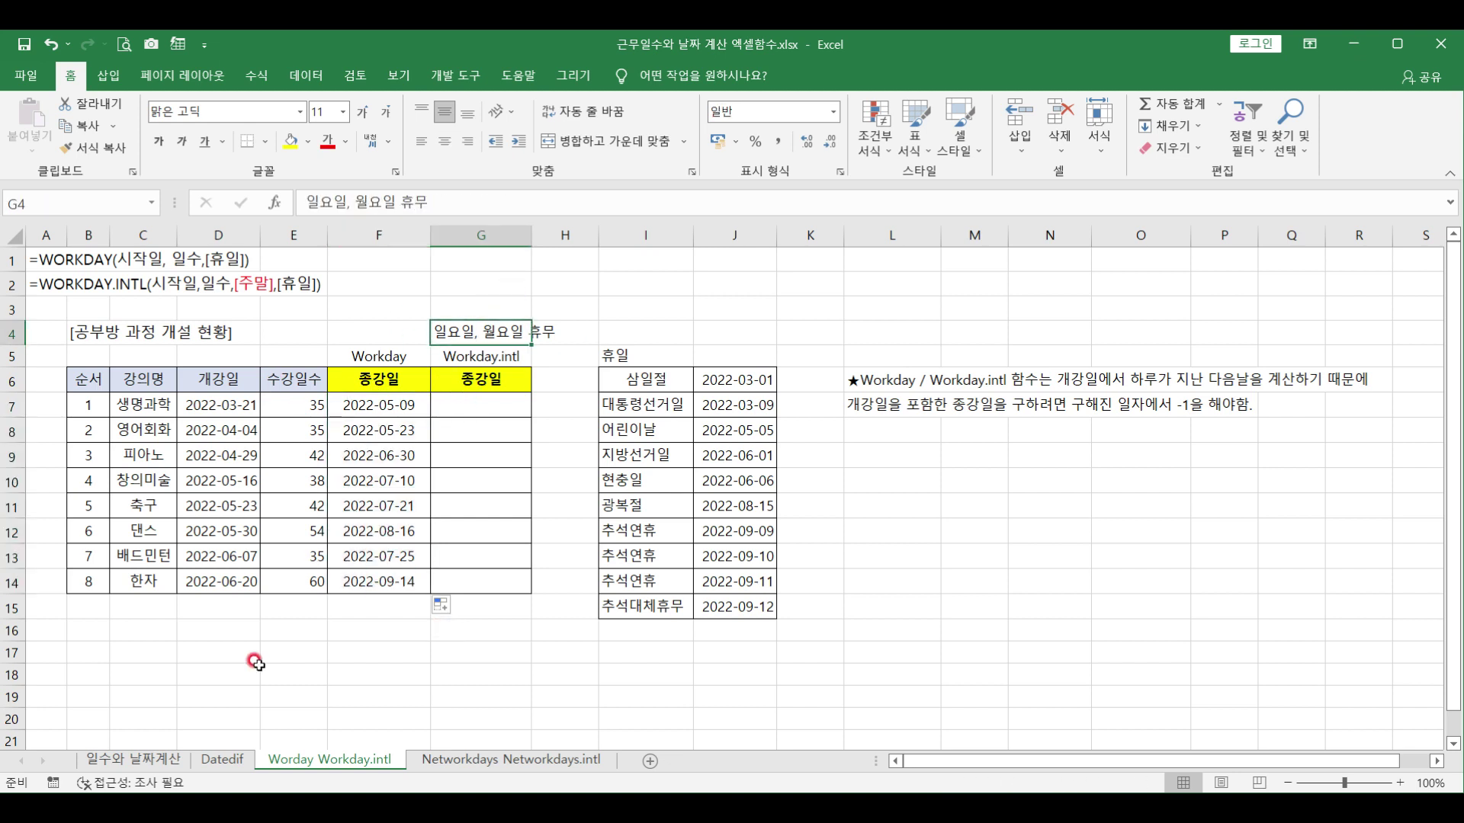
click(479, 408)
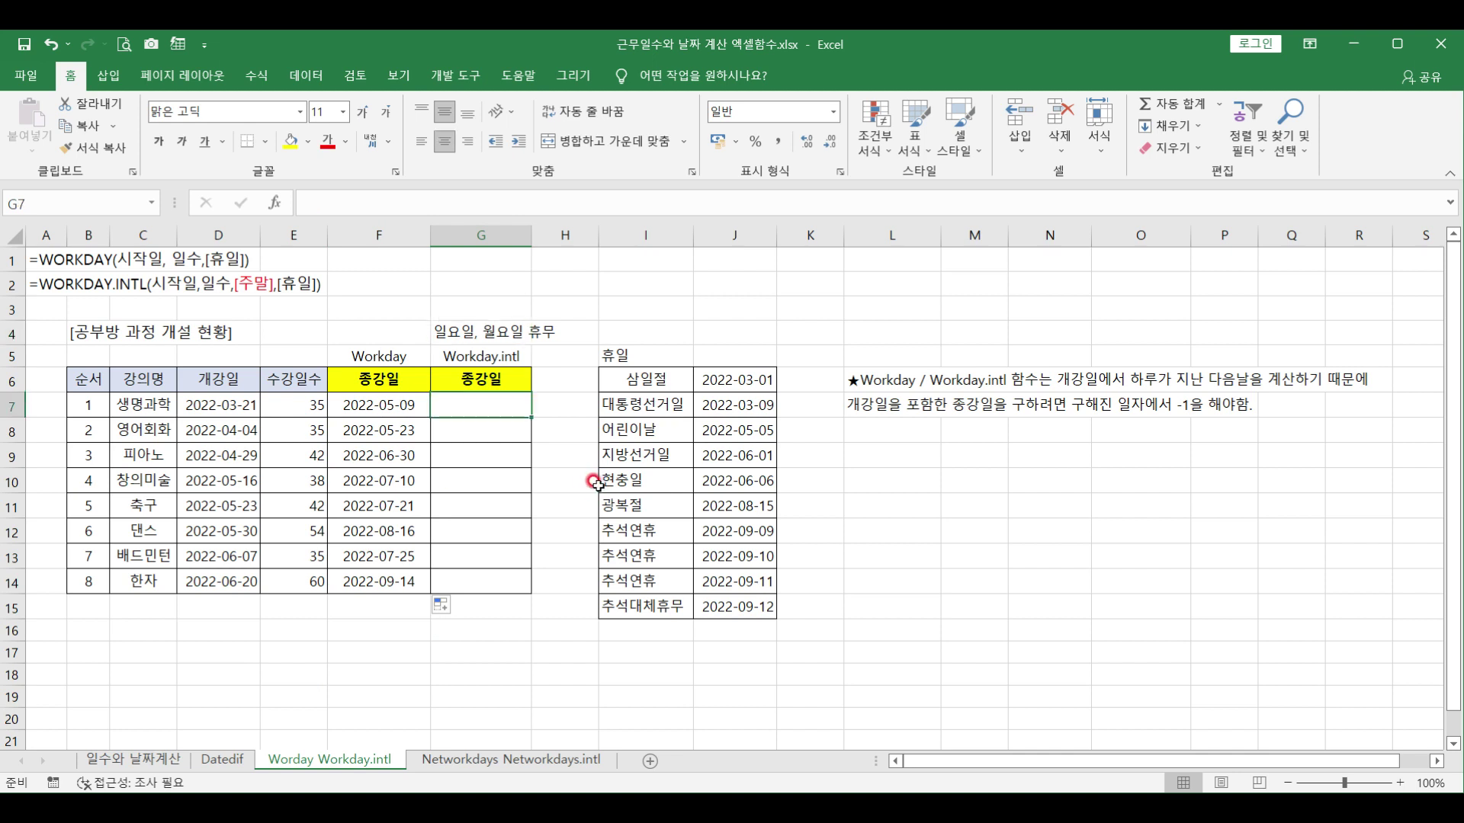
text(=wo)
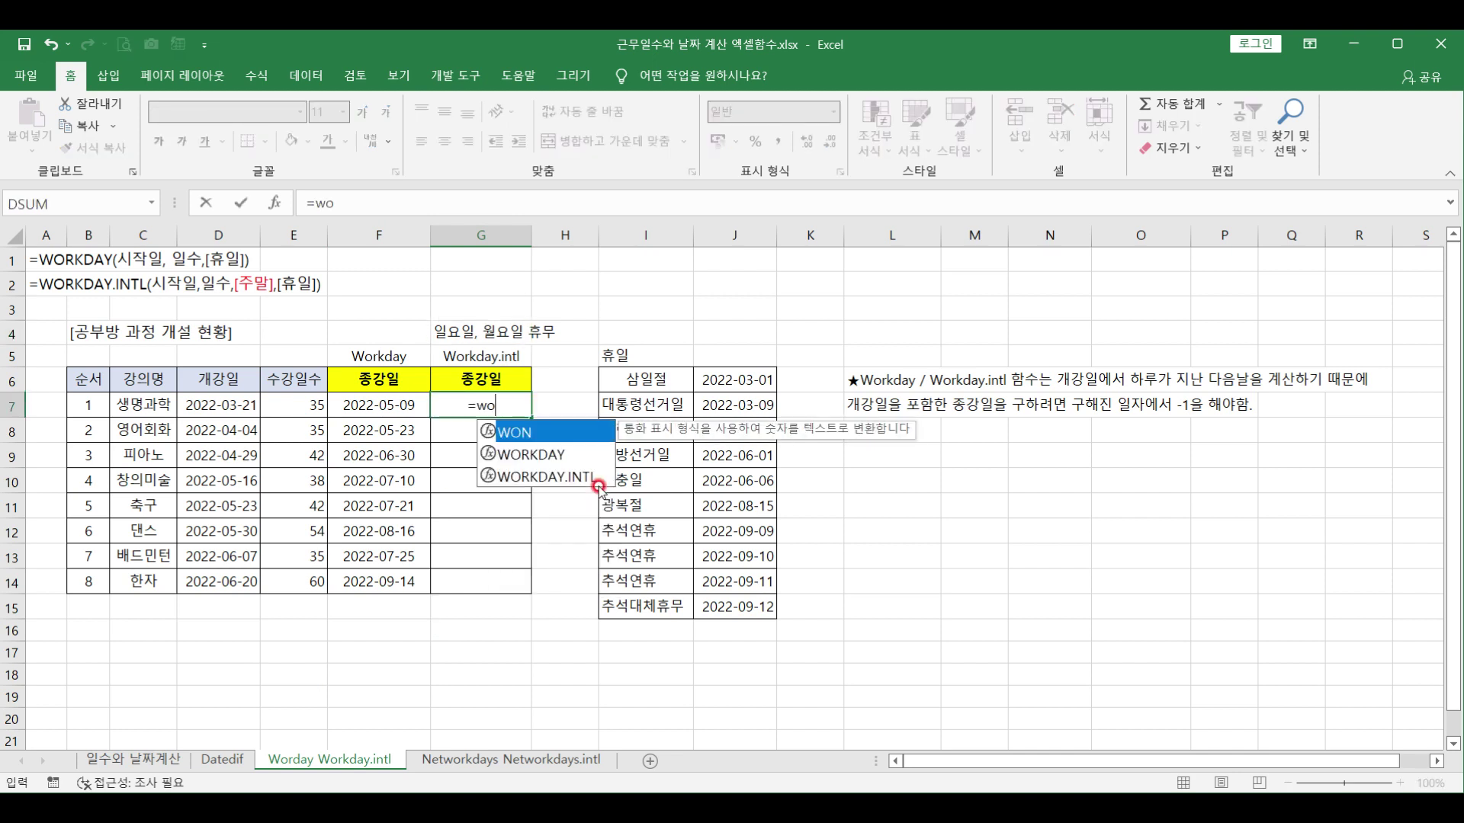
click(545, 476)
key(Tab)
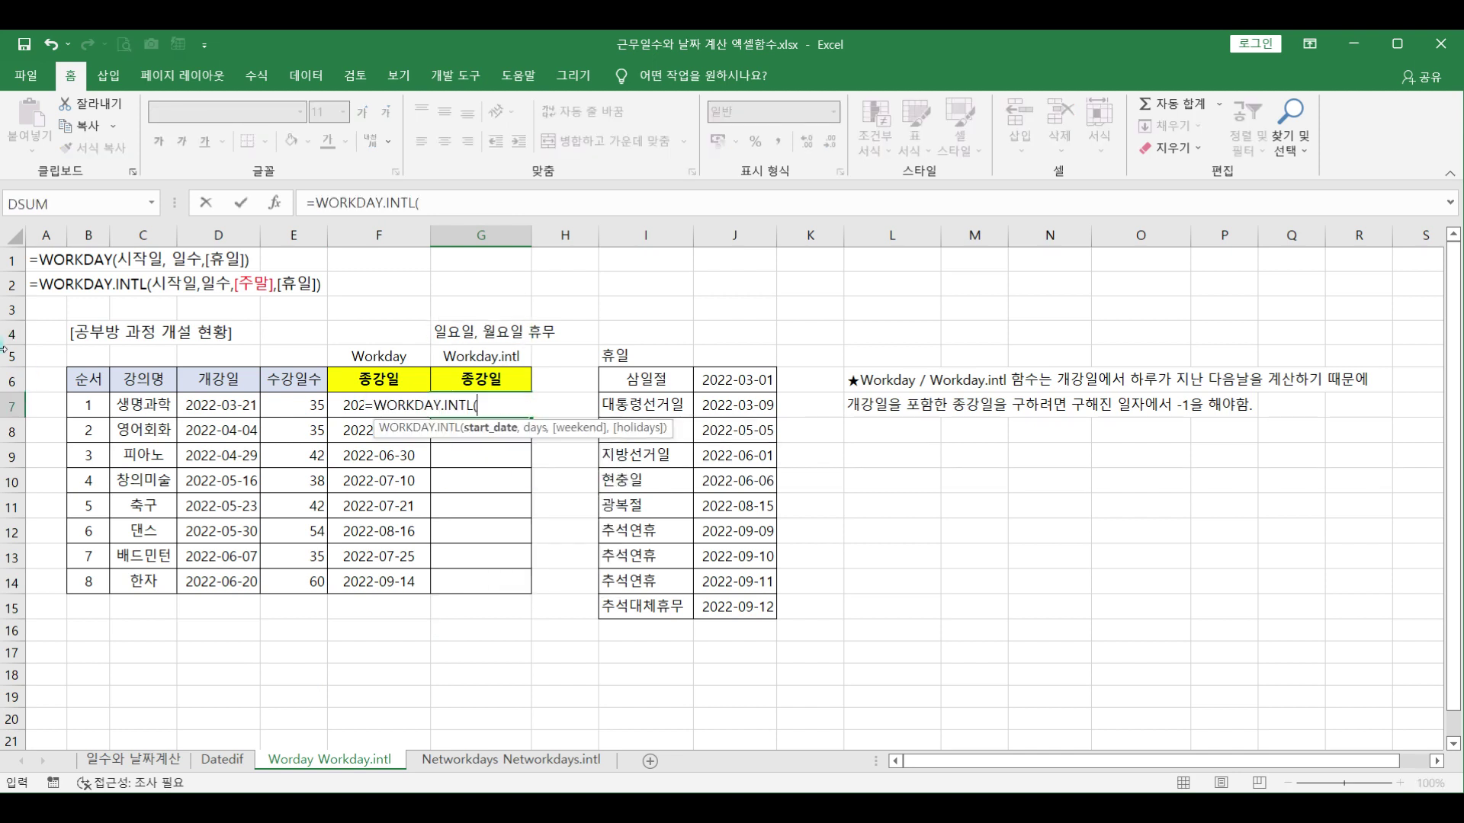
click(221, 405)
text(,)
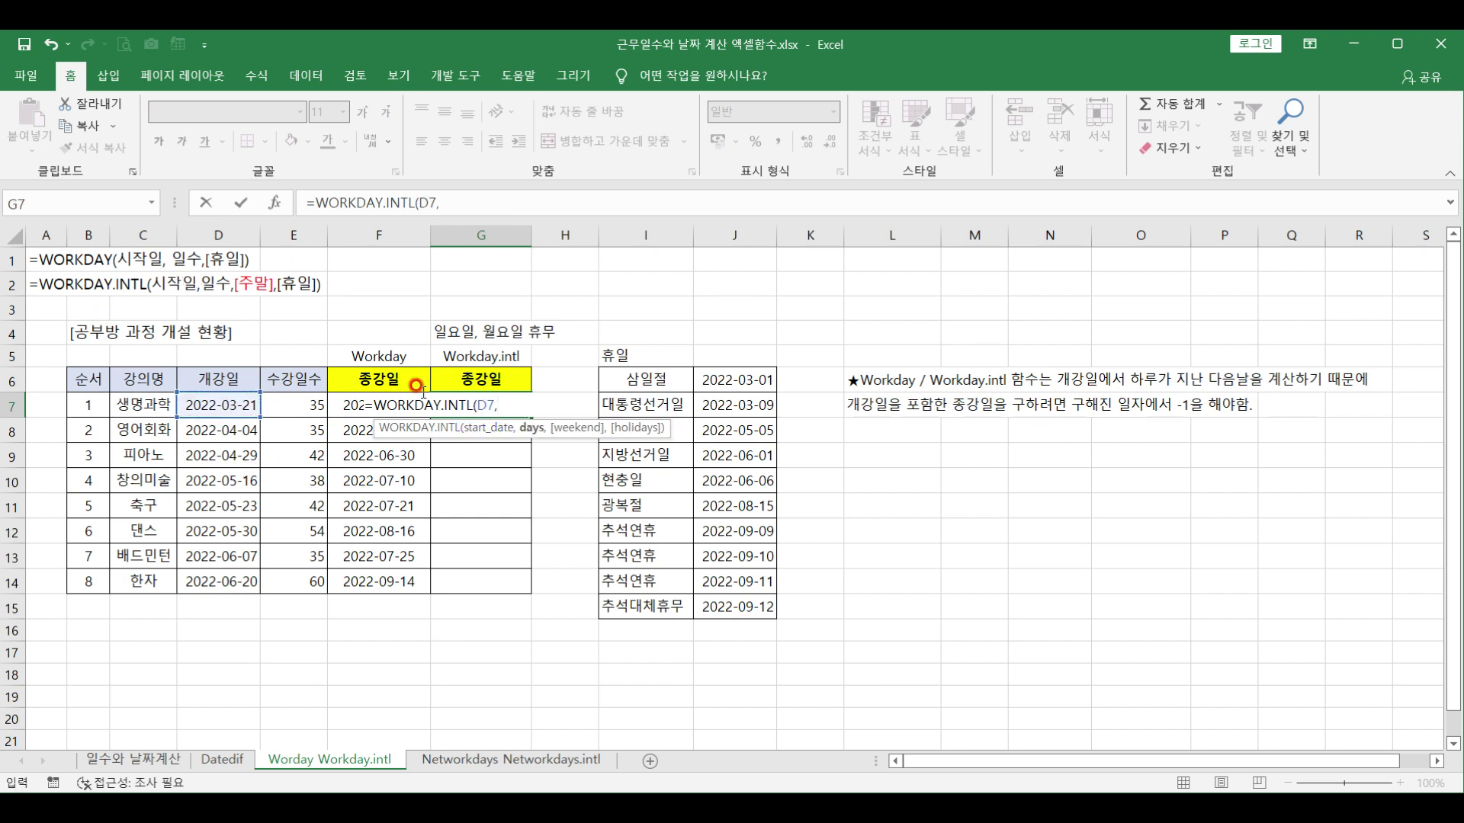
click(315, 400)
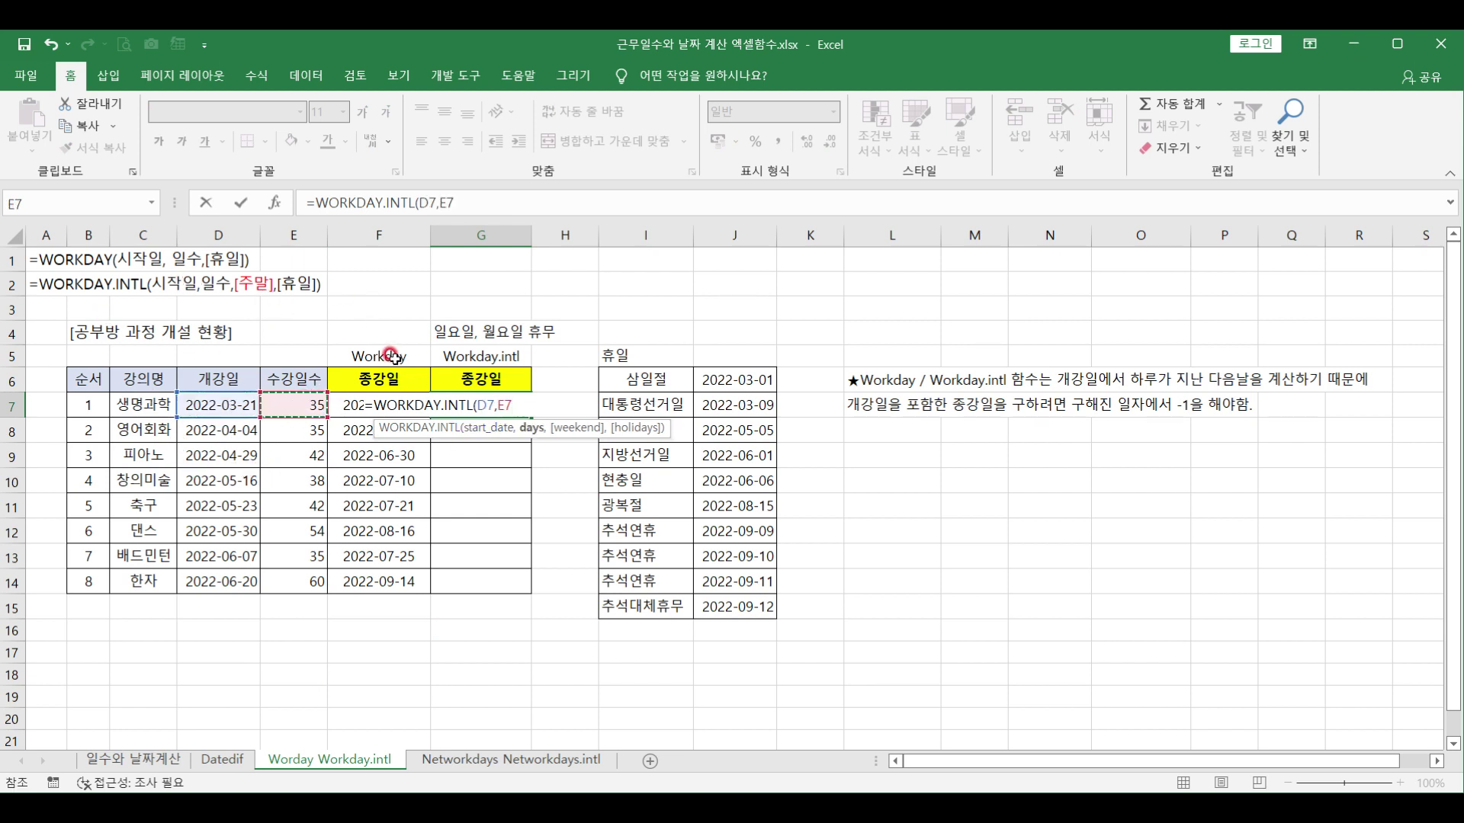
text(,)
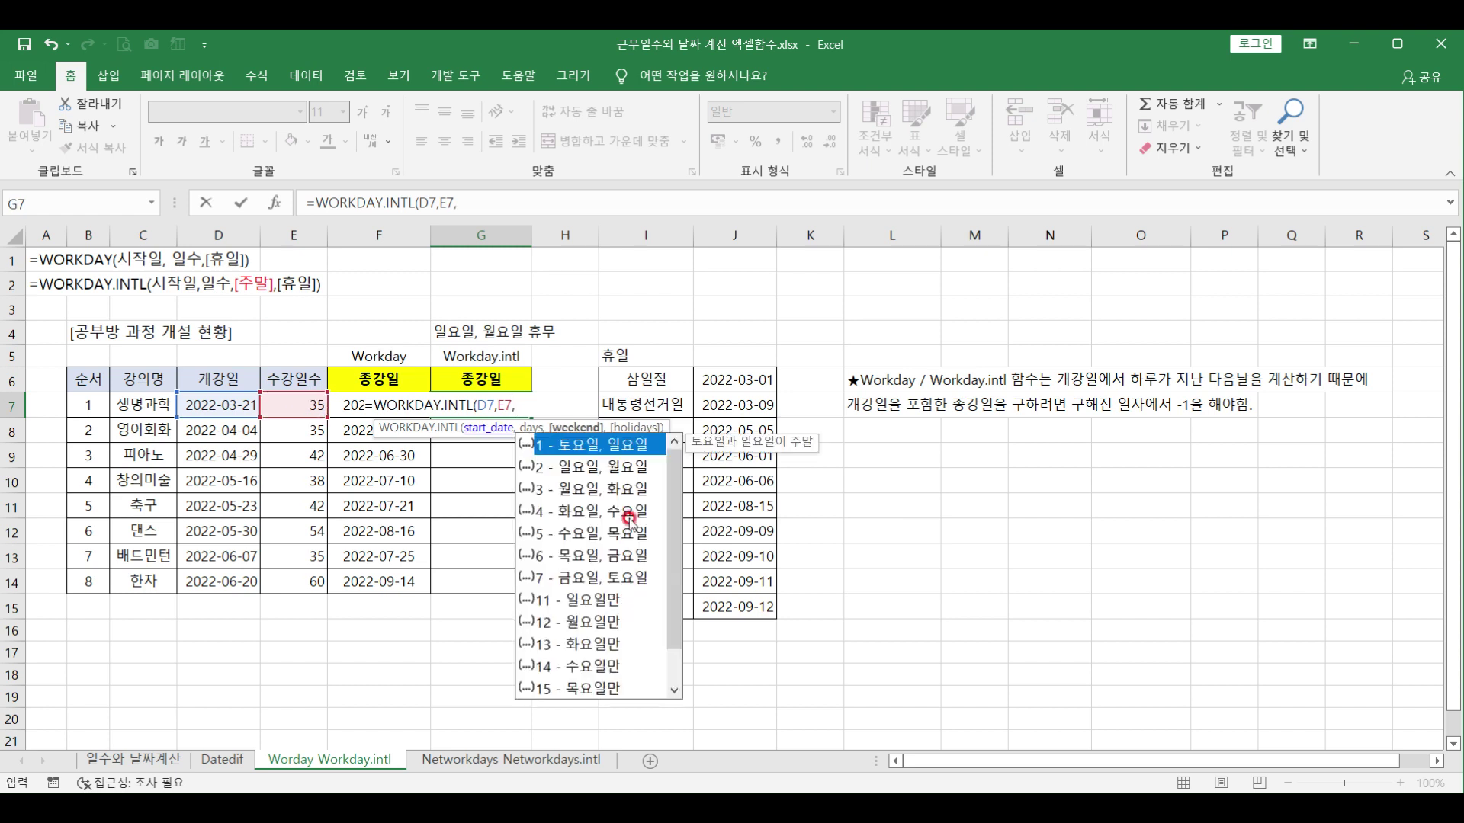
Complete G7's WORKDAY.INTL formula with weekend option 2 (일요일, 월요일) and the absolute holiday range $J$6:$J$15.
click(675, 489)
drag(675, 489, 671, 553)
drag(671, 640, 646, 462)
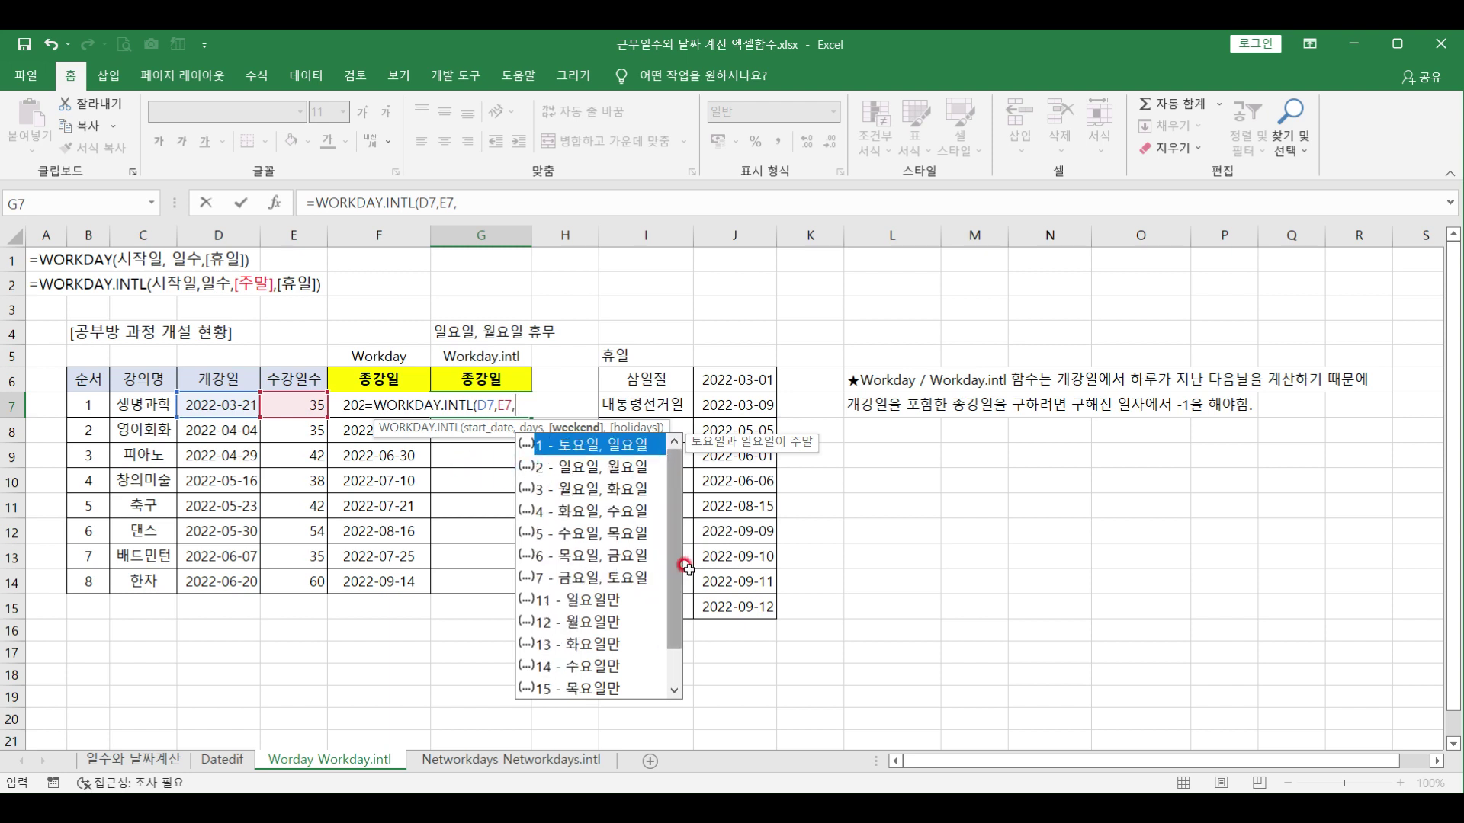
drag(679, 555, 670, 473)
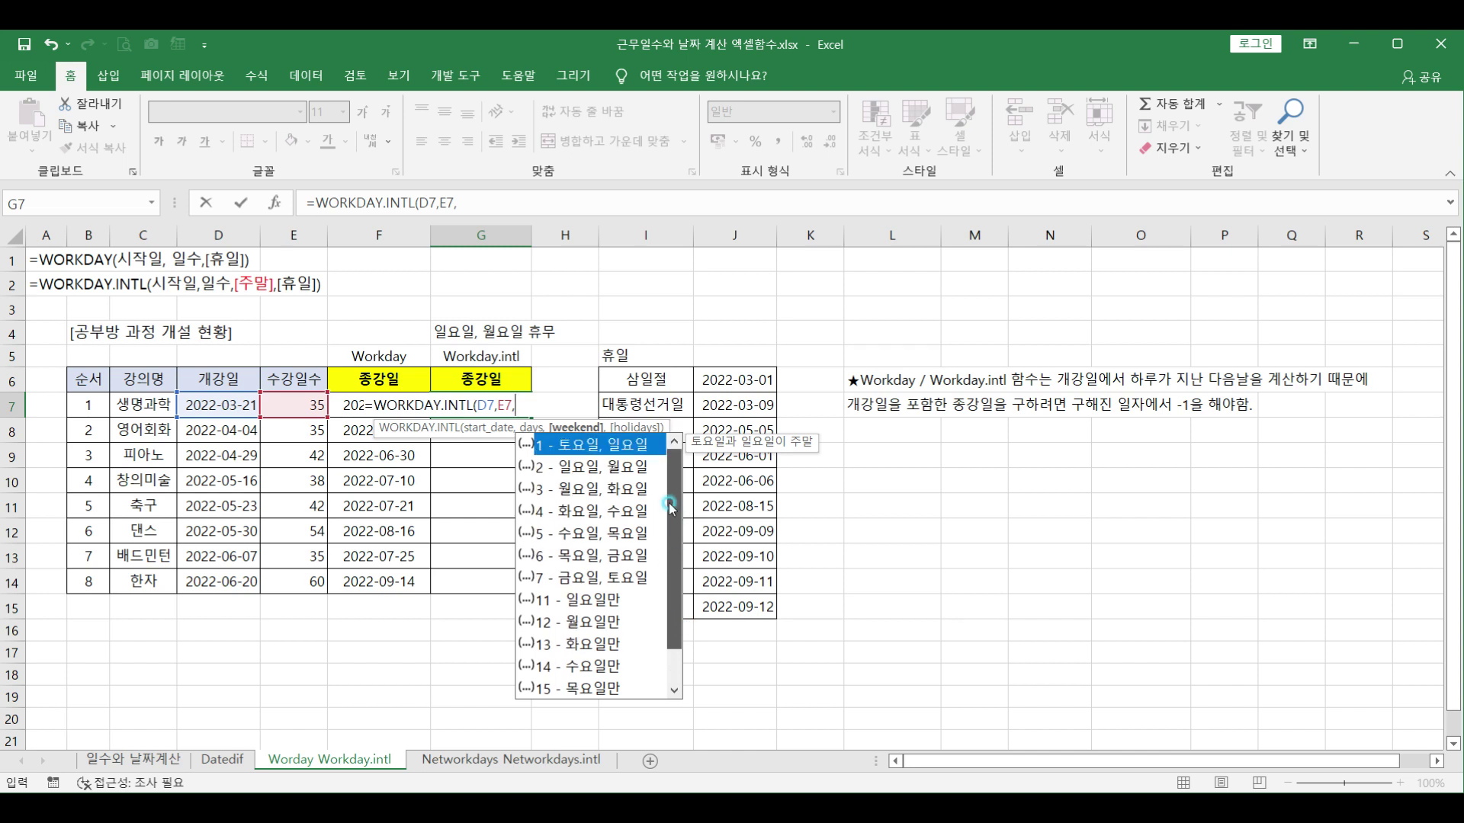
click(566, 469)
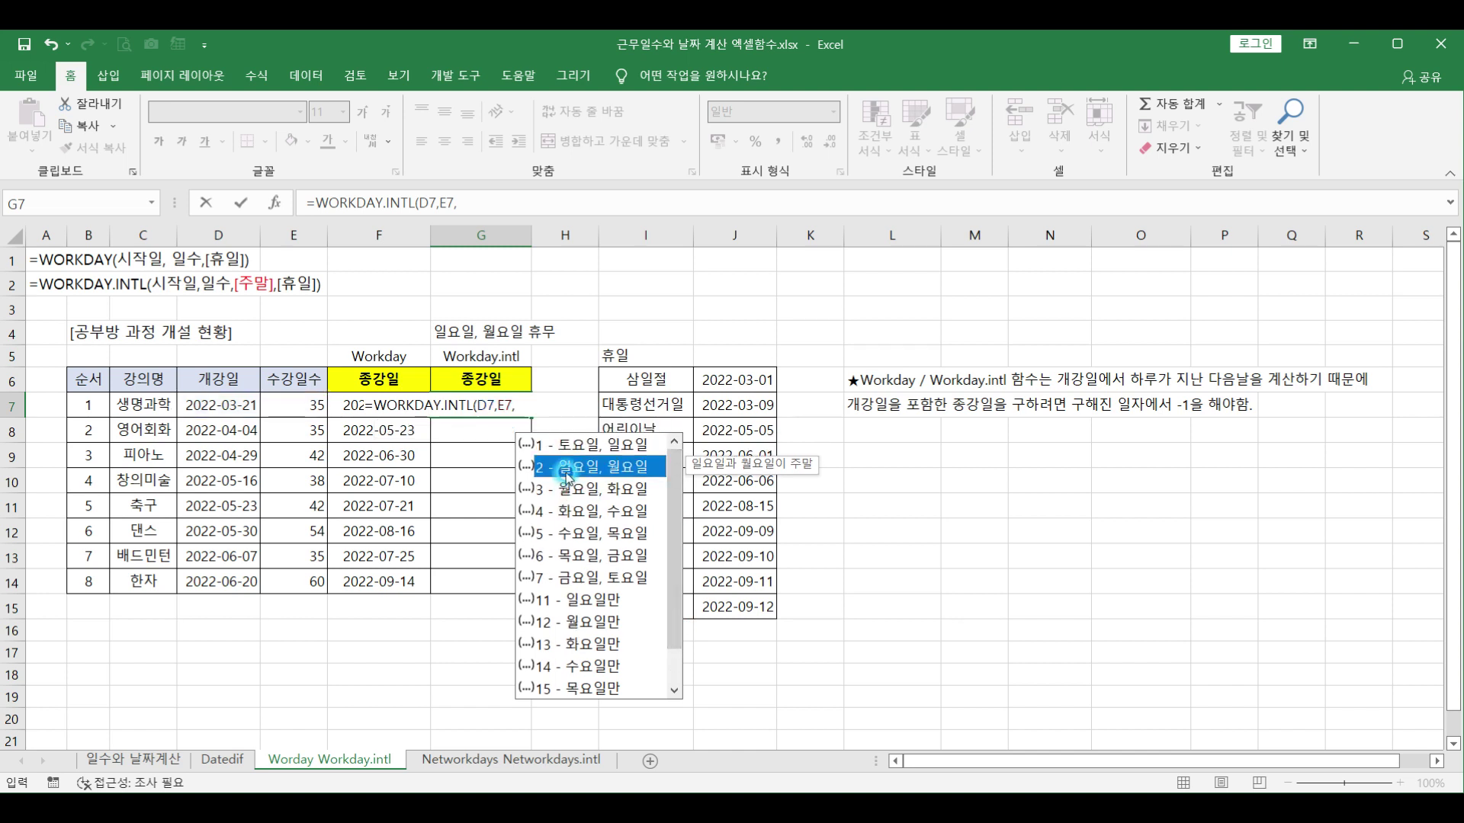
double_click(566, 469)
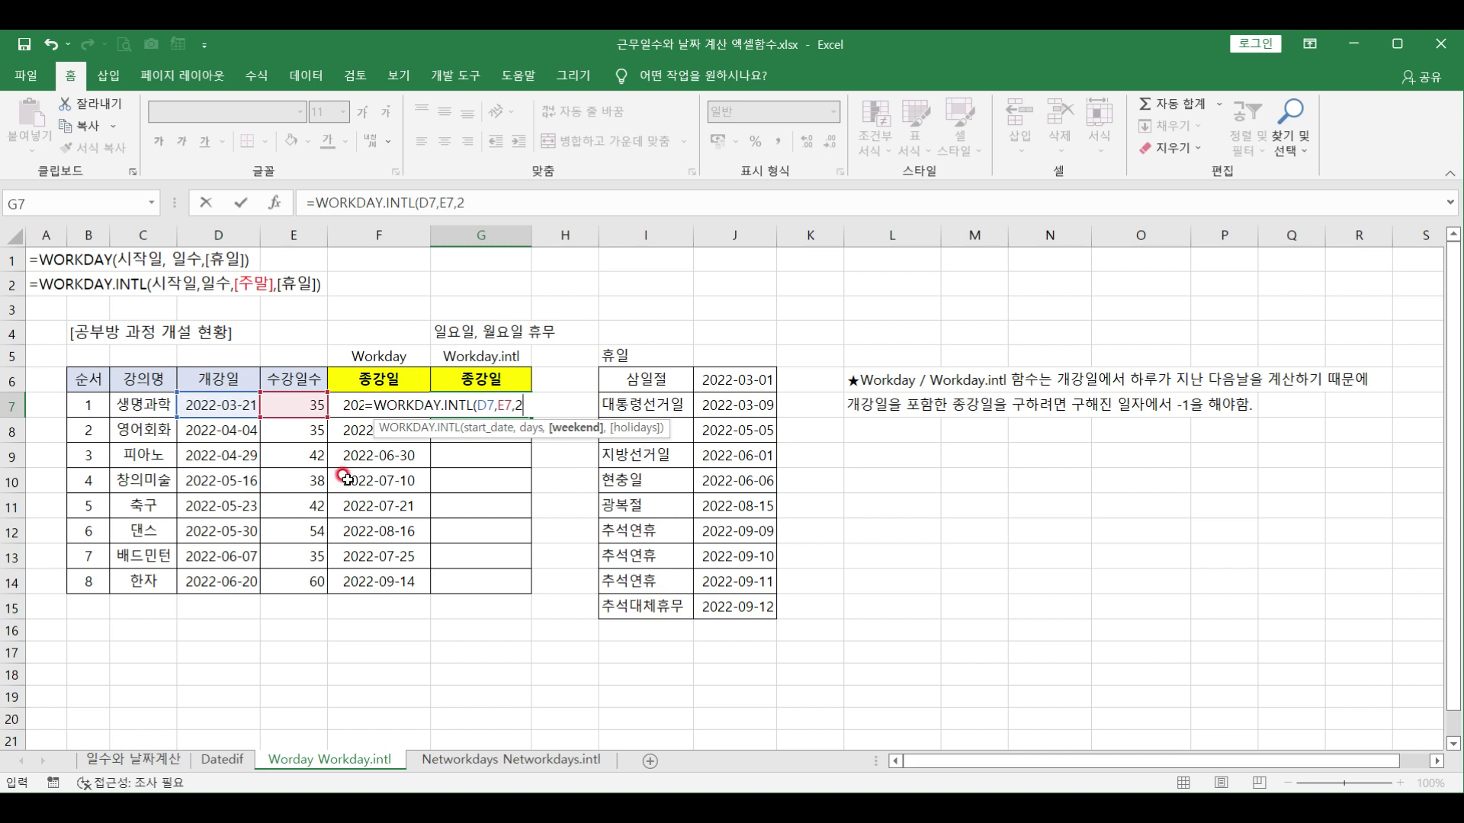
text(,)
drag(736, 379, 738, 606)
key(F4)
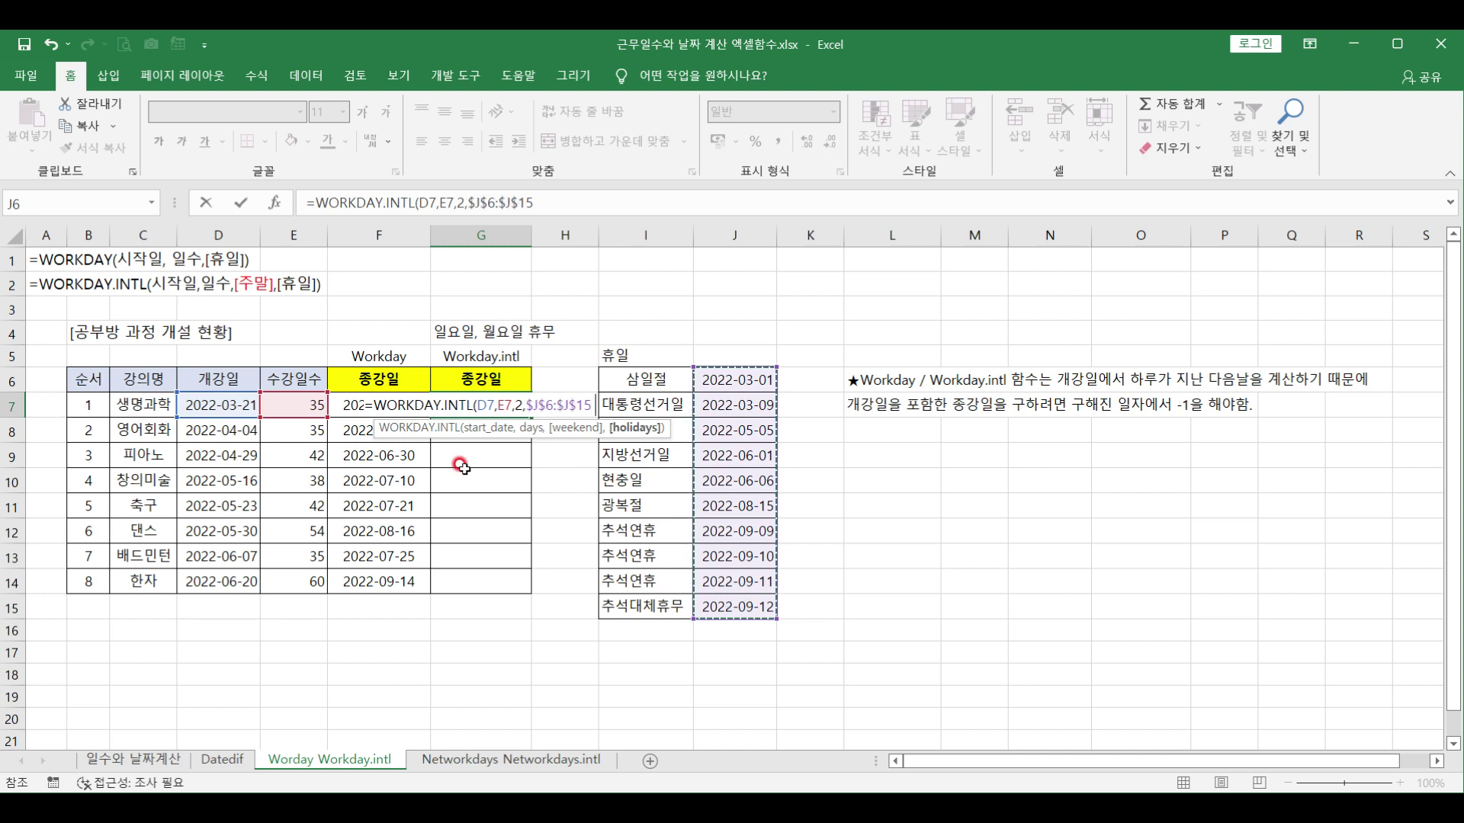
key(Return)
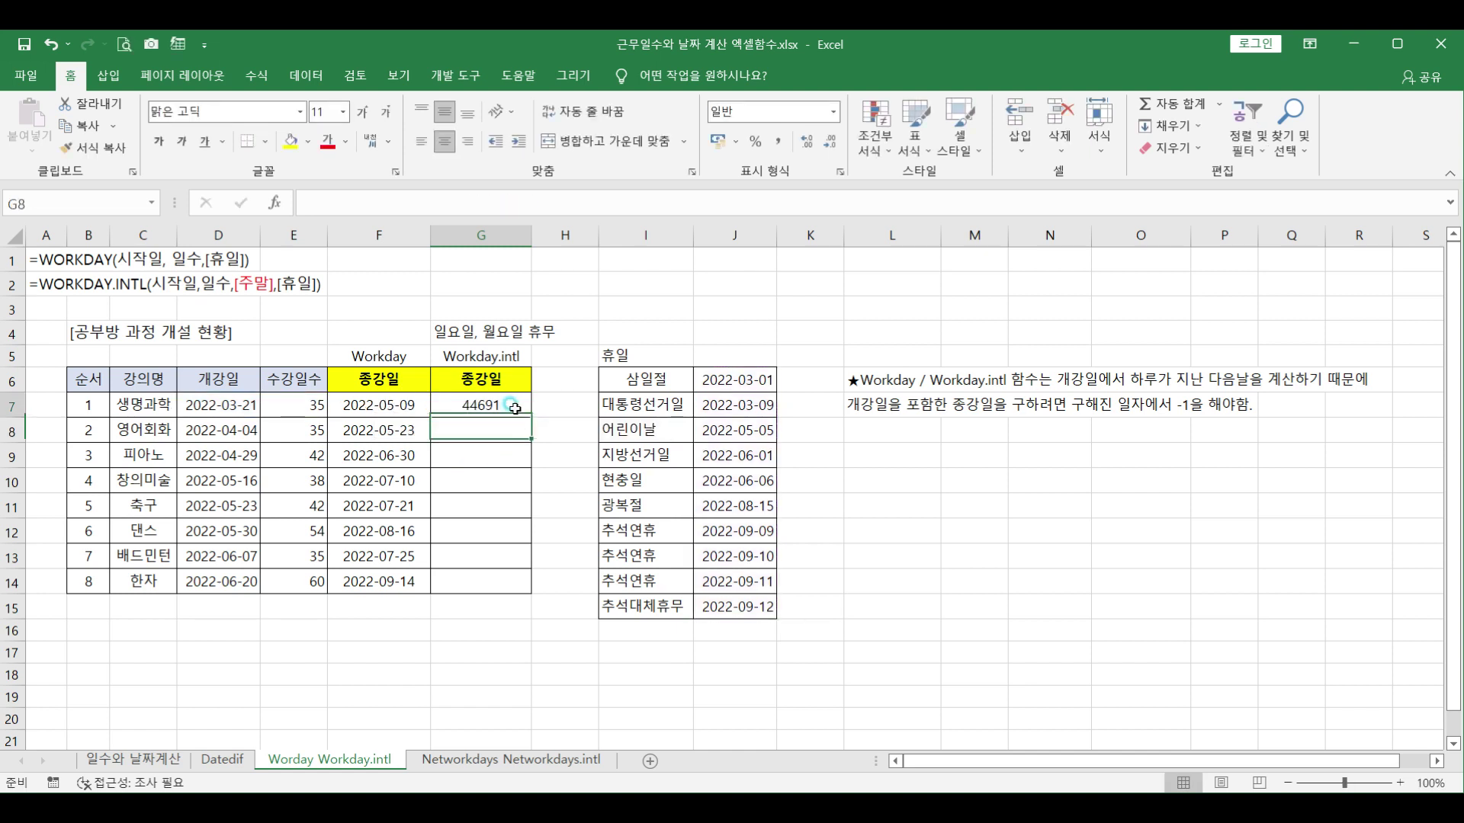
Fill G7's formula down to G14 and format the end dates as short dates.
click(515, 409)
drag(532, 417, 531, 593)
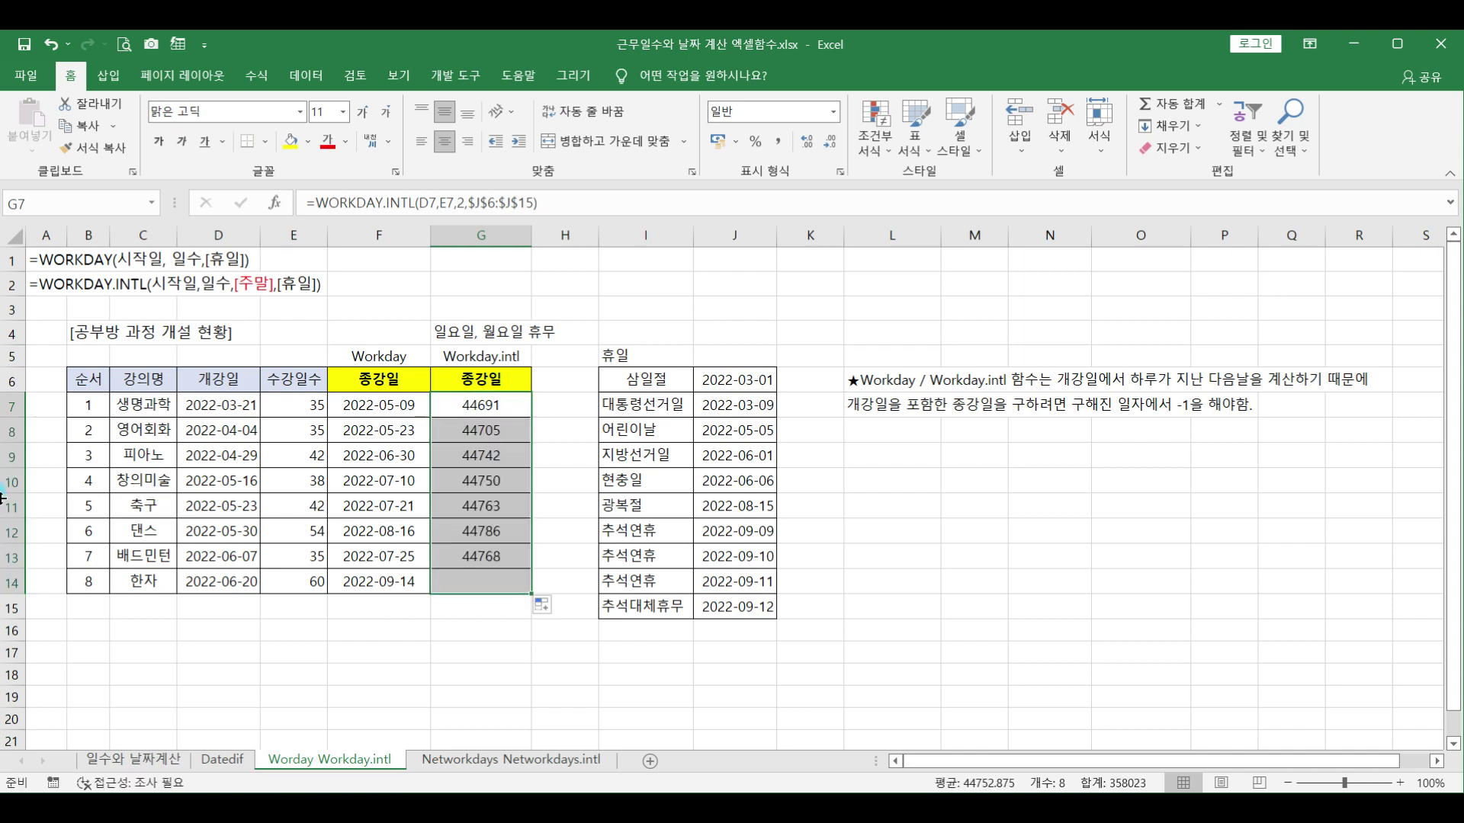
click(834, 112)
click(770, 313)
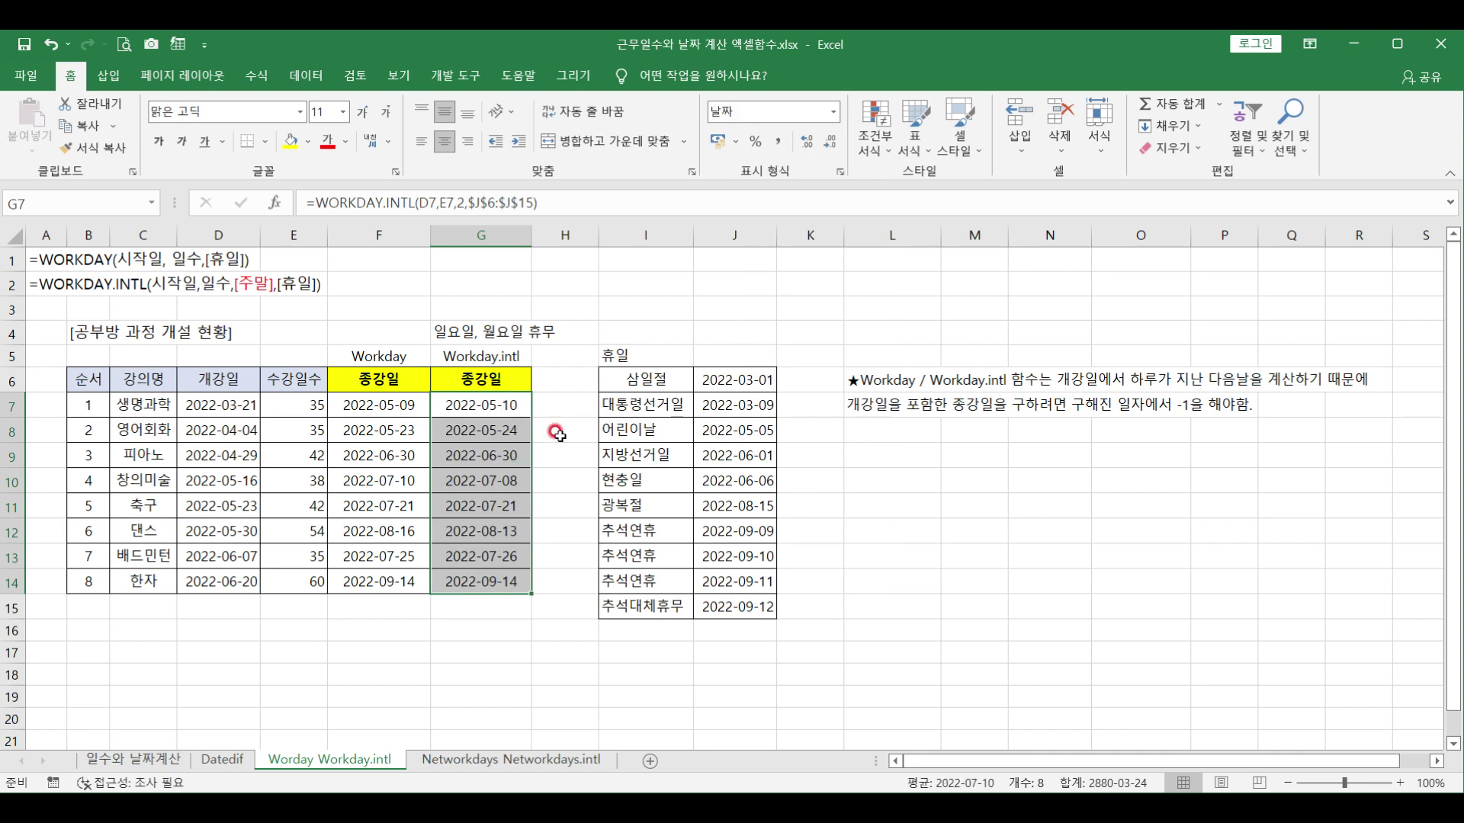
Include the start day by changing G7's formula to =WORKDAY.INTL(D7,E7,2,$J$6:$J$15)-1, and fill it down to G14.
click(474, 407)
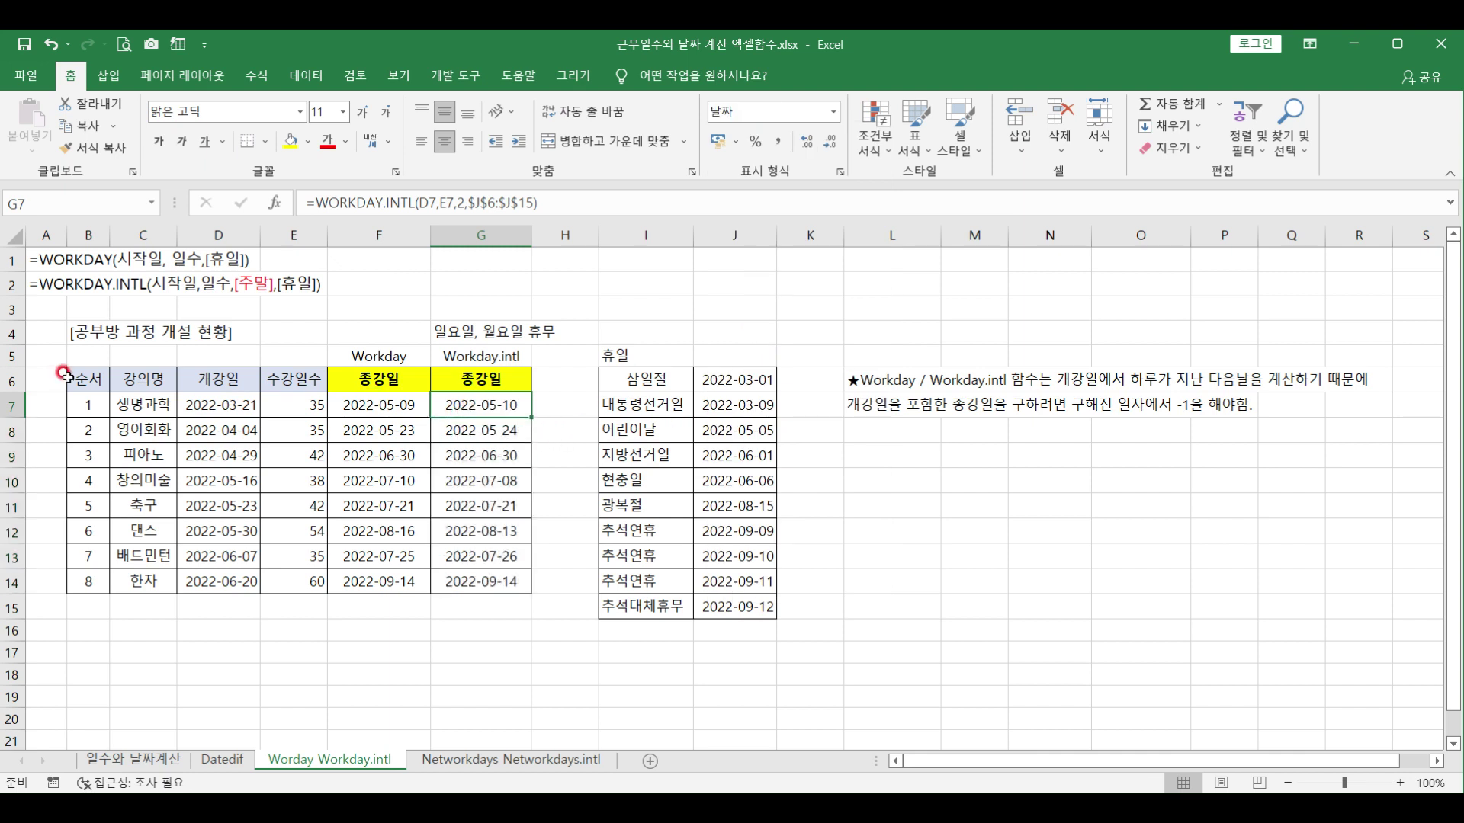
key(F2)
text(-1)
key(Return)
click(505, 404)
drag(531, 418, 522, 592)
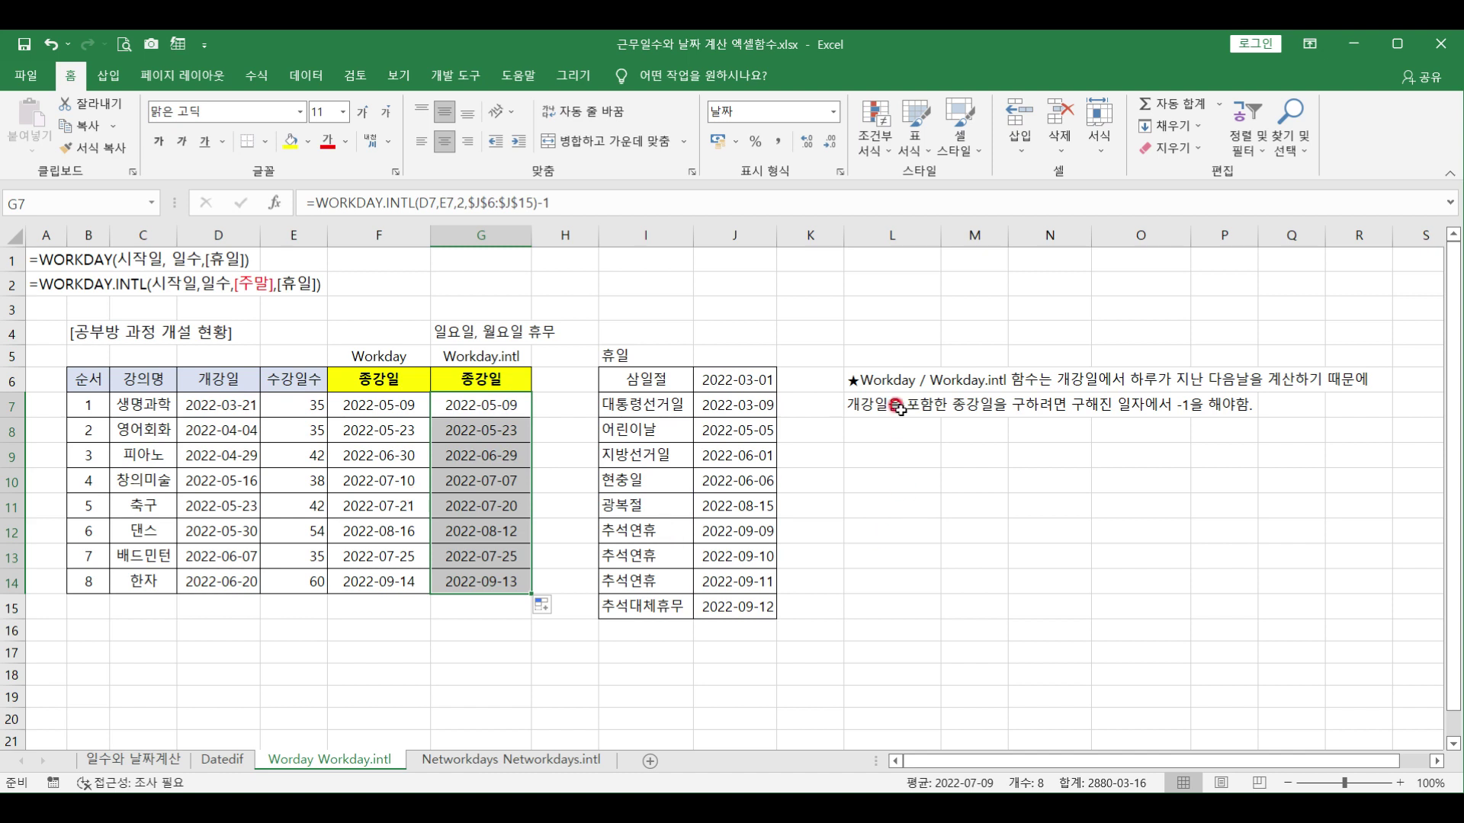
click(881, 379)
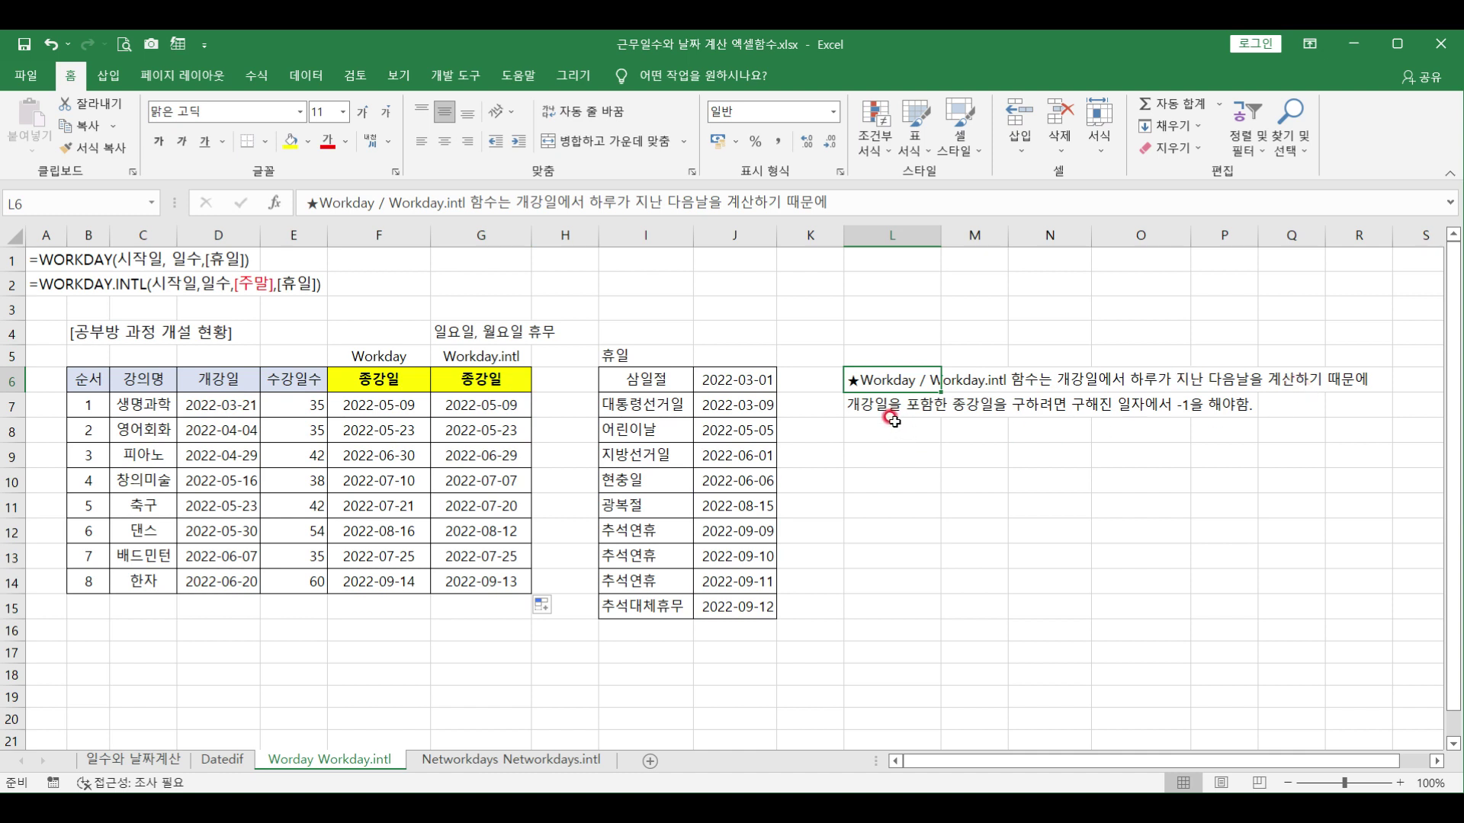
click(873, 406)
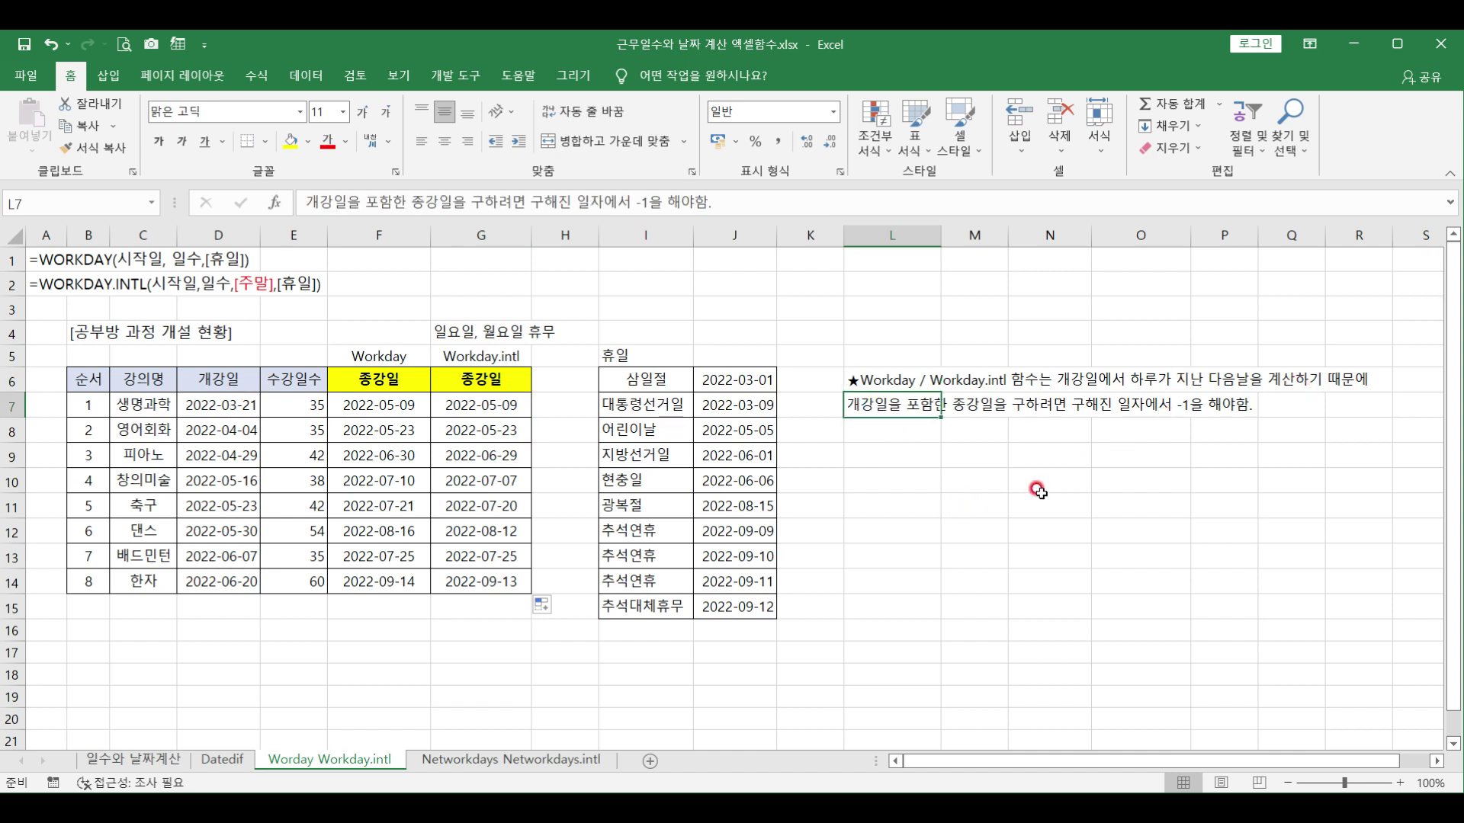
click(473, 405)
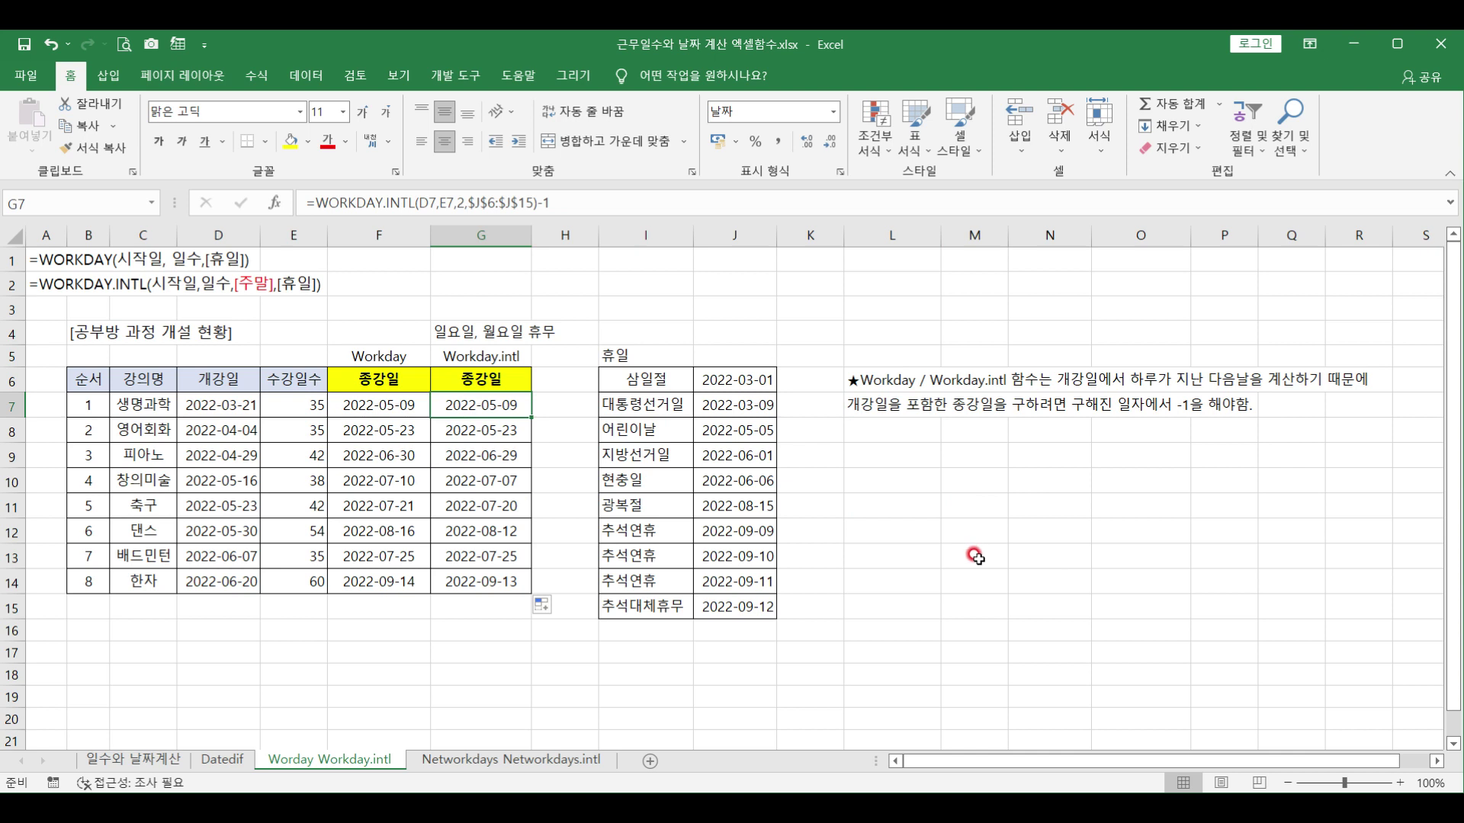
click(891, 474)
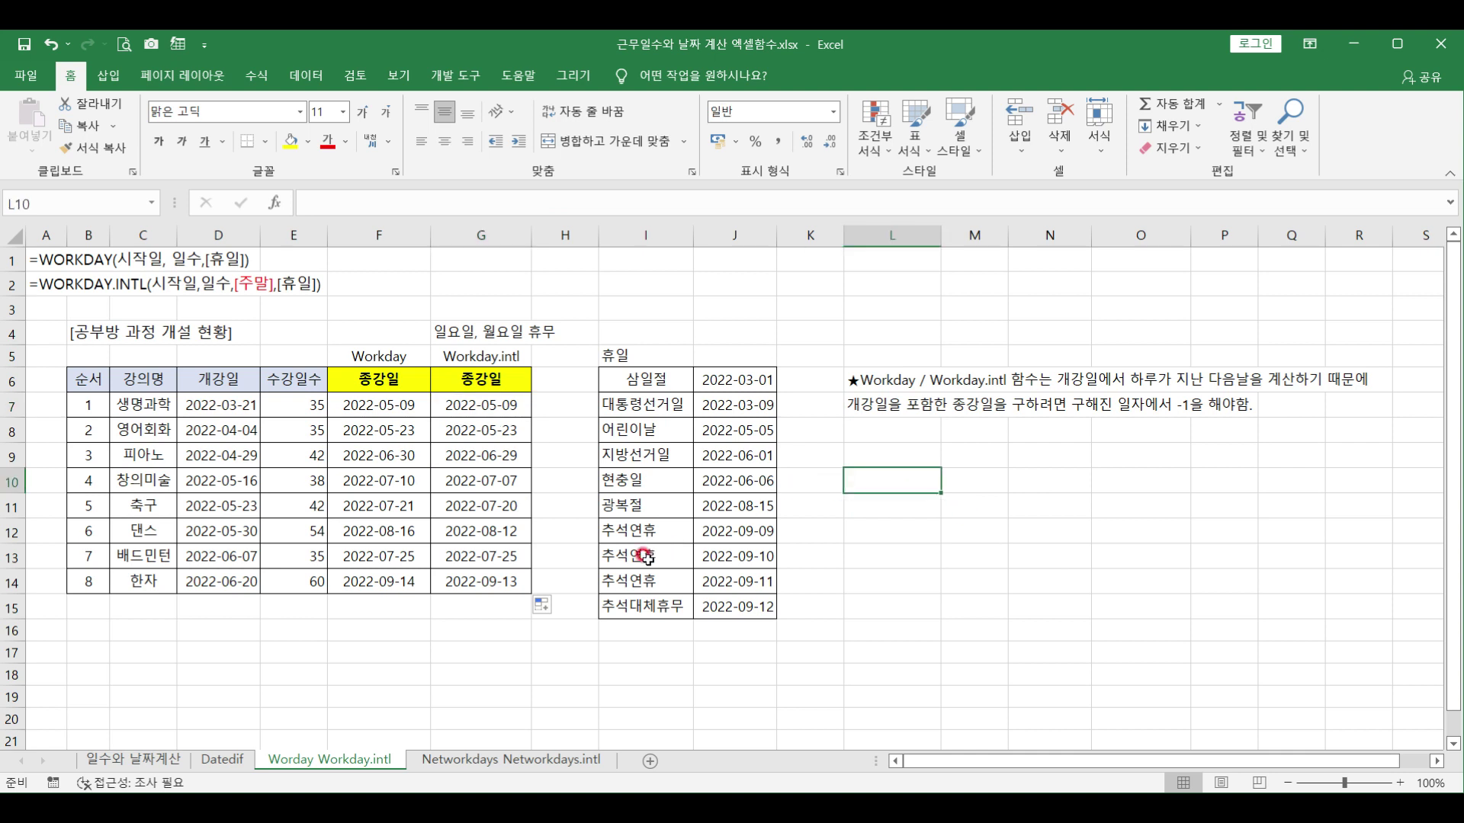
On the Networkdays Networkdays.intl sheet, calculate the first worker's working days in D7 with =NETWORKDAYS(B7,C7,$H$6:$H$8).
click(474, 761)
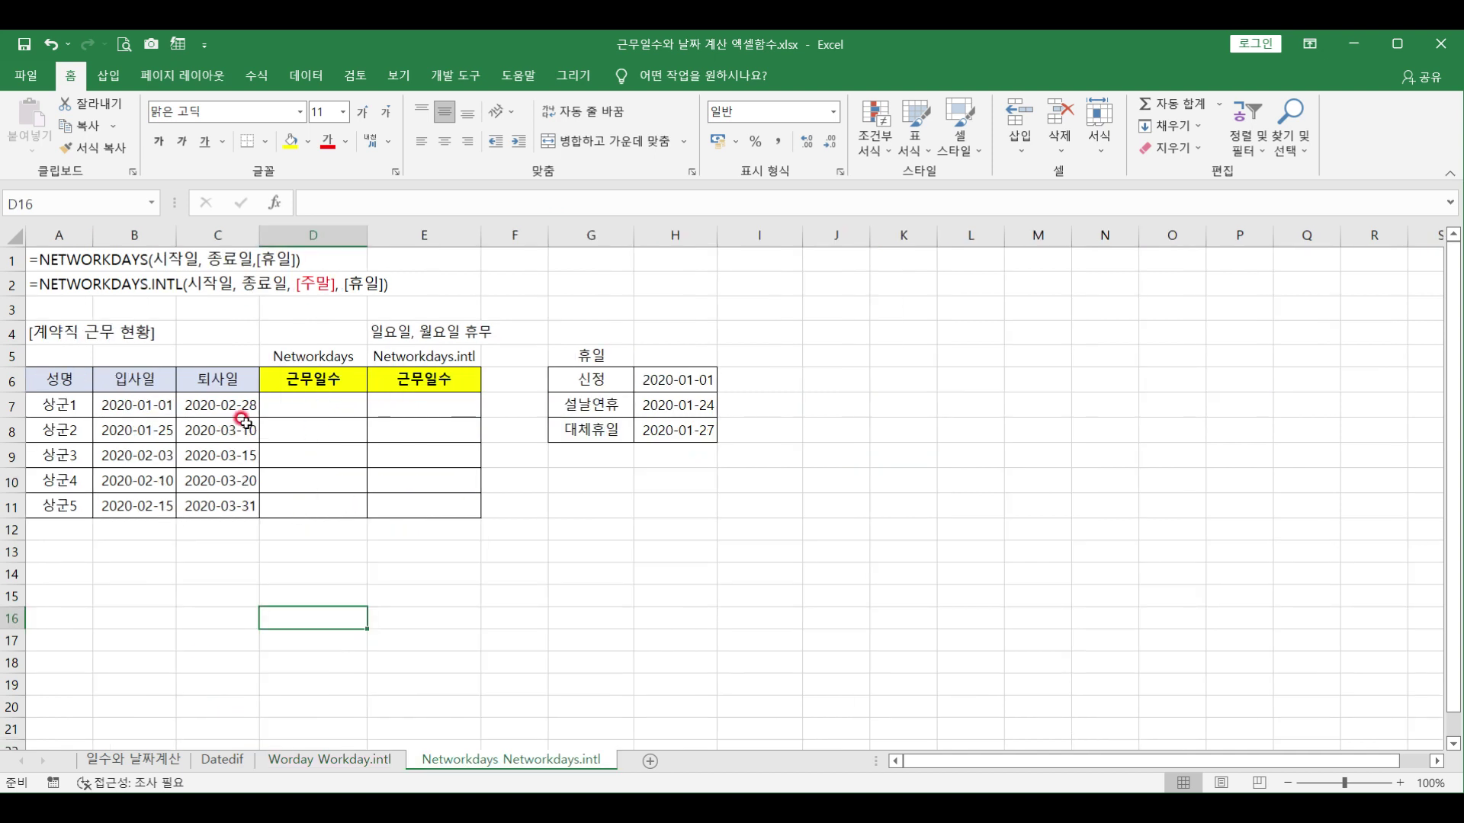
drag(133, 405, 228, 506)
click(293, 404)
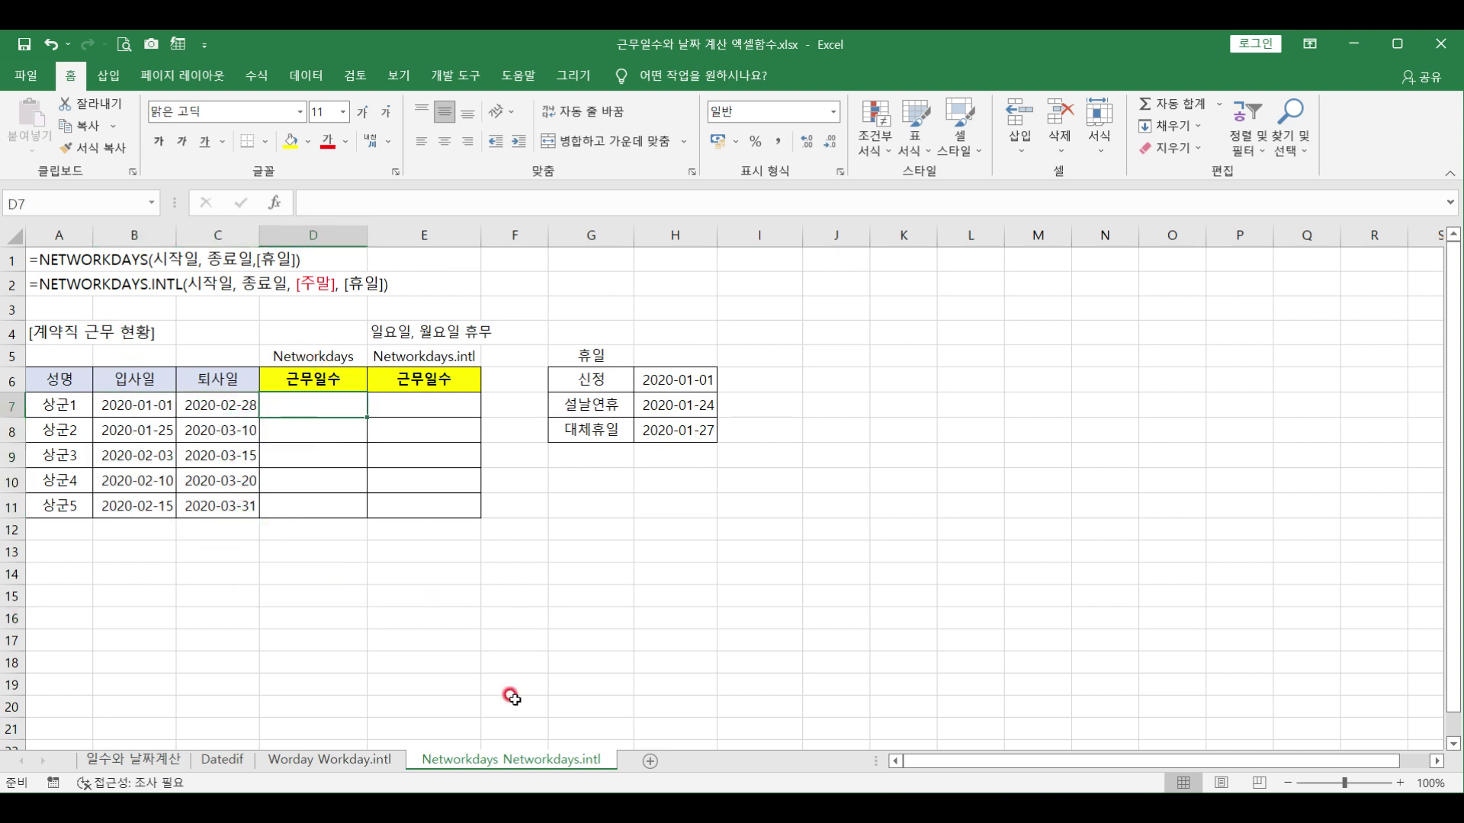
text(=net)
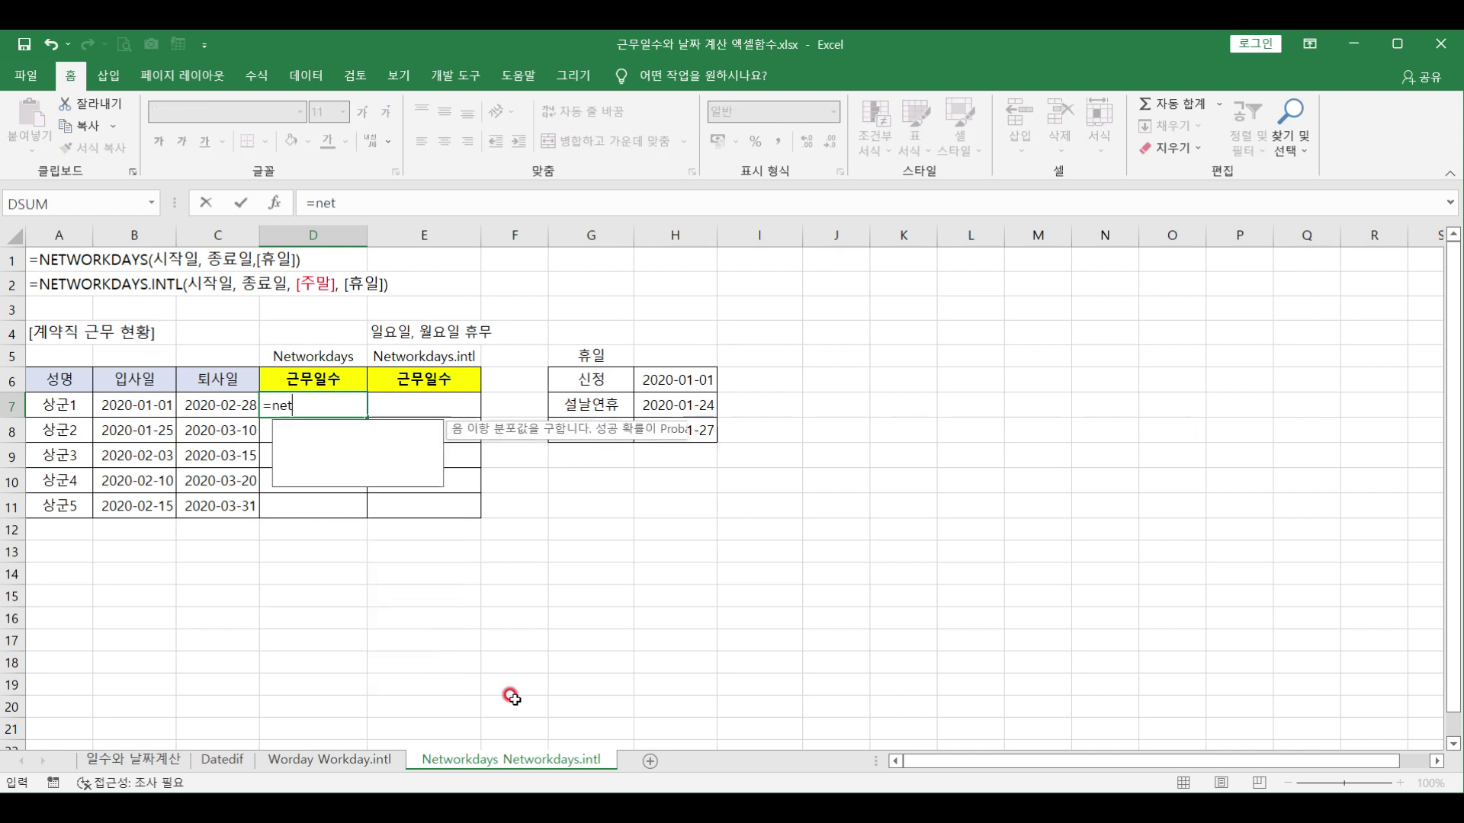
double_click(398, 433)
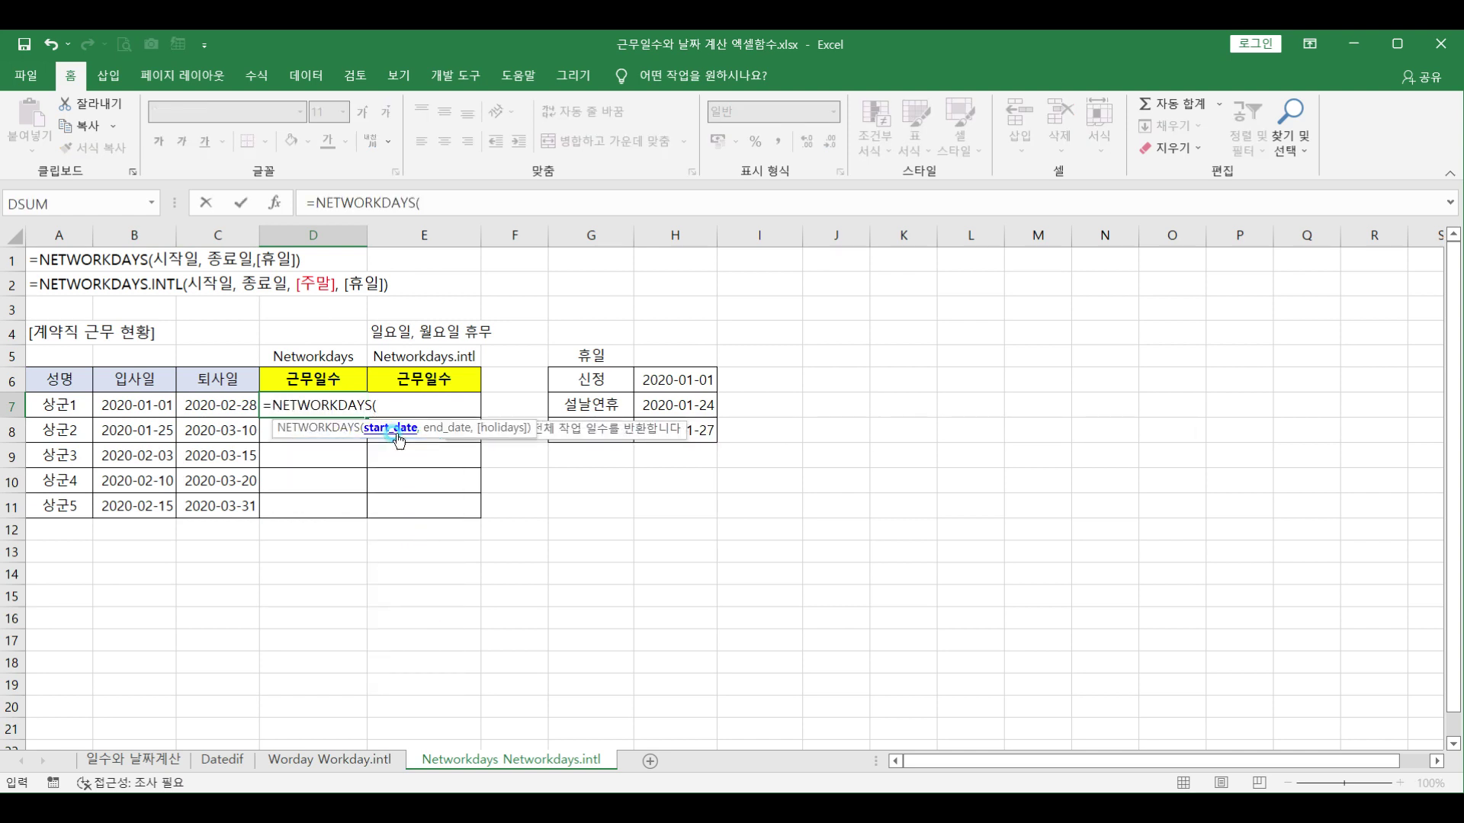
click(122, 404)
text(,)
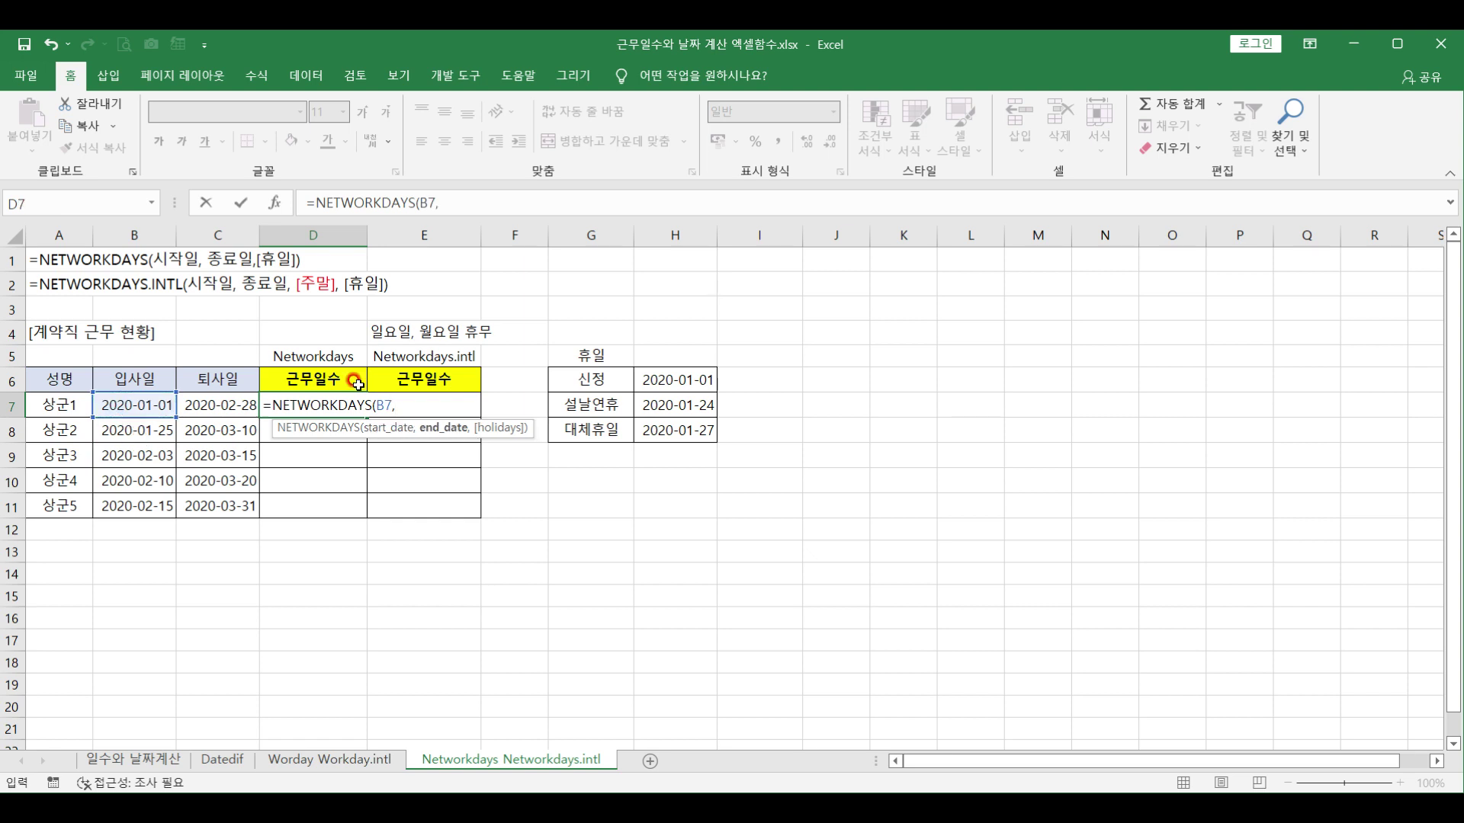
click(231, 406)
text(,)
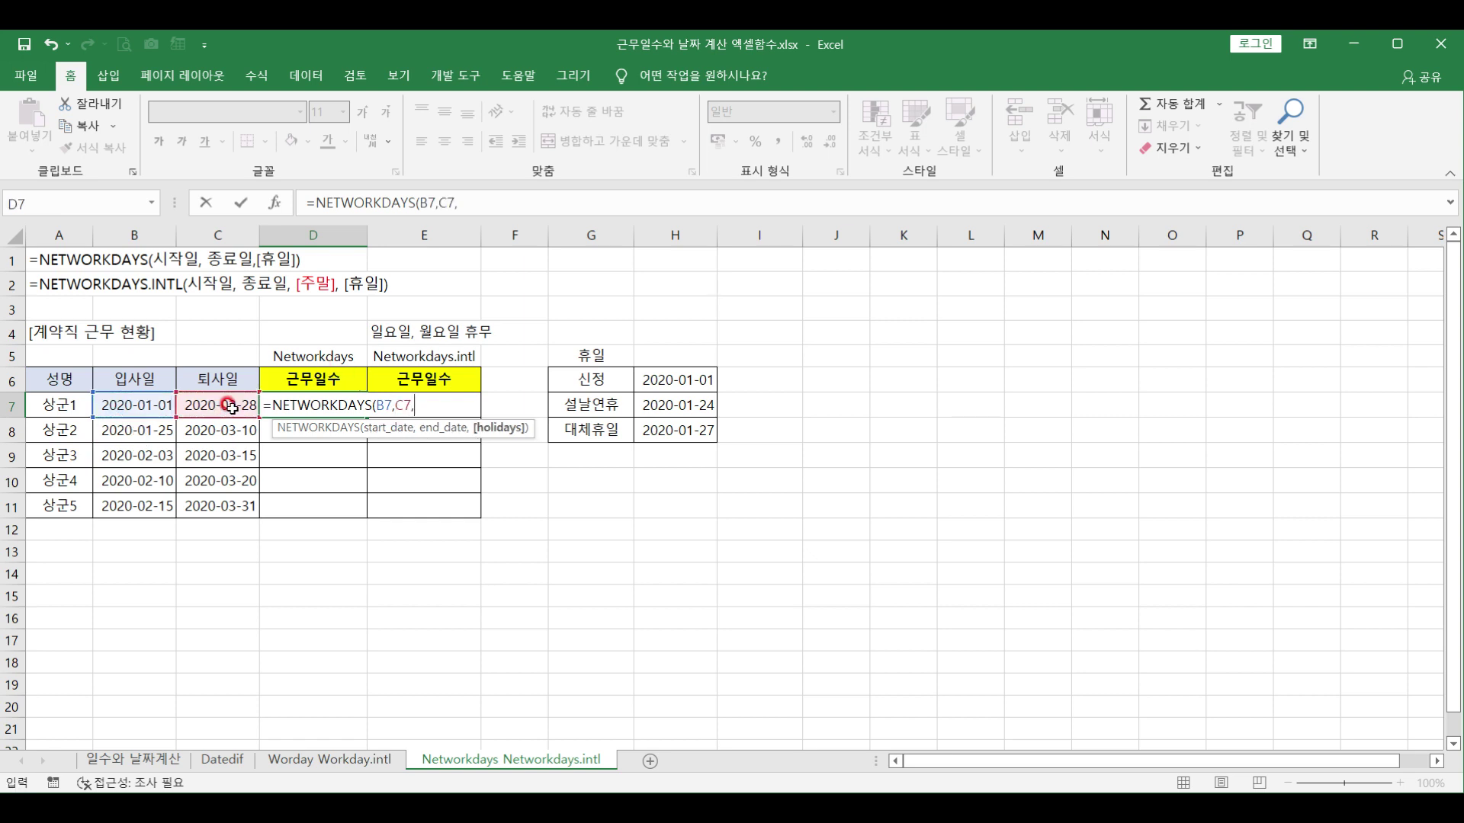
drag(681, 379, 682, 429)
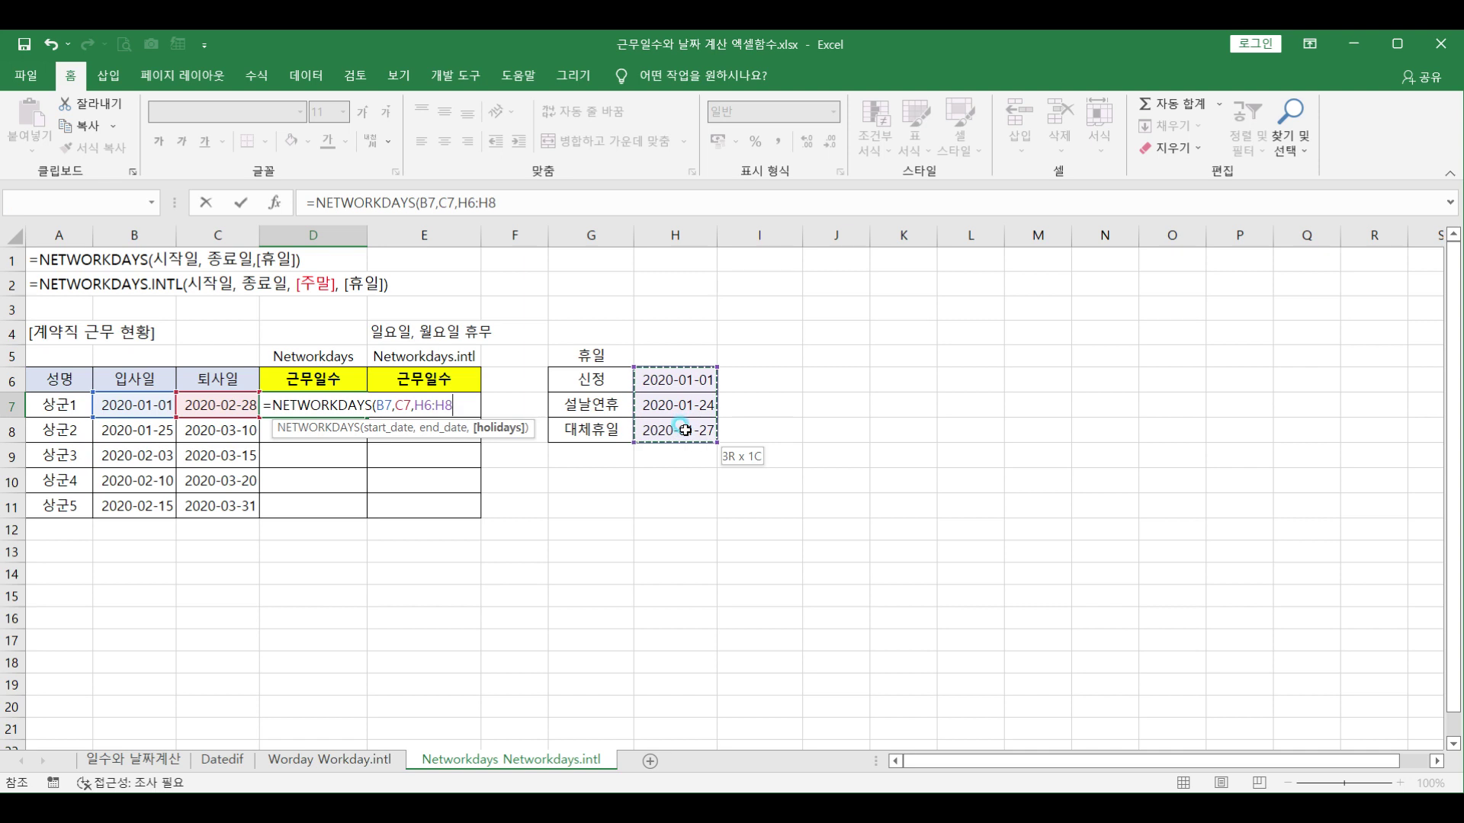
key(F4)
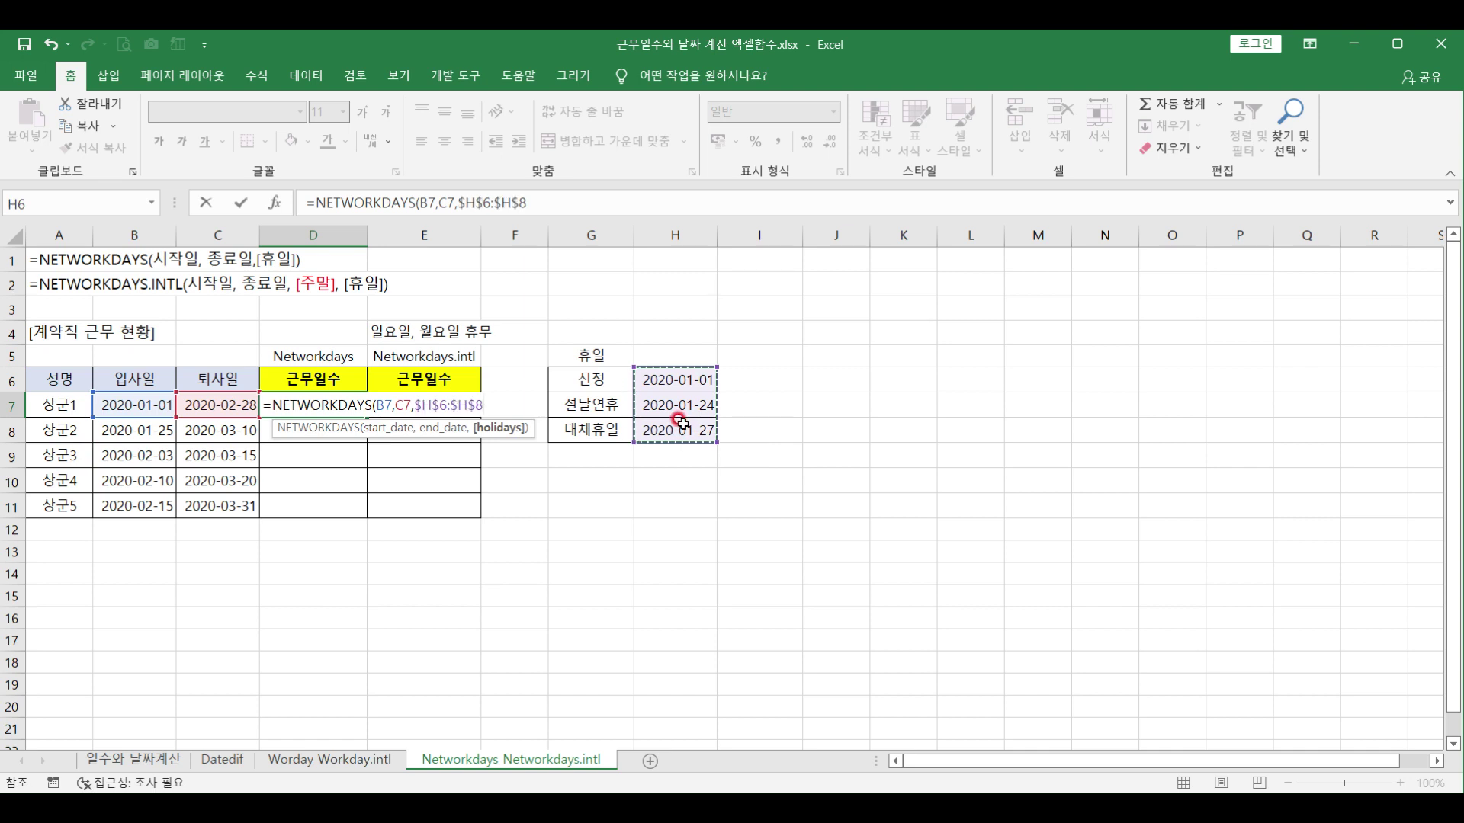
text())
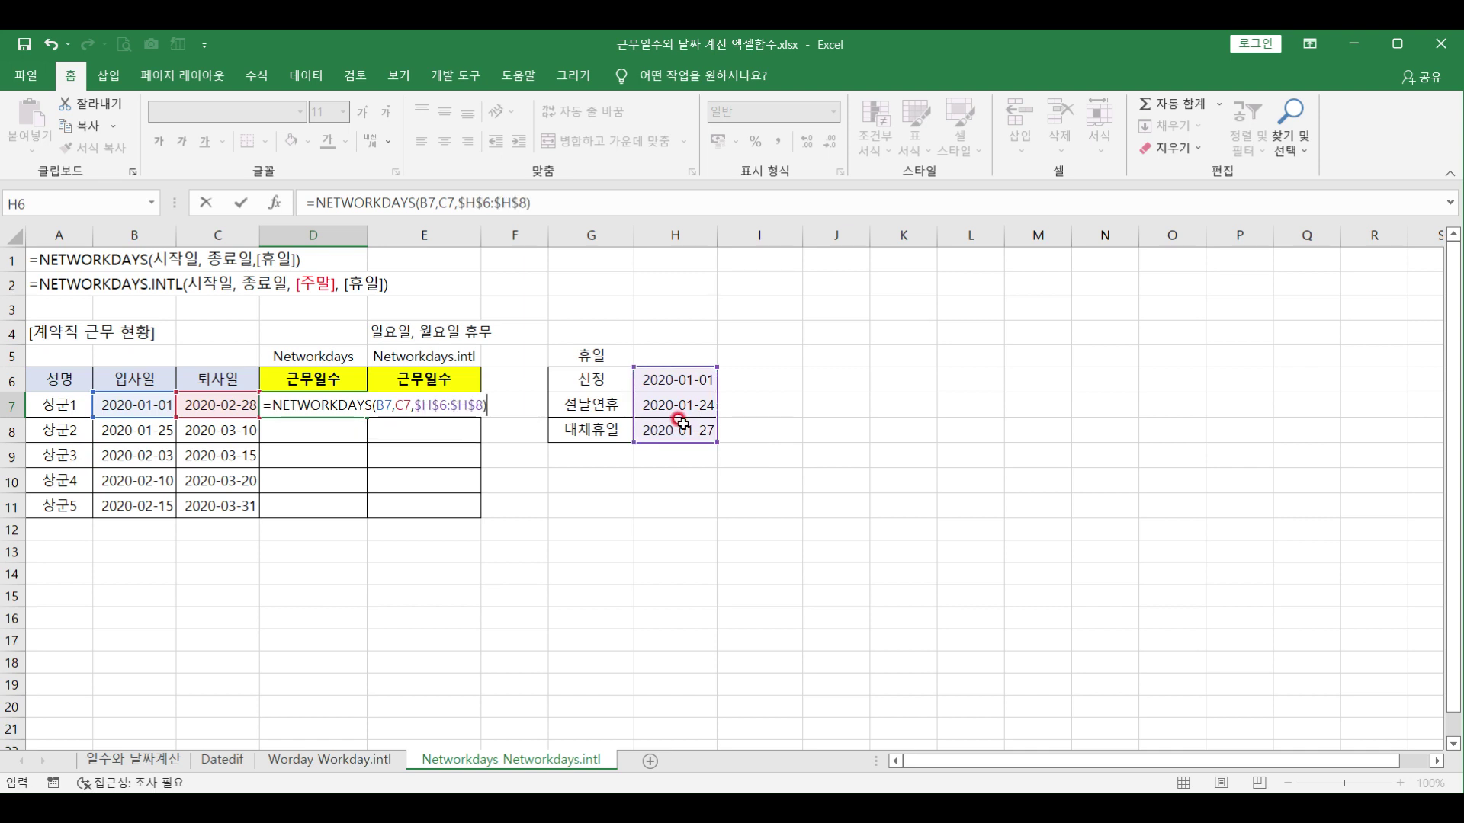
key(Return)
Fill D7's NETWORKDAYS formula down to D11 for the remaining contract workers.
click(352, 400)
drag(366, 417, 355, 516)
drag(274, 493, 276, 495)
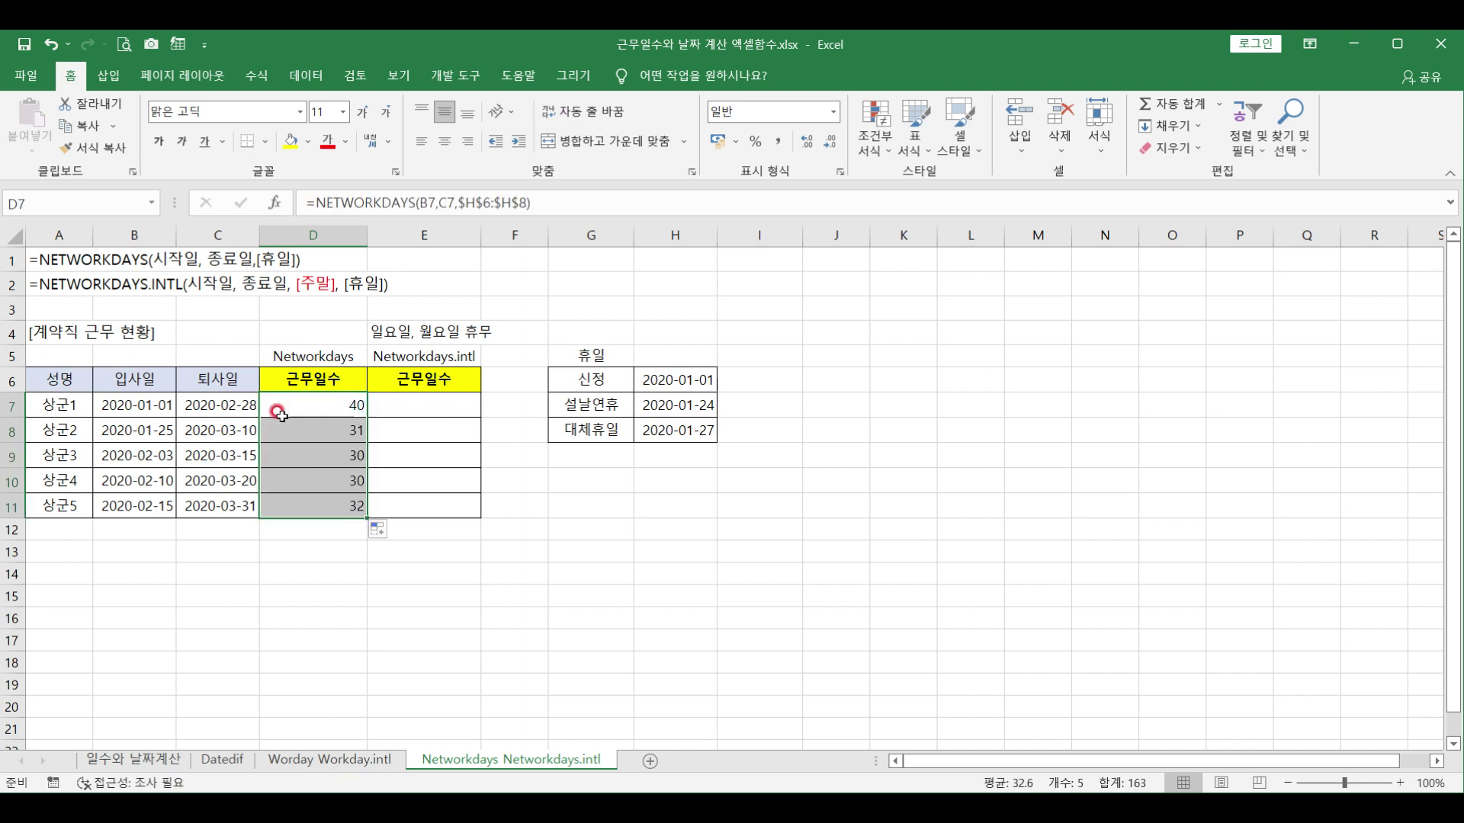
click(293, 403)
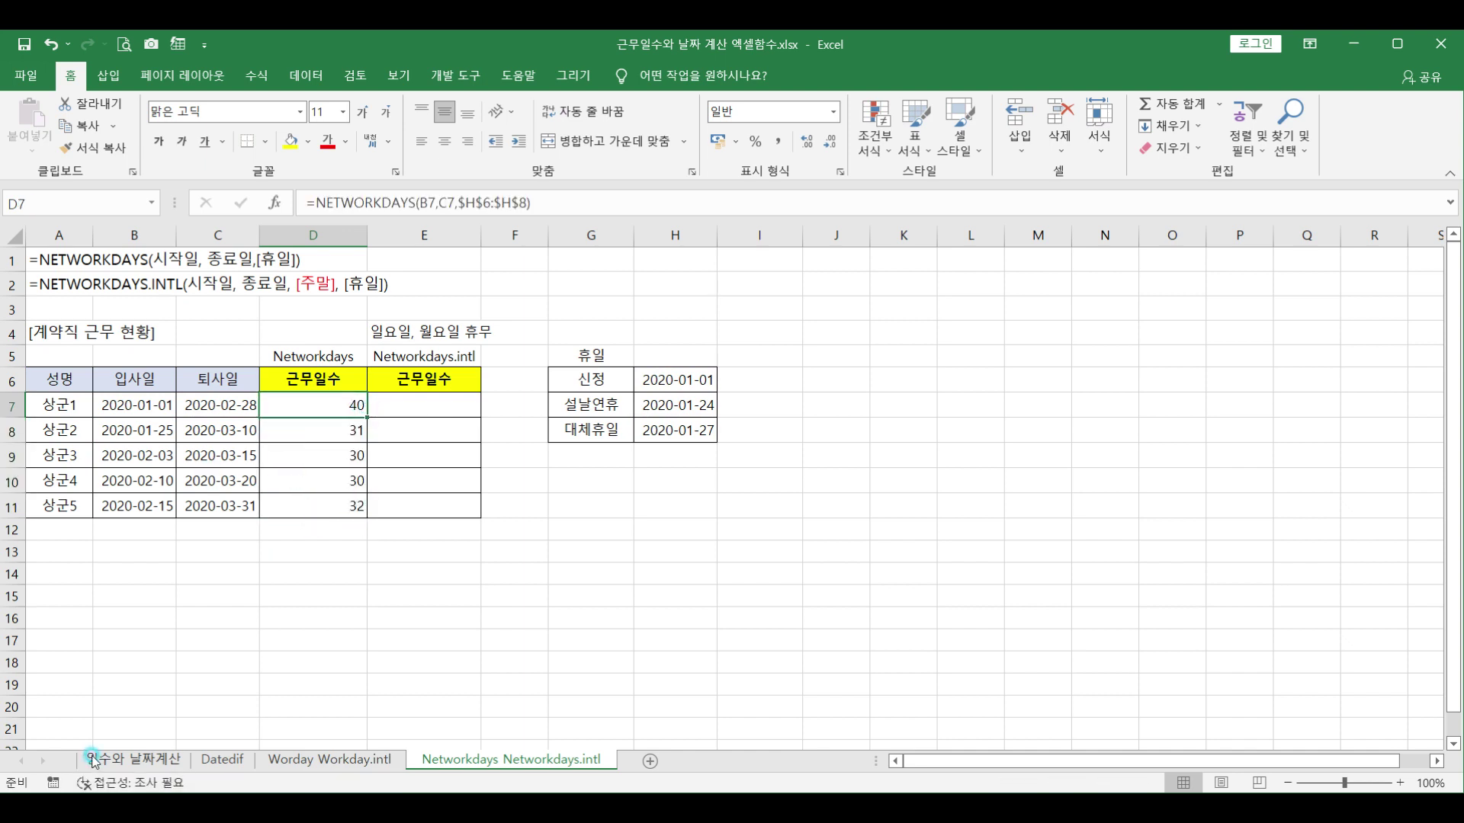
Calculate the first worker's working days in E7 with Sunday and Monday off, using =NETWORKDAYS.INTL(B7,C7,2,$H$6:$H$8).
click(93, 760)
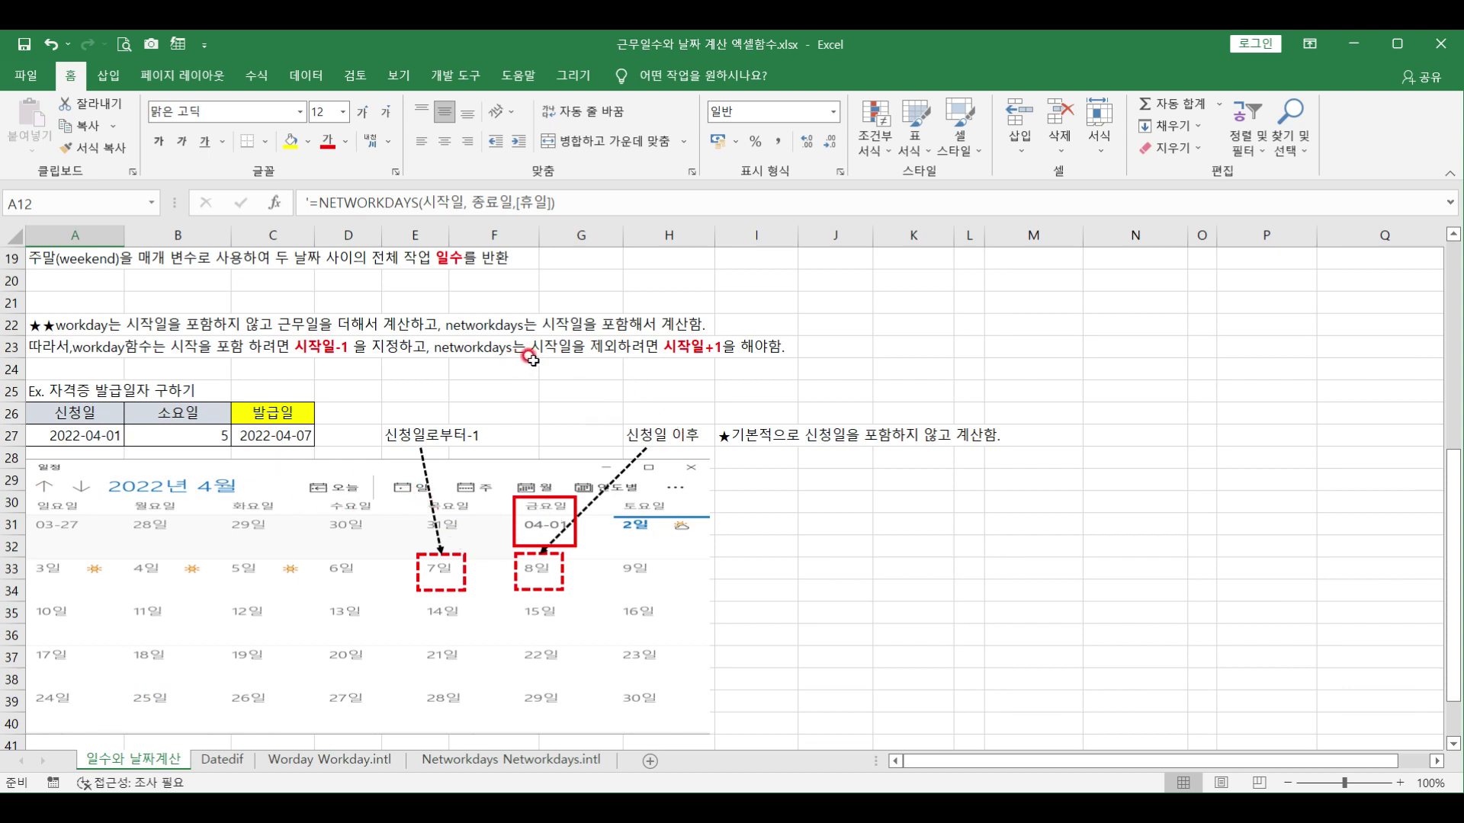
click(465, 760)
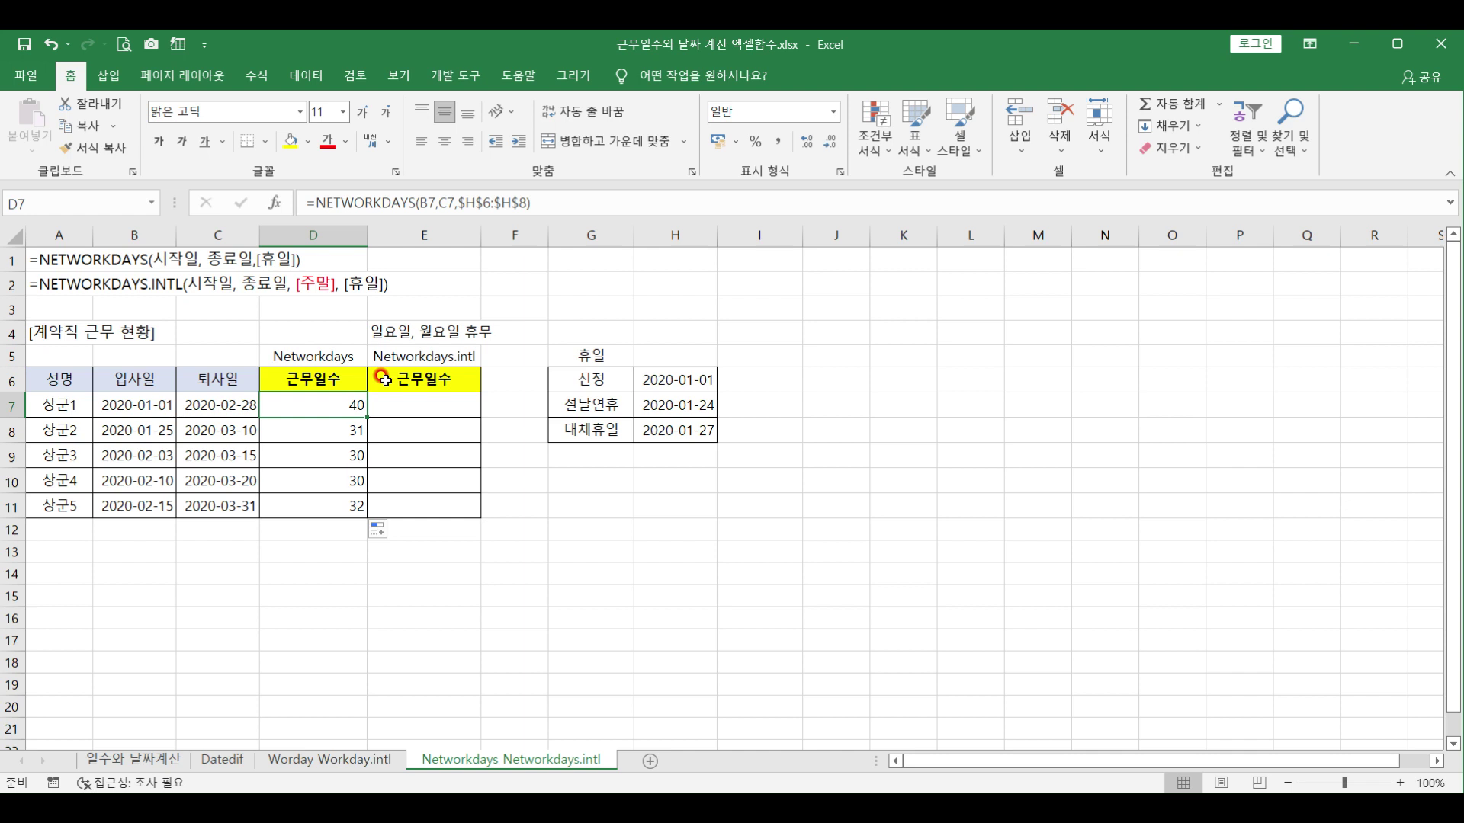
click(386, 405)
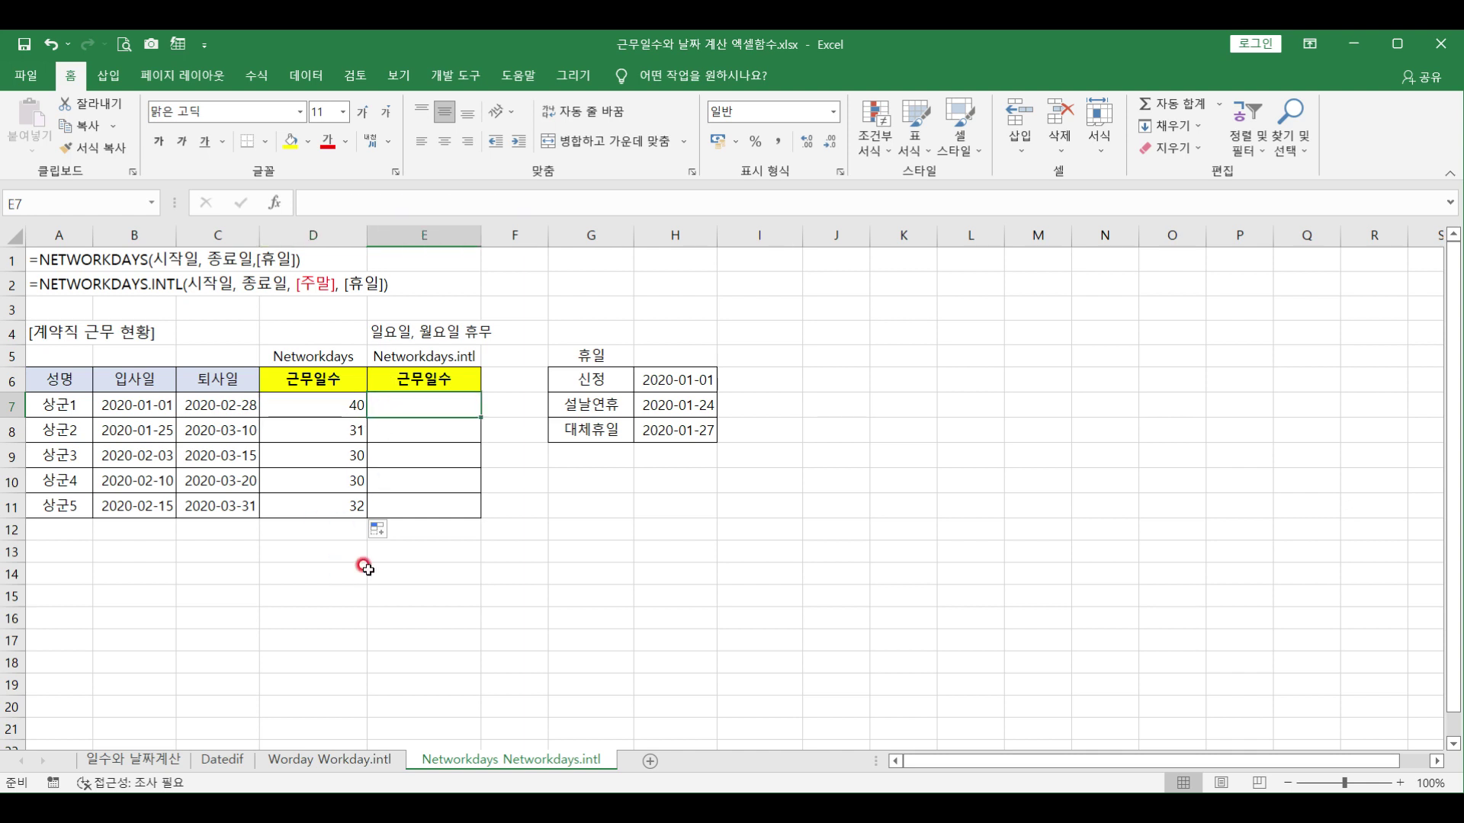
text(=)
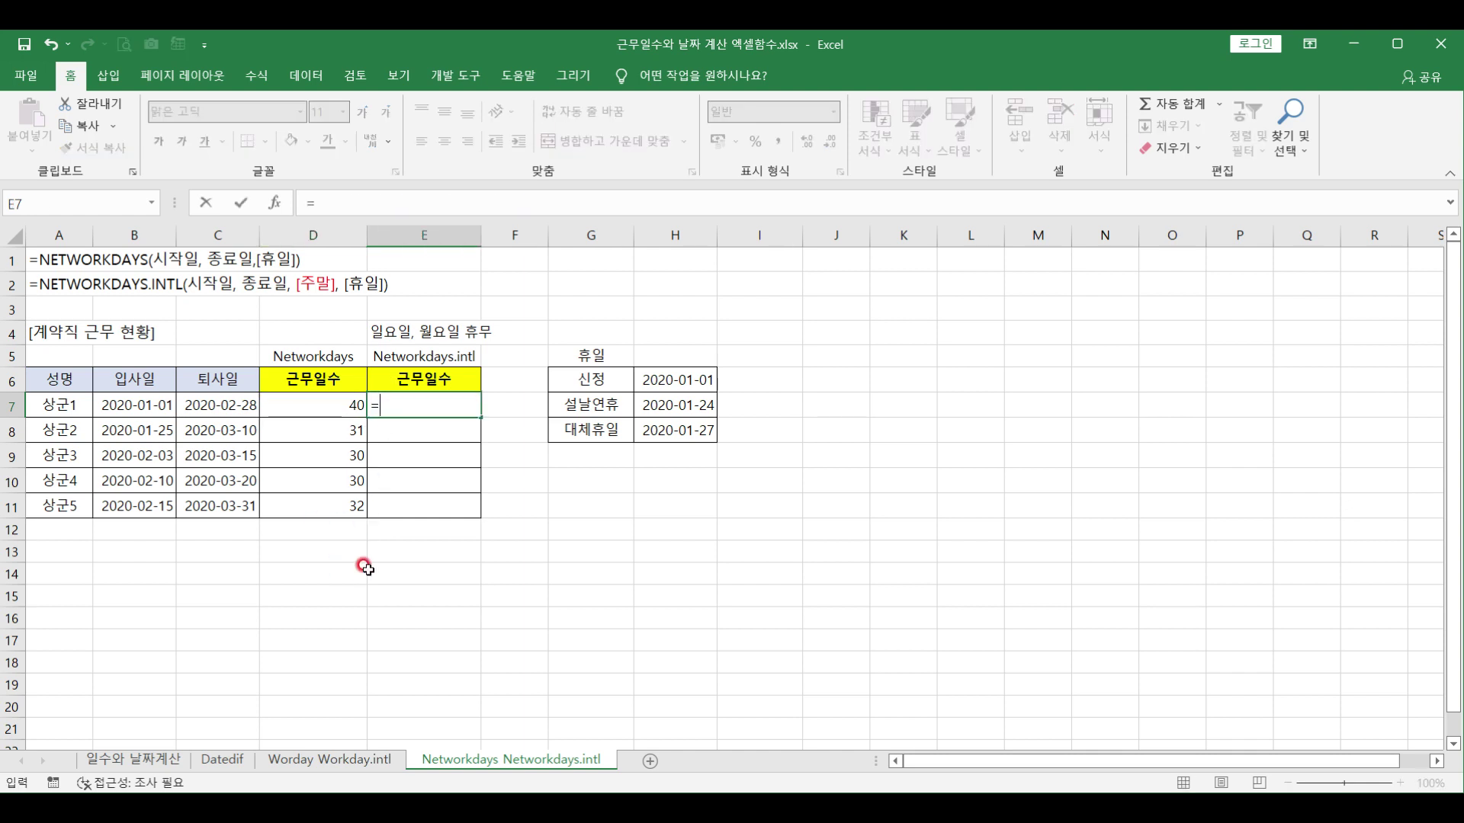
text(net)
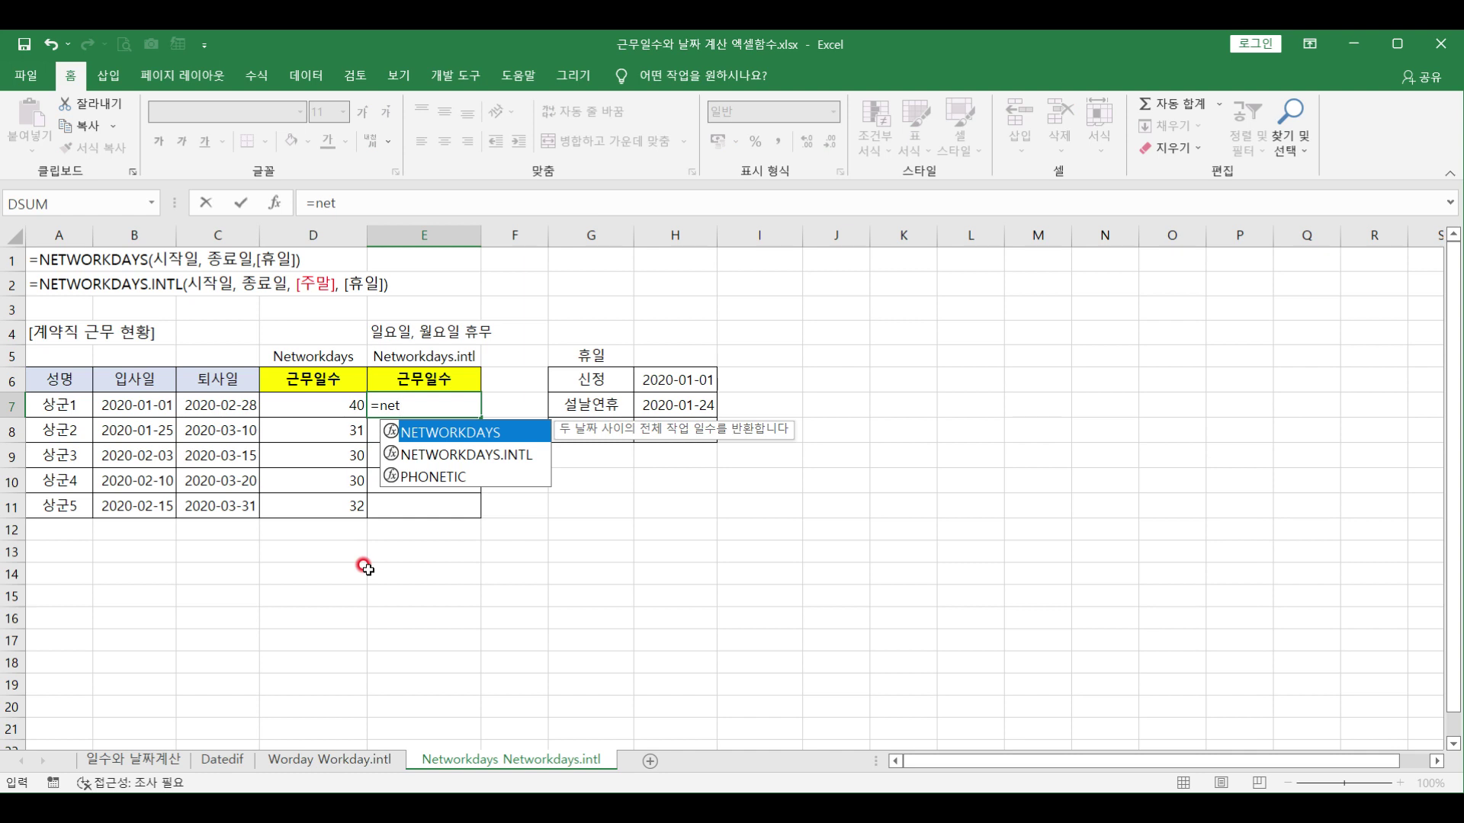
double_click(462, 453)
click(122, 399)
text(,)
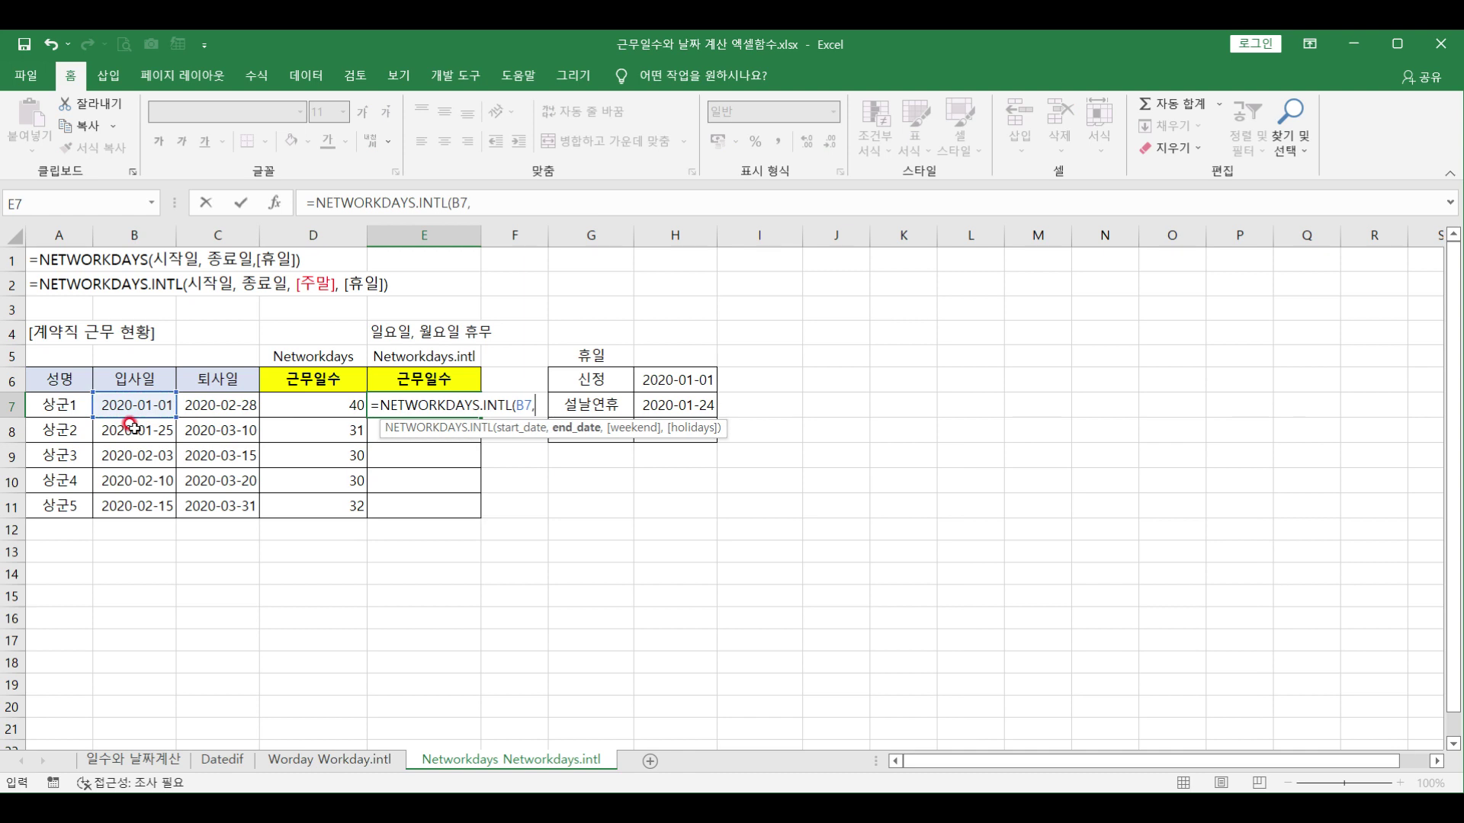
click(219, 410)
text(,)
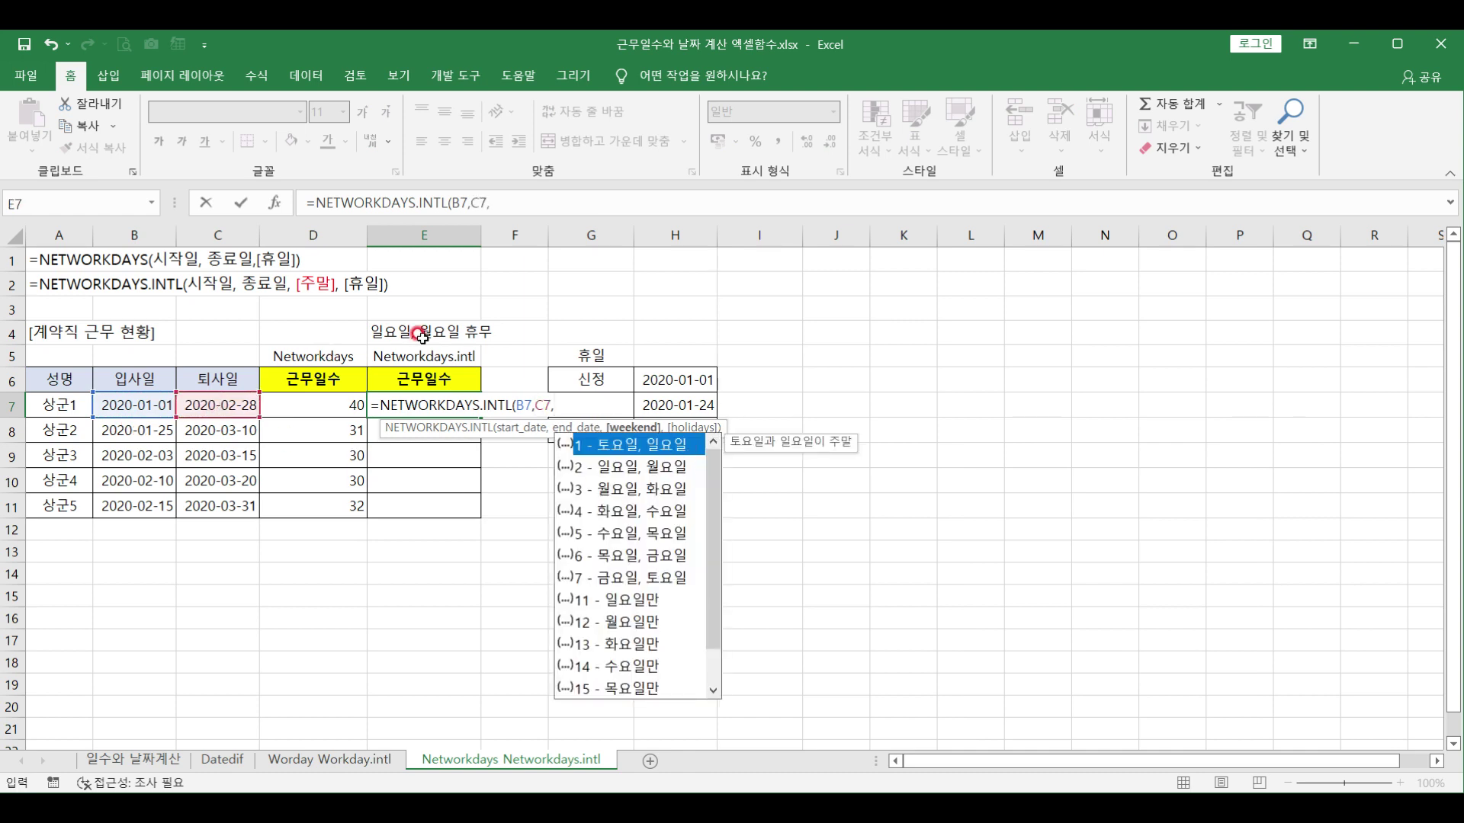
double_click(622, 467)
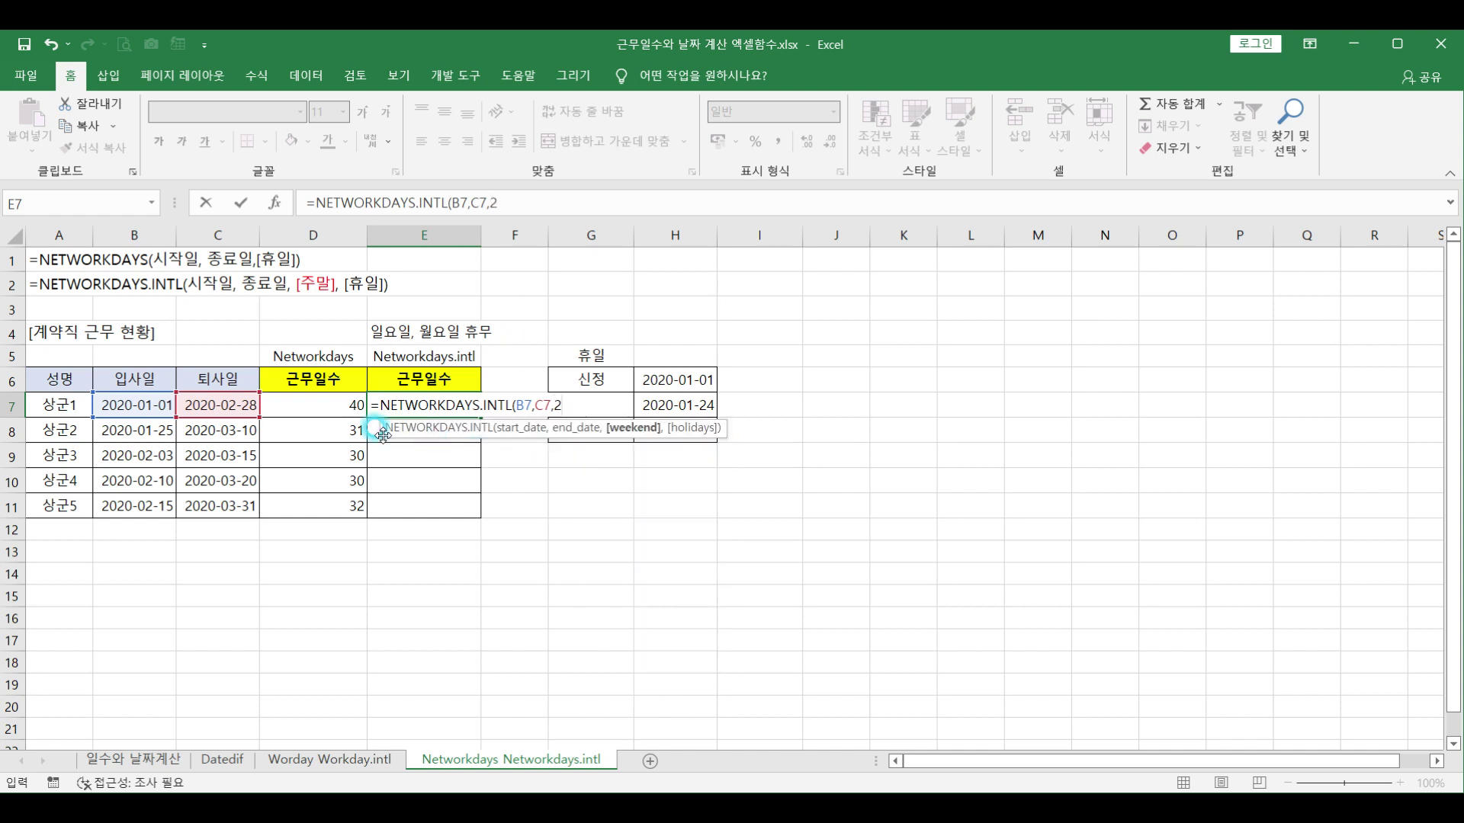
text(,)
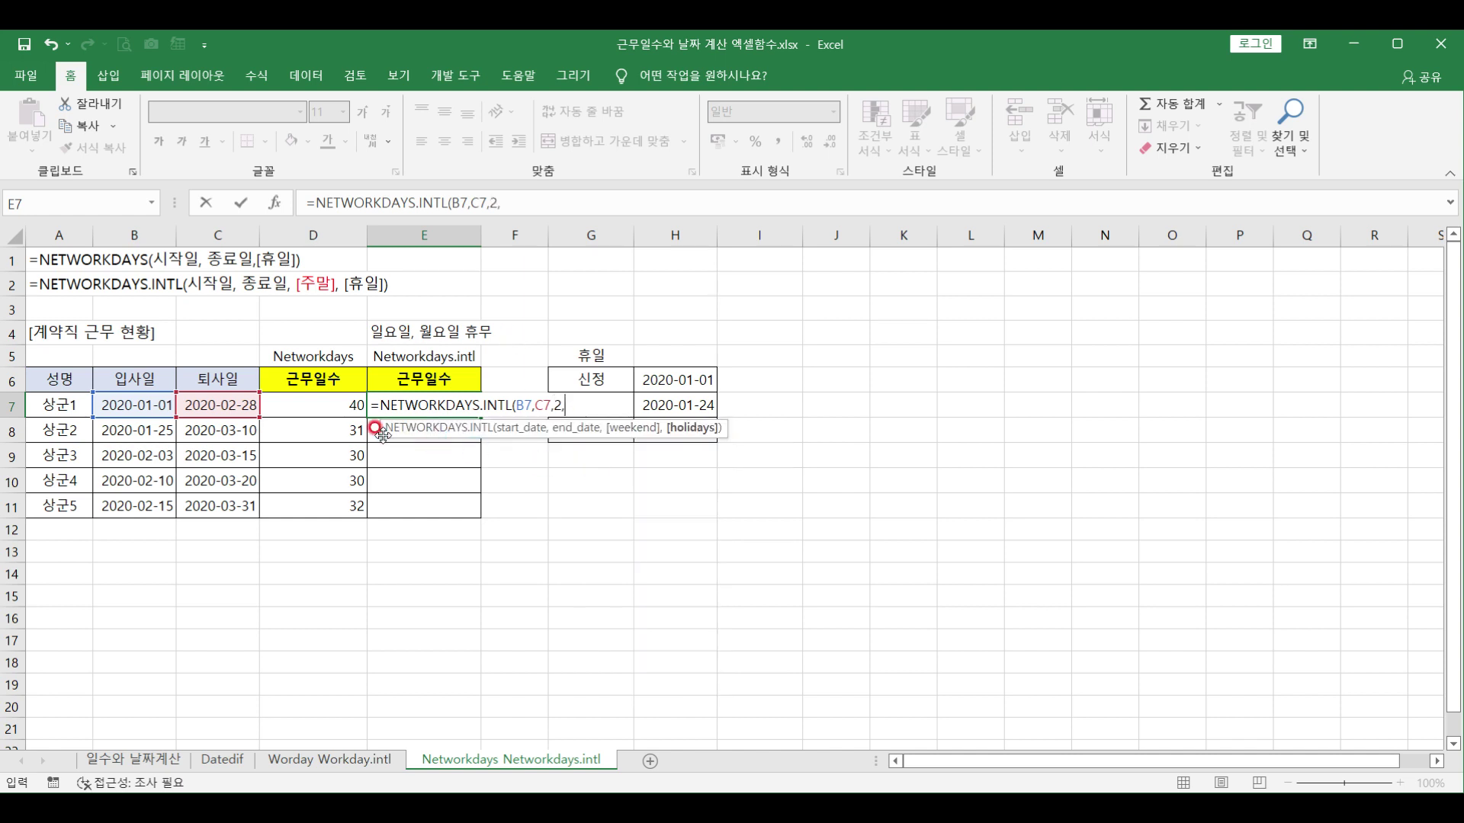
click(676, 374)
drag(685, 429, 683, 430)
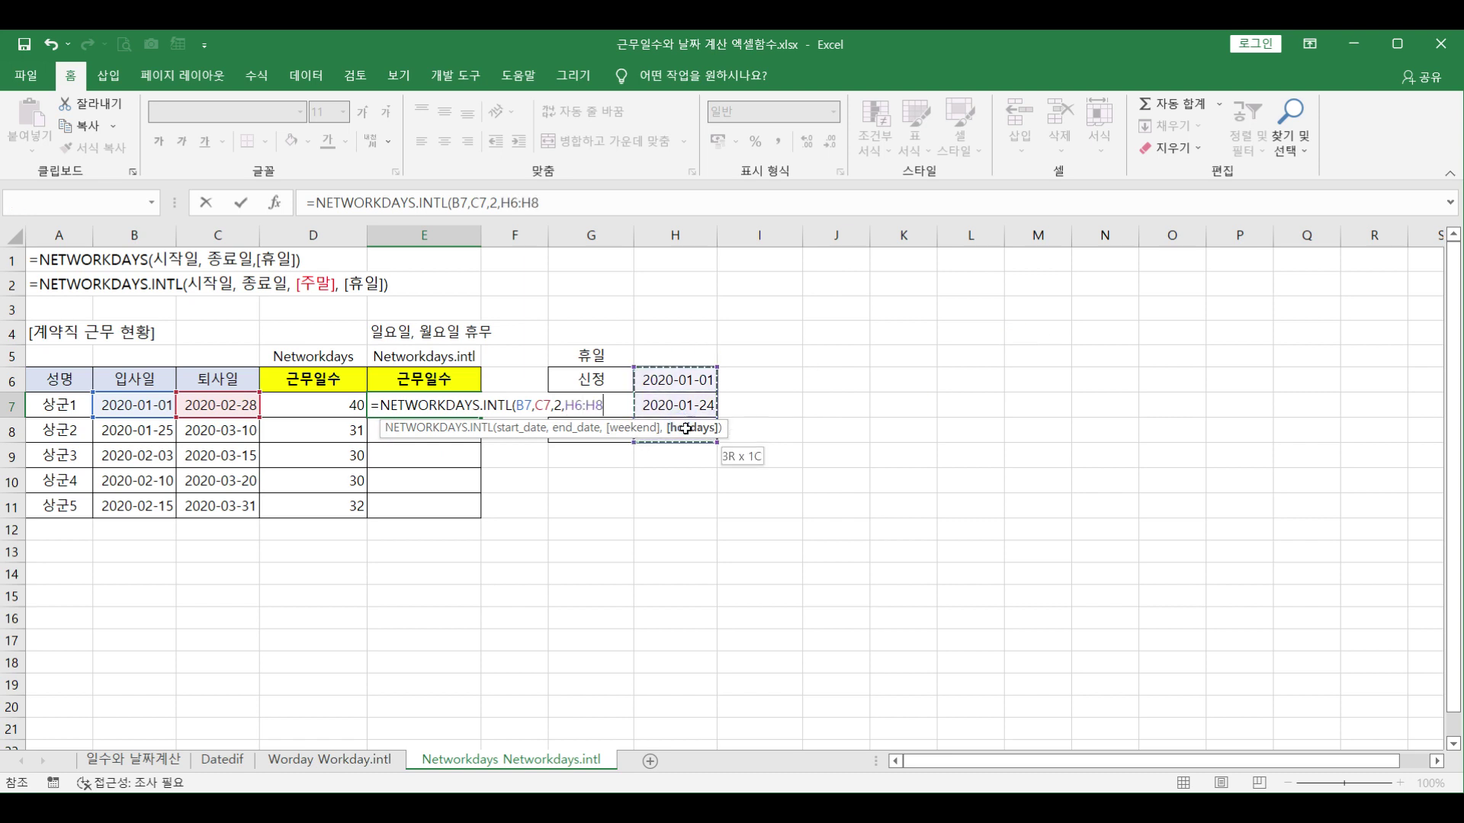
key(F4)
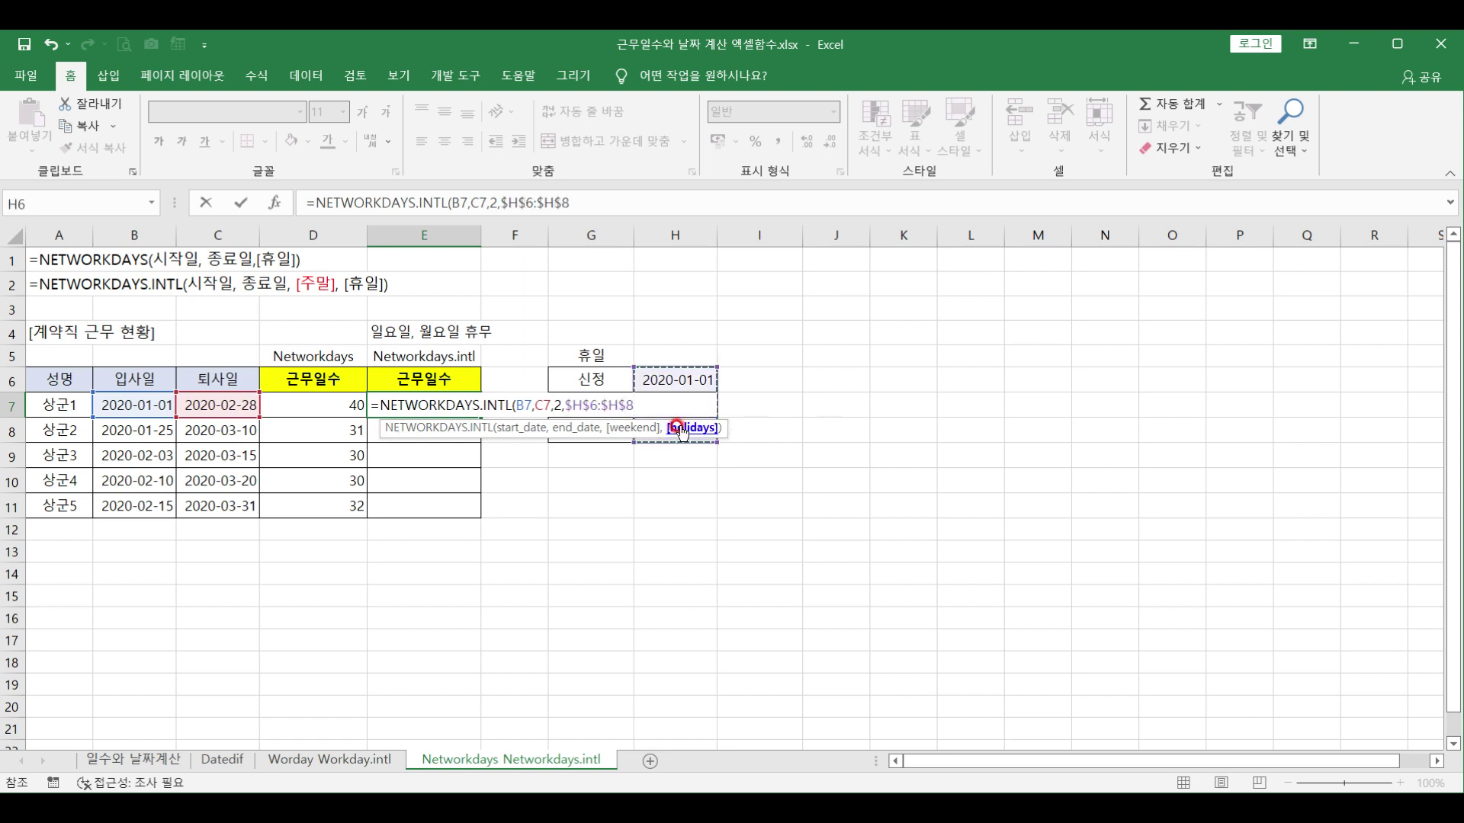
text())
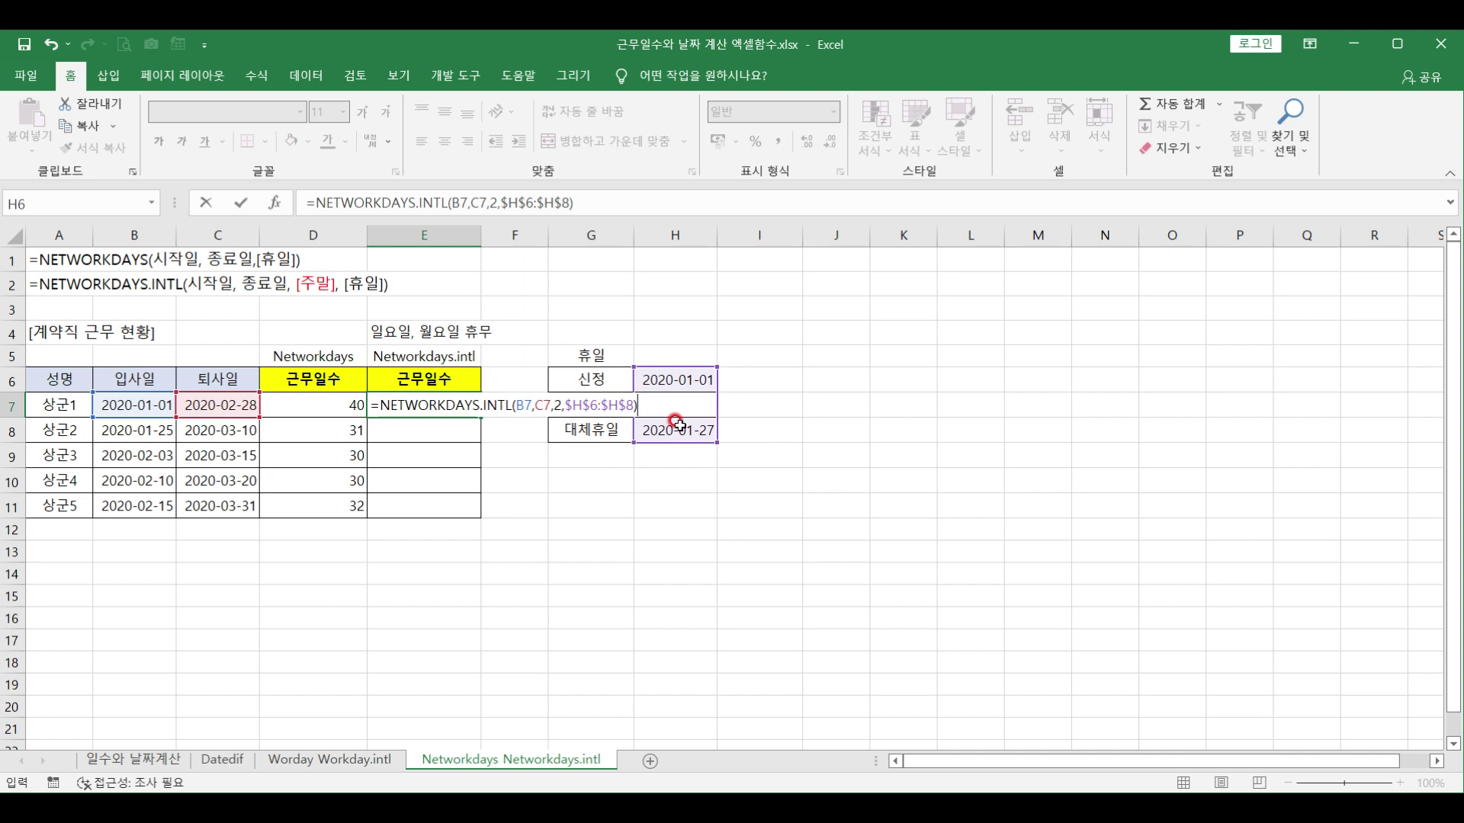
key(Return)
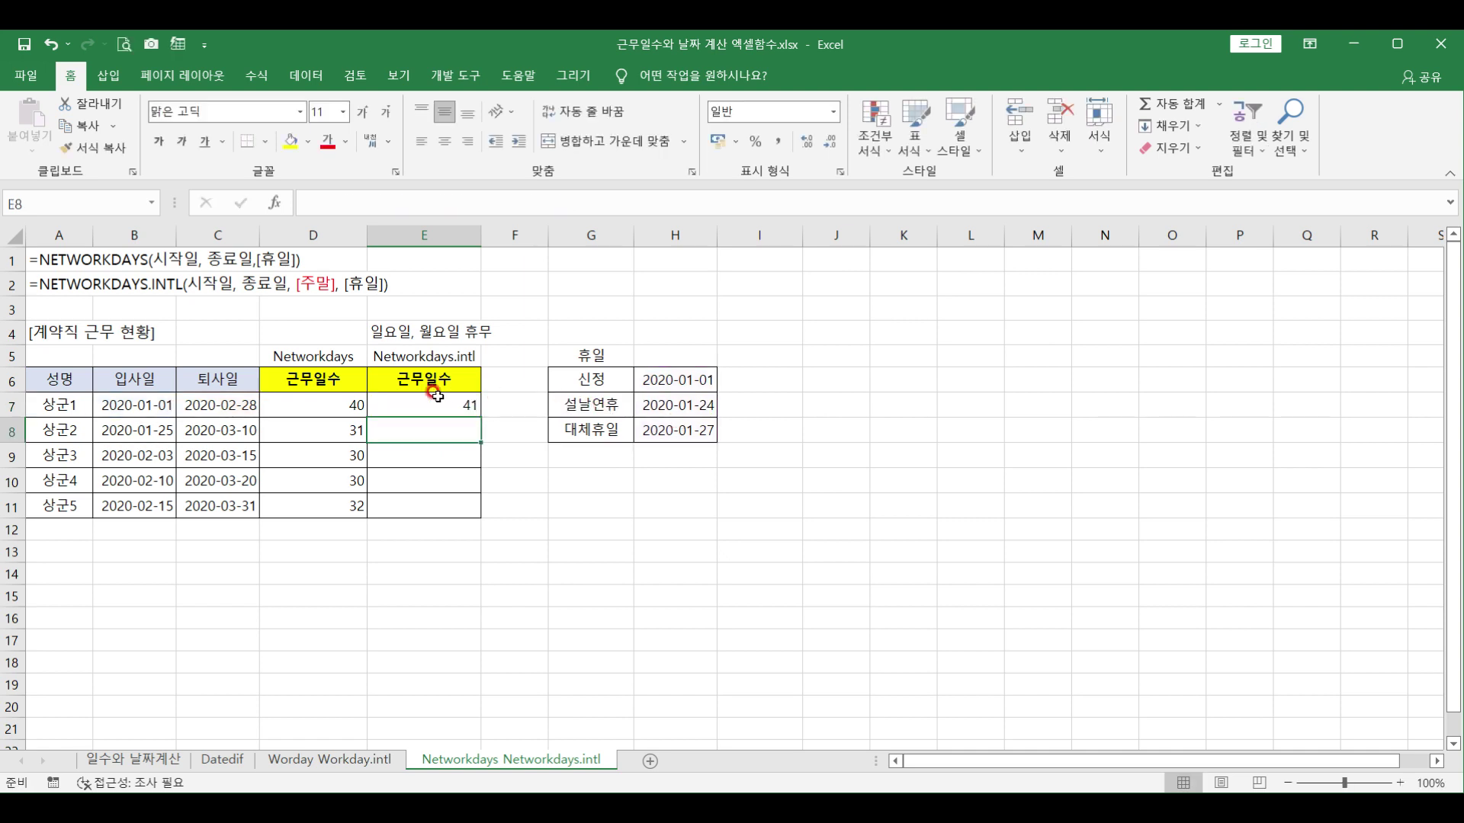
Fill E7's NETWORKDAYS.INTL formula down to E11 and compare the formulas in D7 and E7.
click(467, 408)
drag(479, 416, 463, 525)
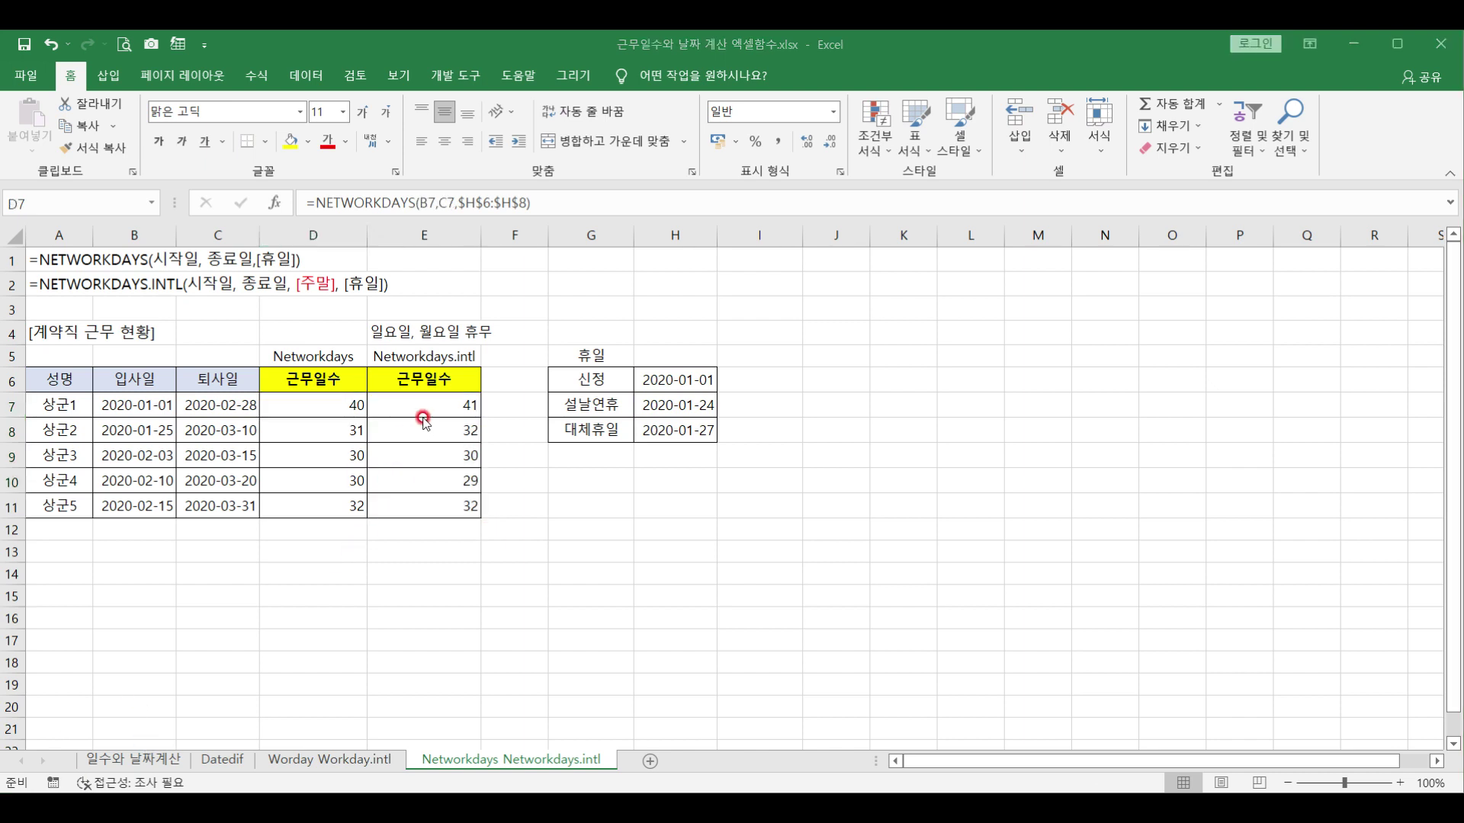
click(394, 405)
click(320, 403)
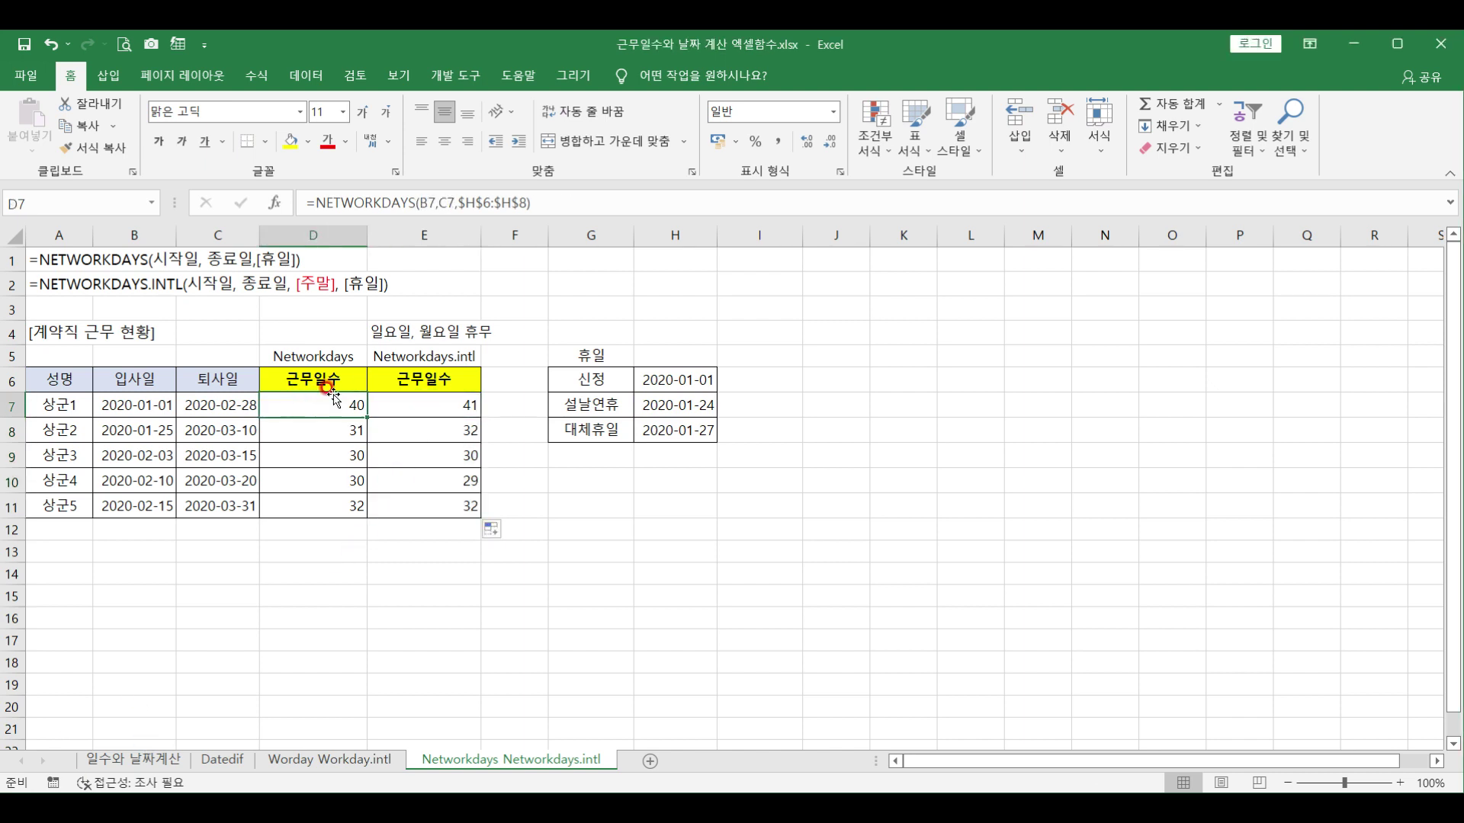
click(411, 408)
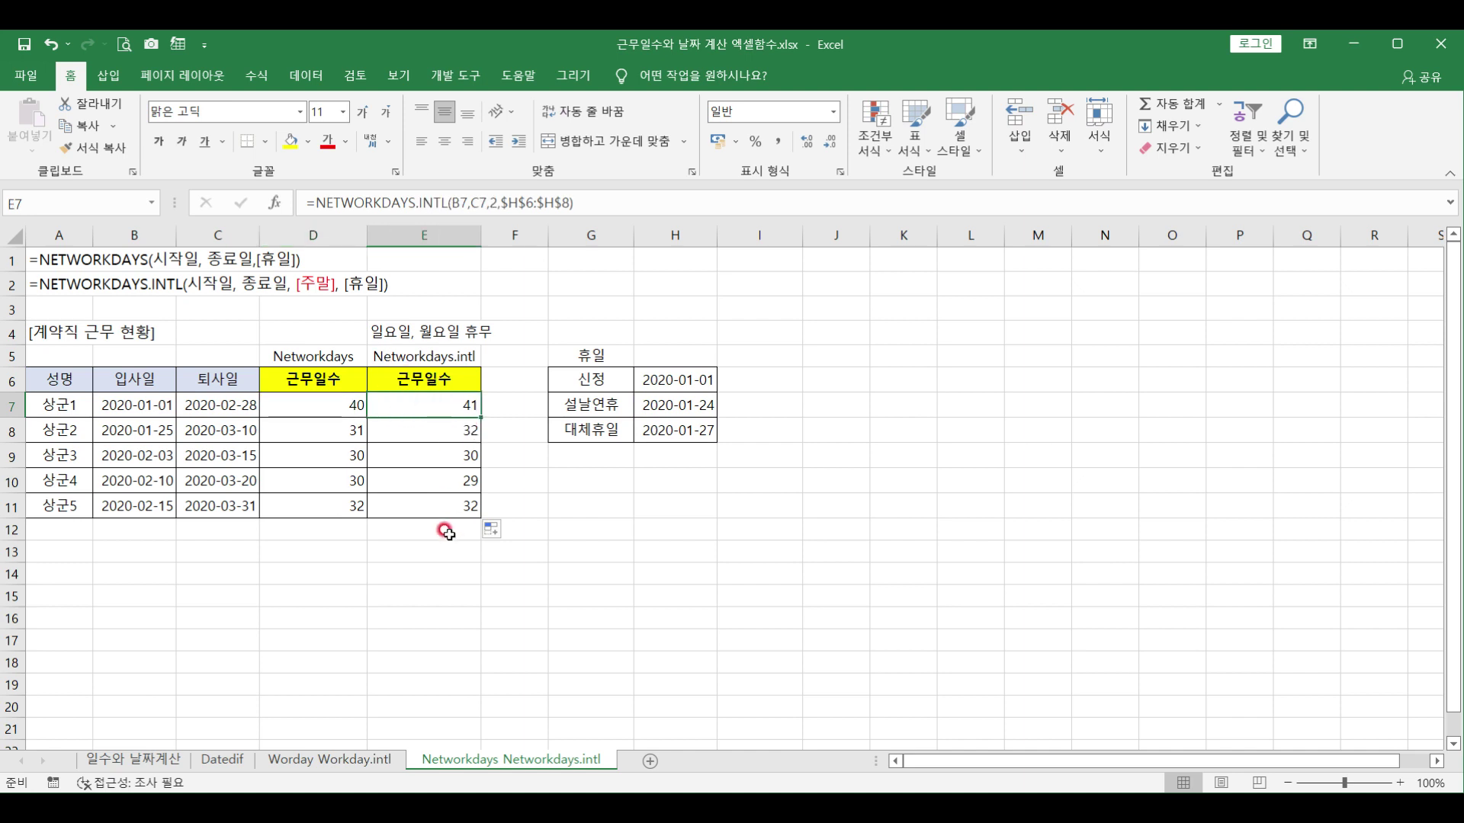
On the 일수와 날짜계산 sheet, review the seven-digit weekend codes, the four-day-week example and the numbered weekend table.
click(133, 762)
scroll(139, 513, up, 6)
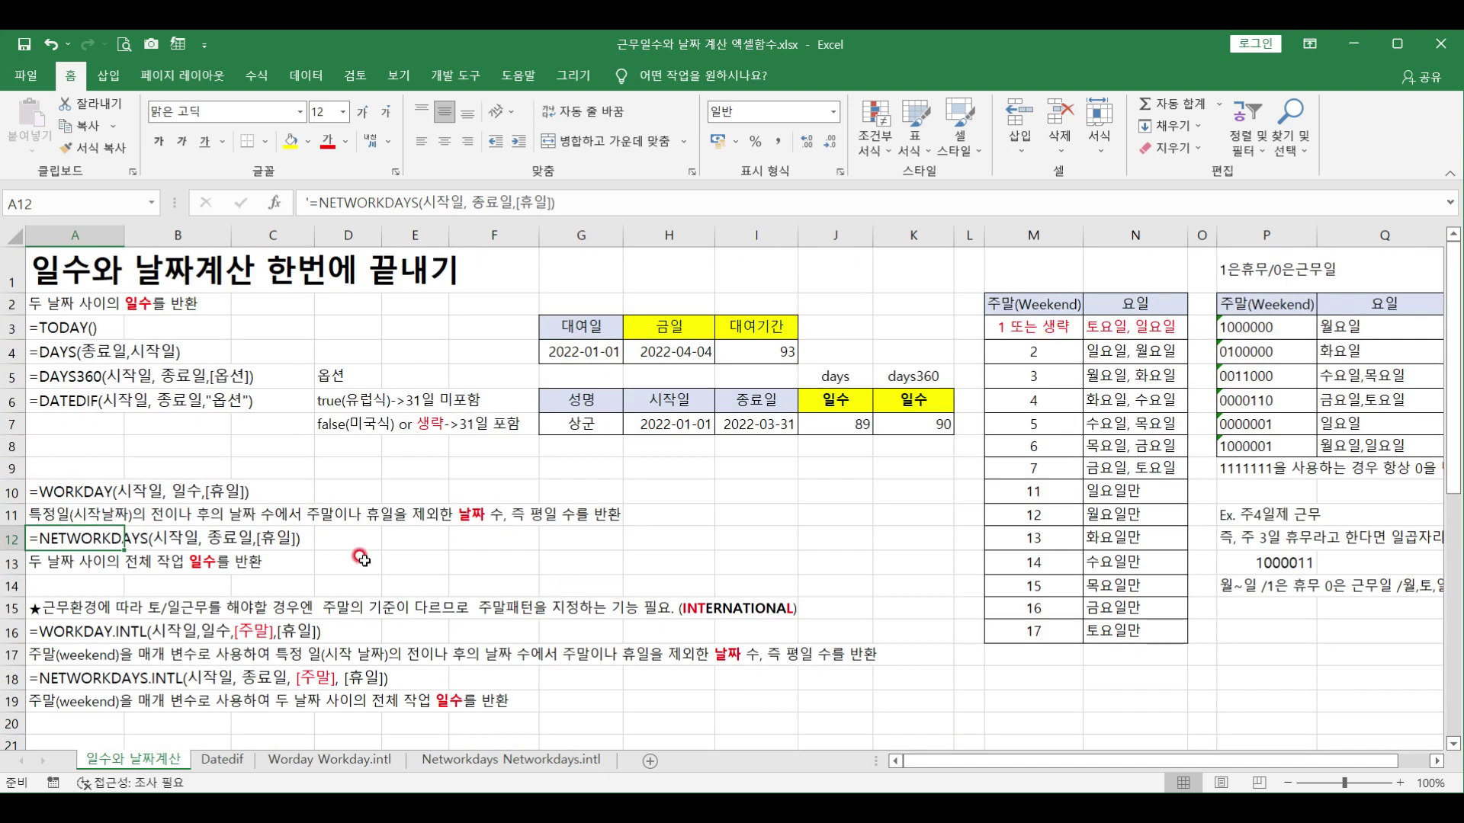
drag(1229, 328, 1264, 450)
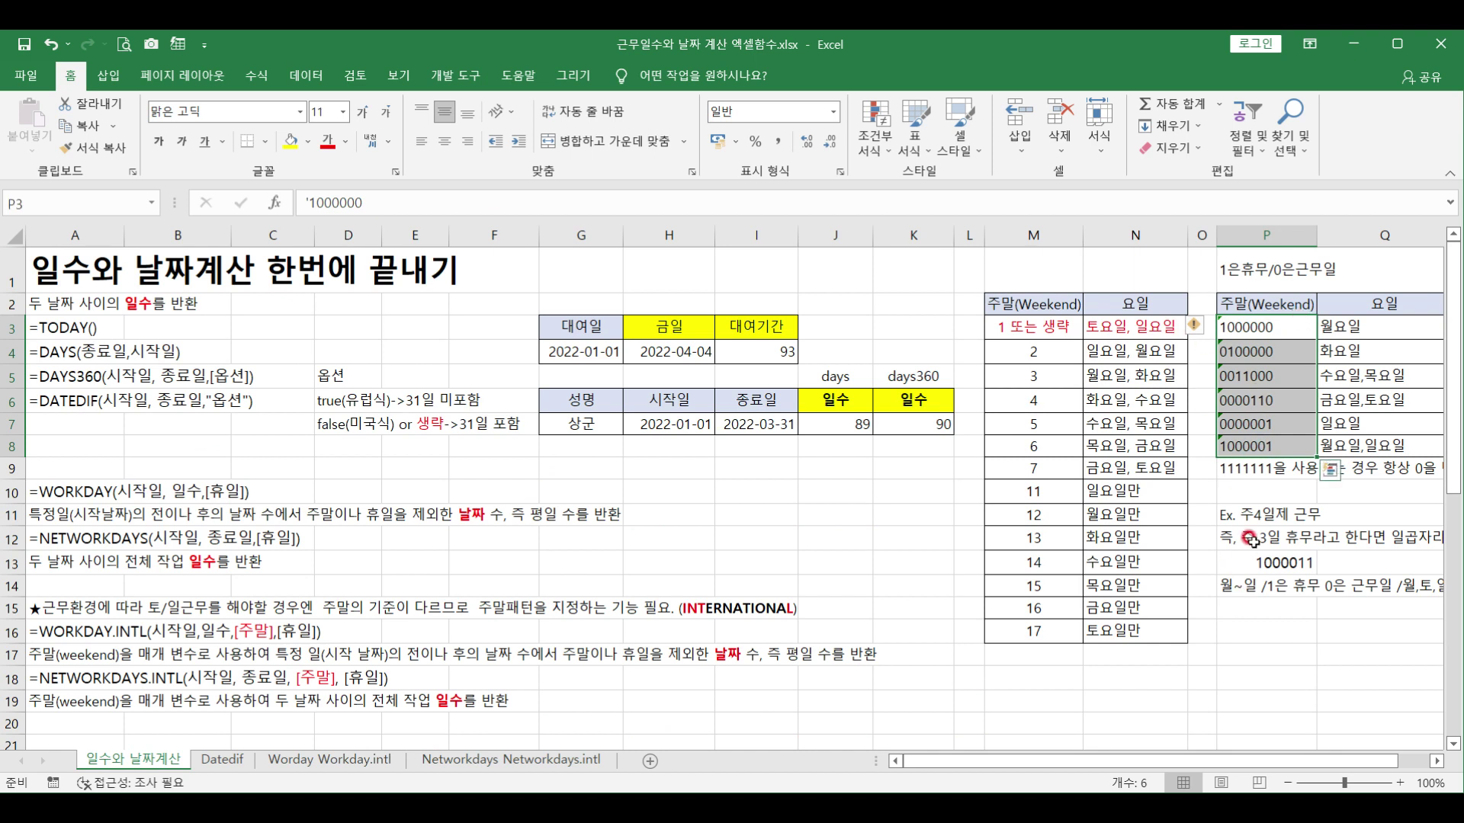
drag(1244, 521, 1251, 589)
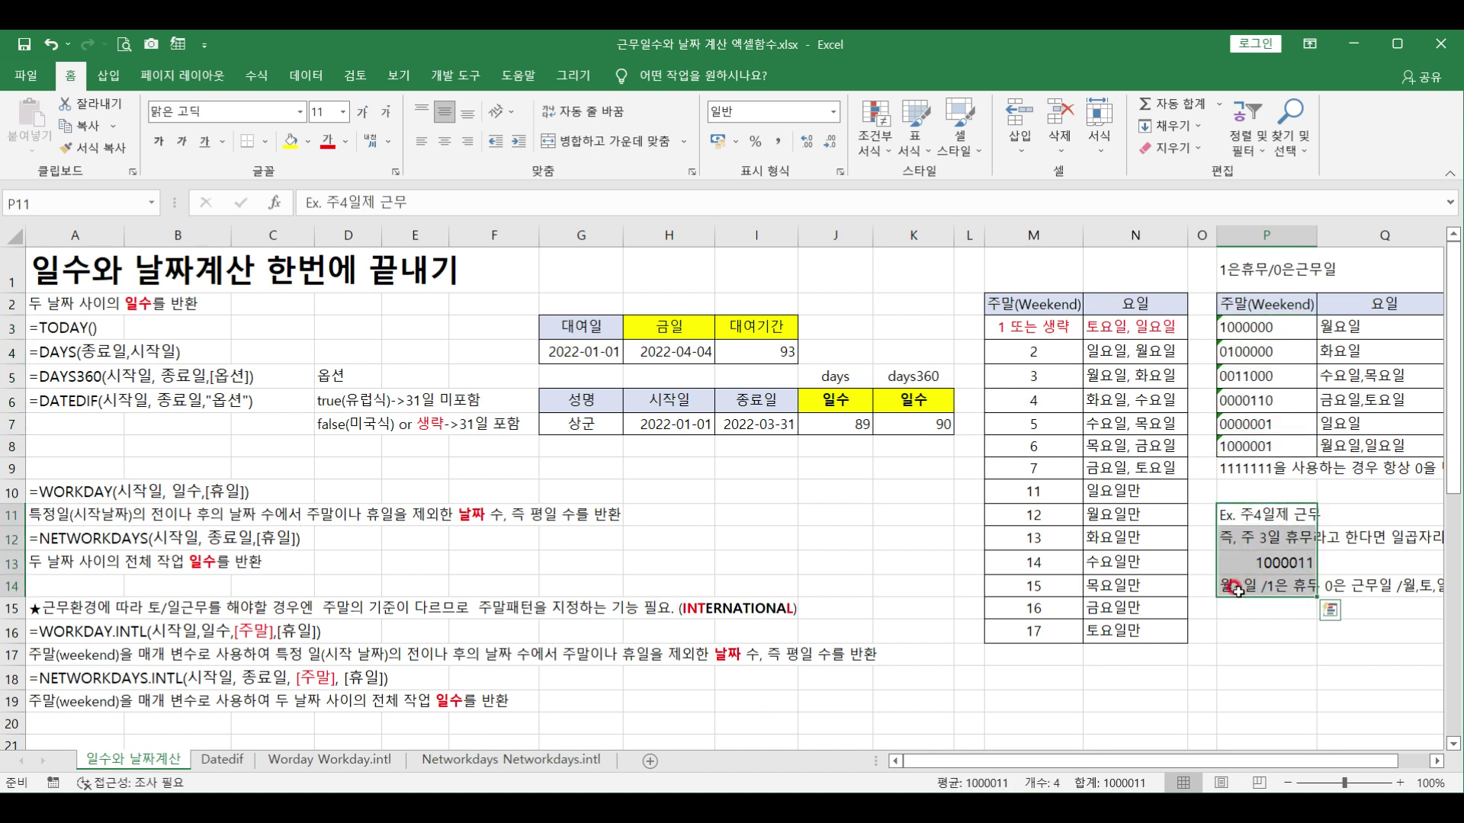
drag(995, 305, 1134, 625)
click(825, 533)
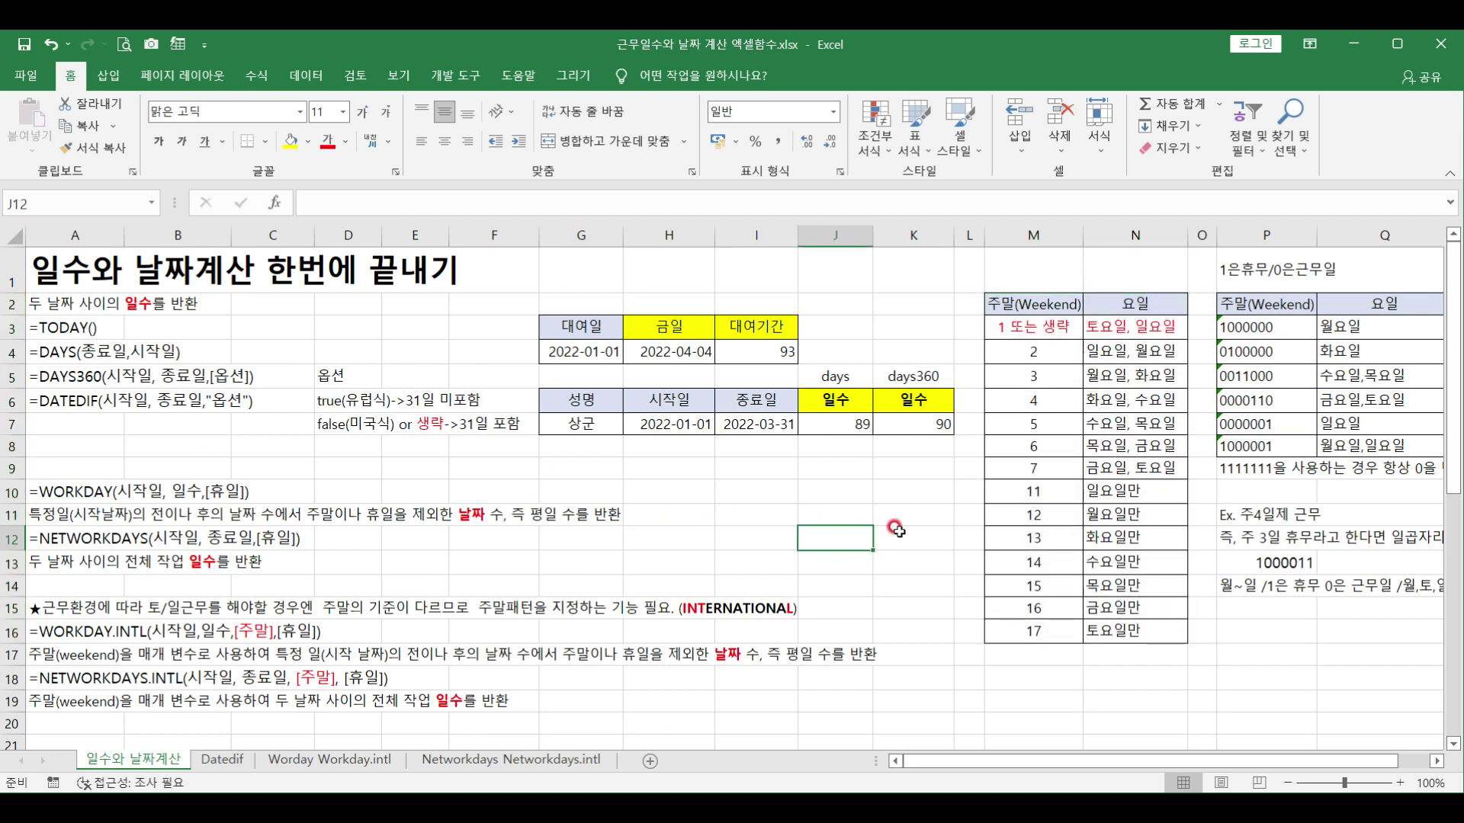